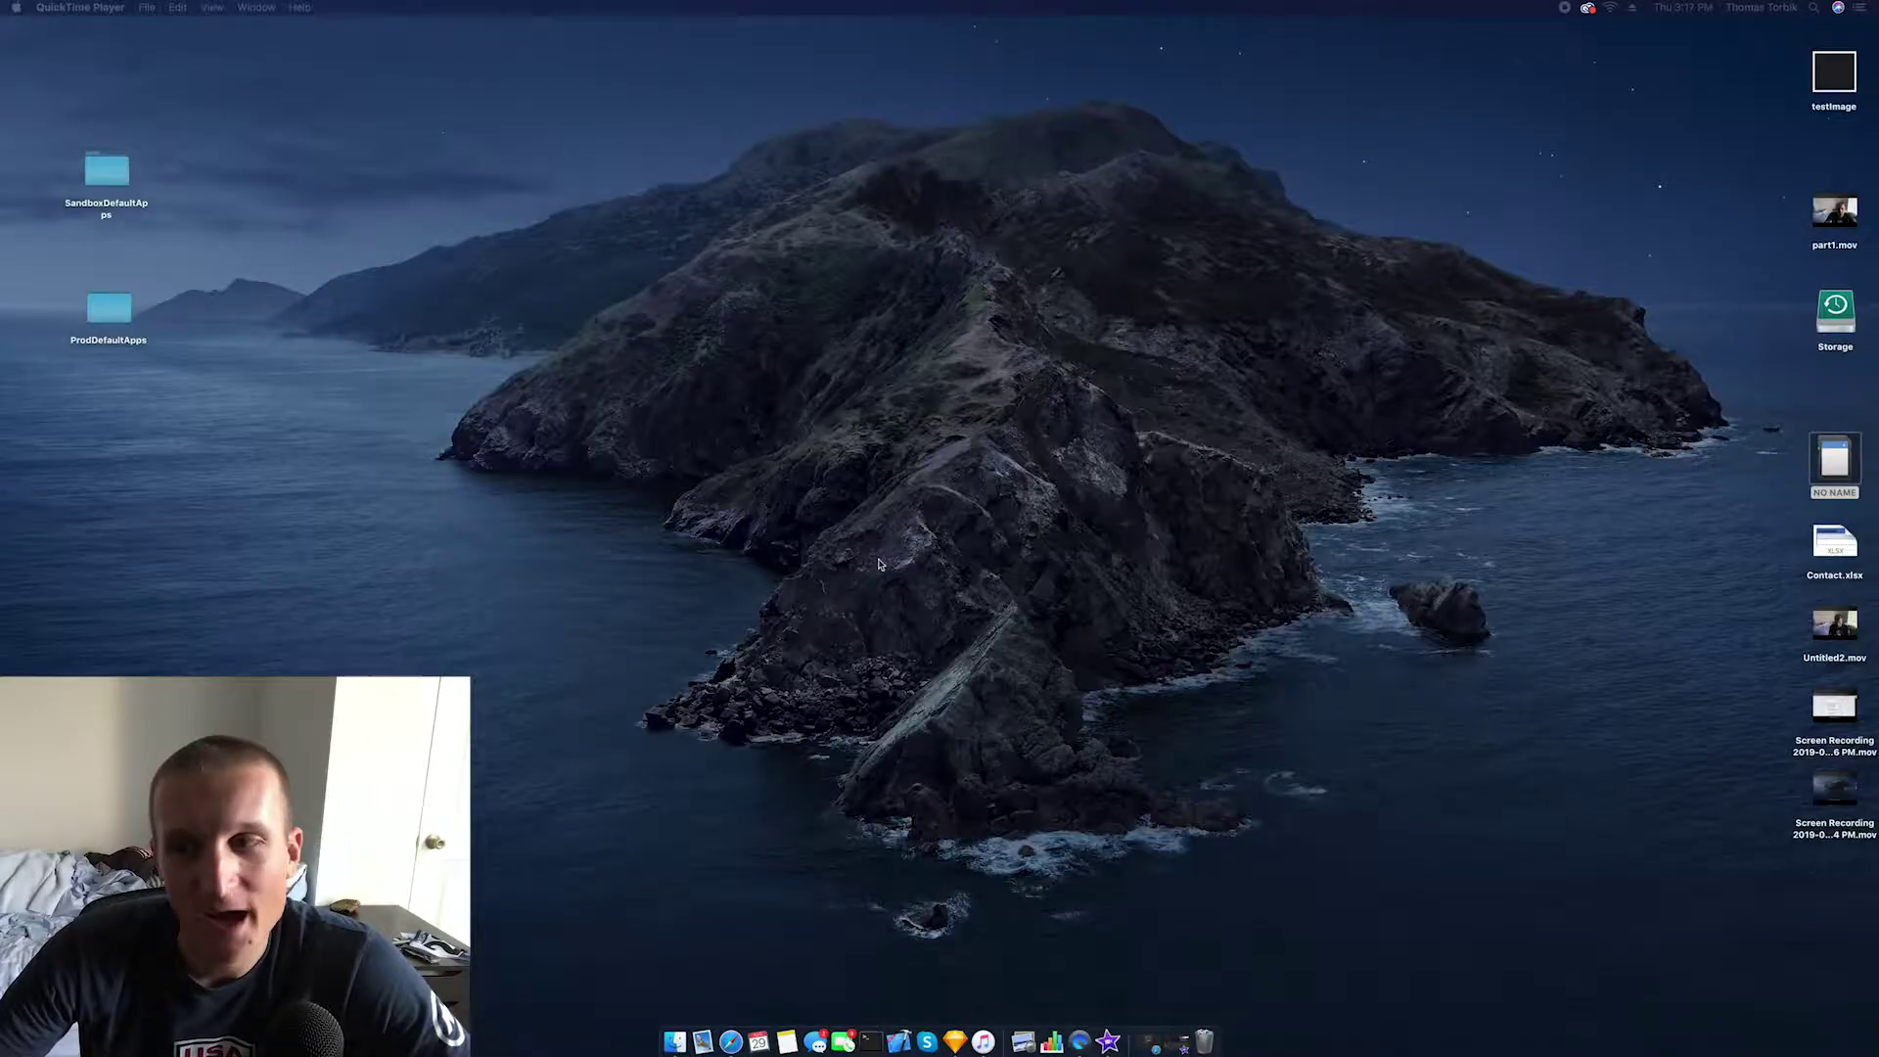
Open the NO NAME card's DCIM > 105GOPRO folder to list clips such as GOPR1379.MP4
double_click(1828, 460)
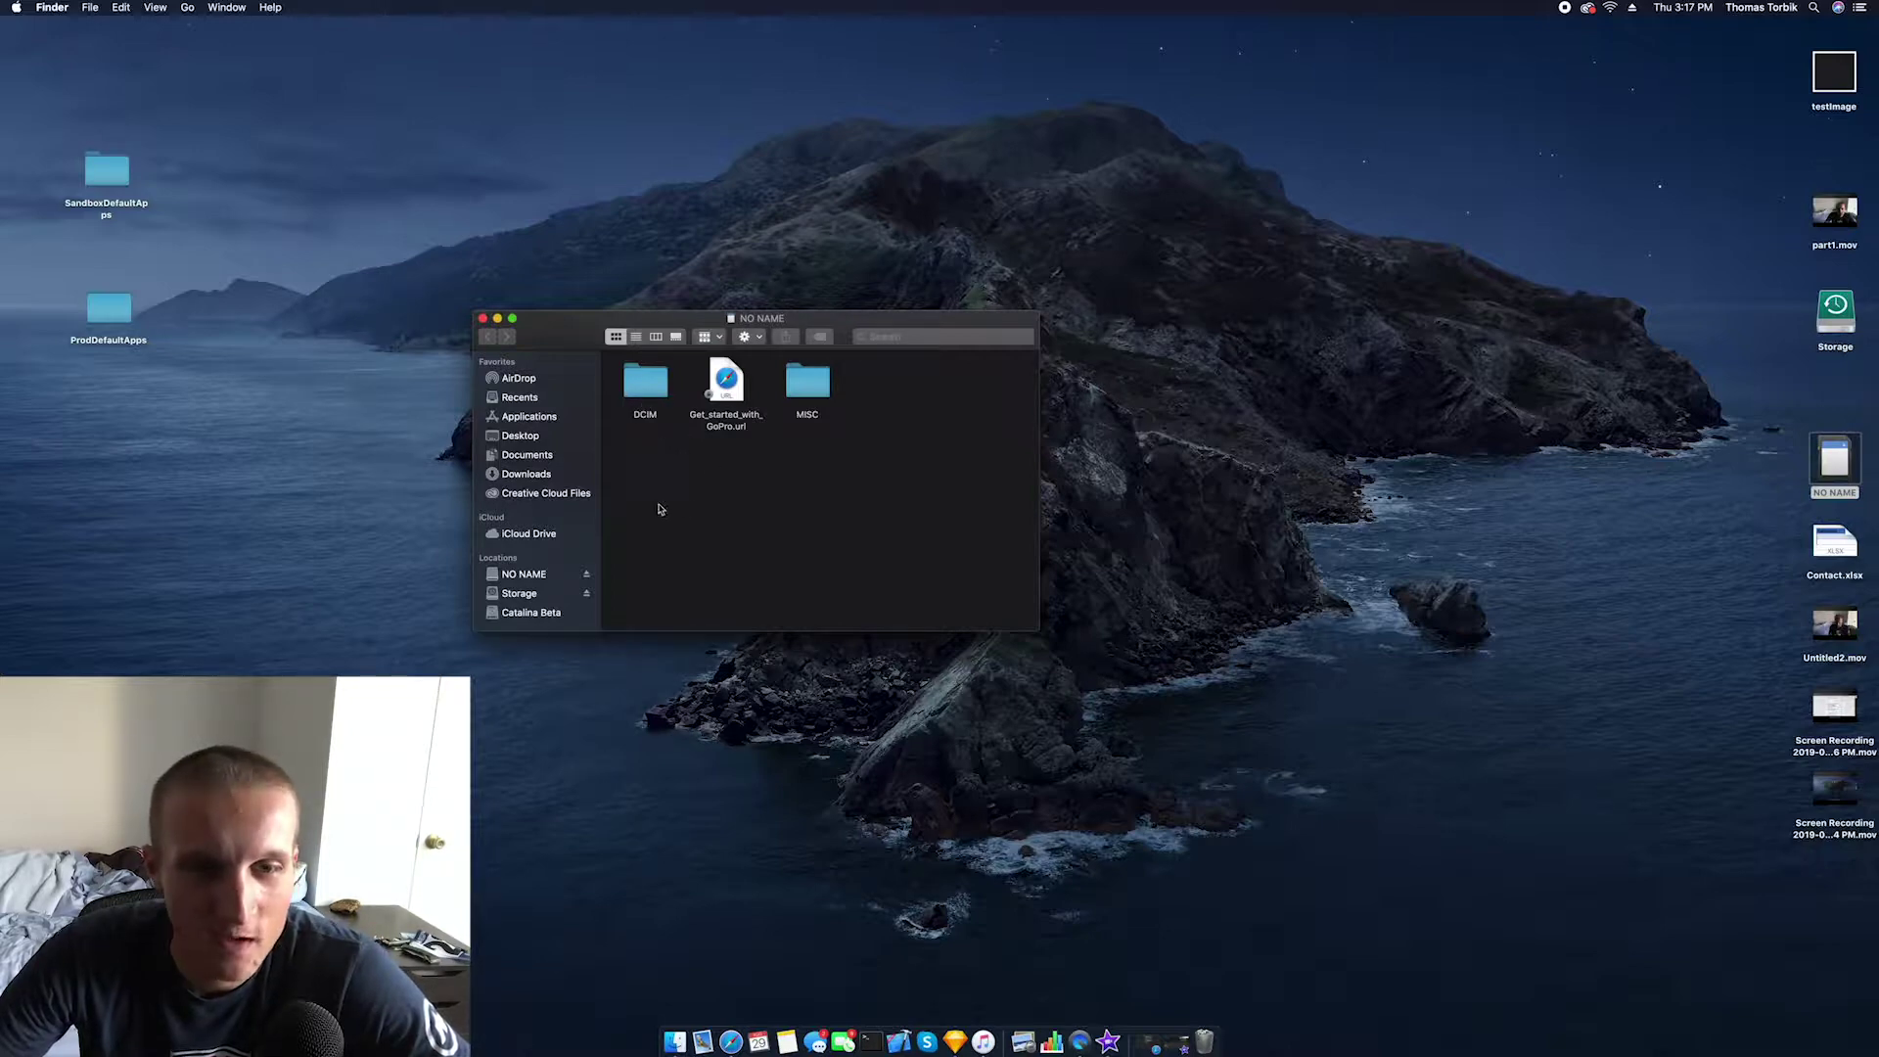
double_click(659, 389)
double_click(660, 395)
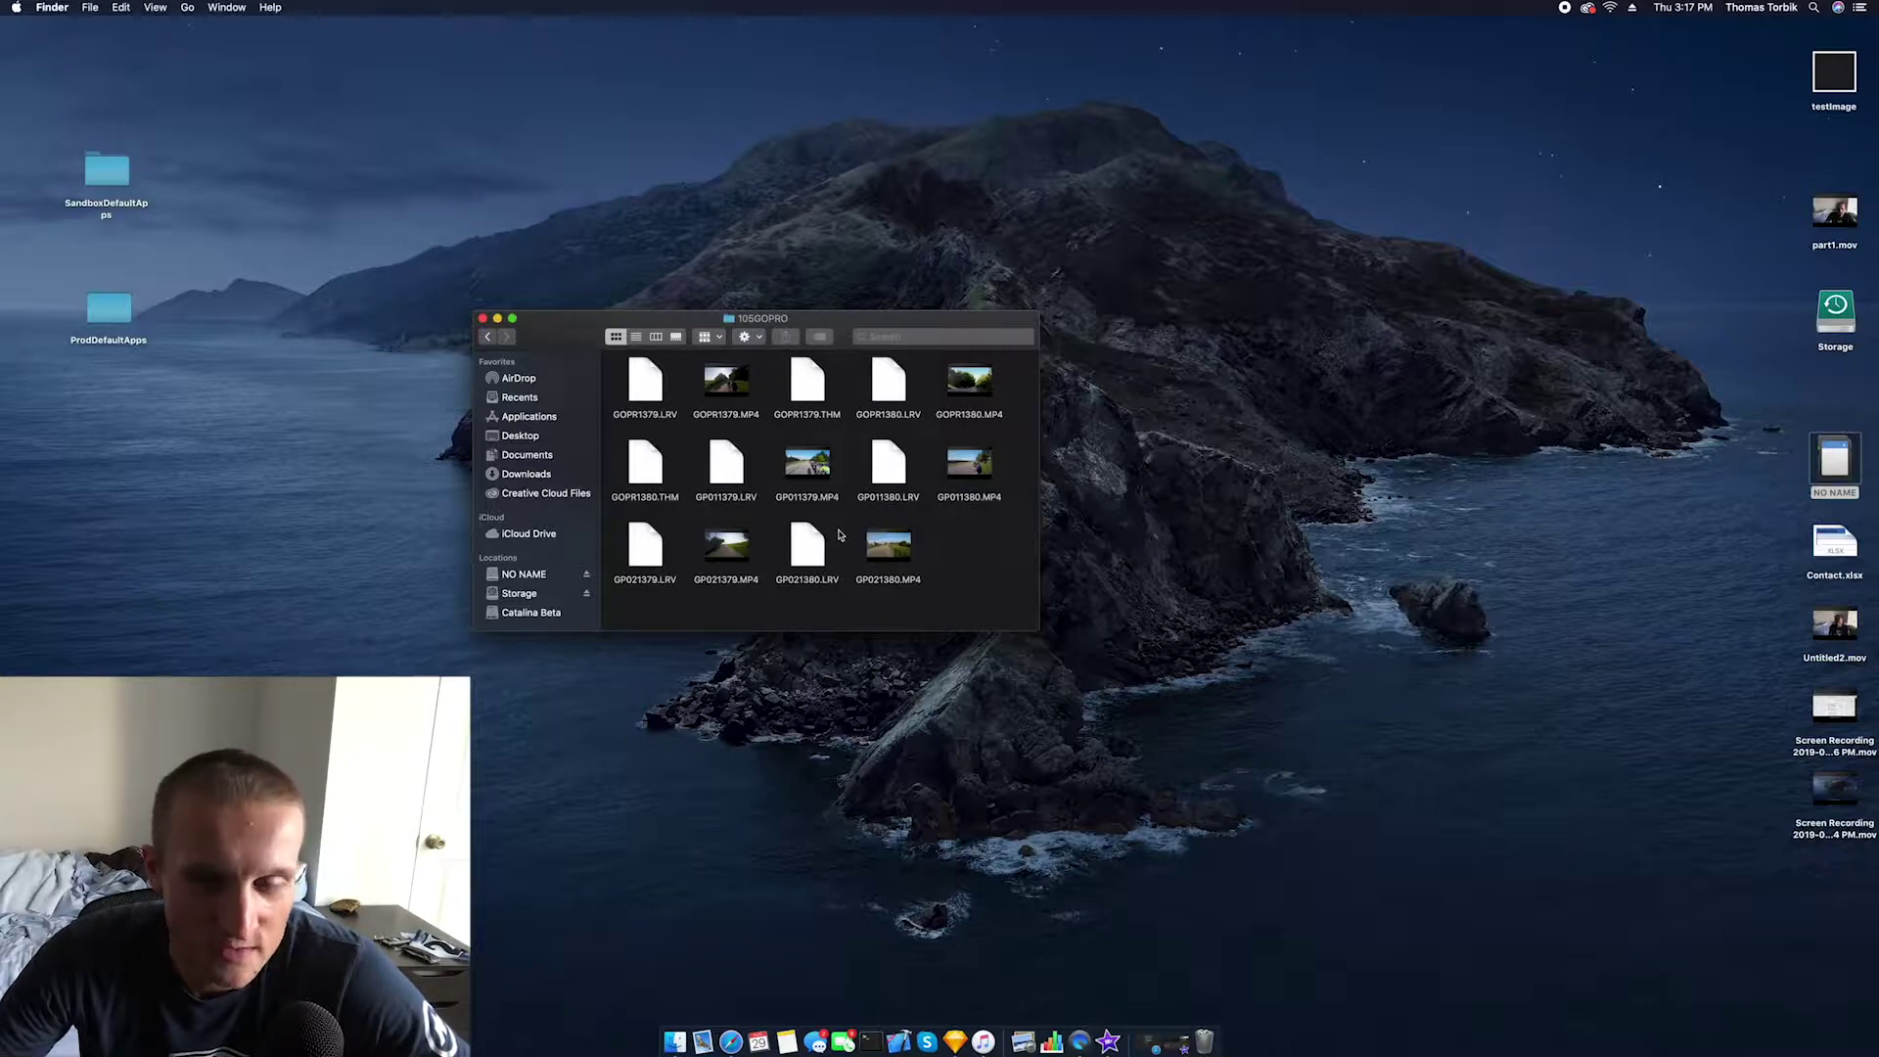
mouse_move(719, 533)
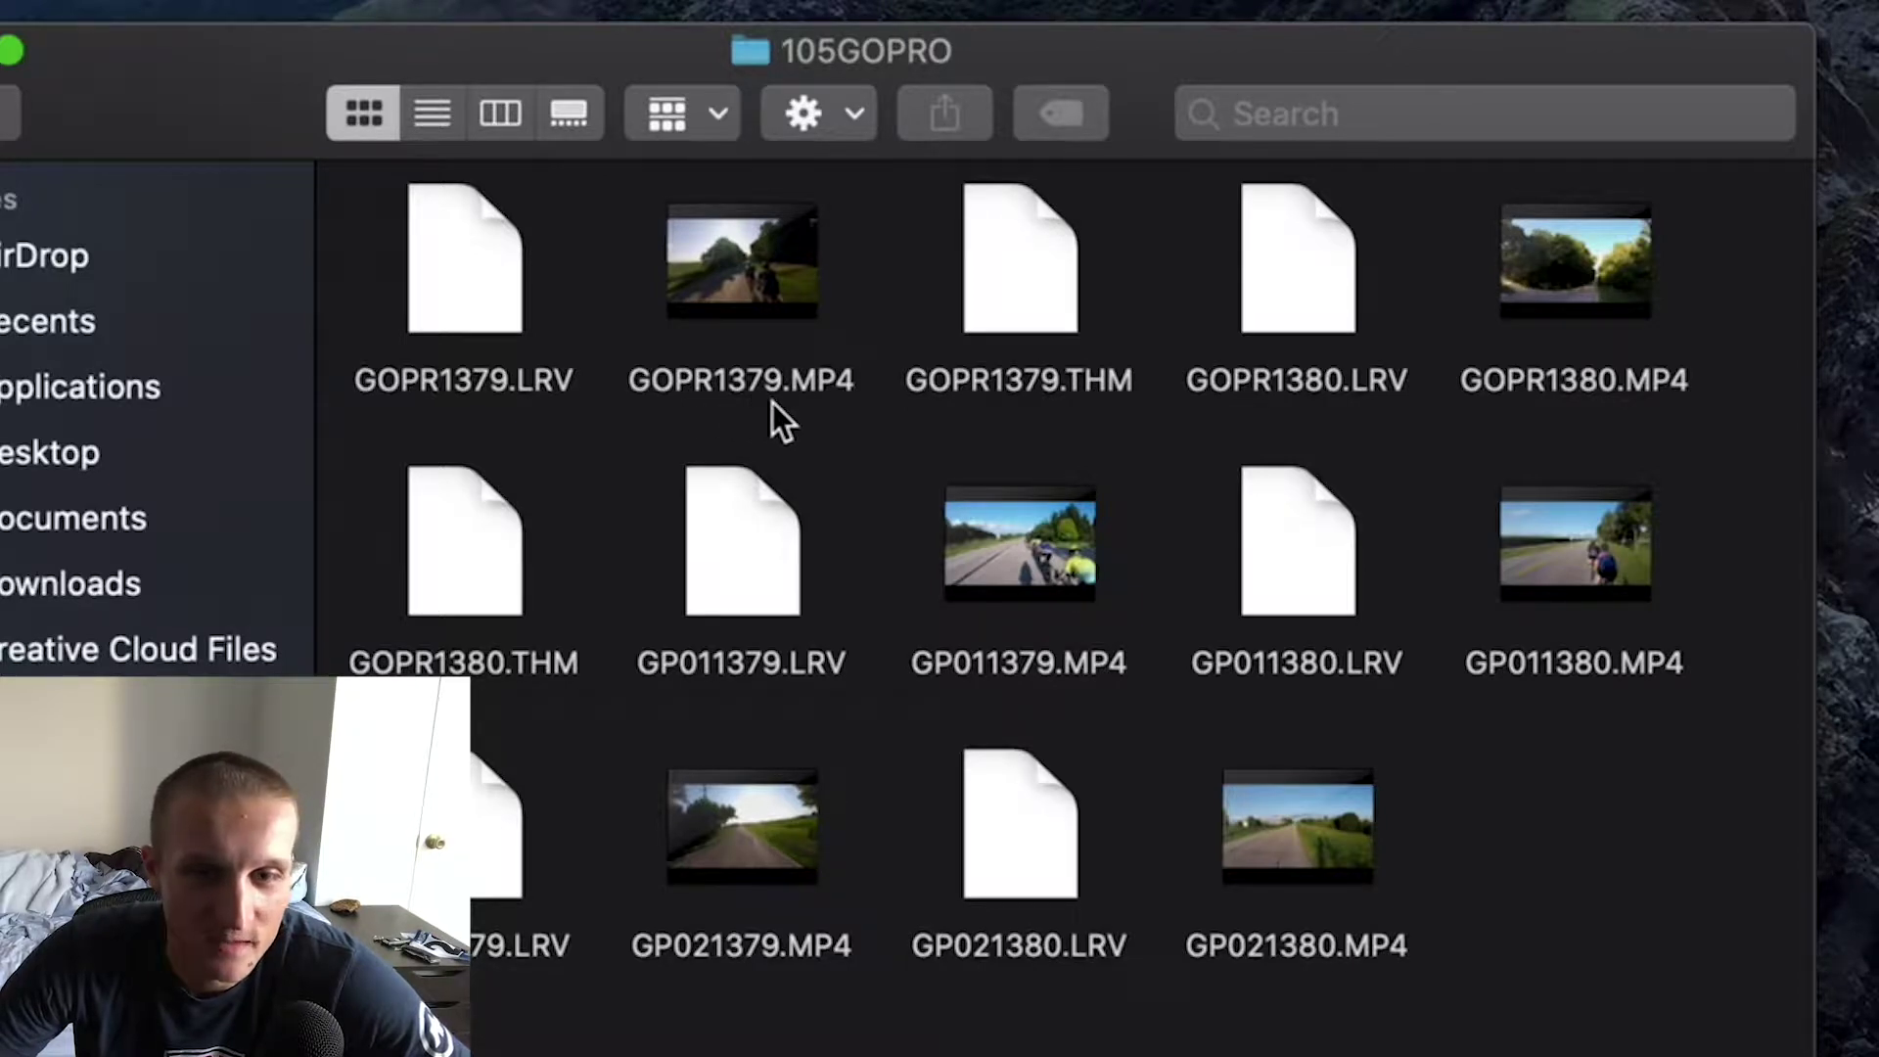
mouse_move(732, 309)
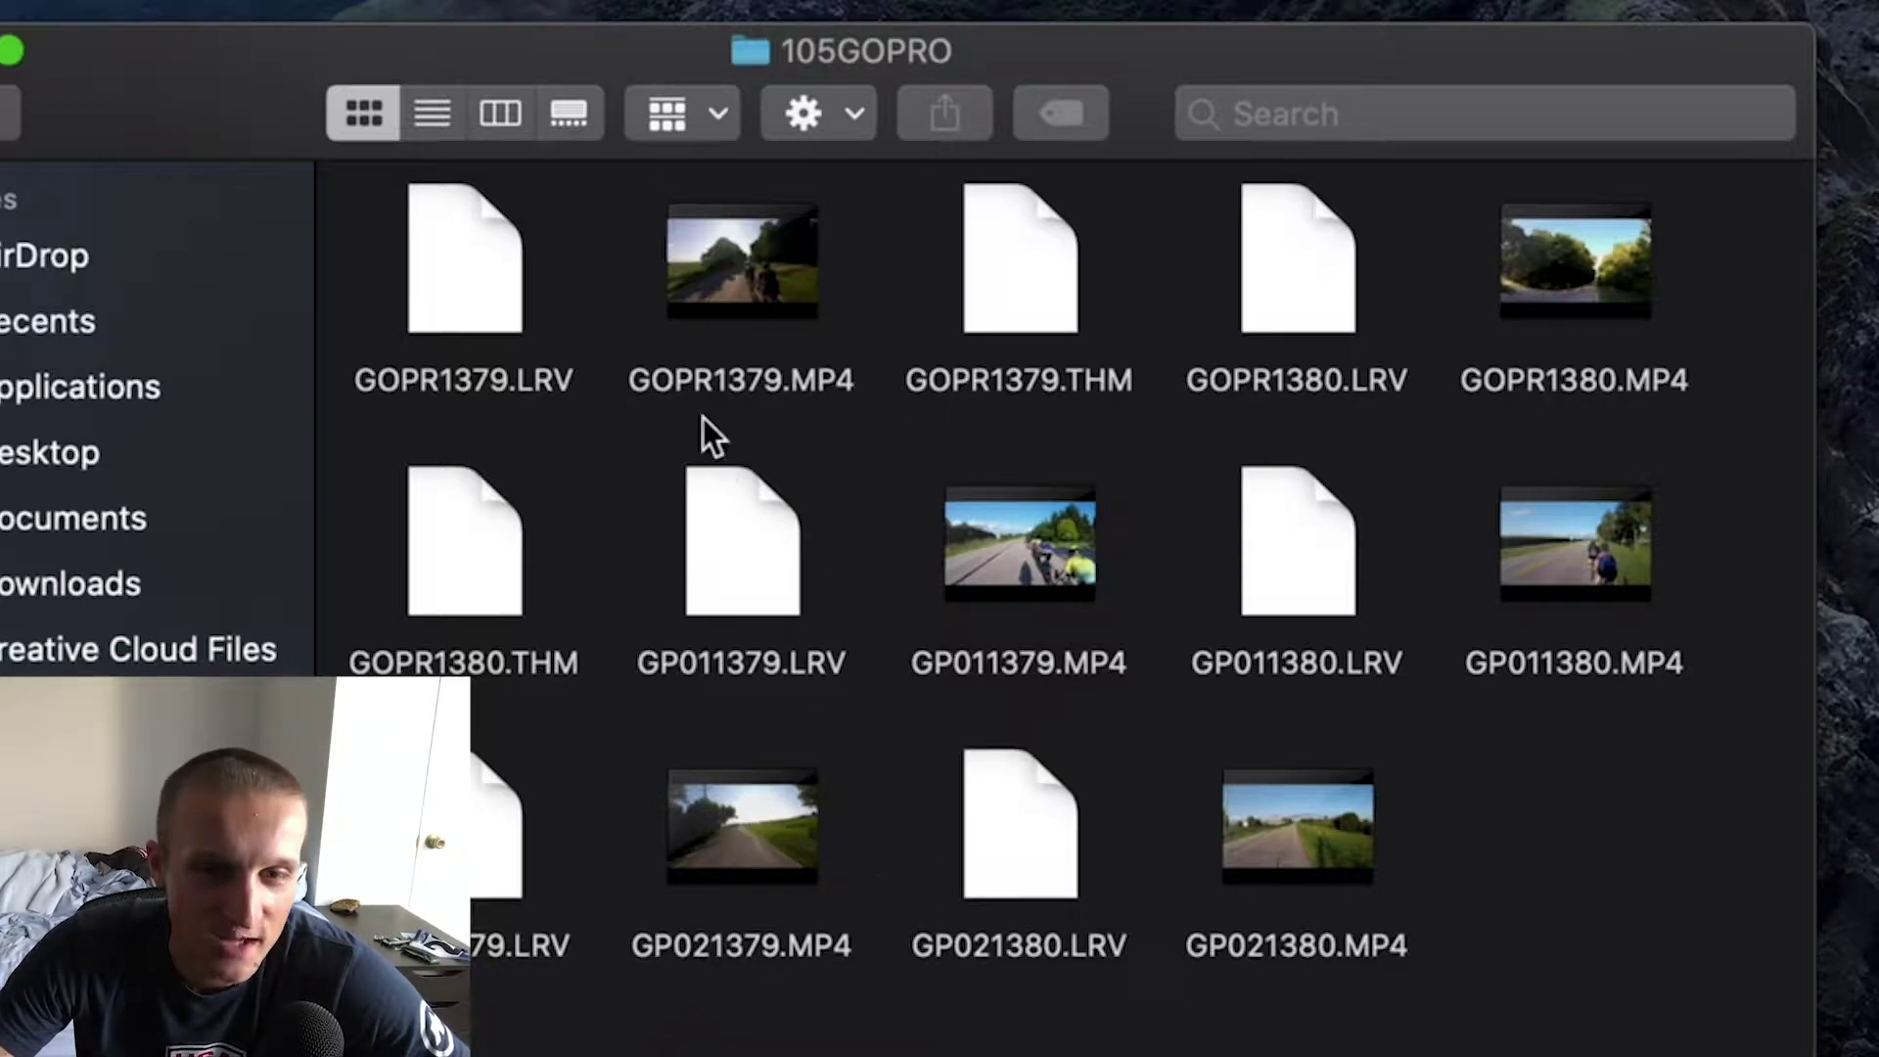
mouse_move(677, 260)
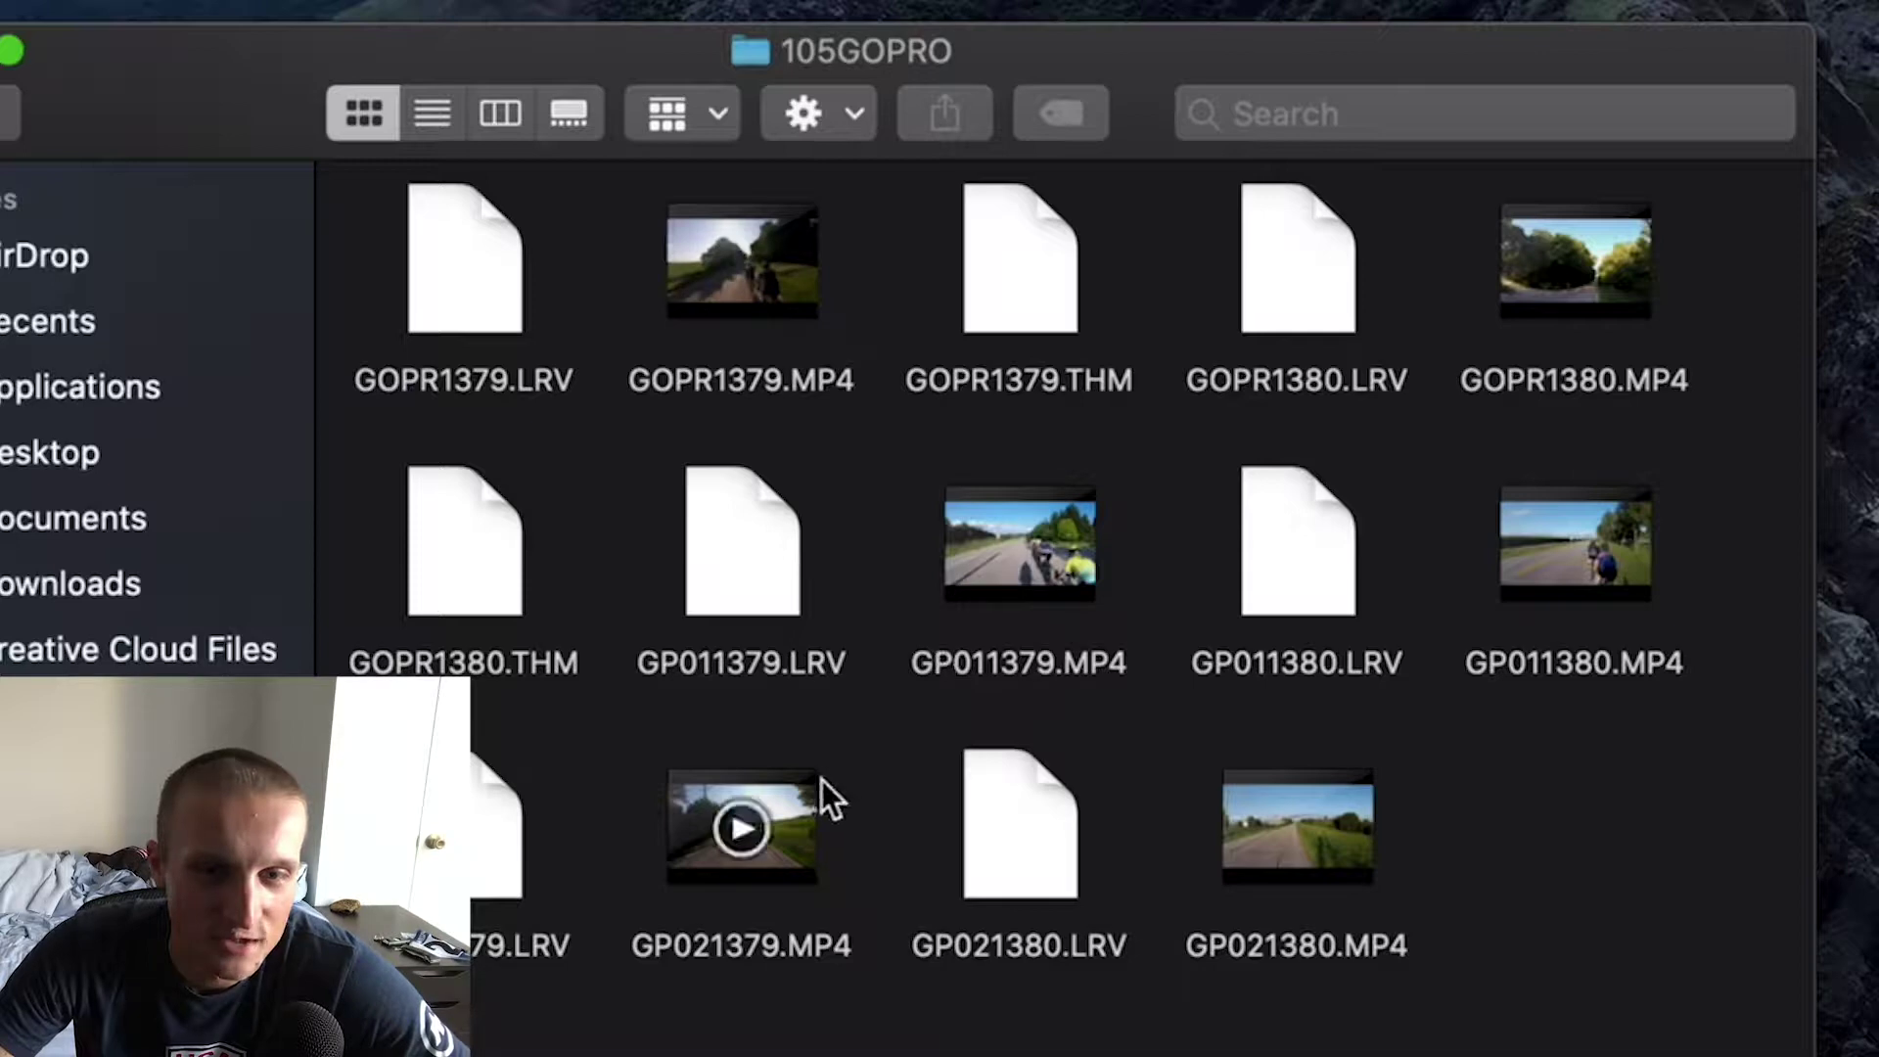
click(766, 303)
click(940, 508)
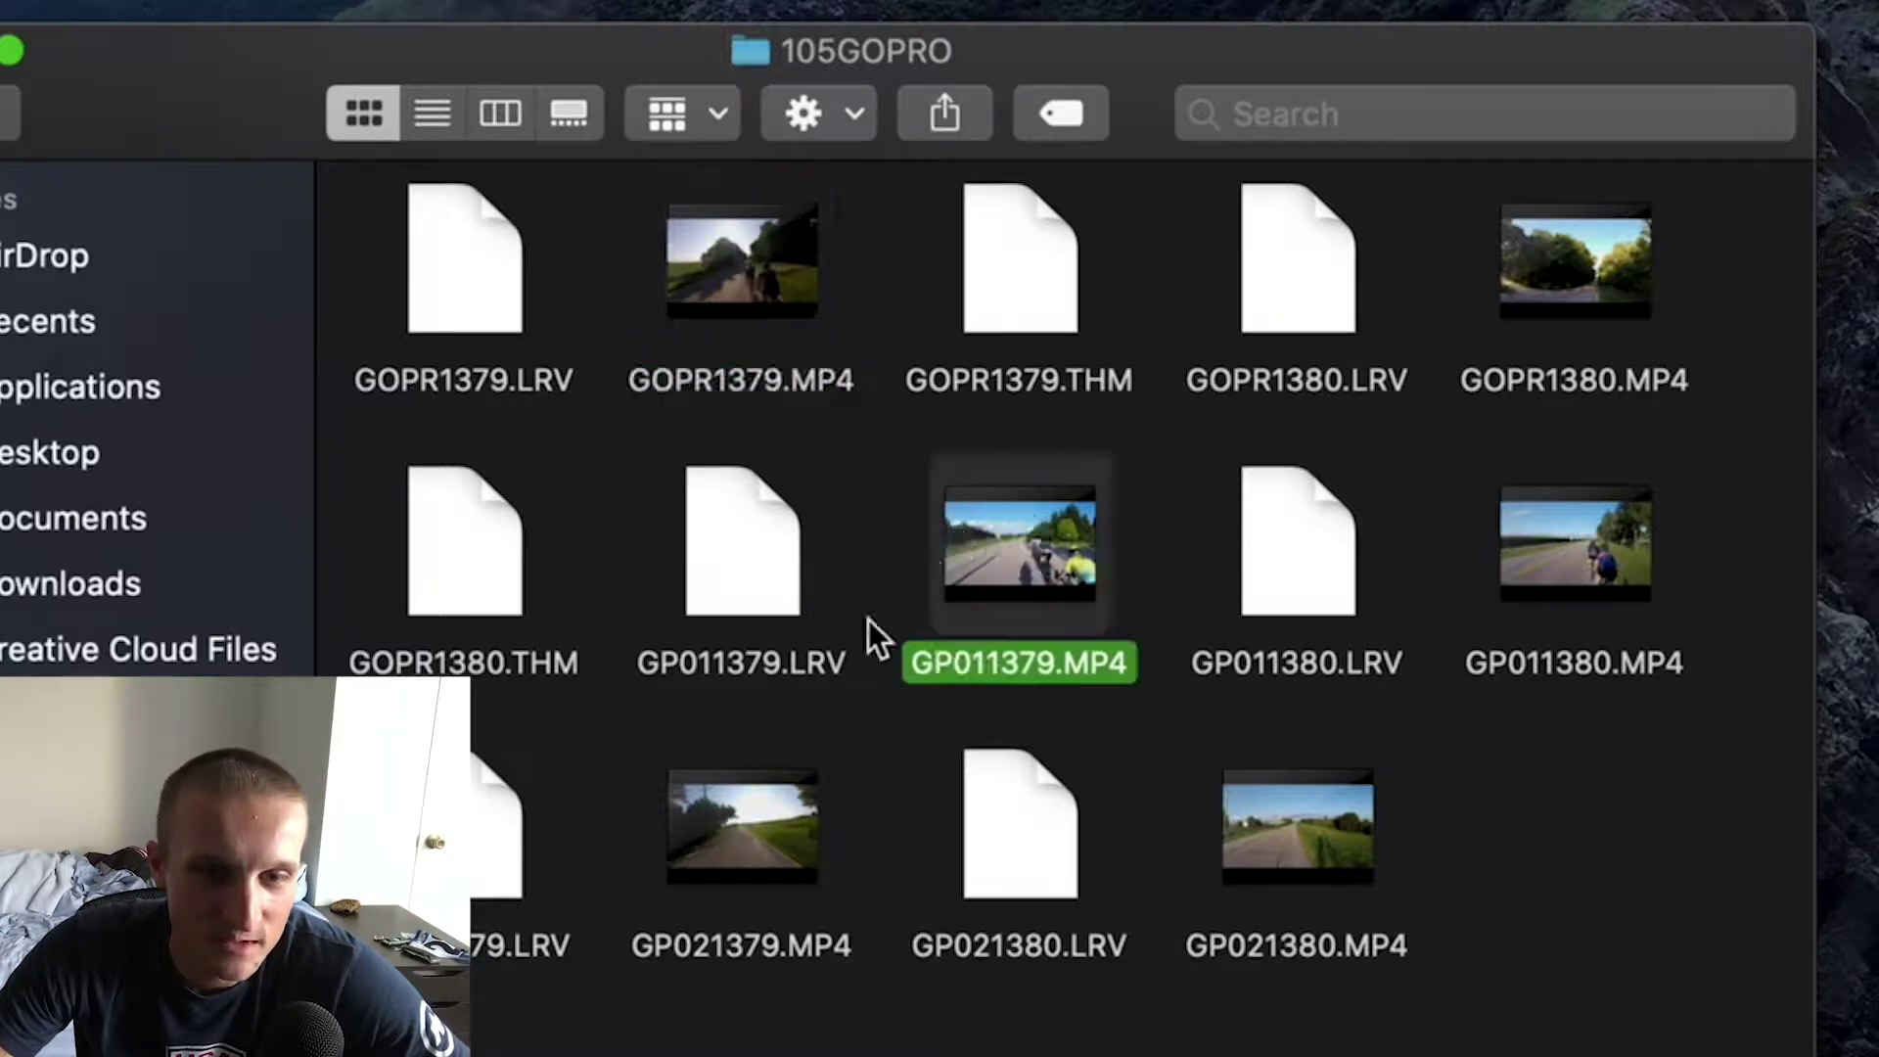
click(827, 698)
click(789, 779)
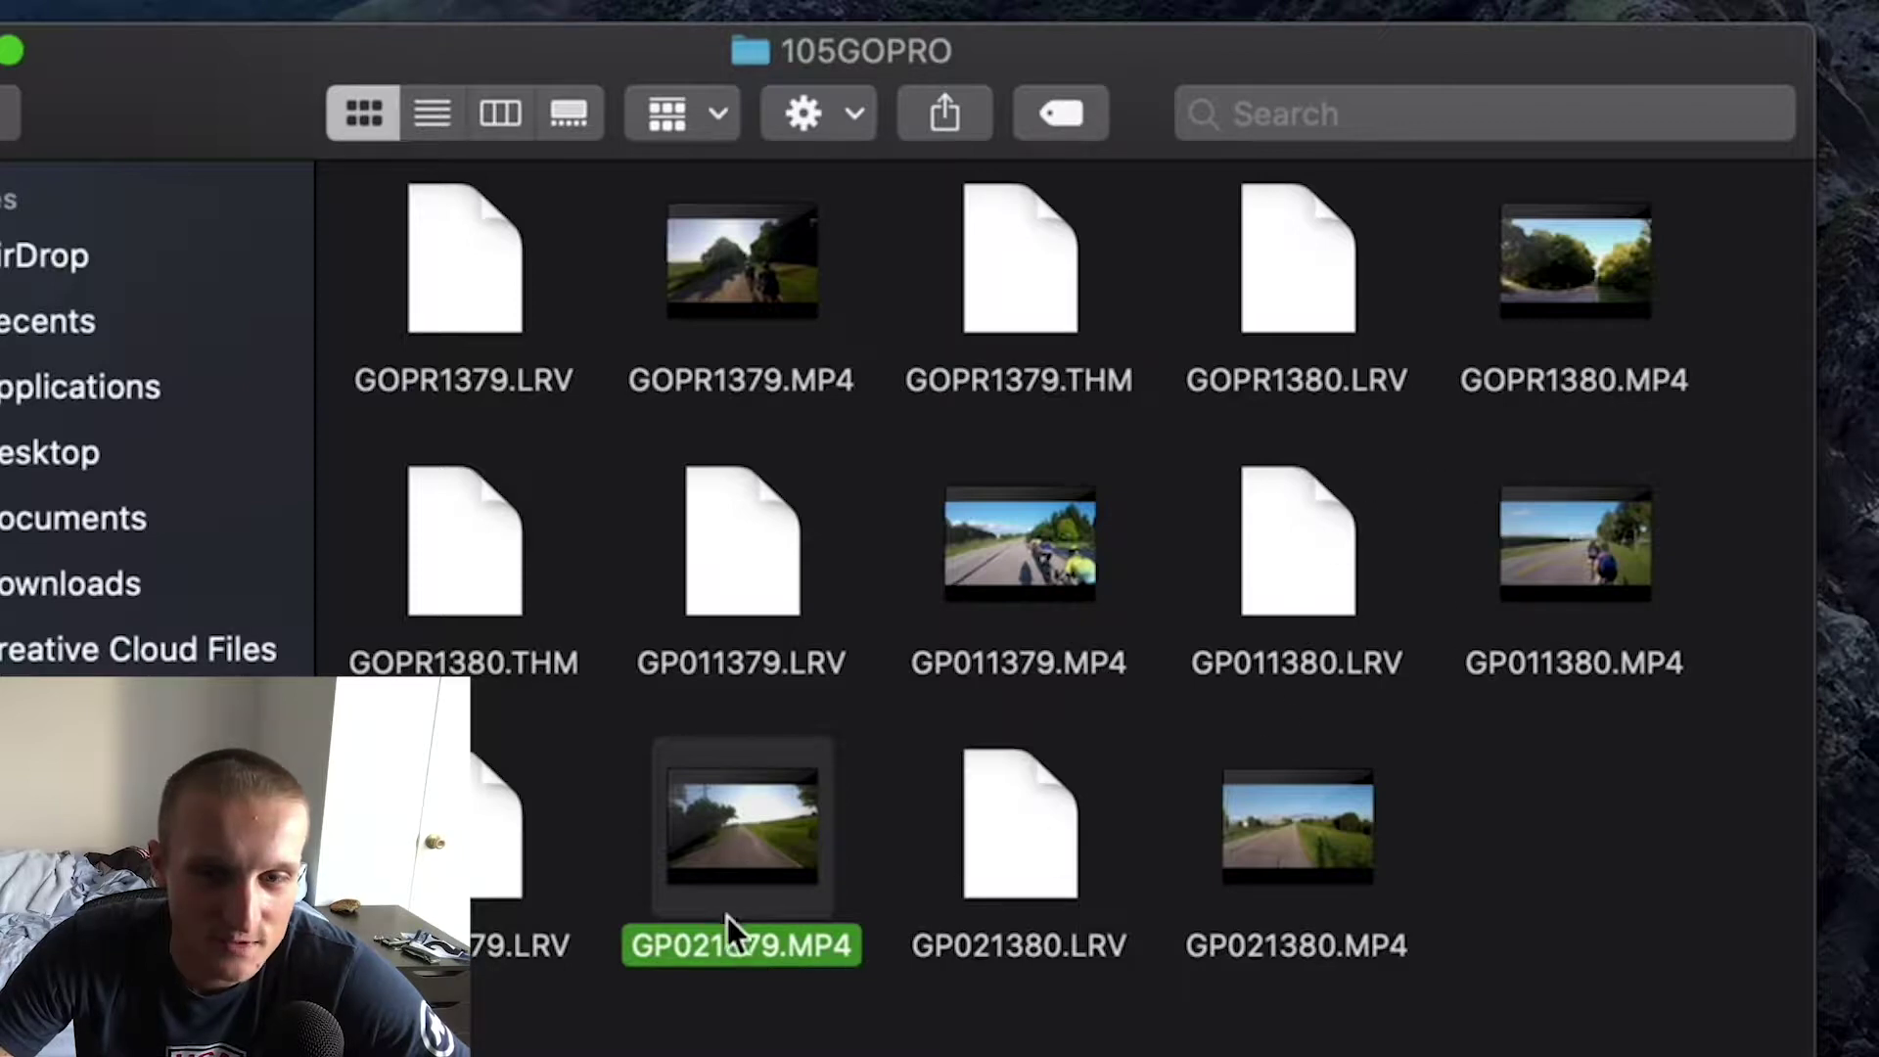
click(1529, 304)
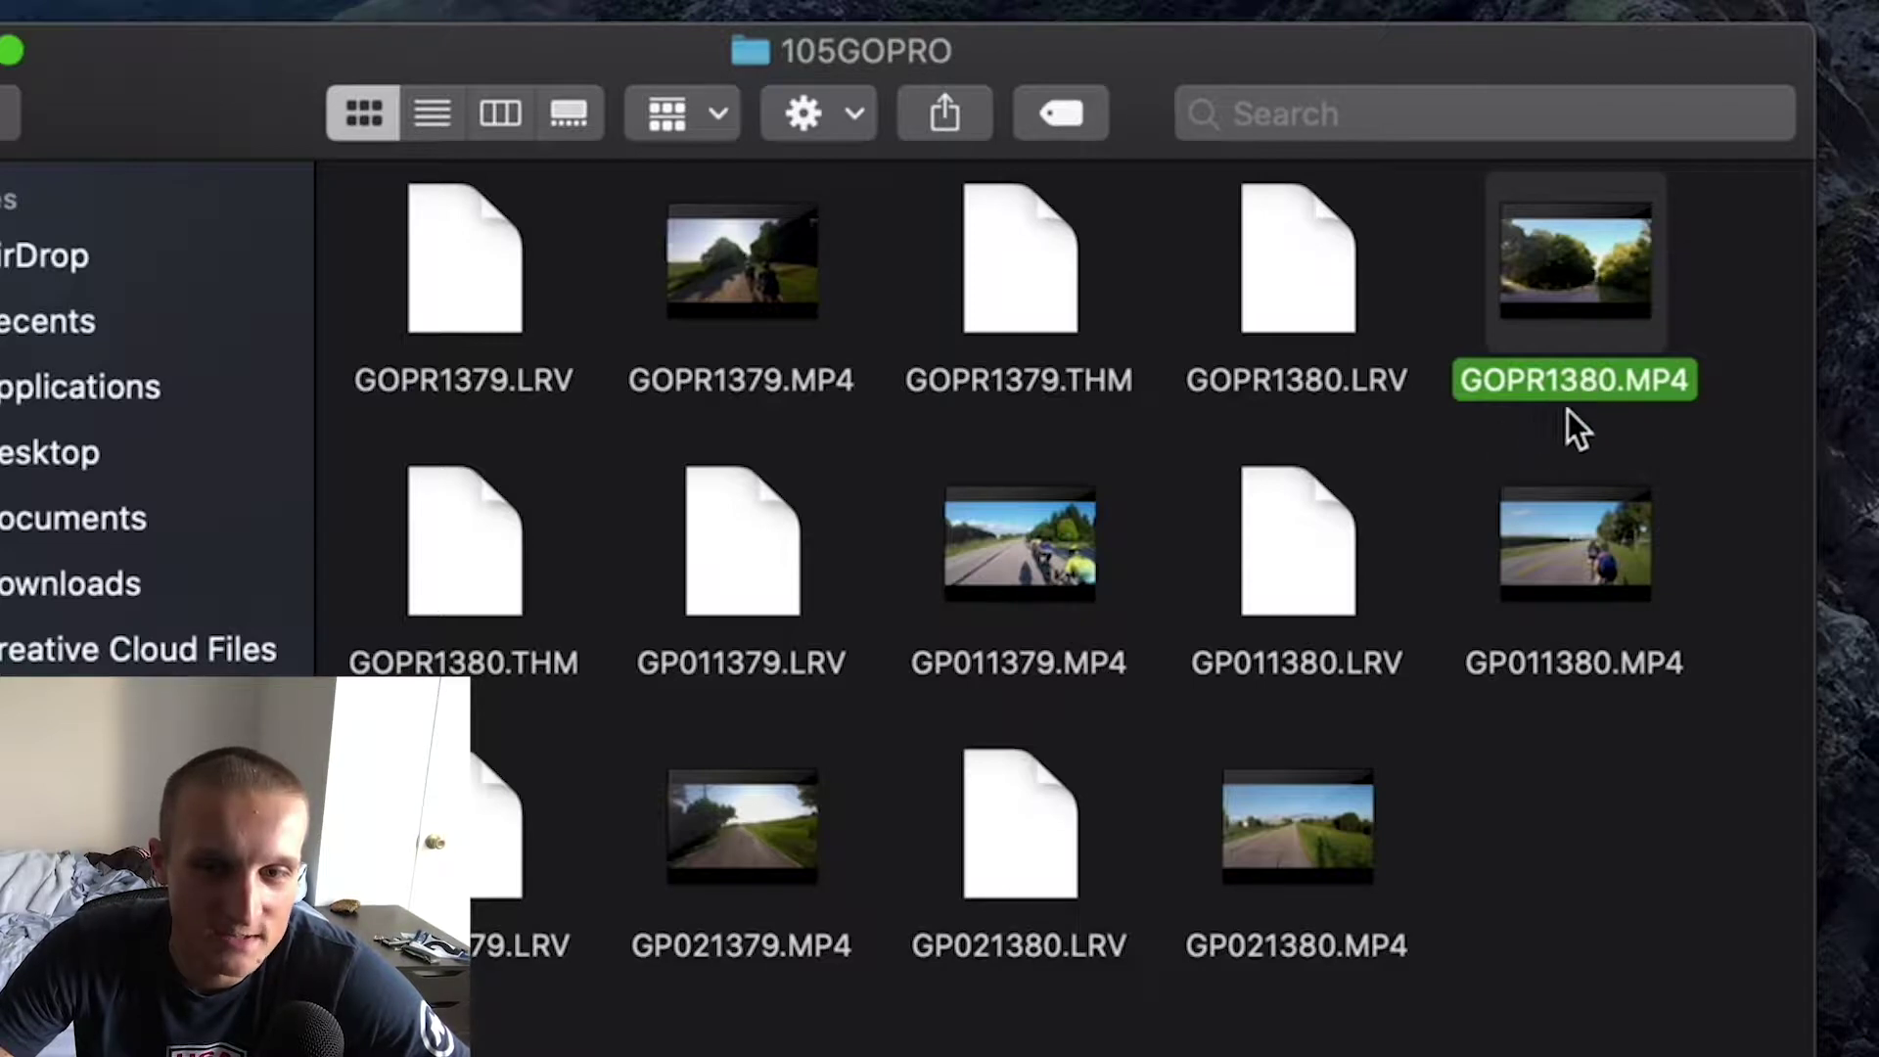
click(1571, 660)
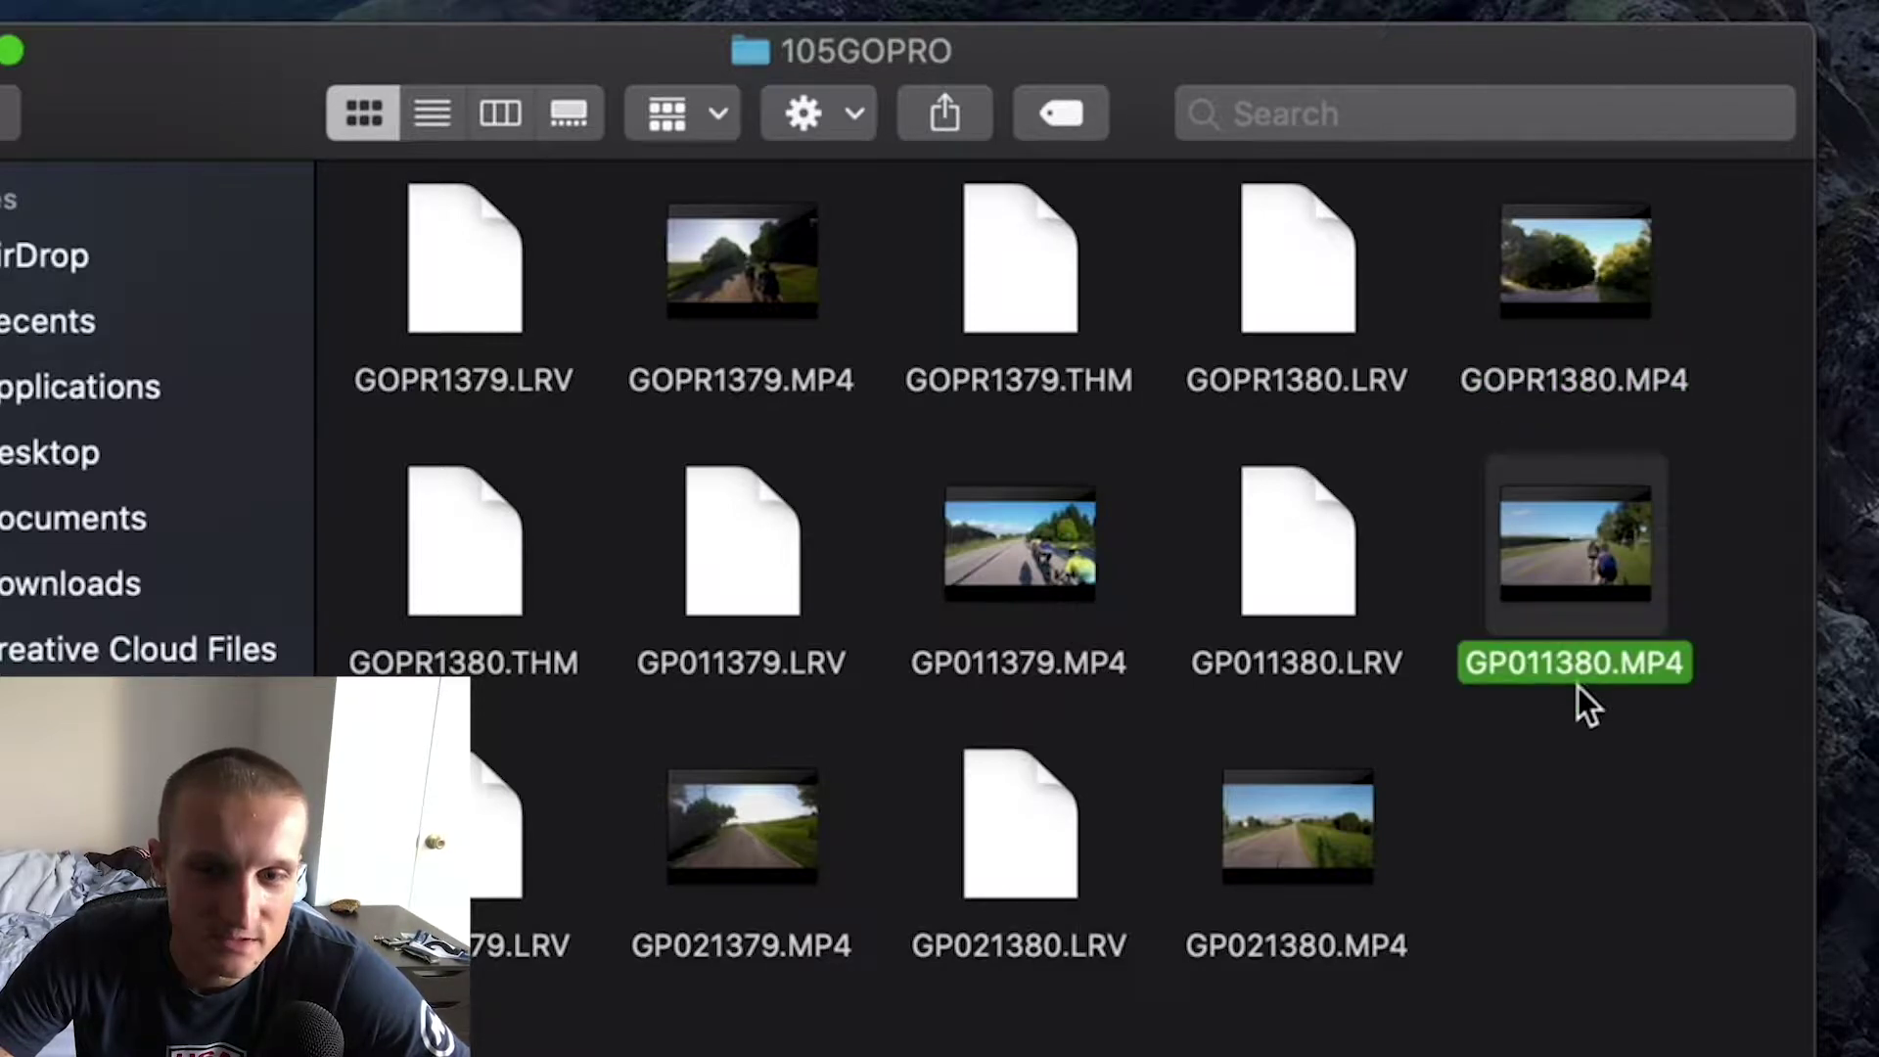
click(1335, 951)
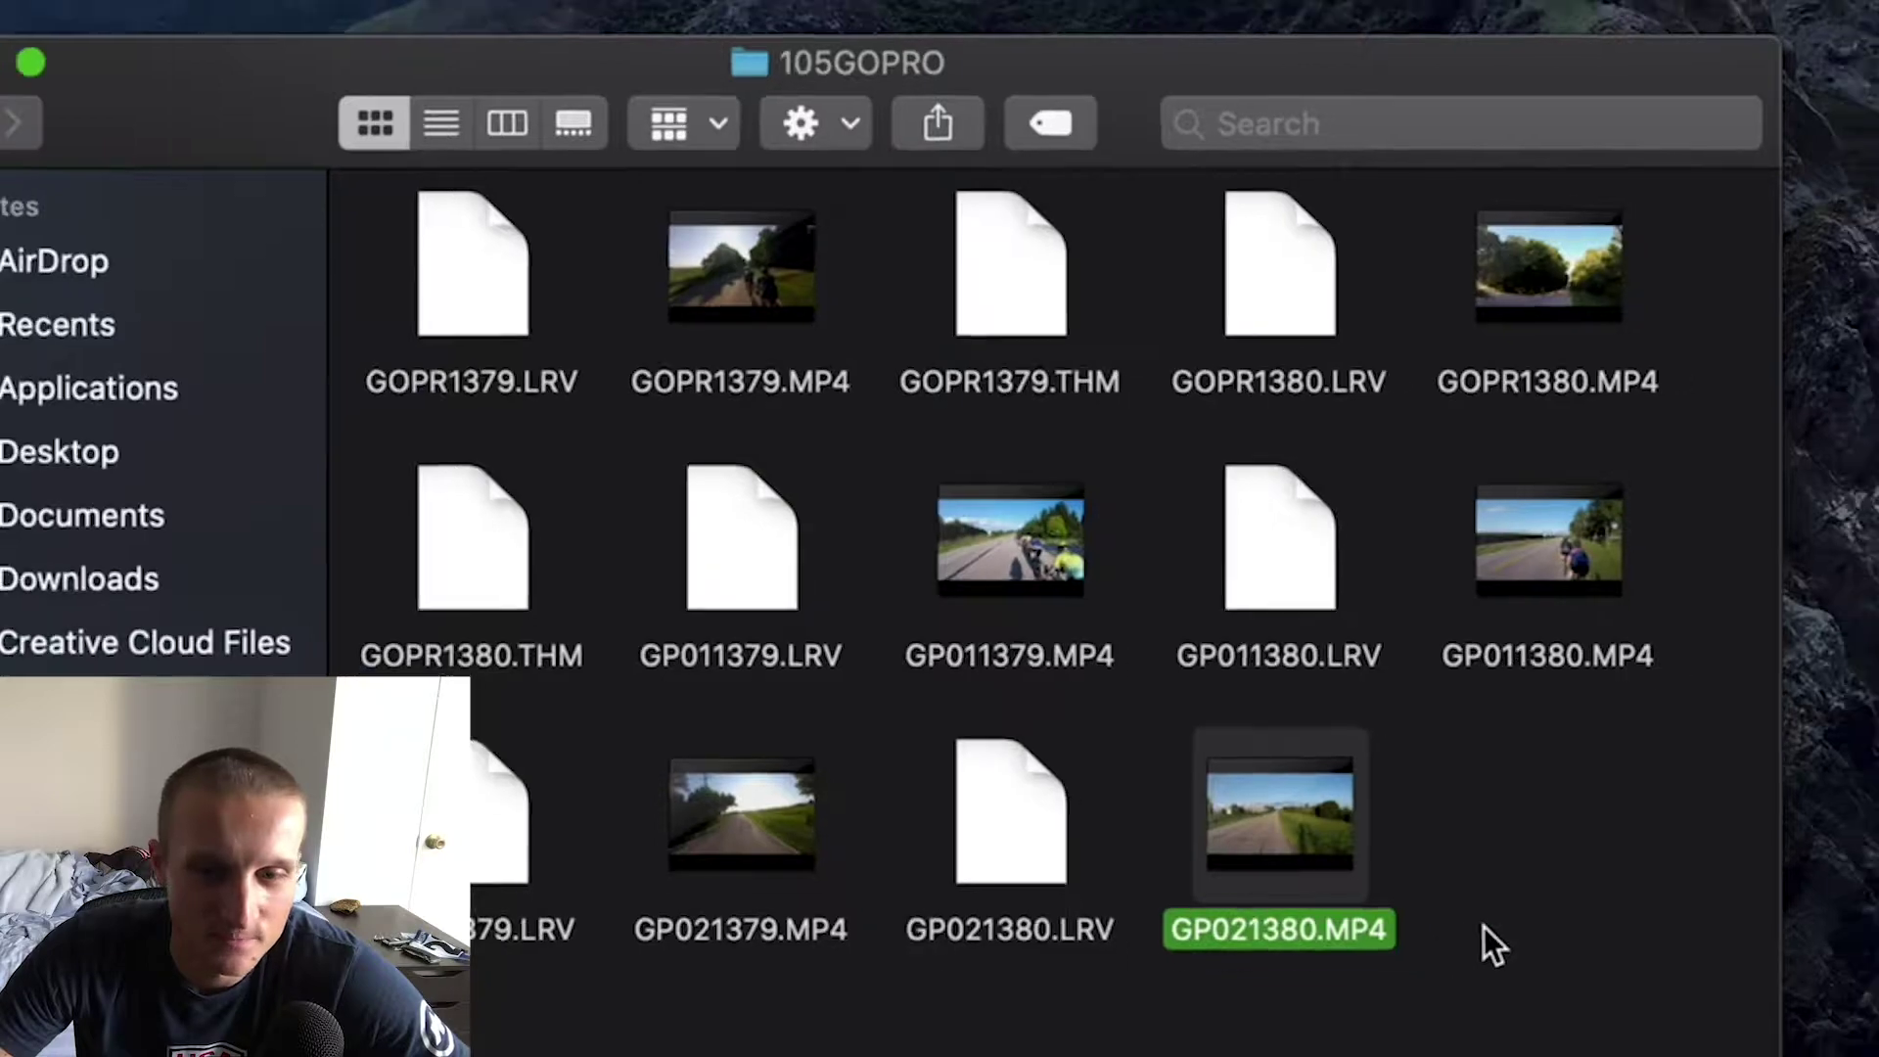
click(1468, 989)
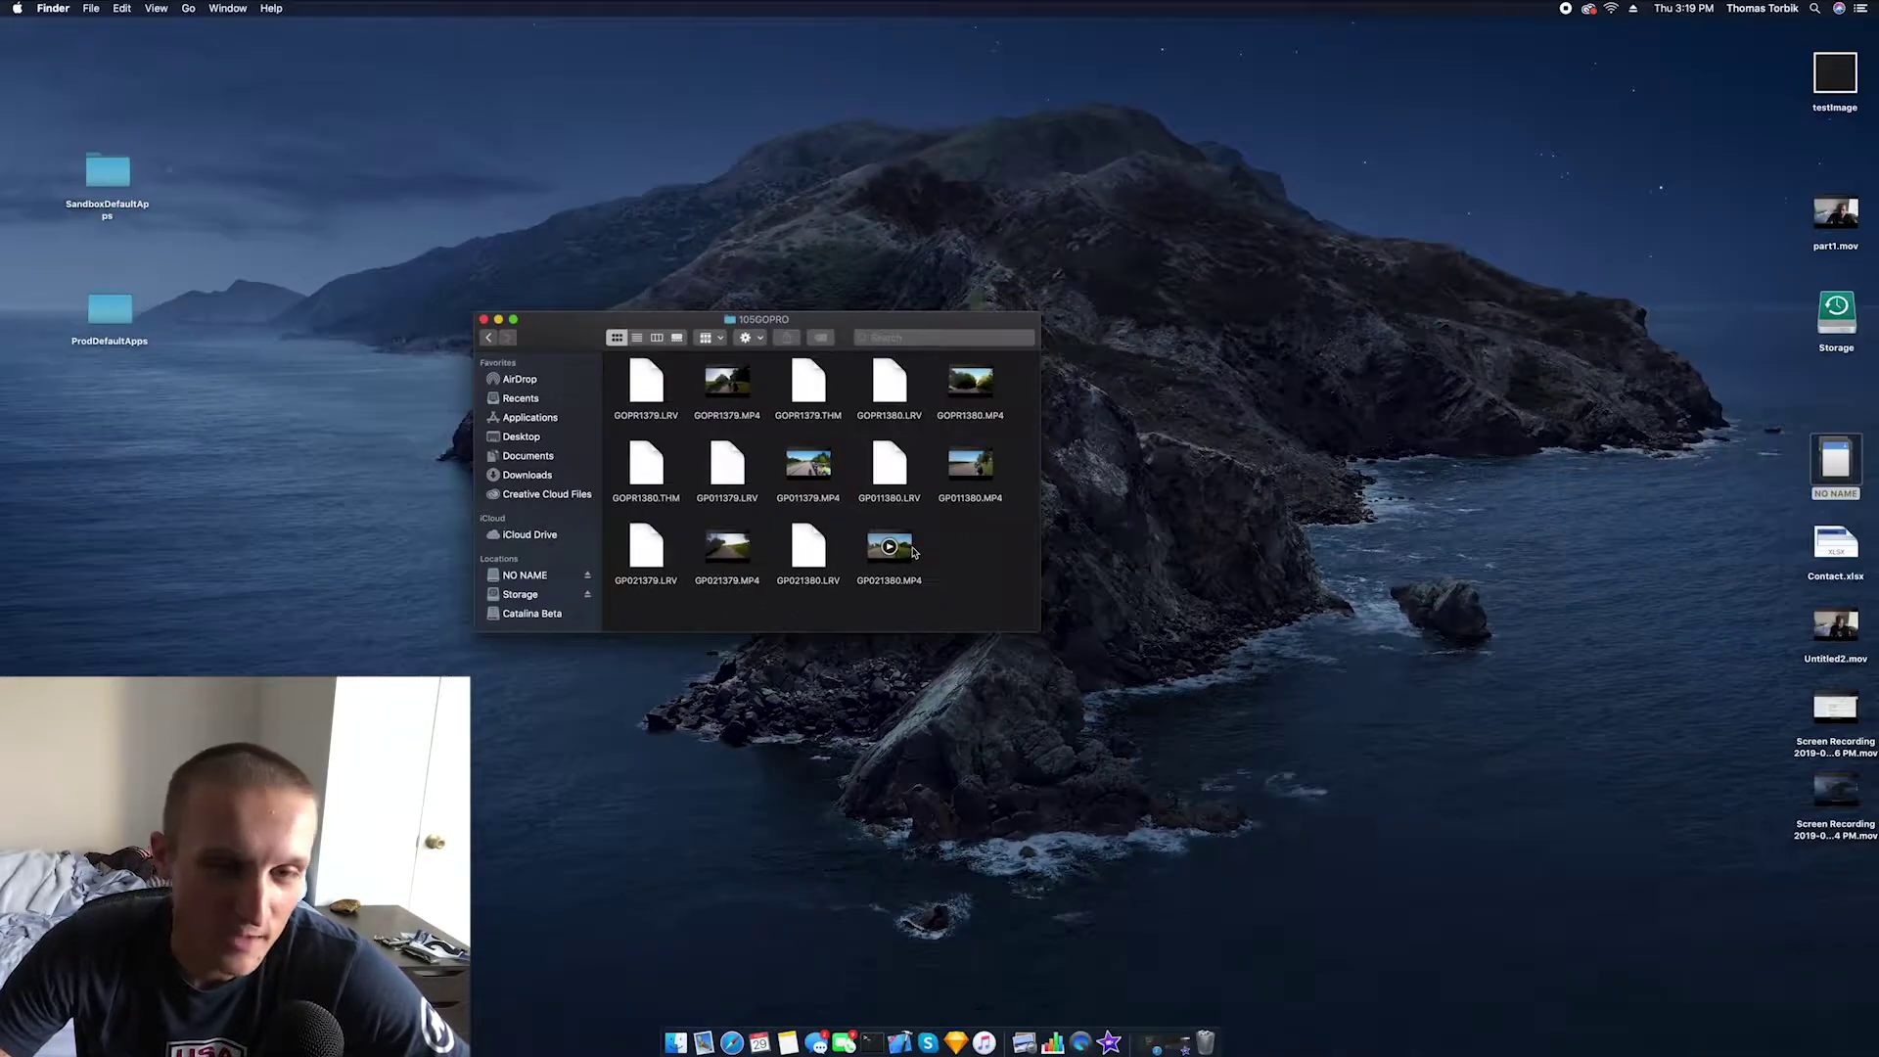
mouse_move(1051, 641)
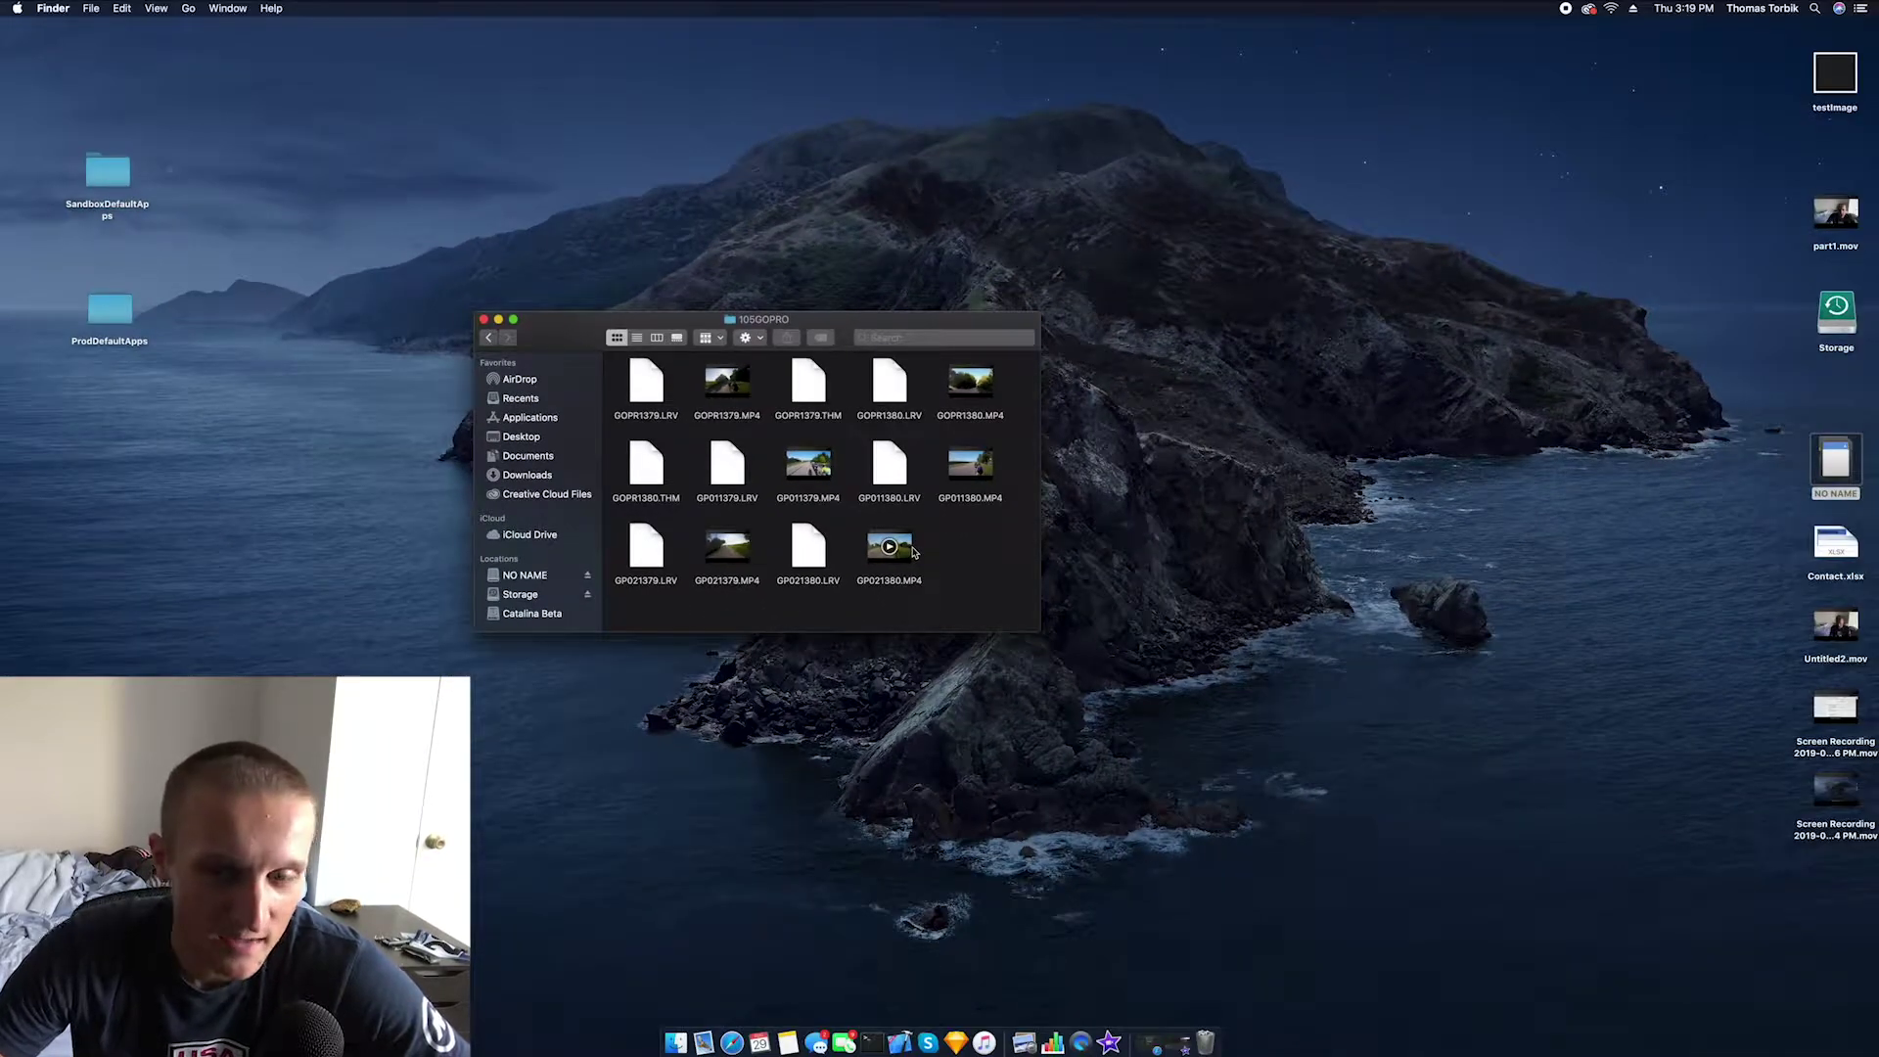
Select GOPR1379.MP4, GP011379.MP4 and GP021379.MP4 in Finder and add them to the iMovie timeline
click(1111, 1044)
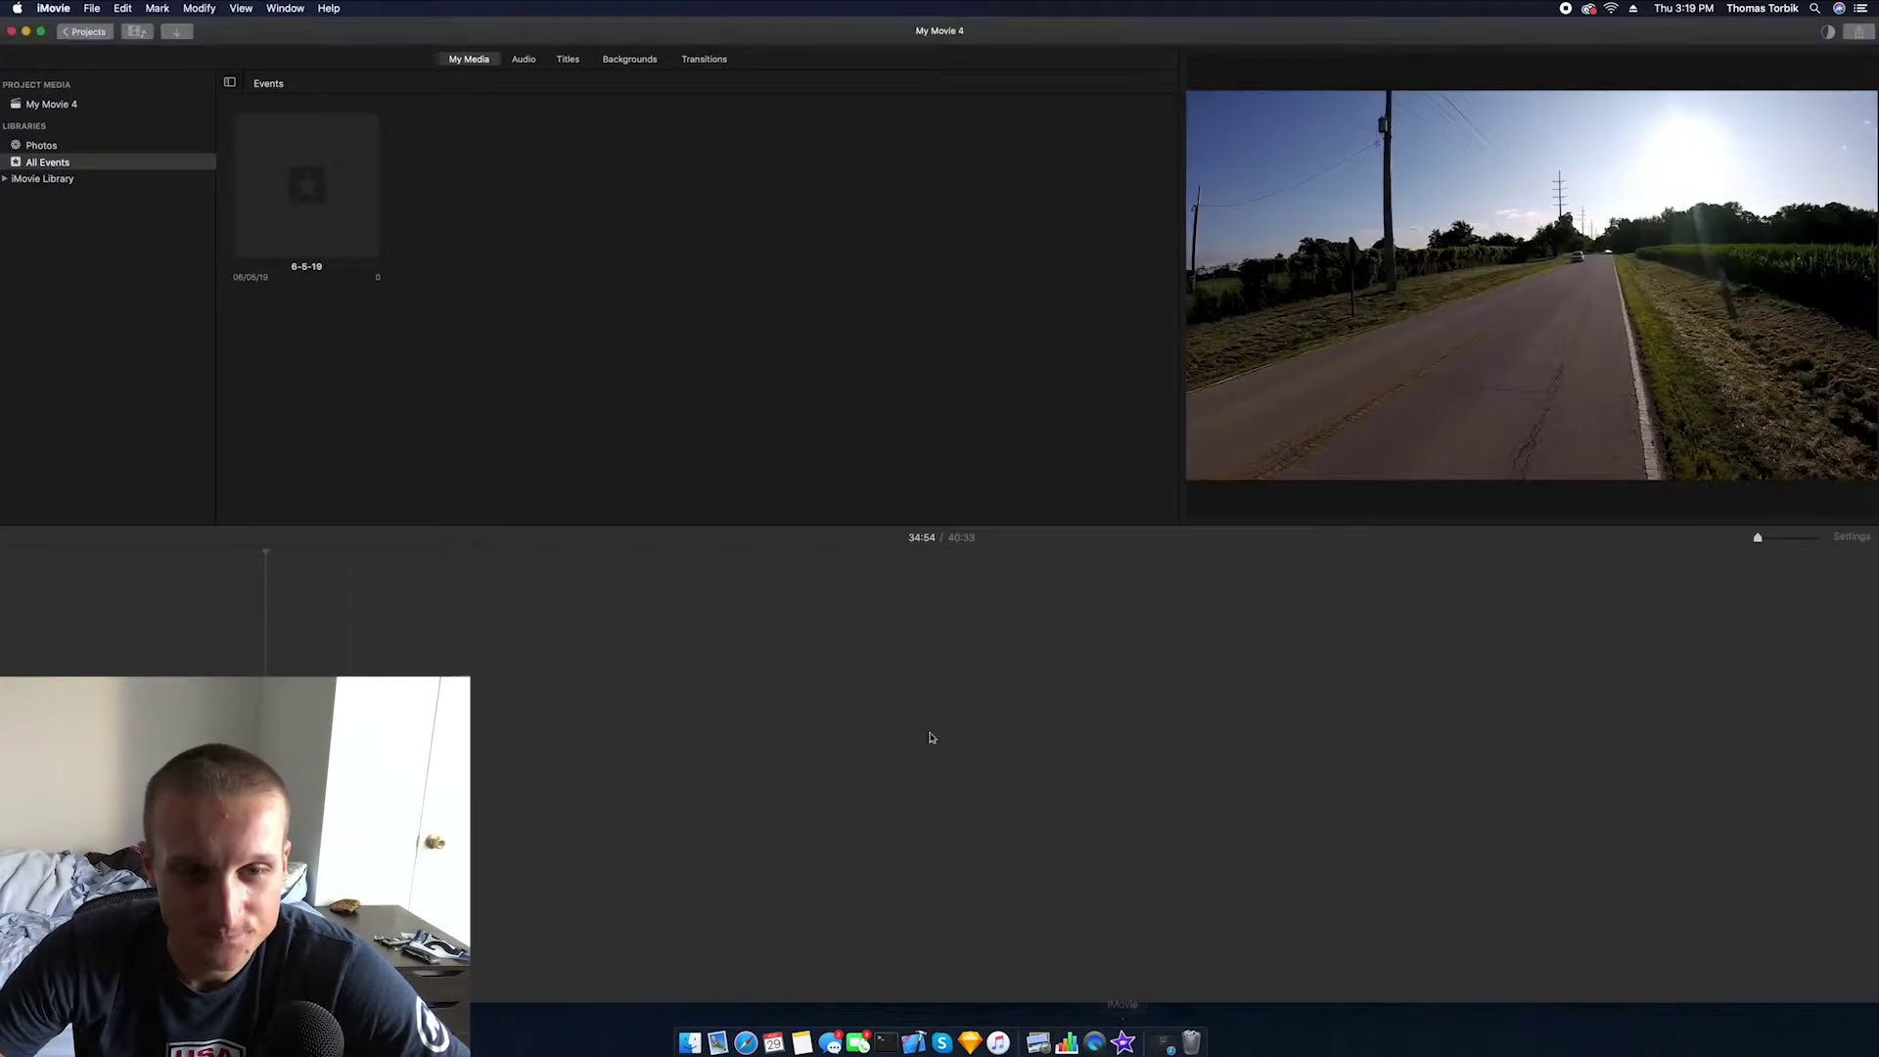
click(689, 1043)
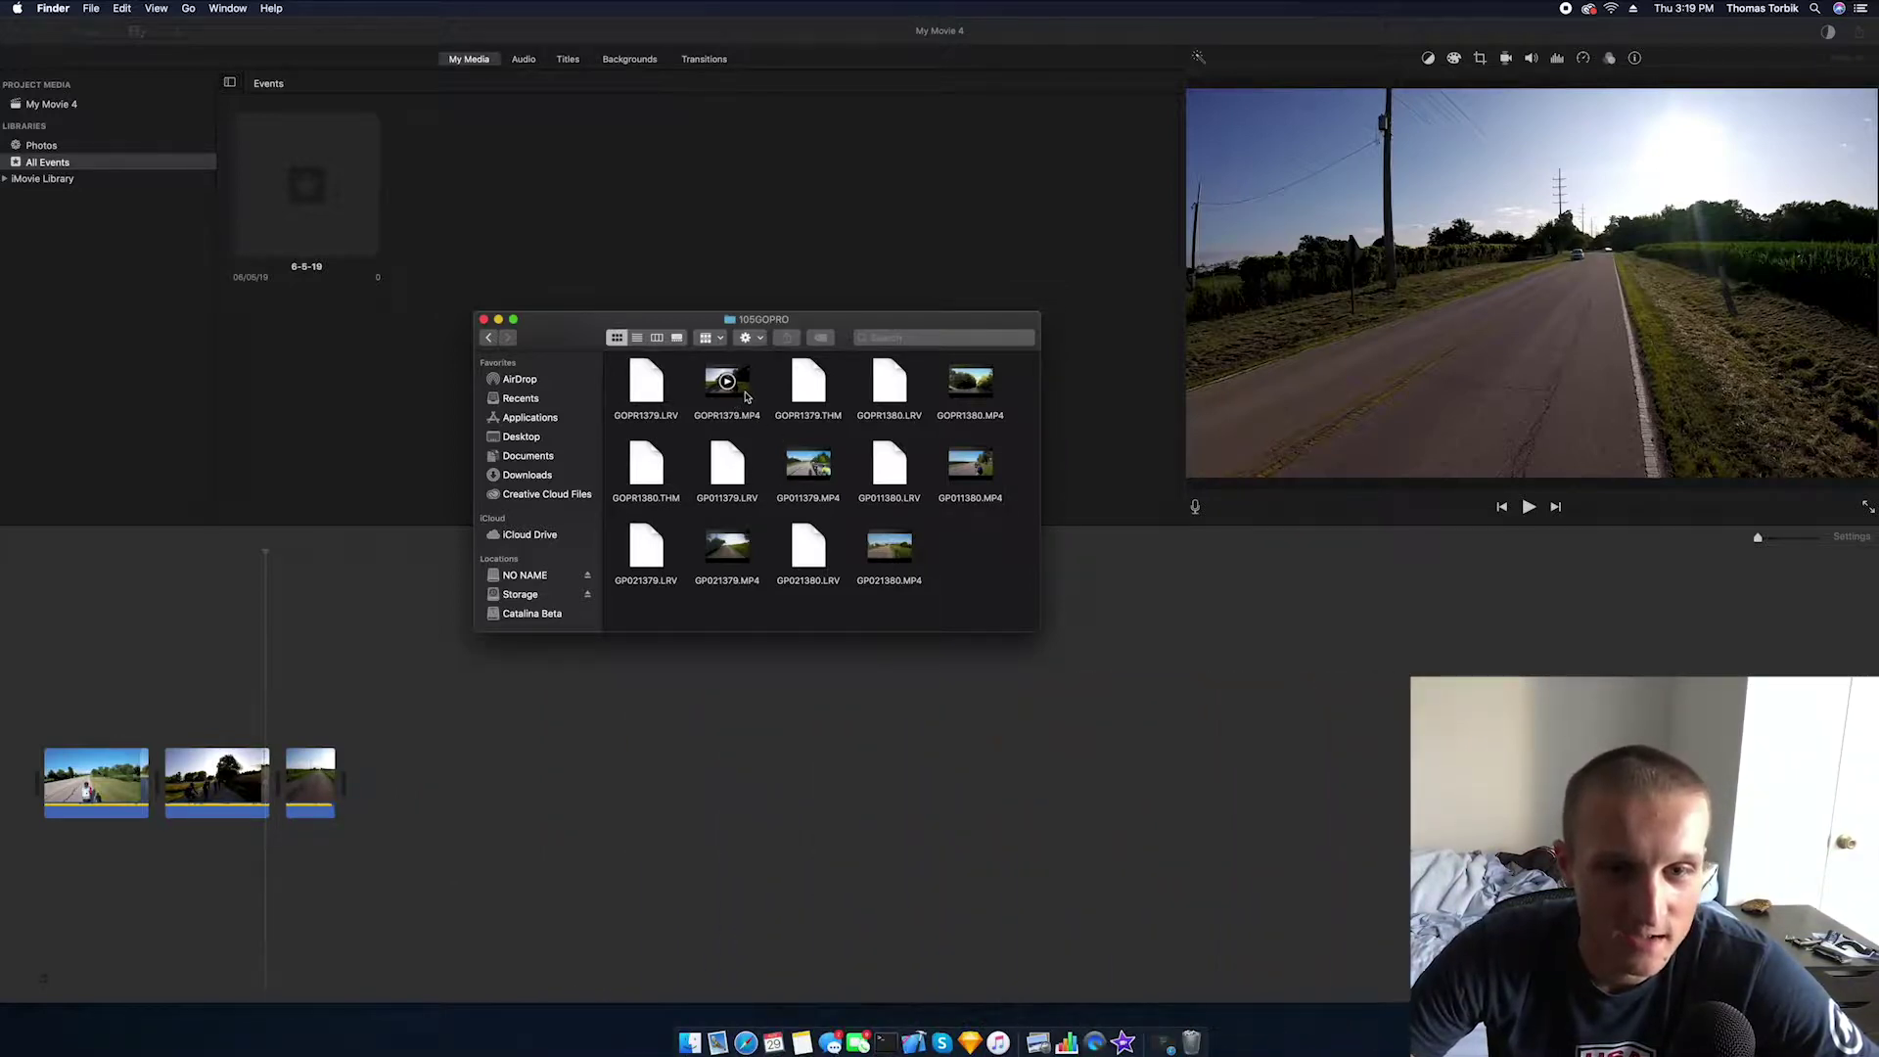
drag(746, 396, 733, 403)
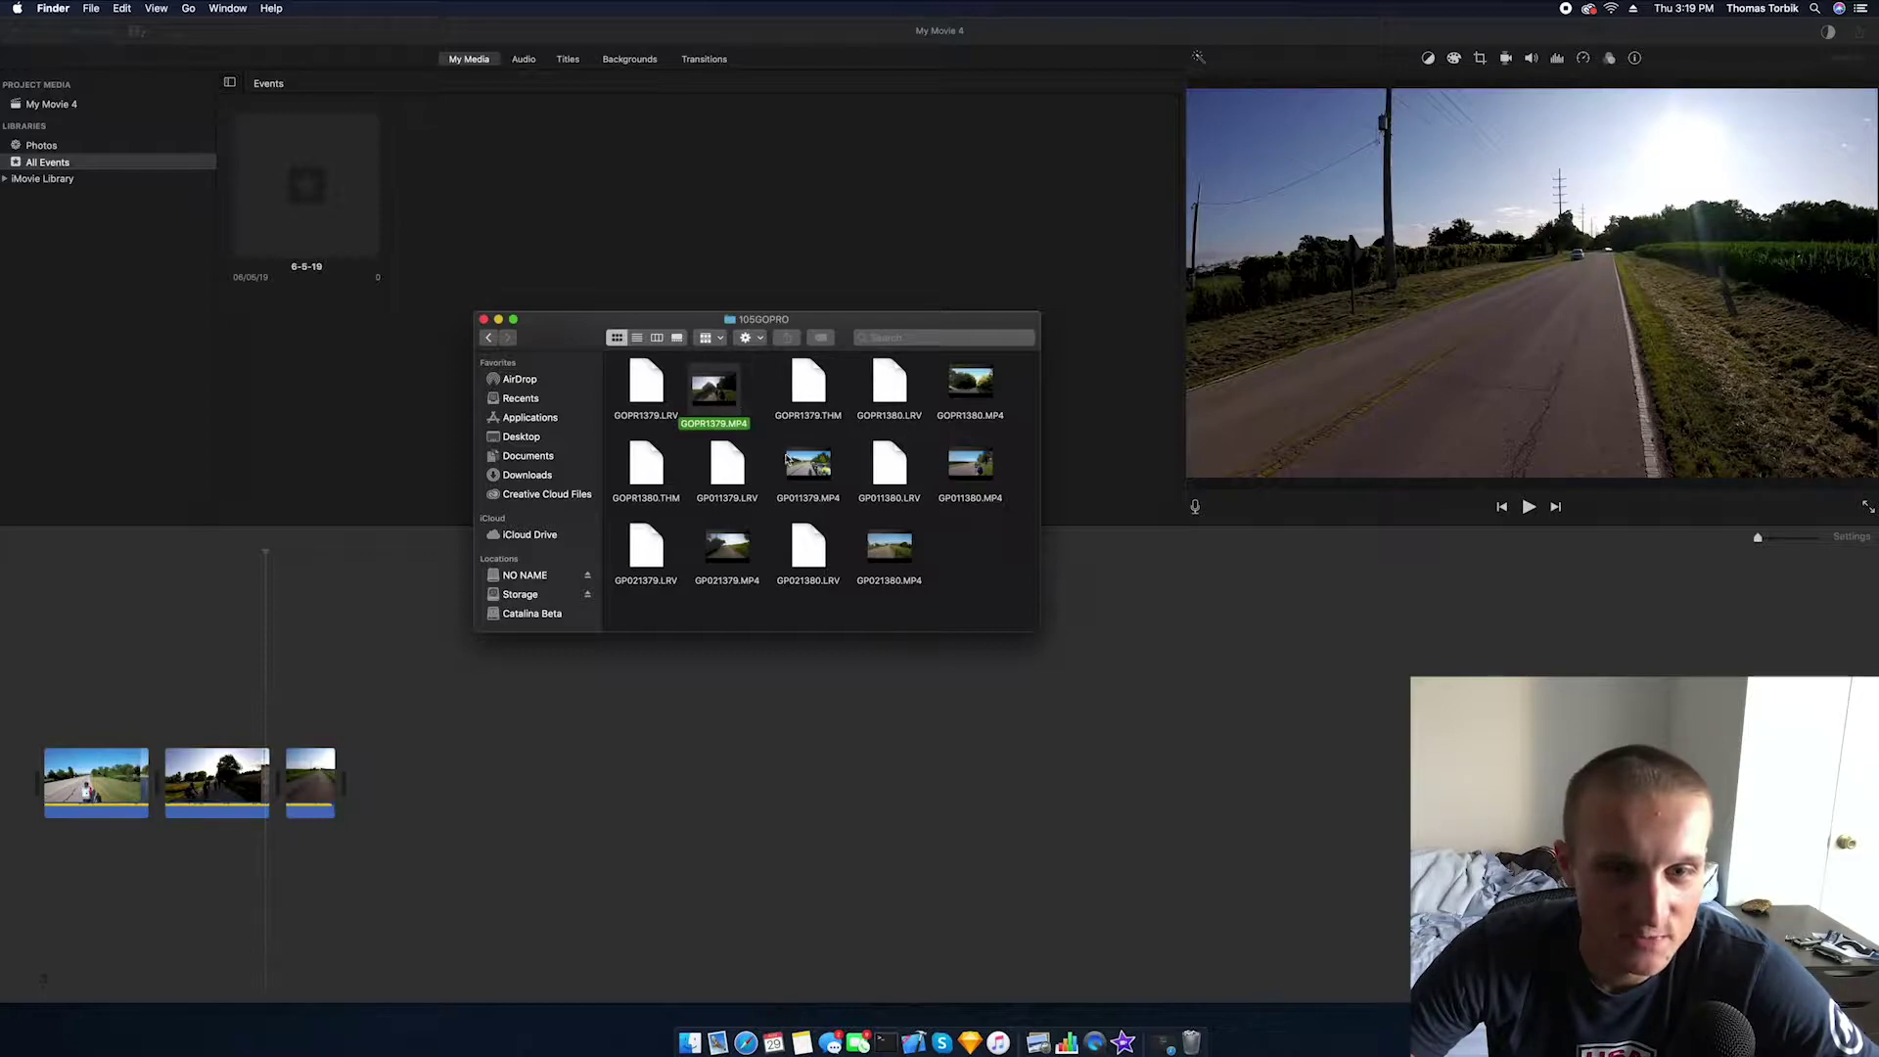
click(788, 461)
click(727, 548)
click(81, 690)
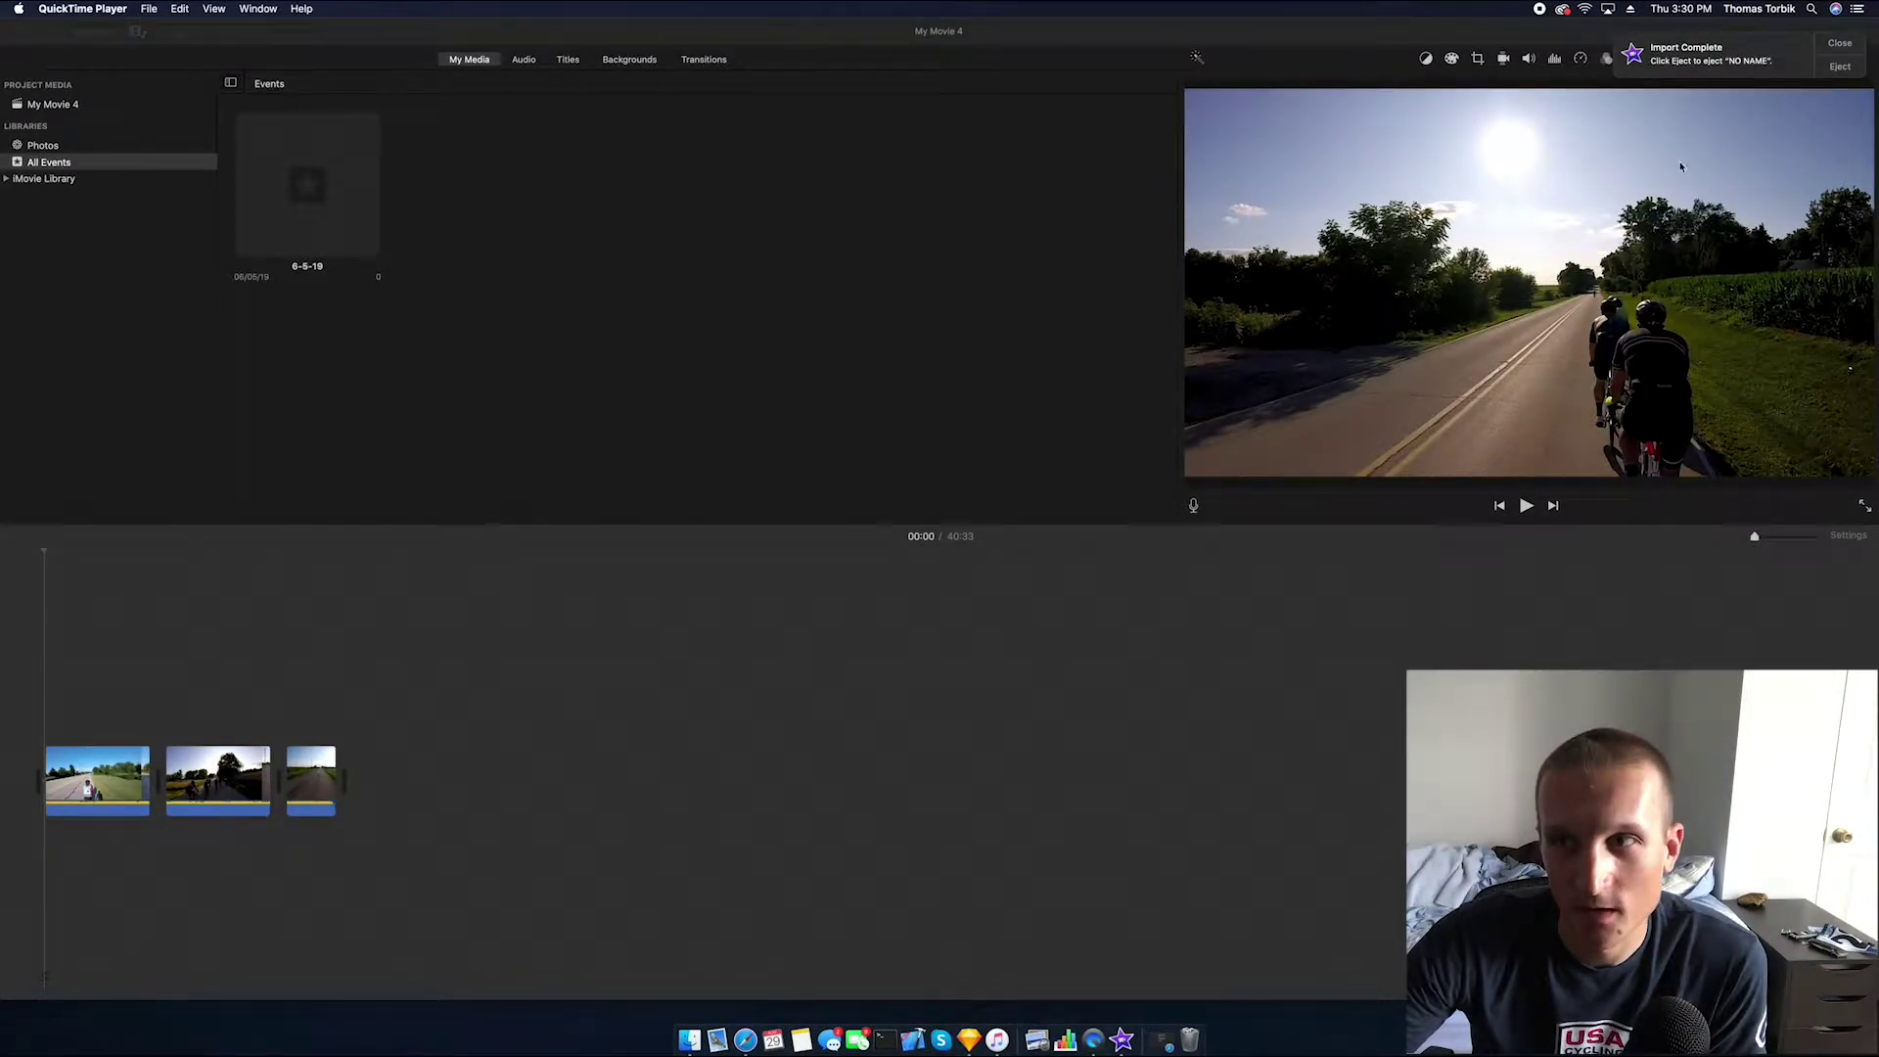
click(1841, 45)
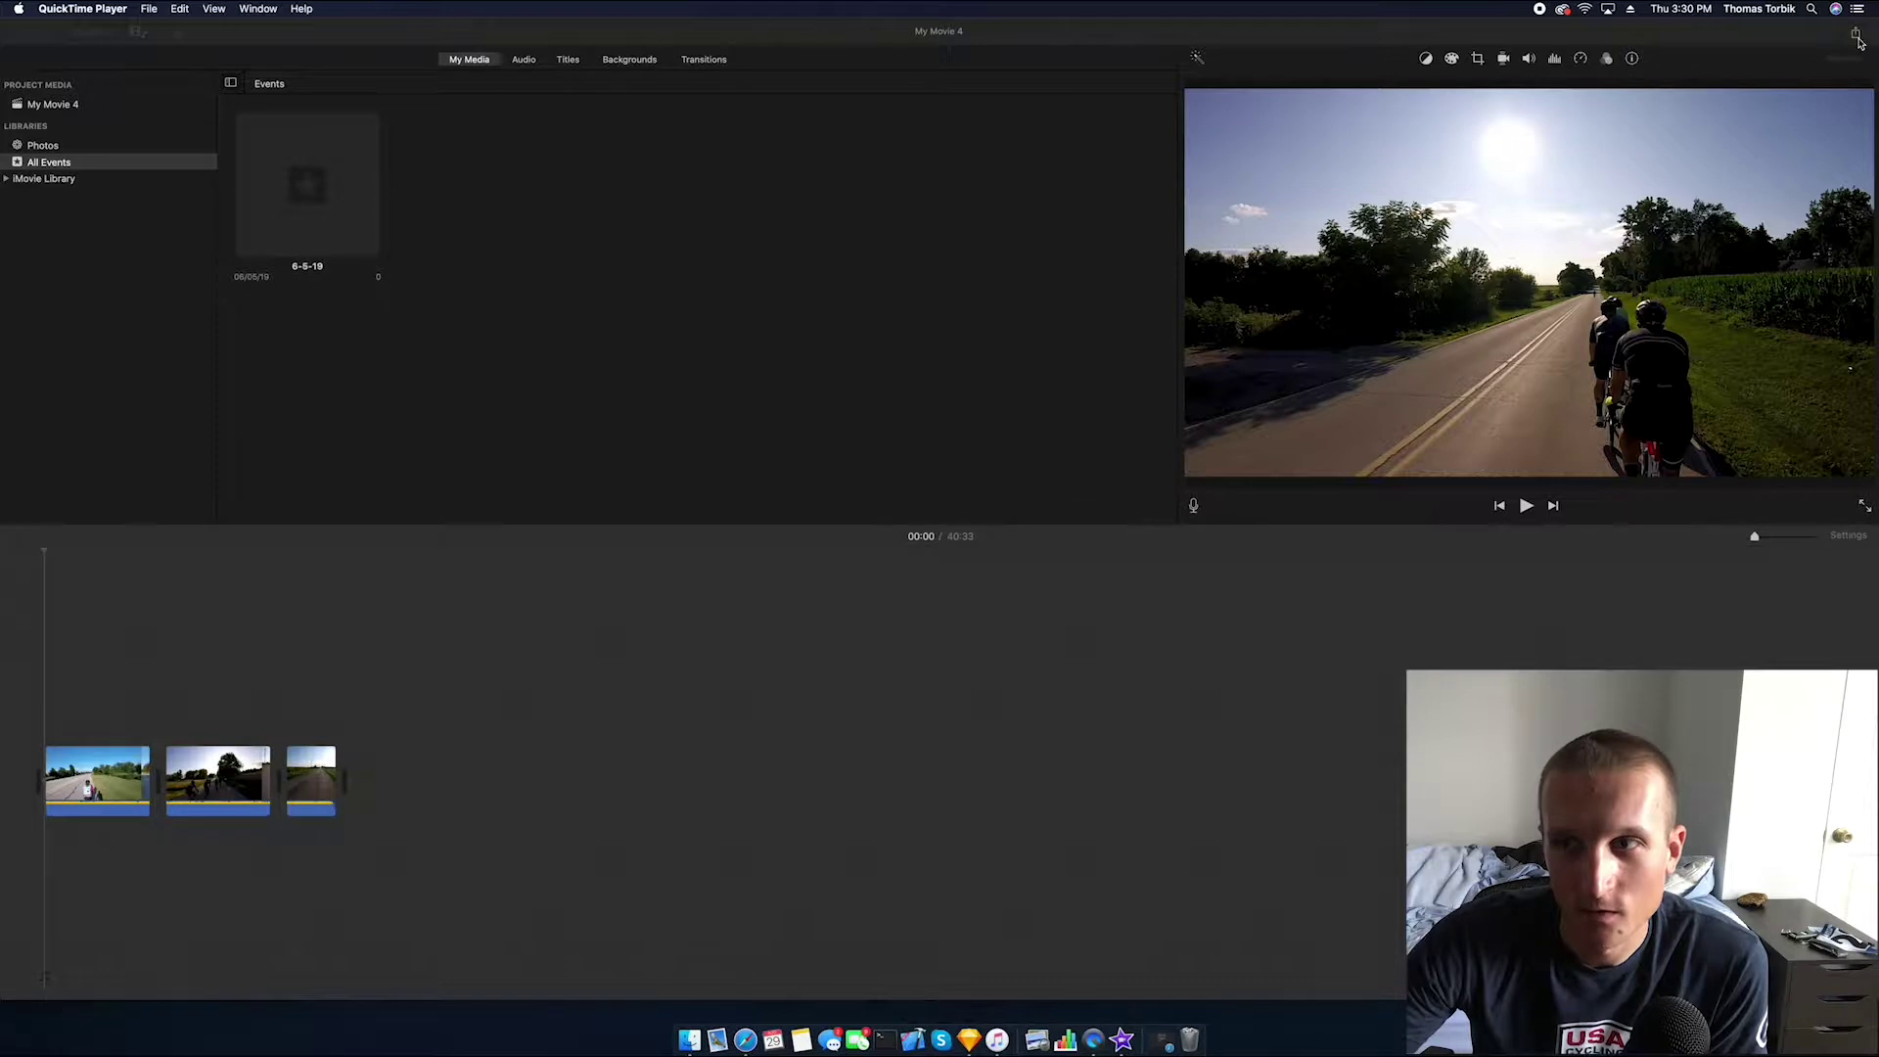
Start exporting My Movie 4 as a file through Share > File
click(1856, 37)
click(1856, 35)
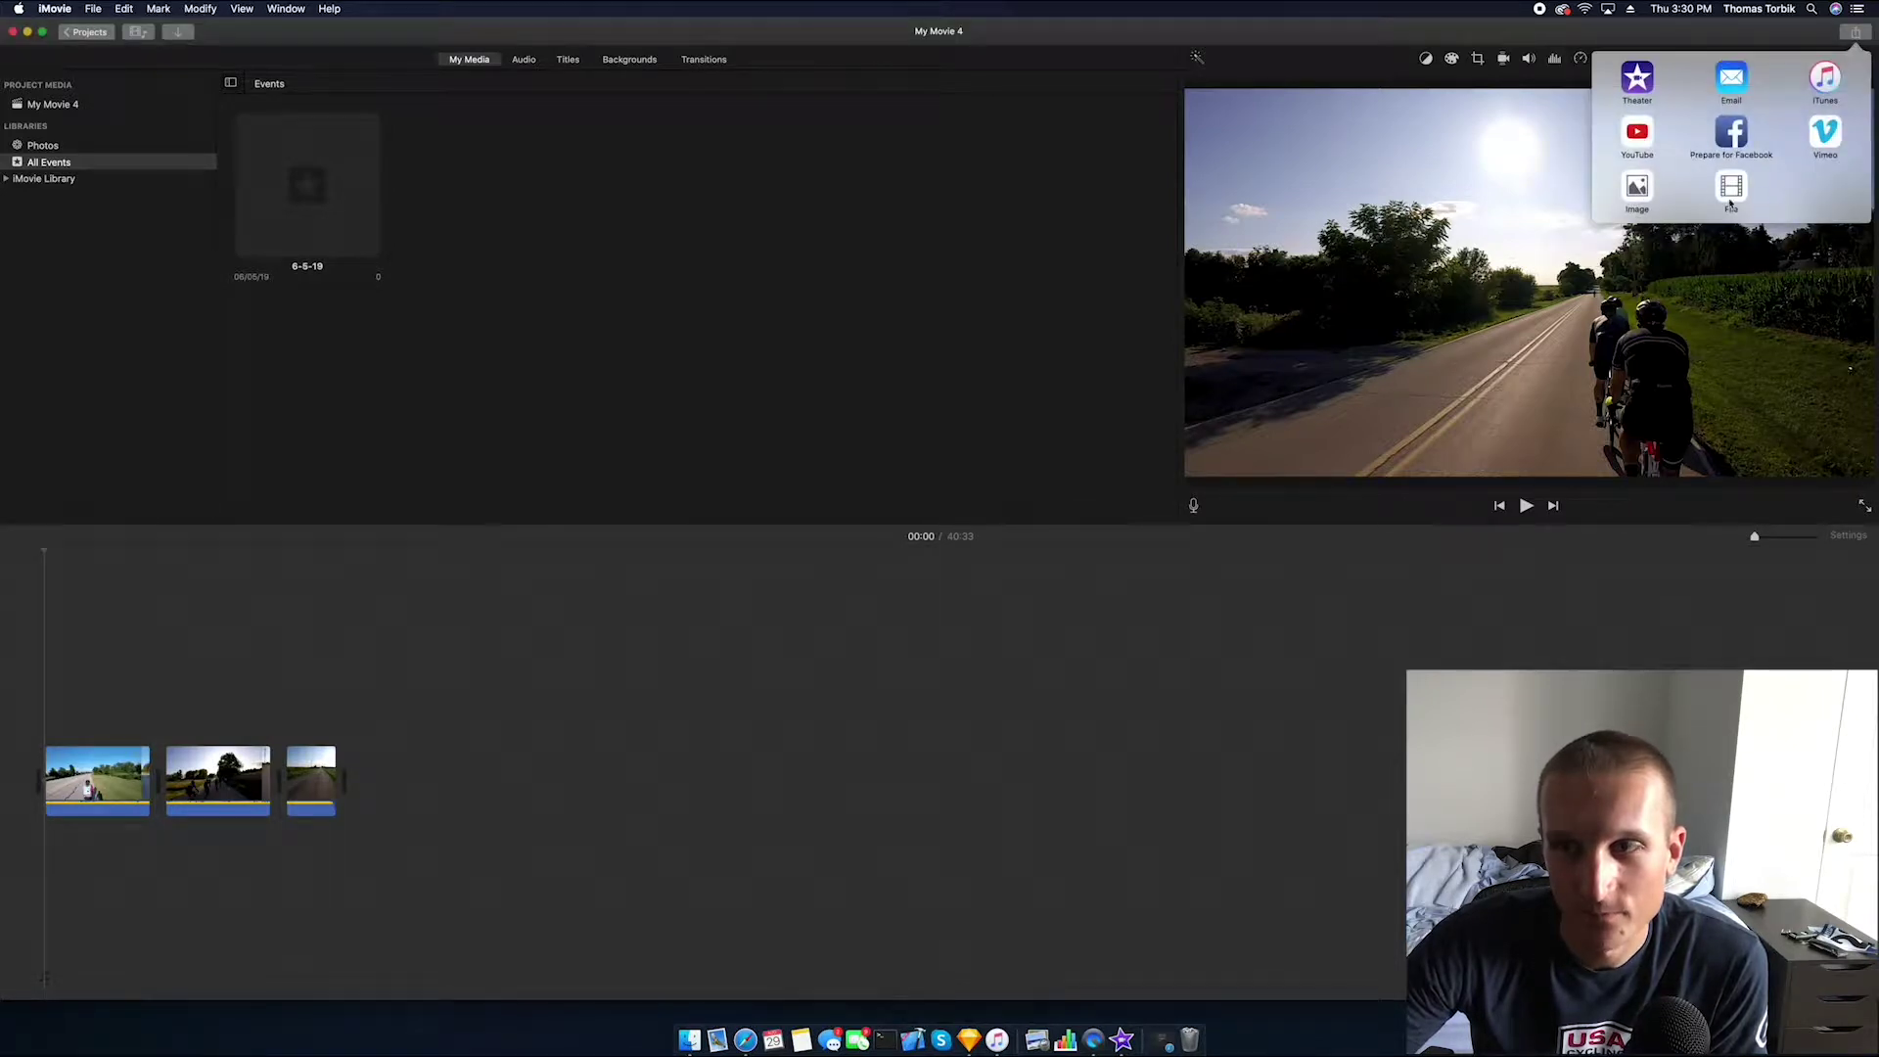
click(1730, 203)
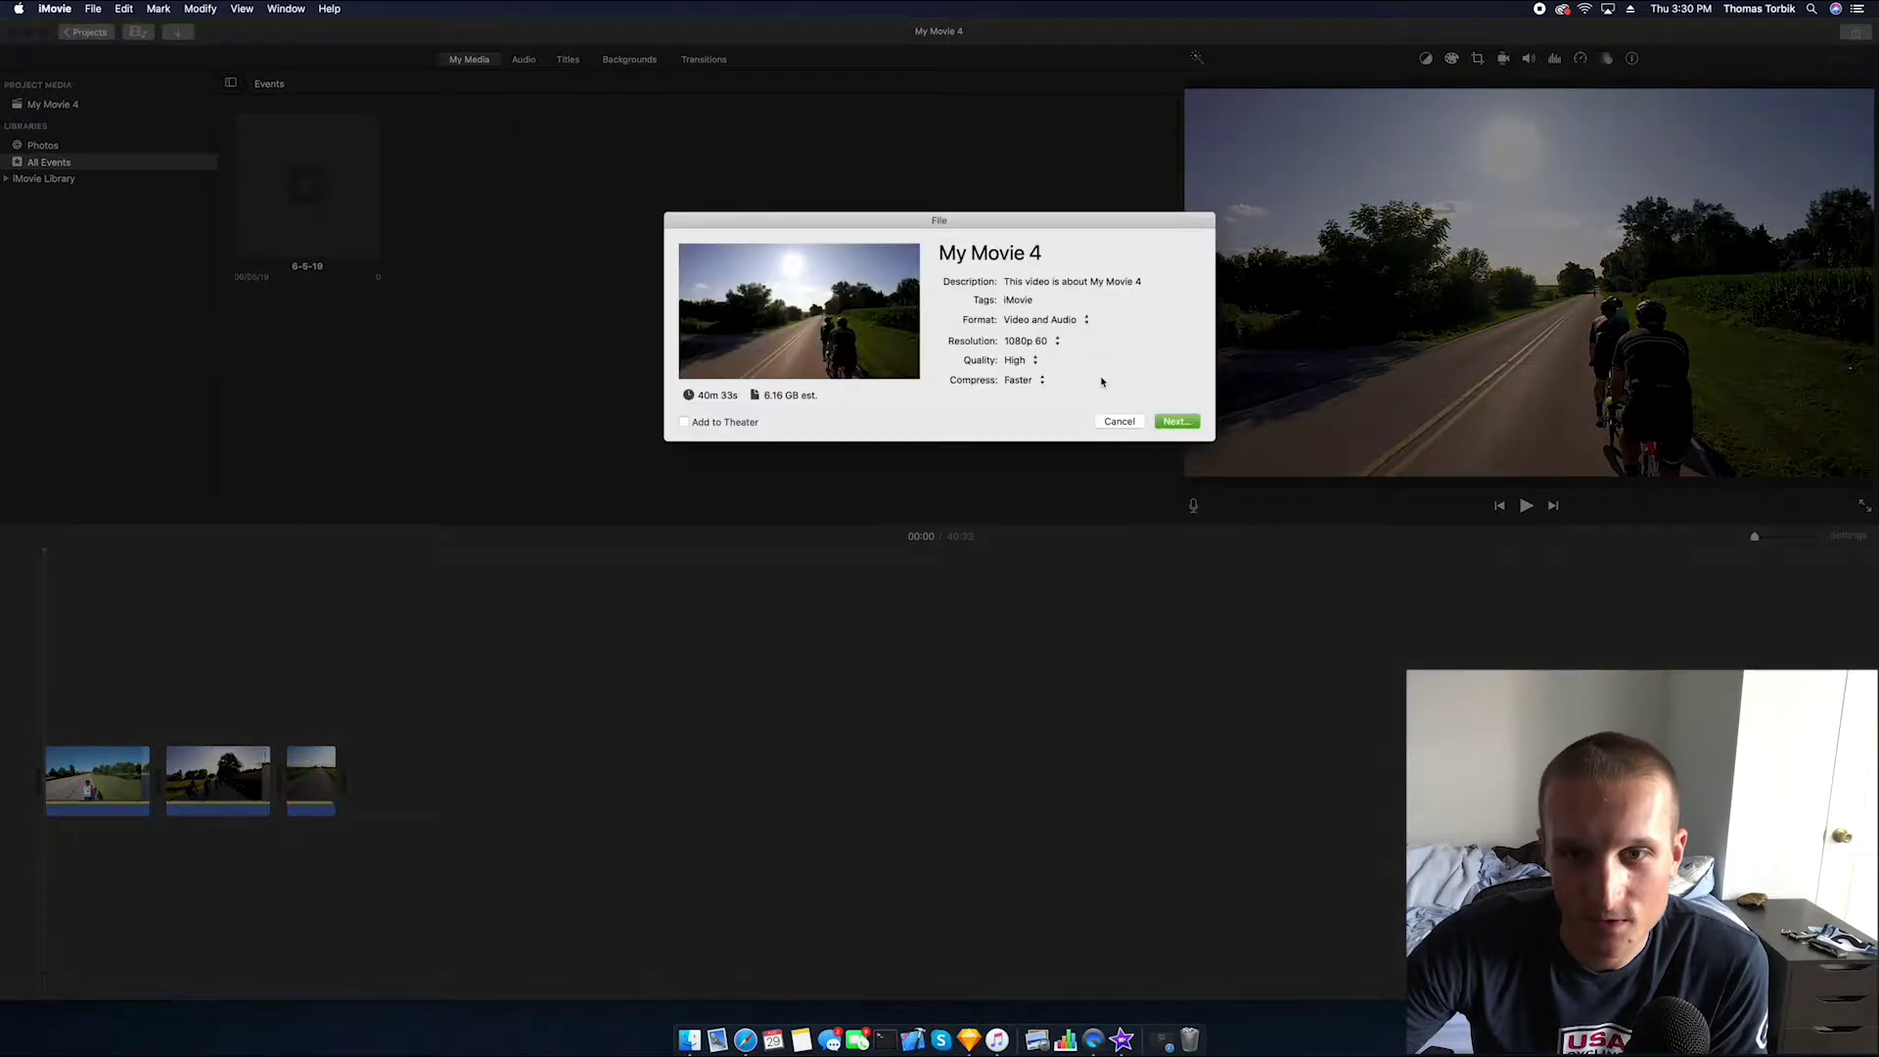
Keep 1080p 60, Faster compression and High quality after comparing Best (ProRes), then continue
click(1056, 341)
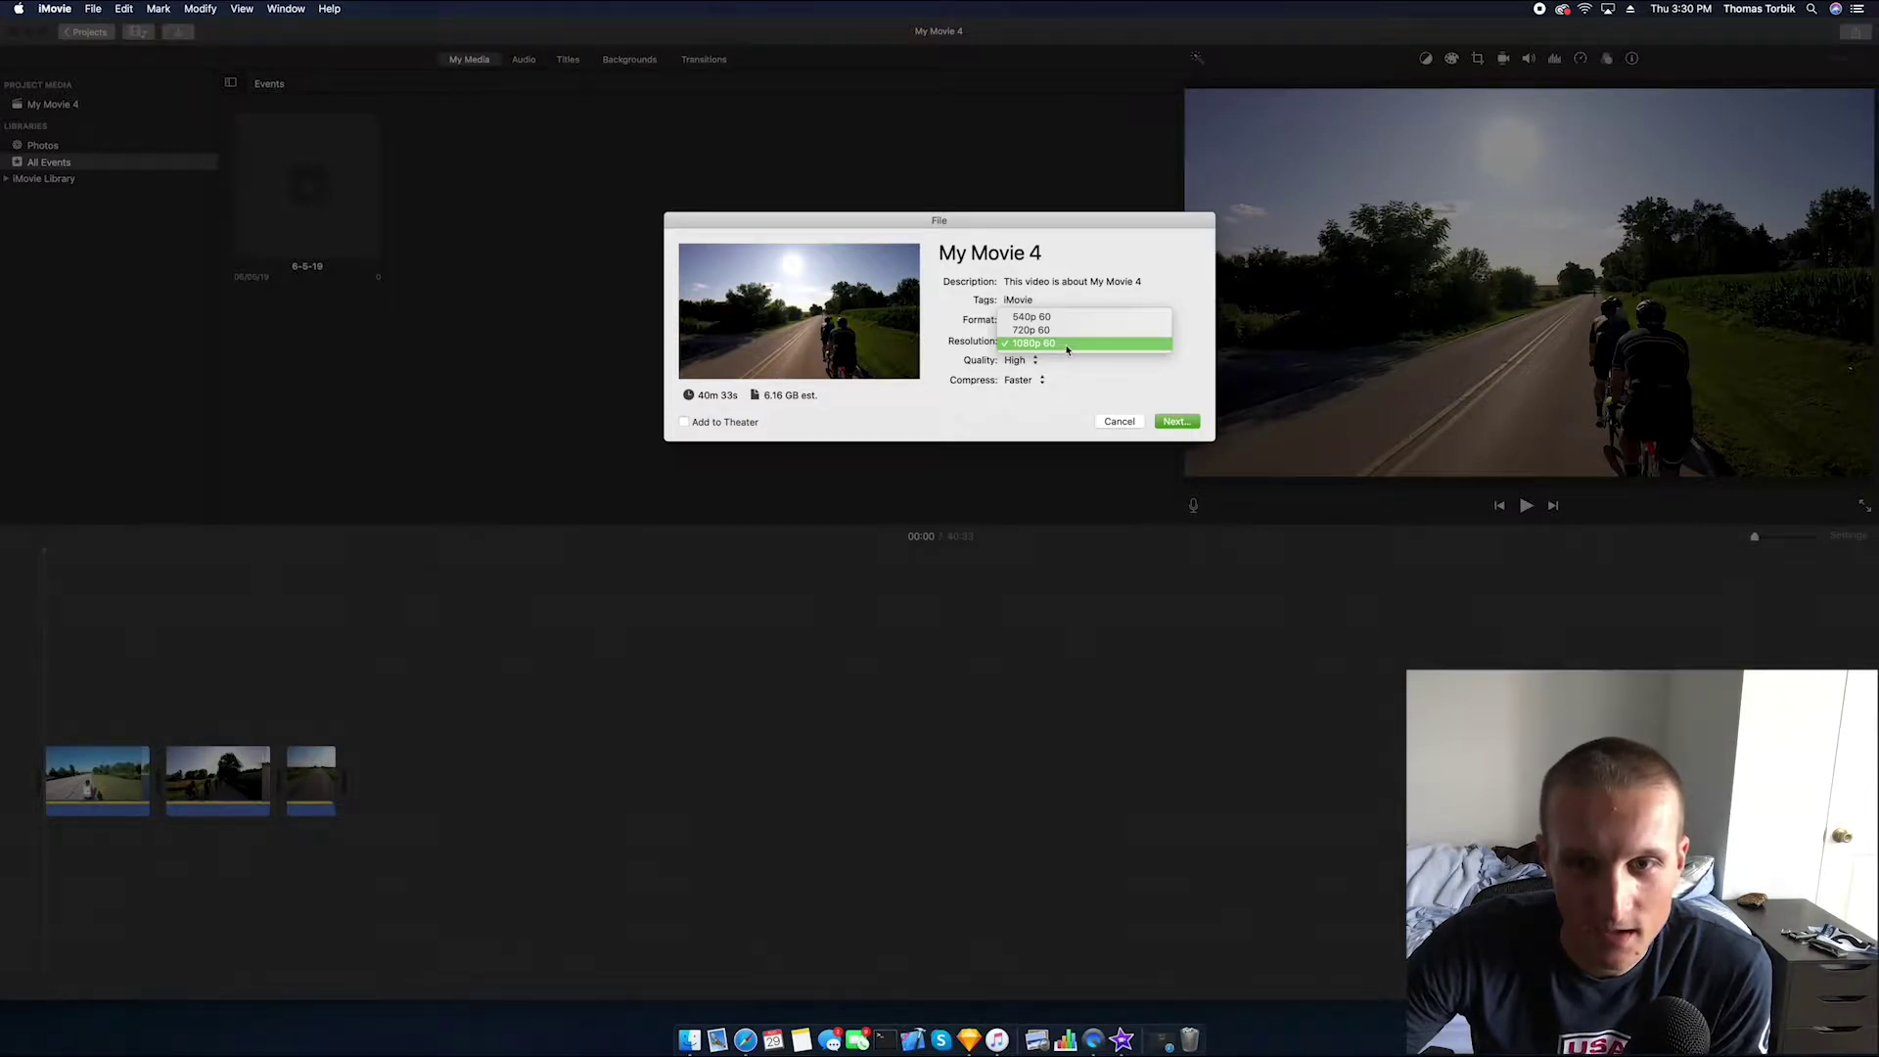
click(1067, 344)
click(1031, 381)
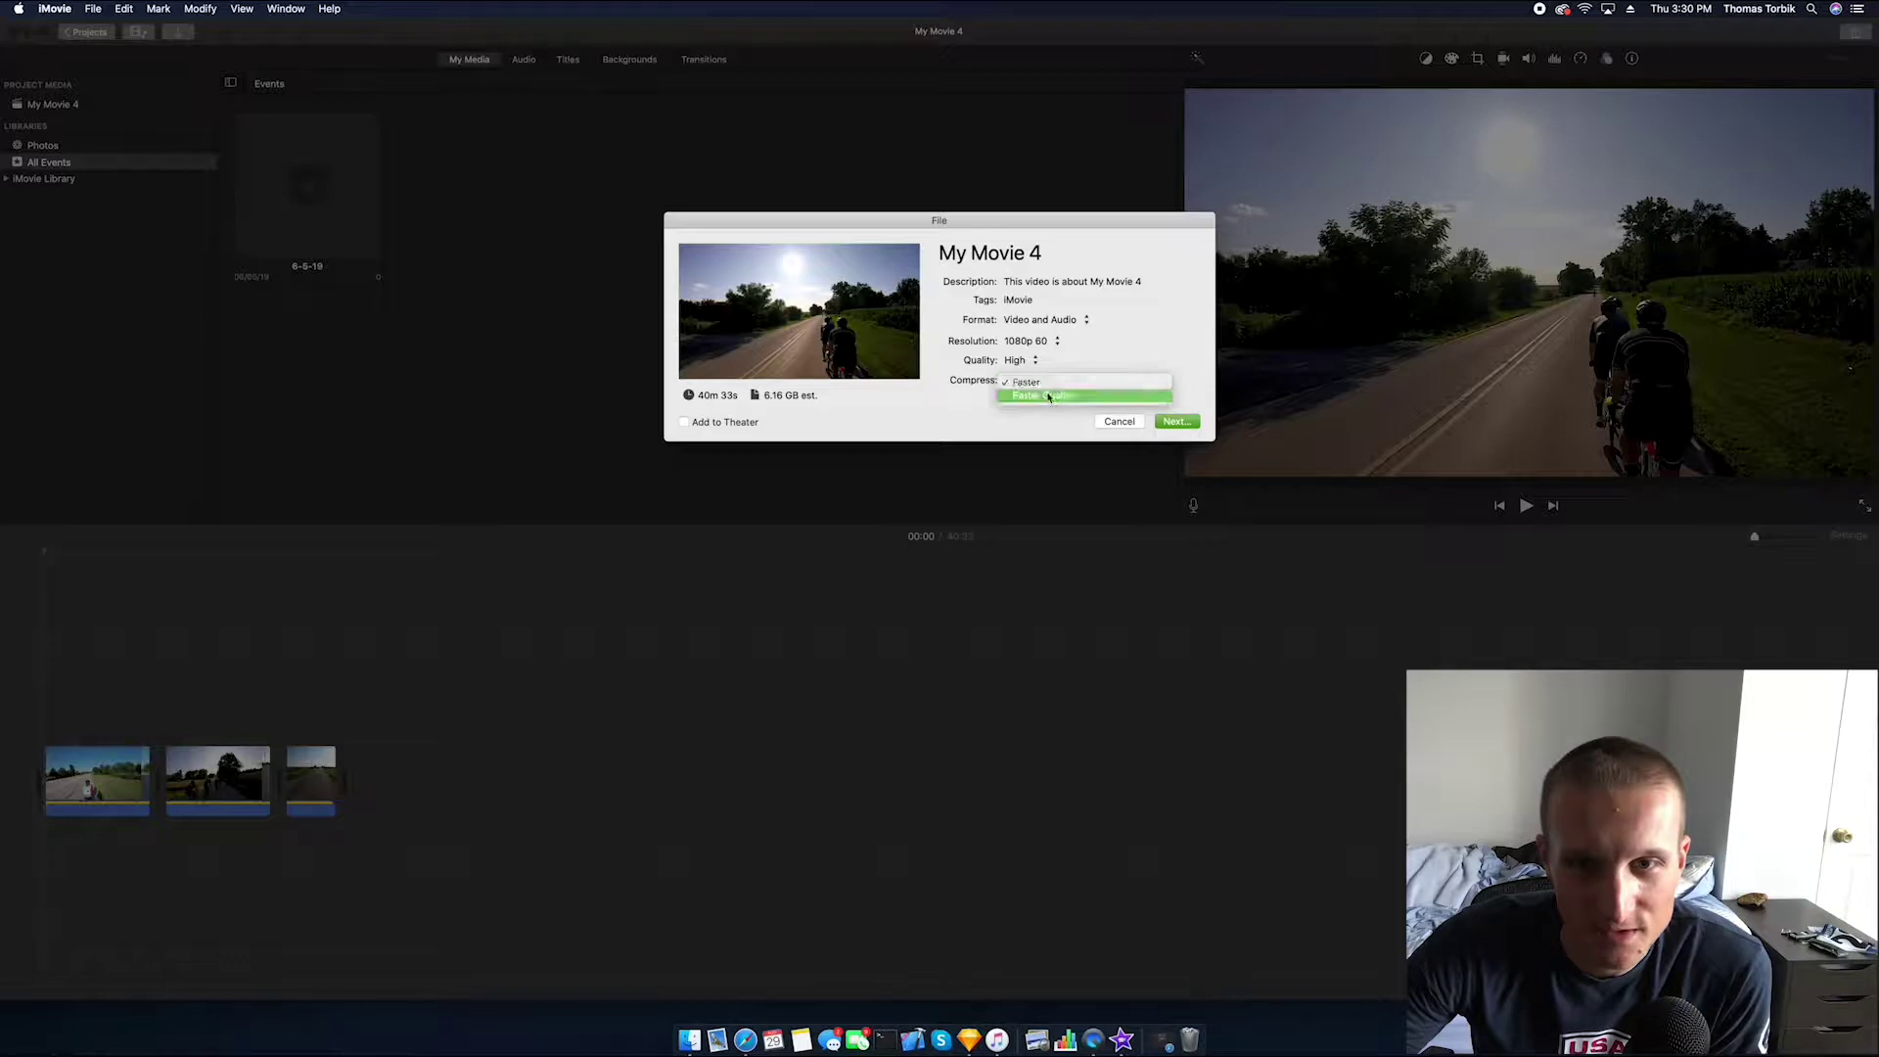
click(1039, 382)
click(1035, 362)
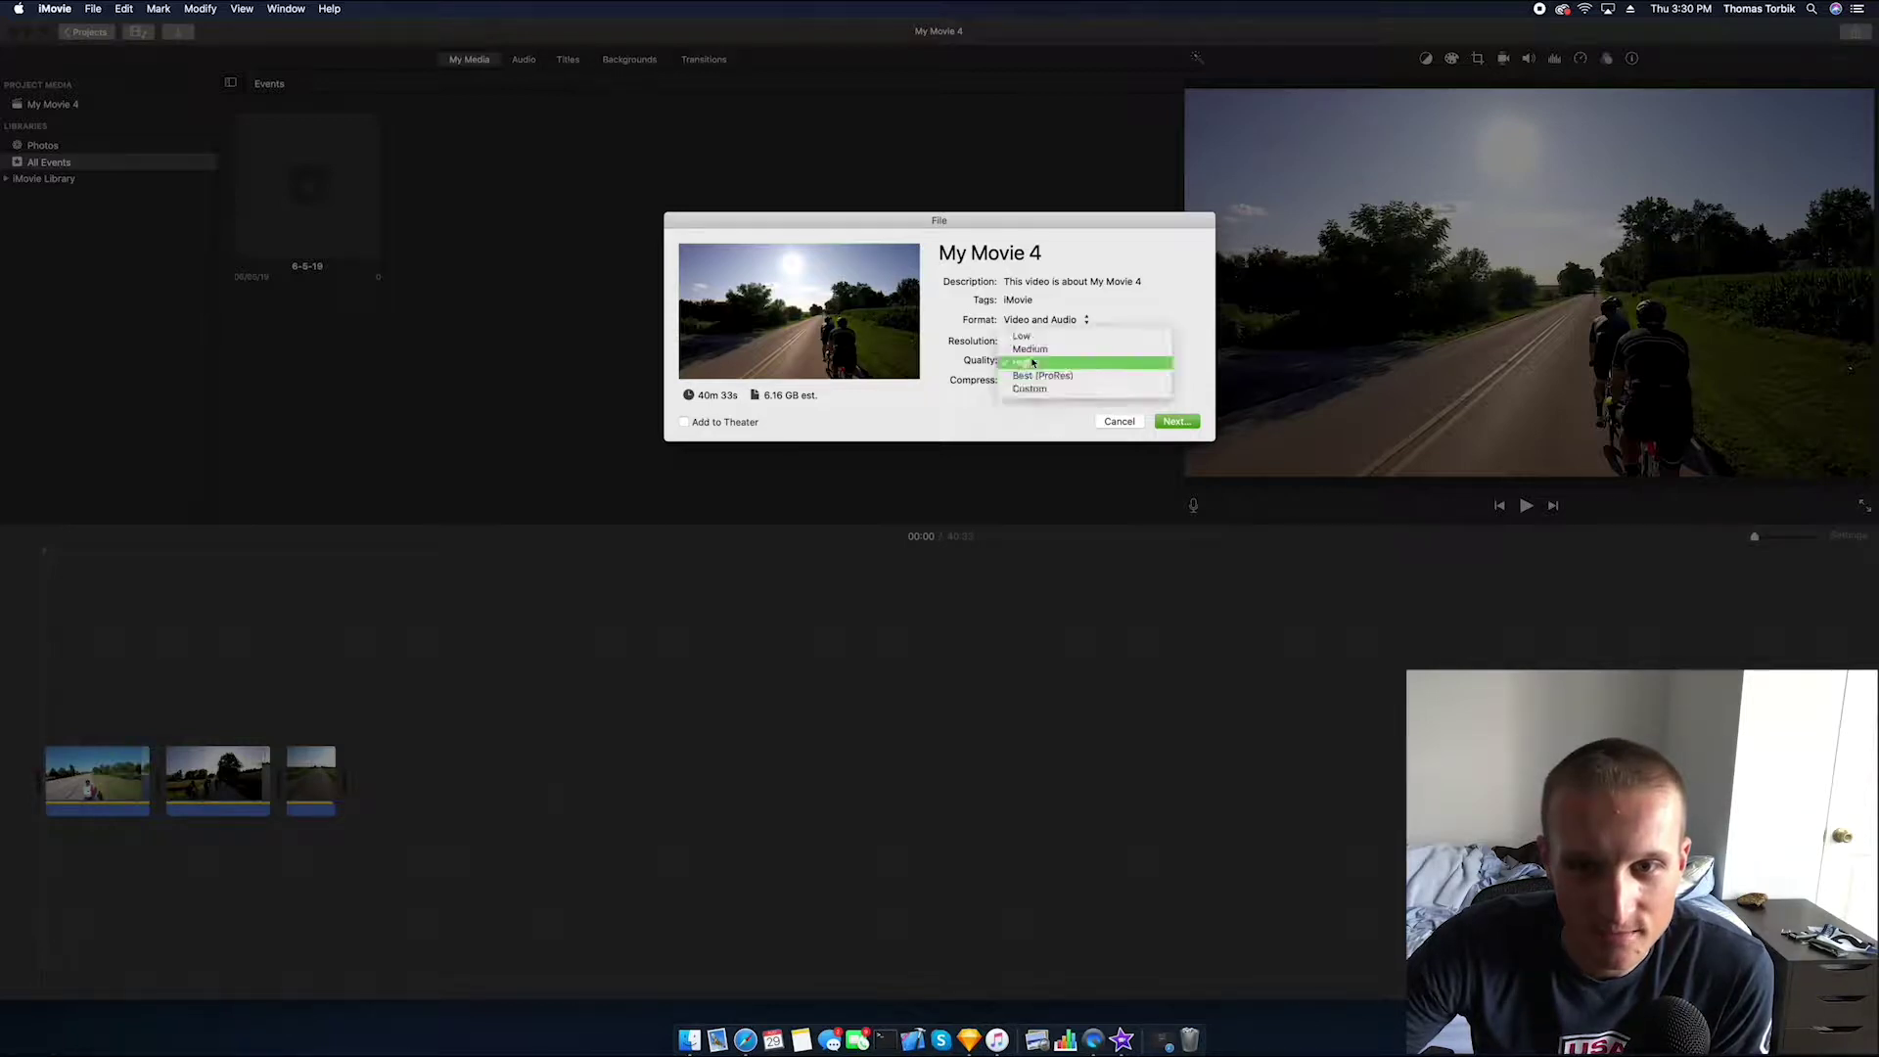
click(1040, 365)
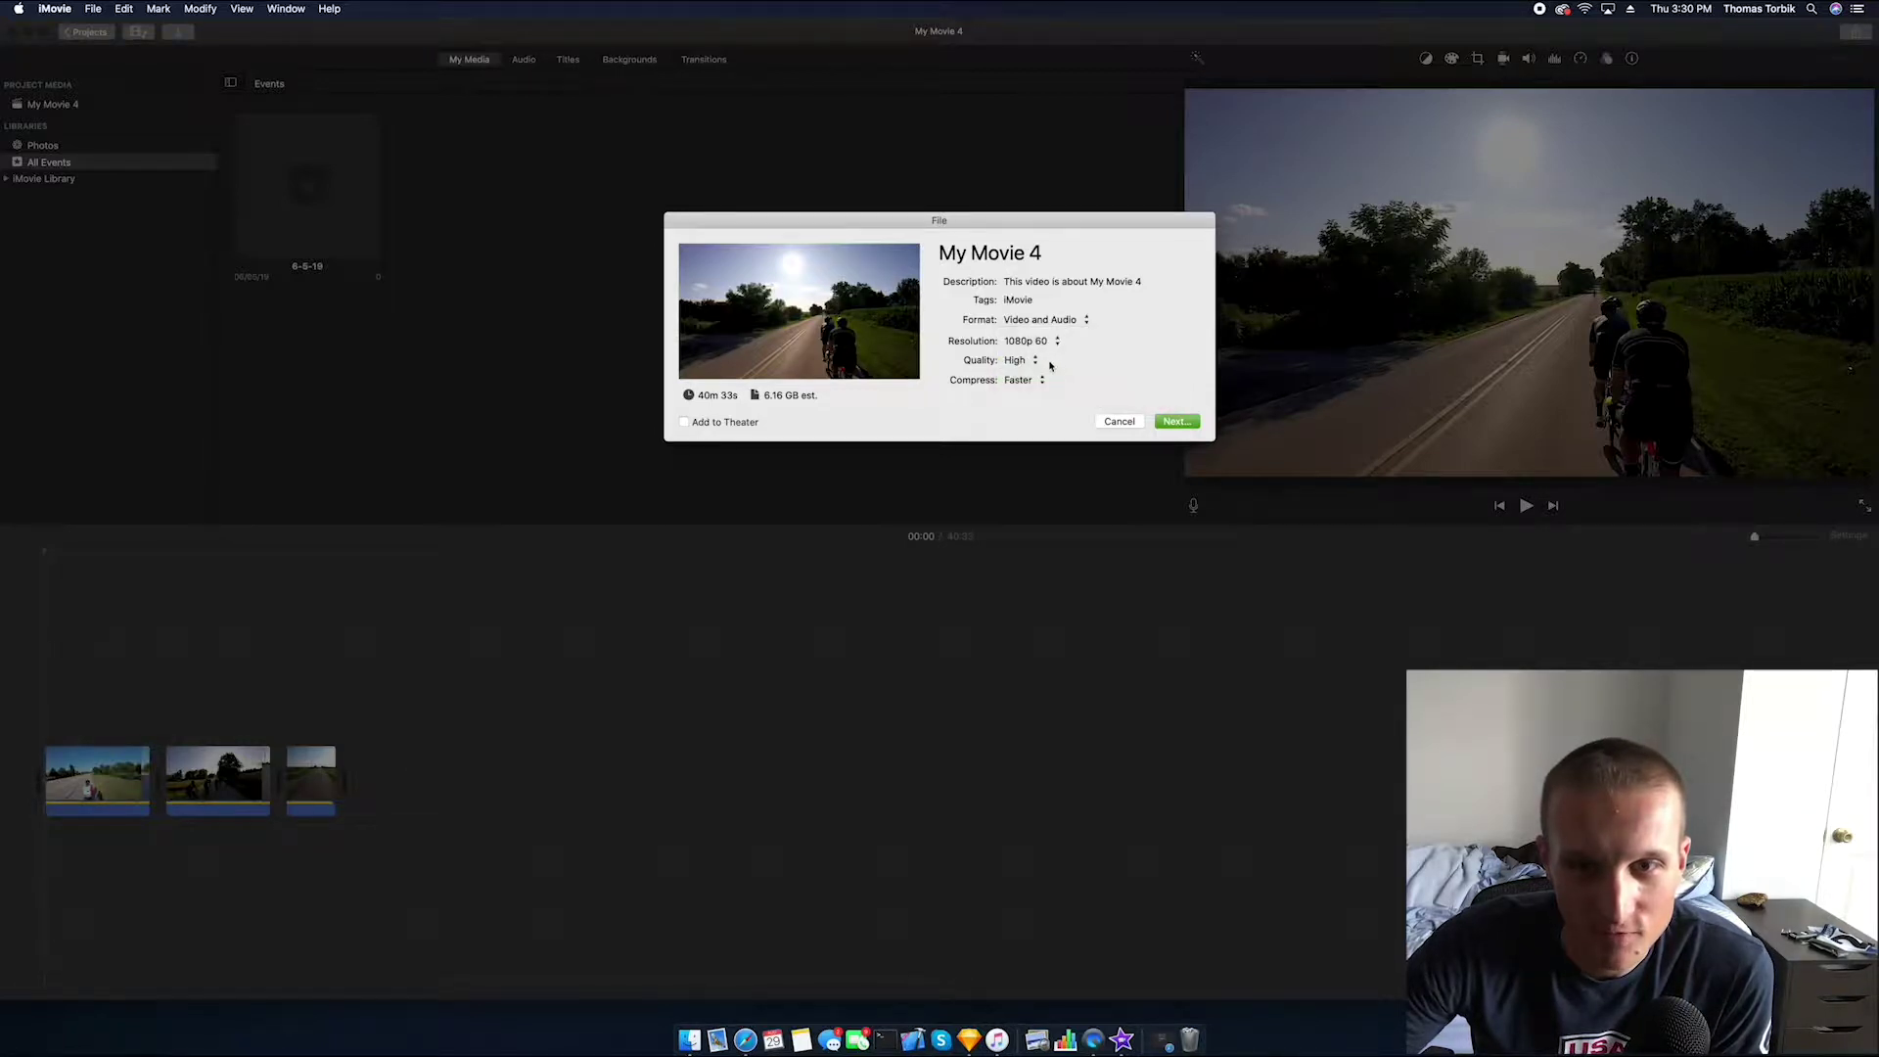
click(1031, 364)
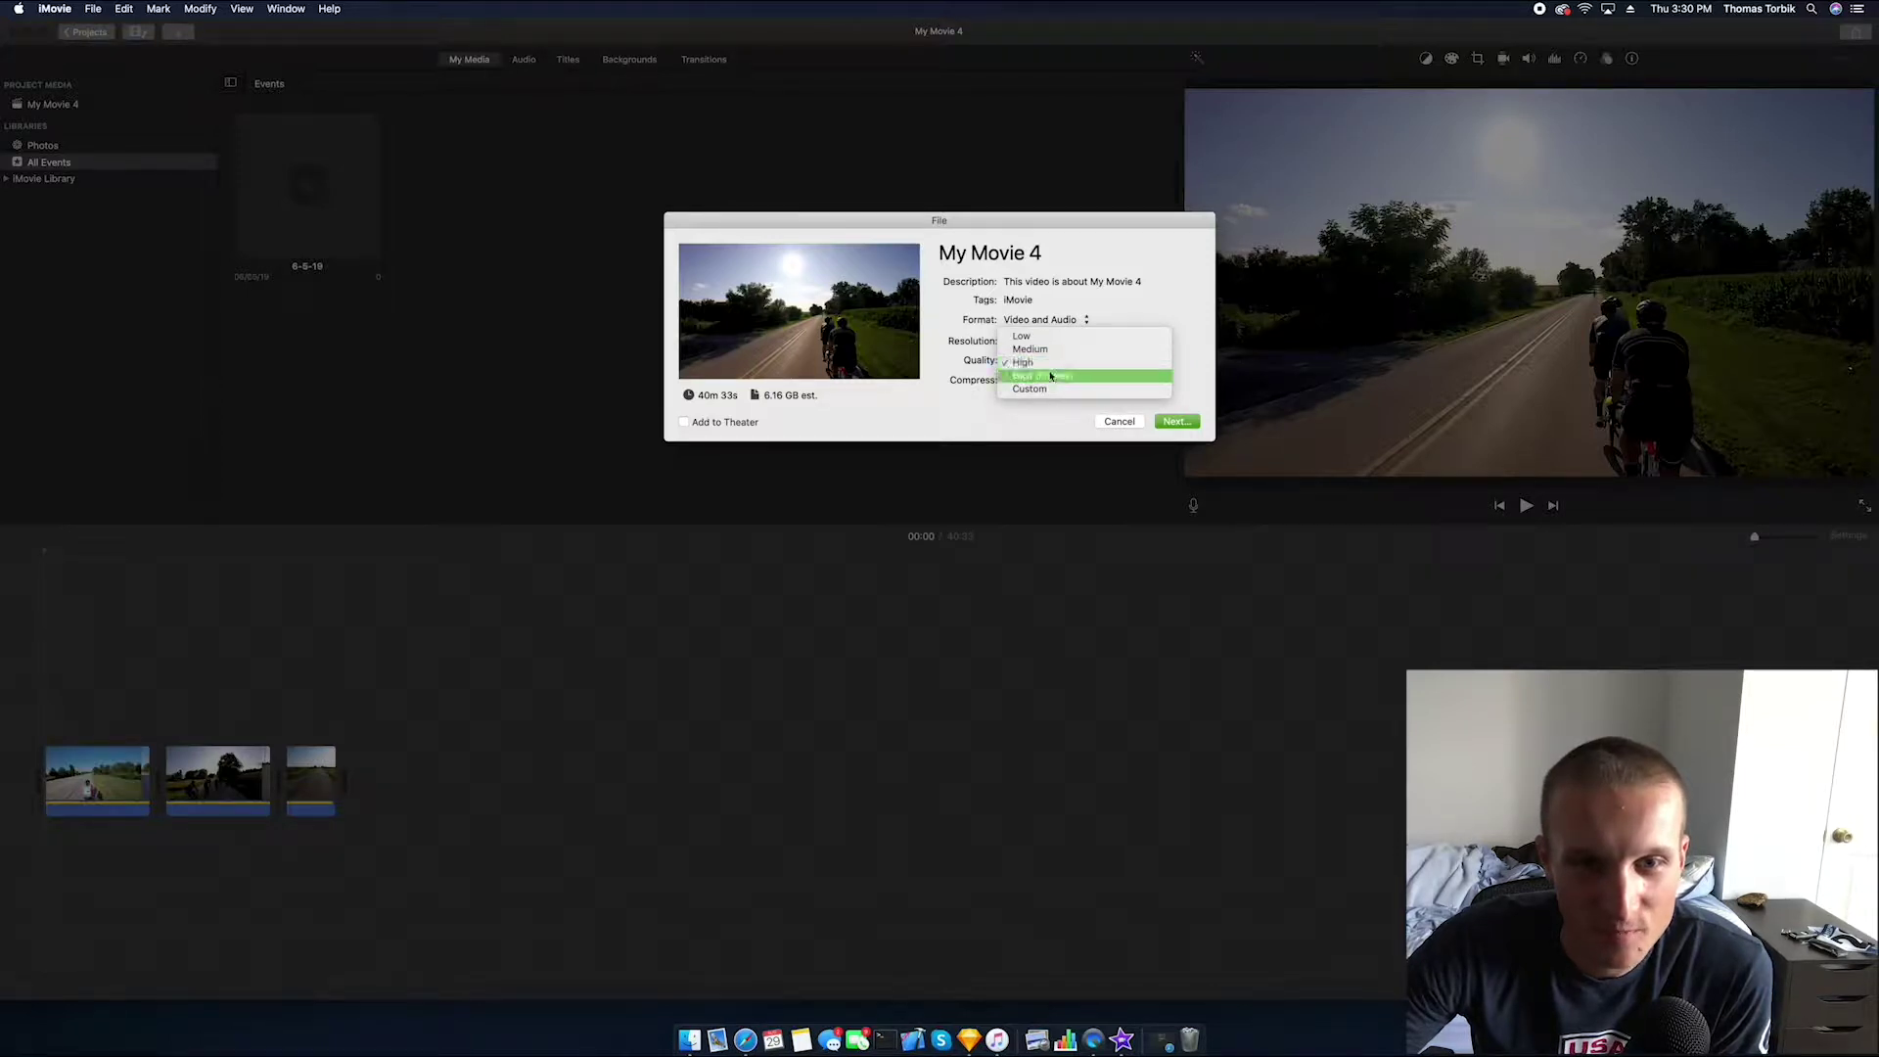
click(1051, 377)
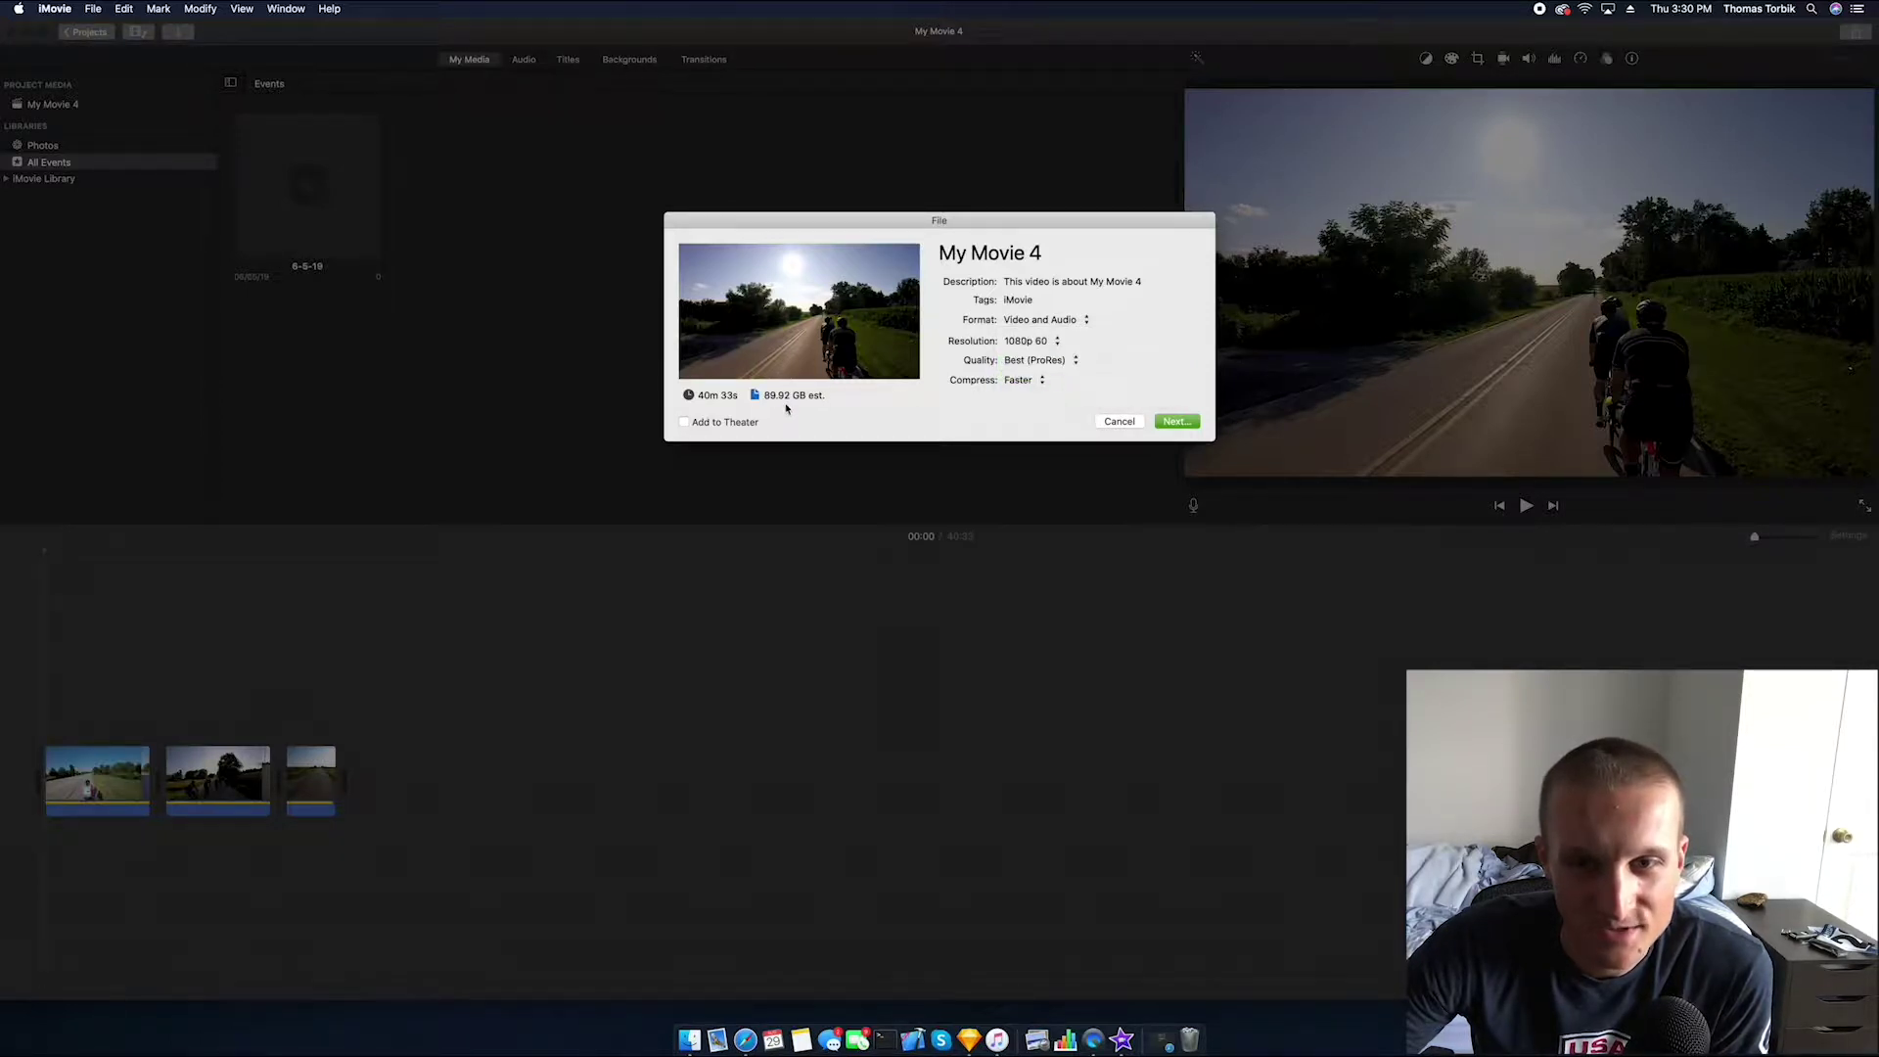
click(1035, 365)
click(1037, 348)
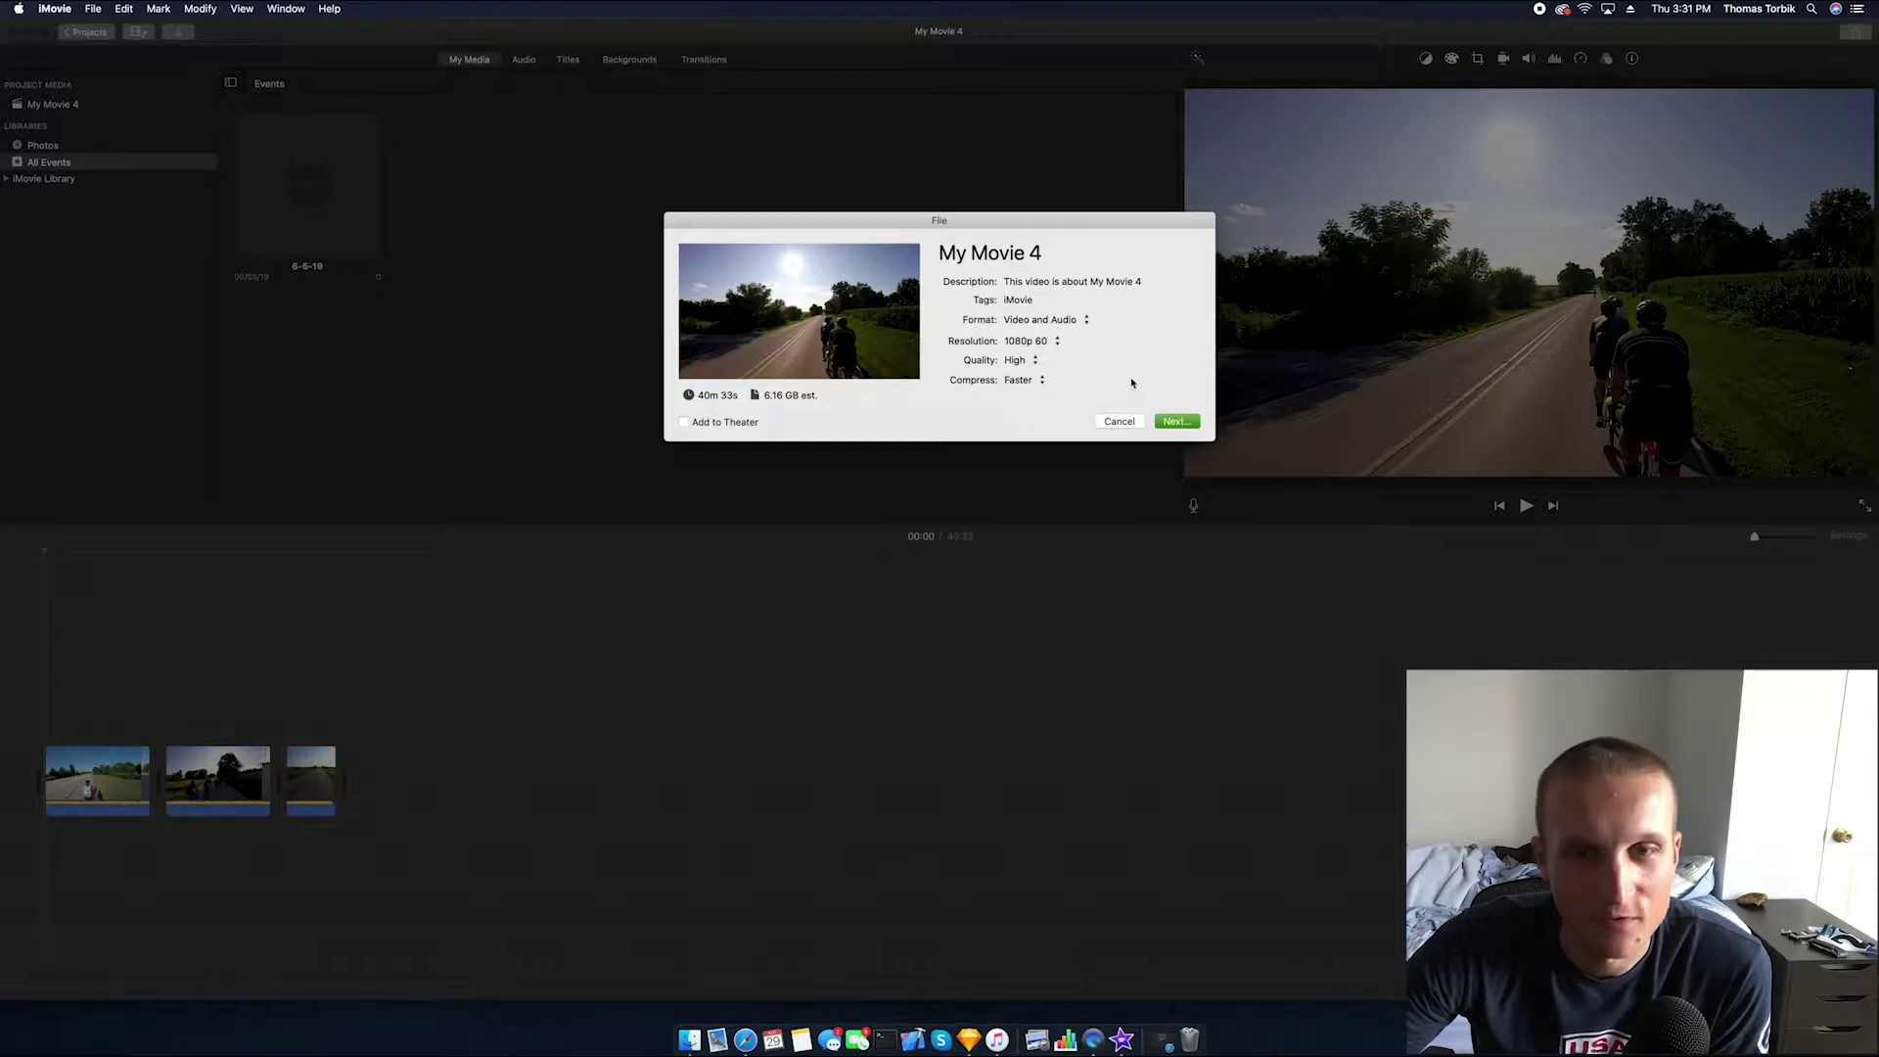
key(Return)
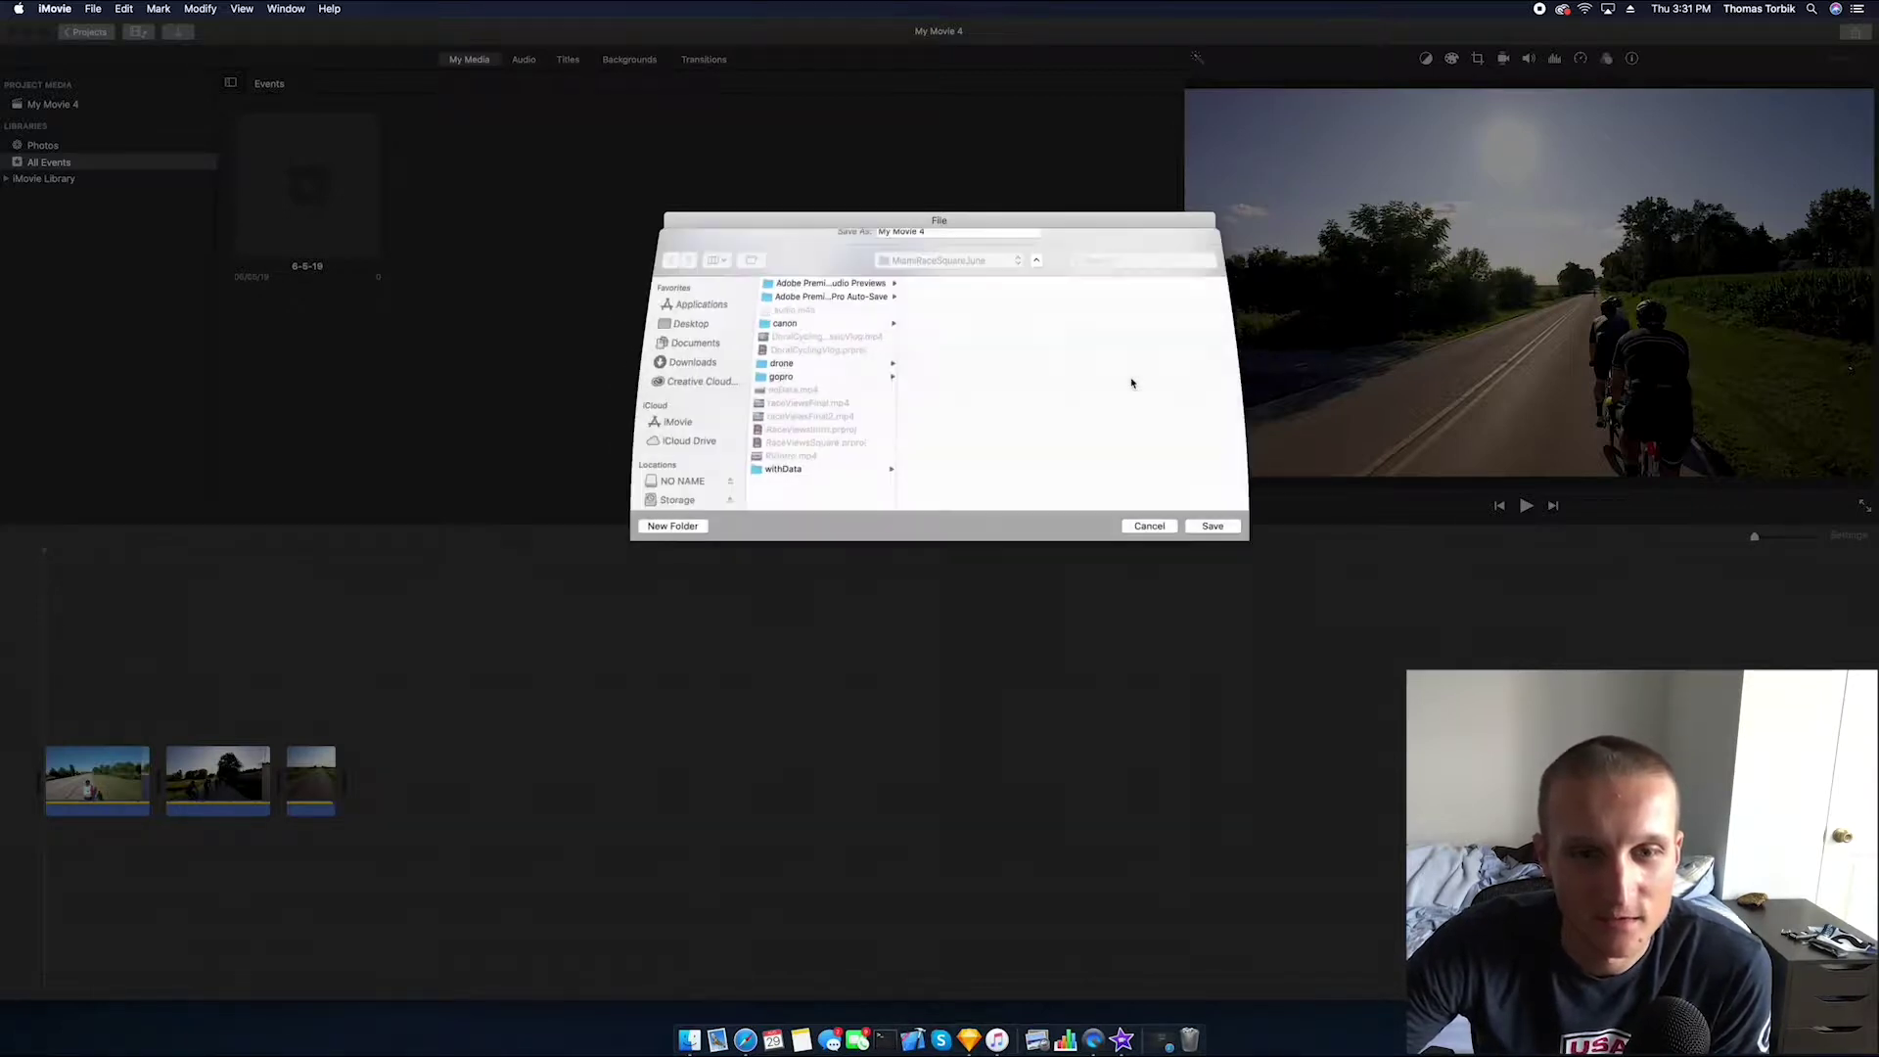
Save the export into a new VideoWorkflow folder under Storage > IndividualYTVids and check progress
click(677, 516)
click(788, 366)
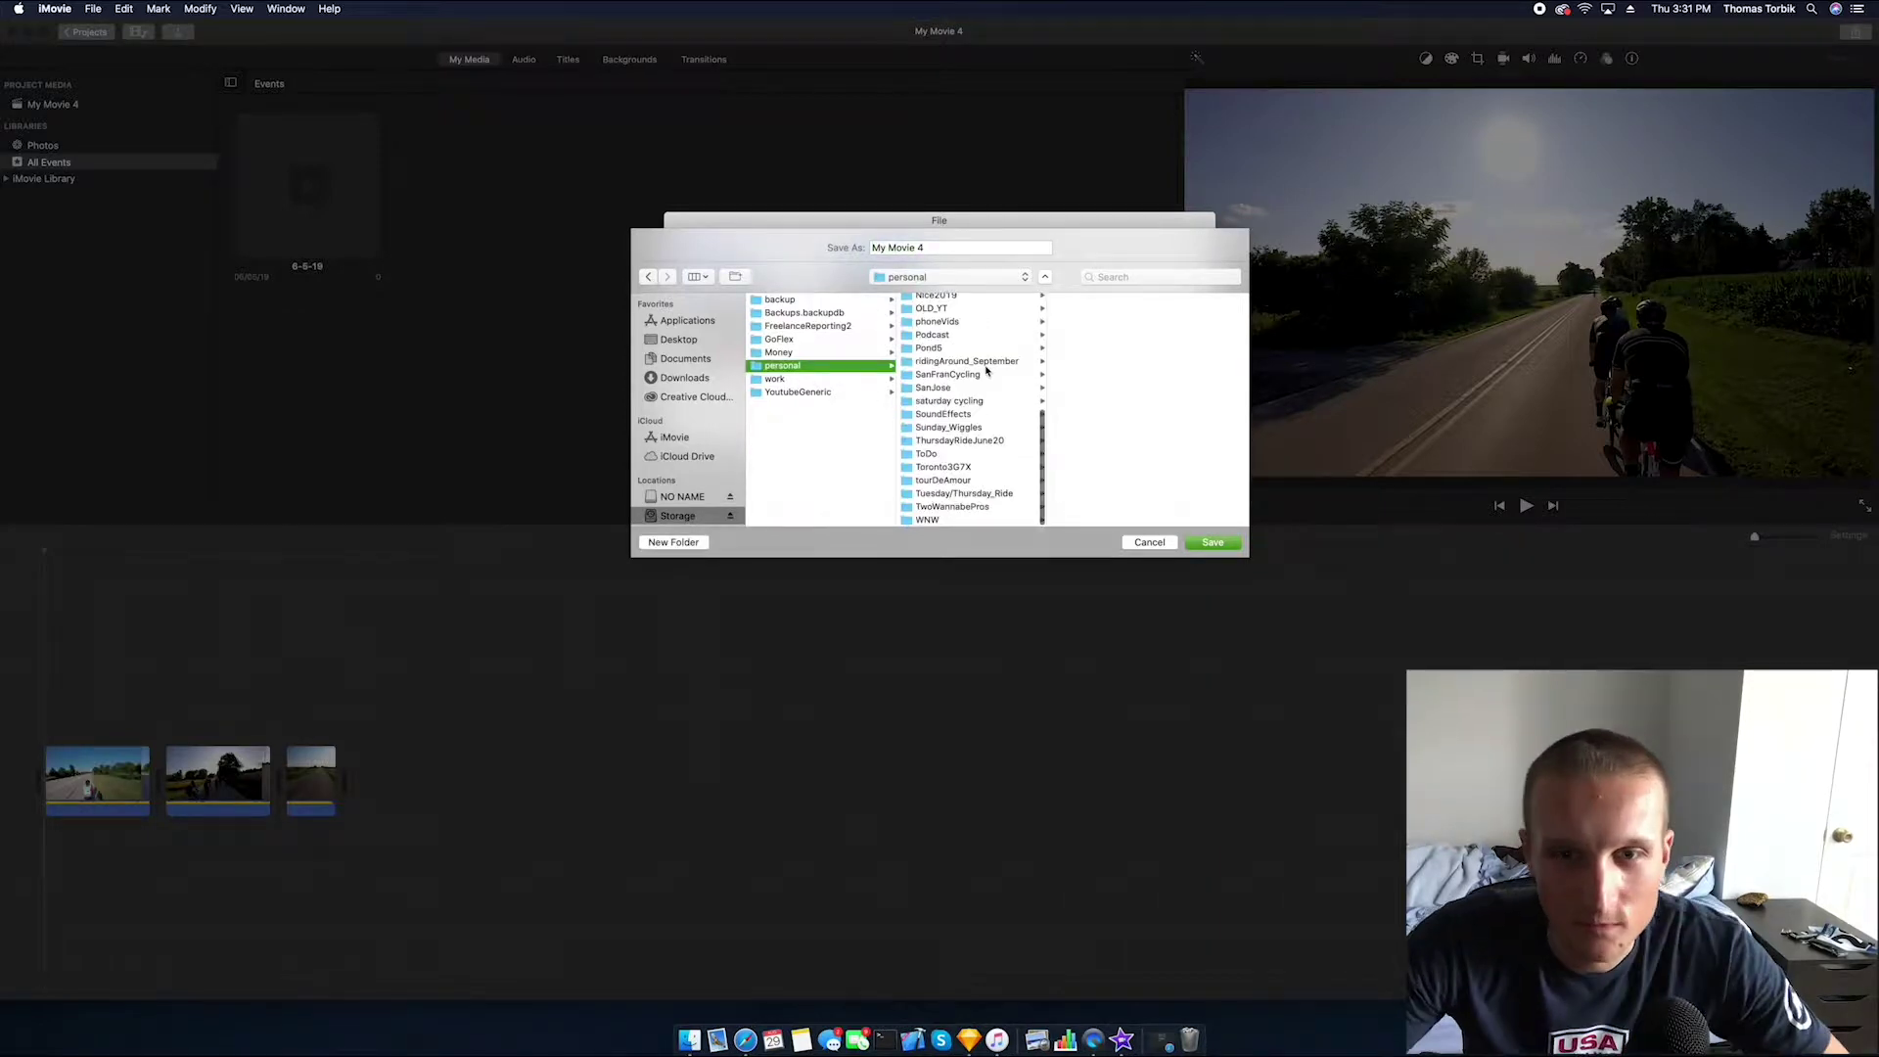
click(1034, 420)
click(674, 543)
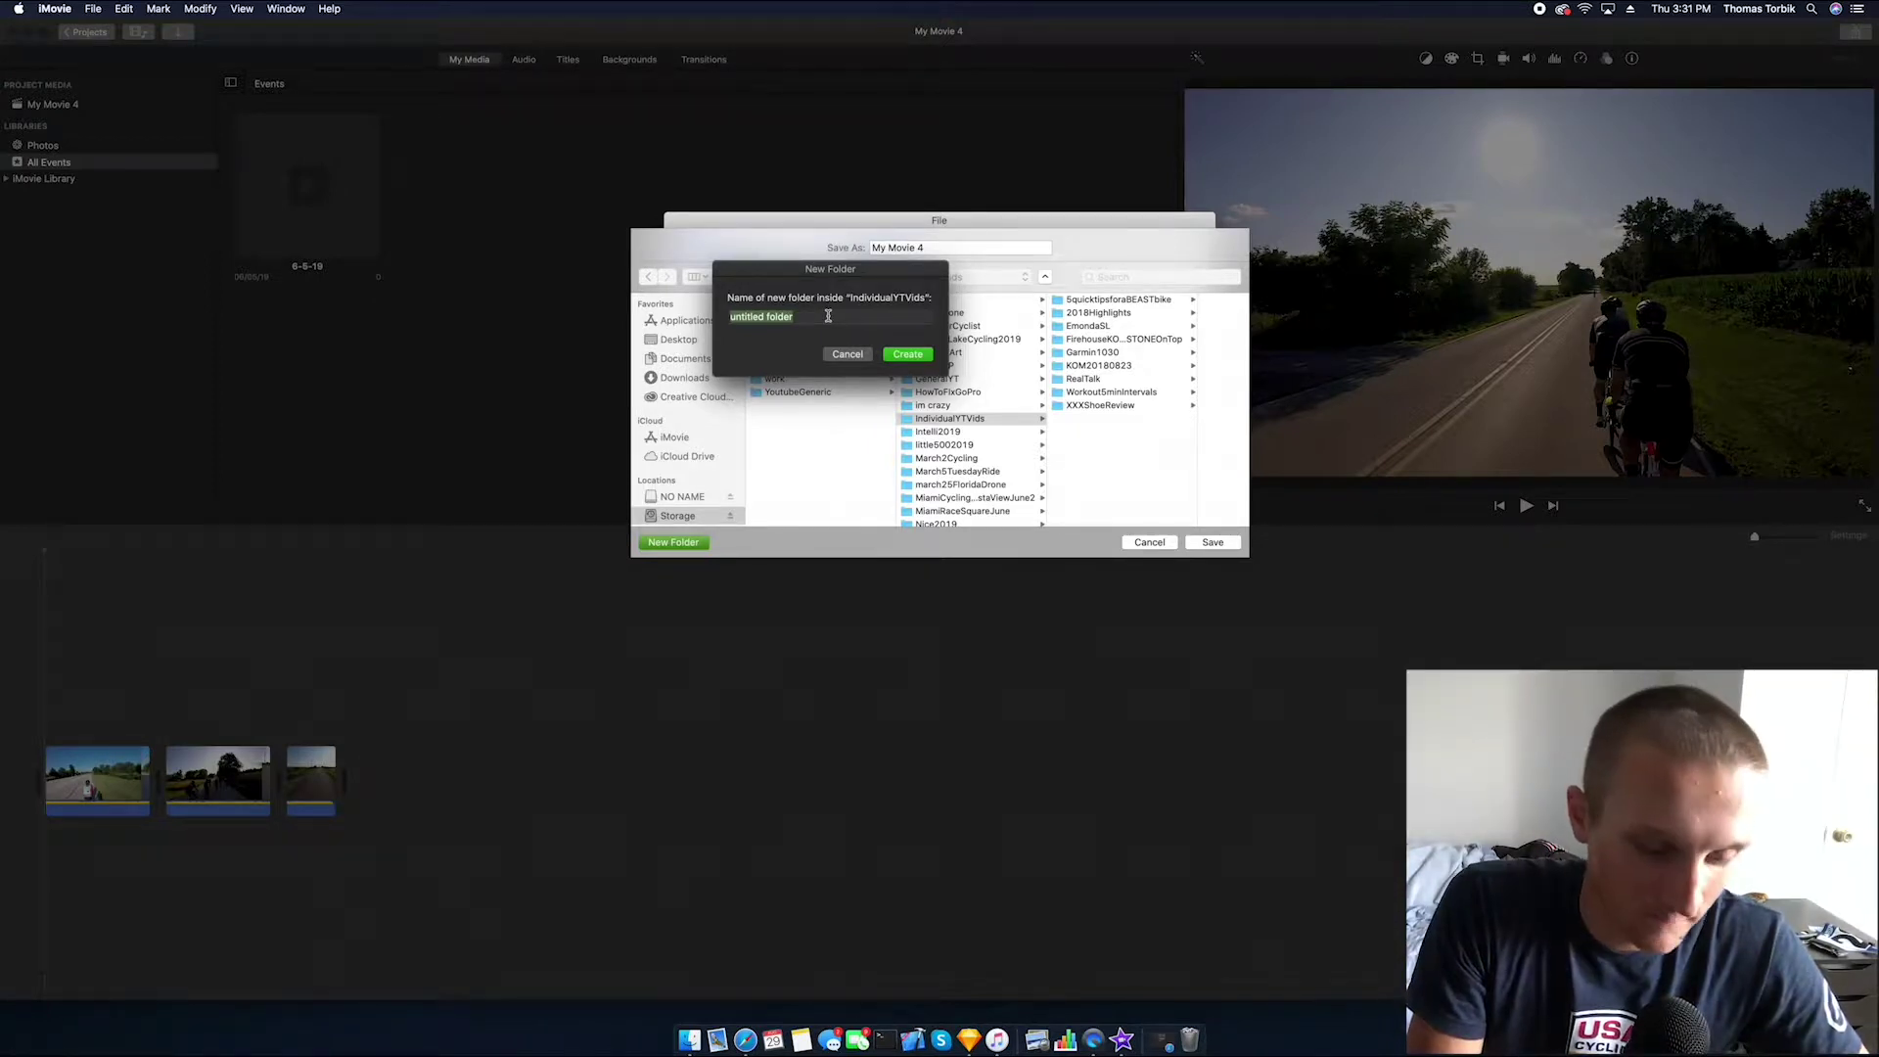
text(Vide)
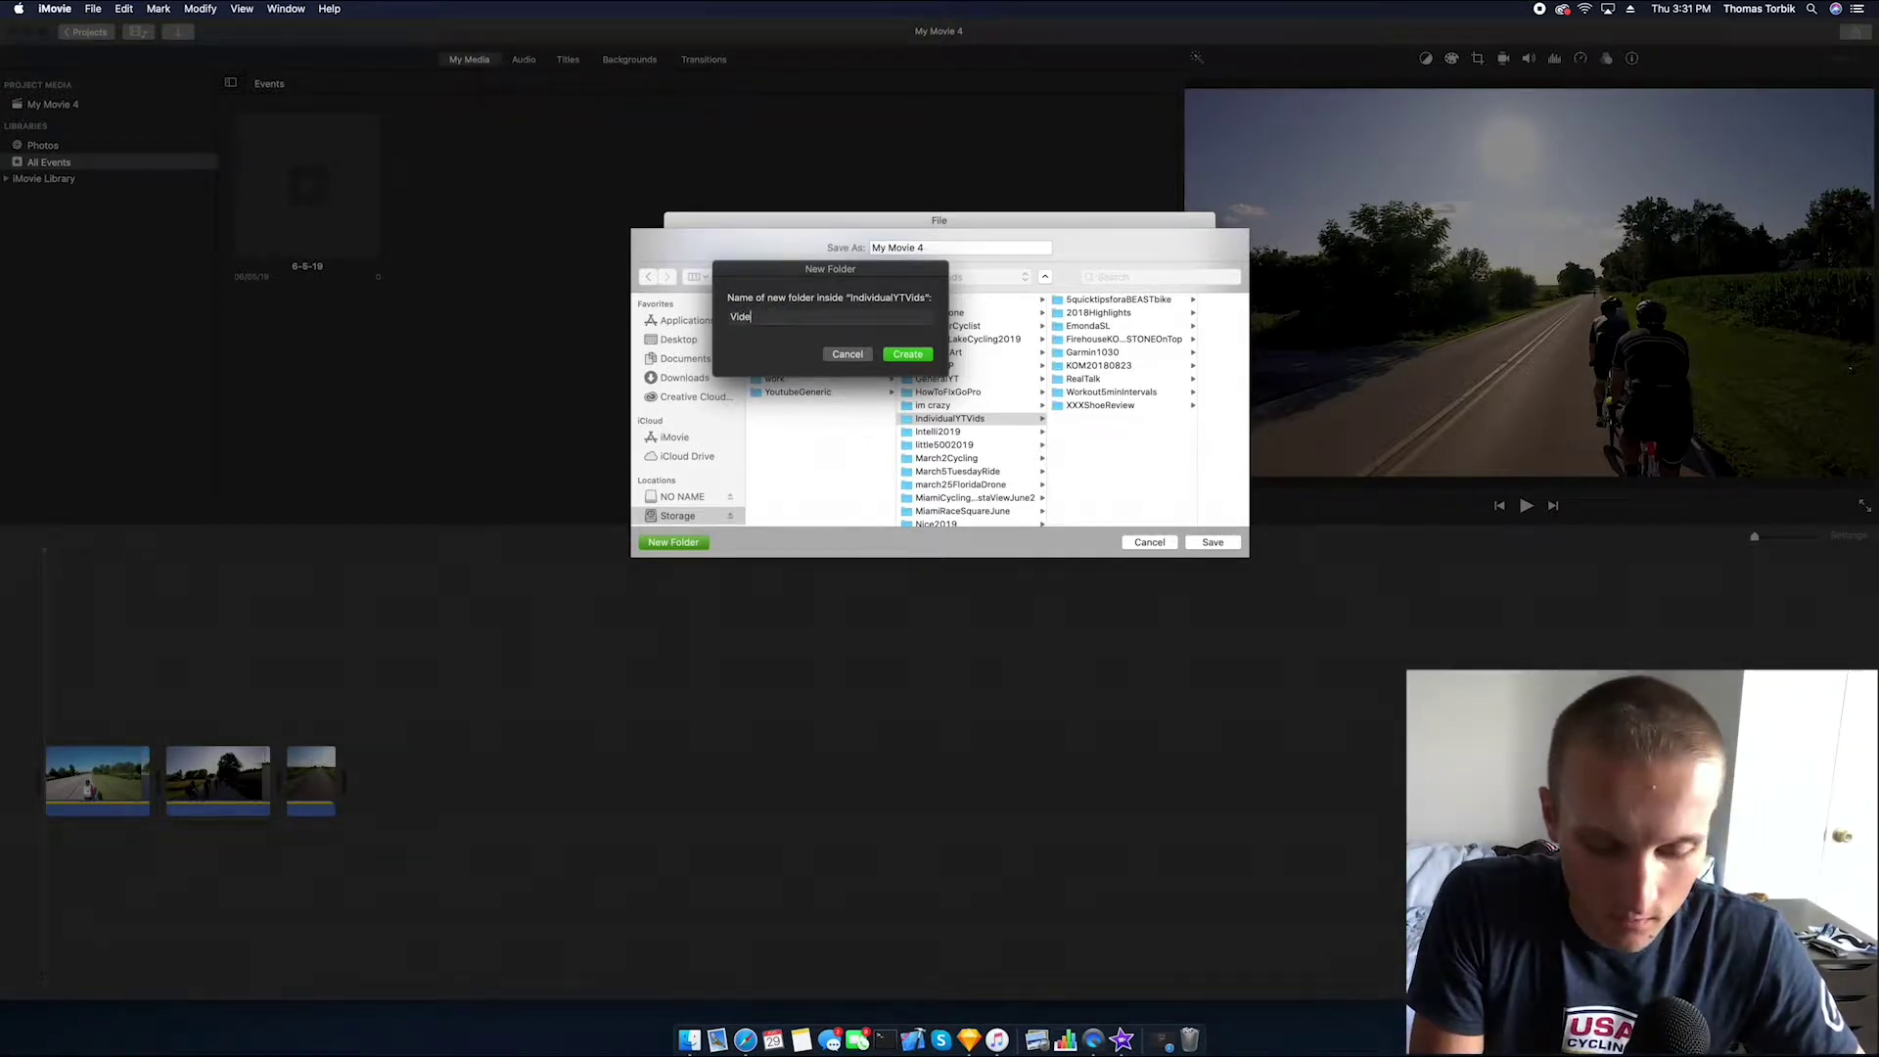
text(oWi)
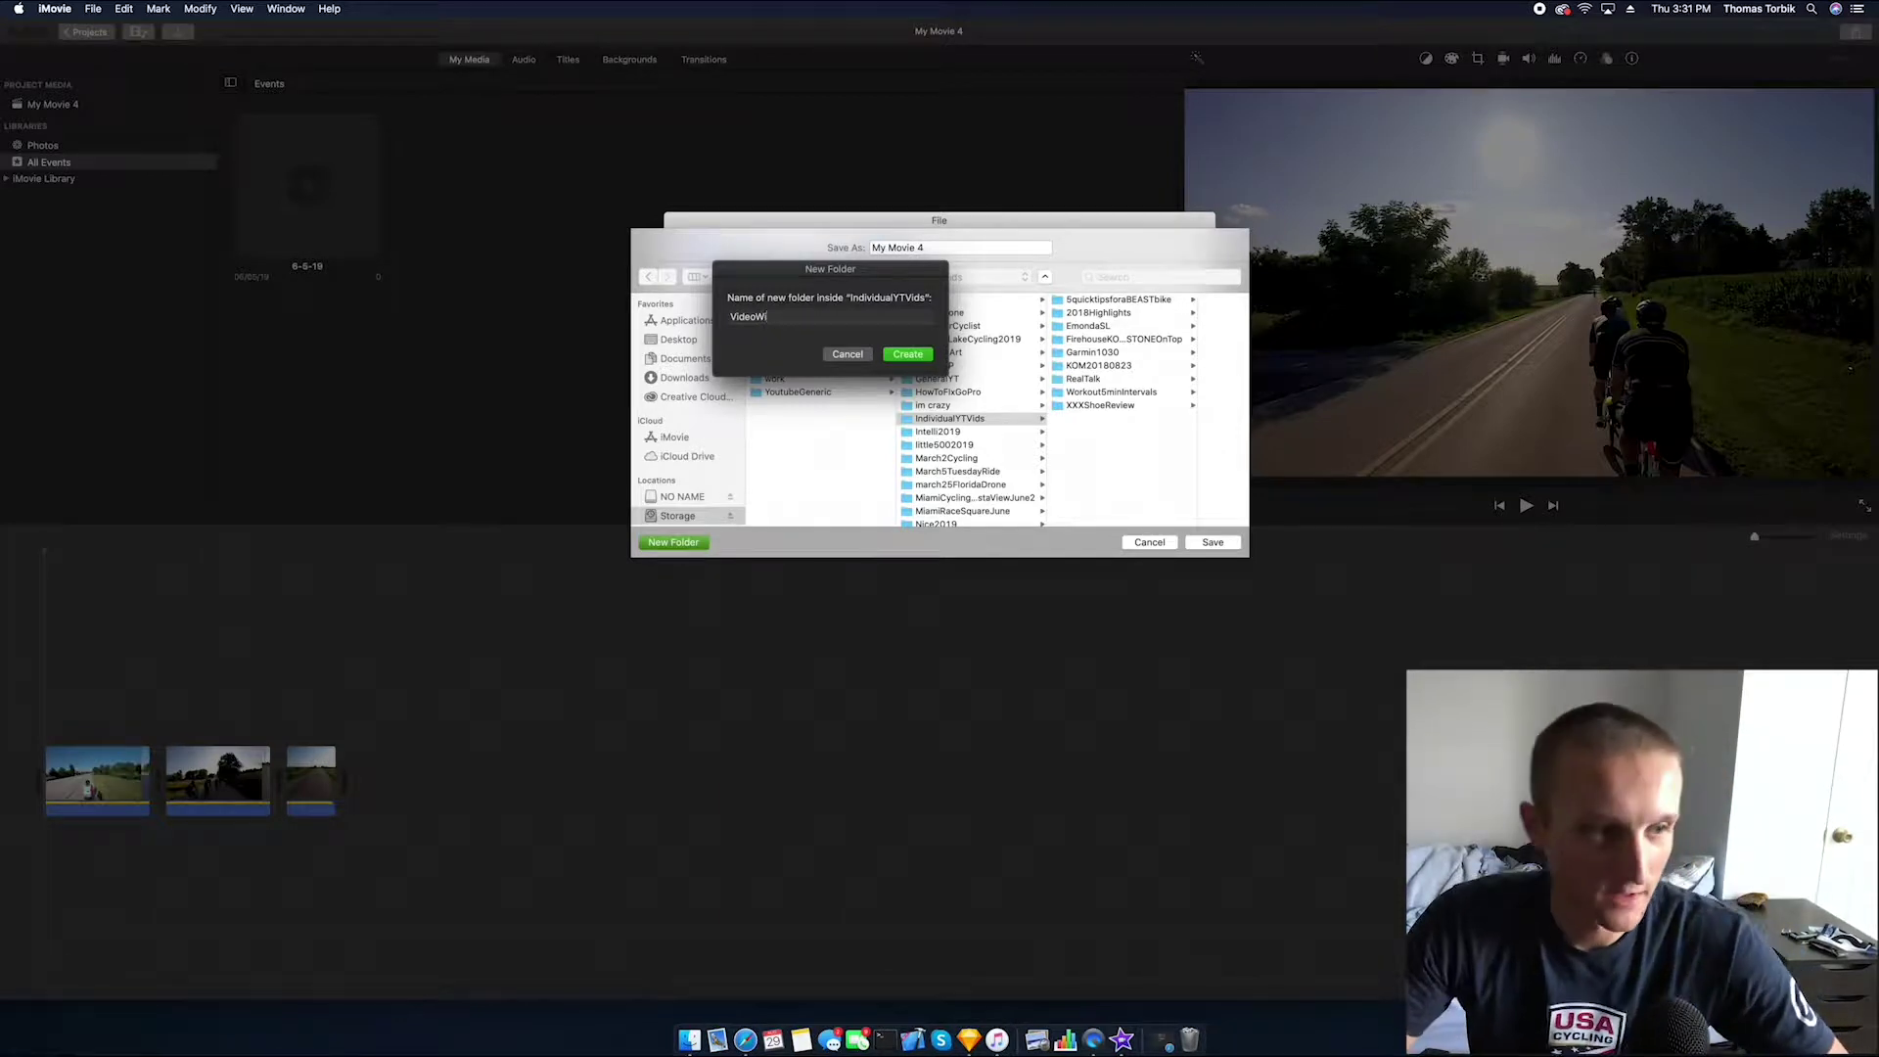
key(BackSpace)
text(orkflow)
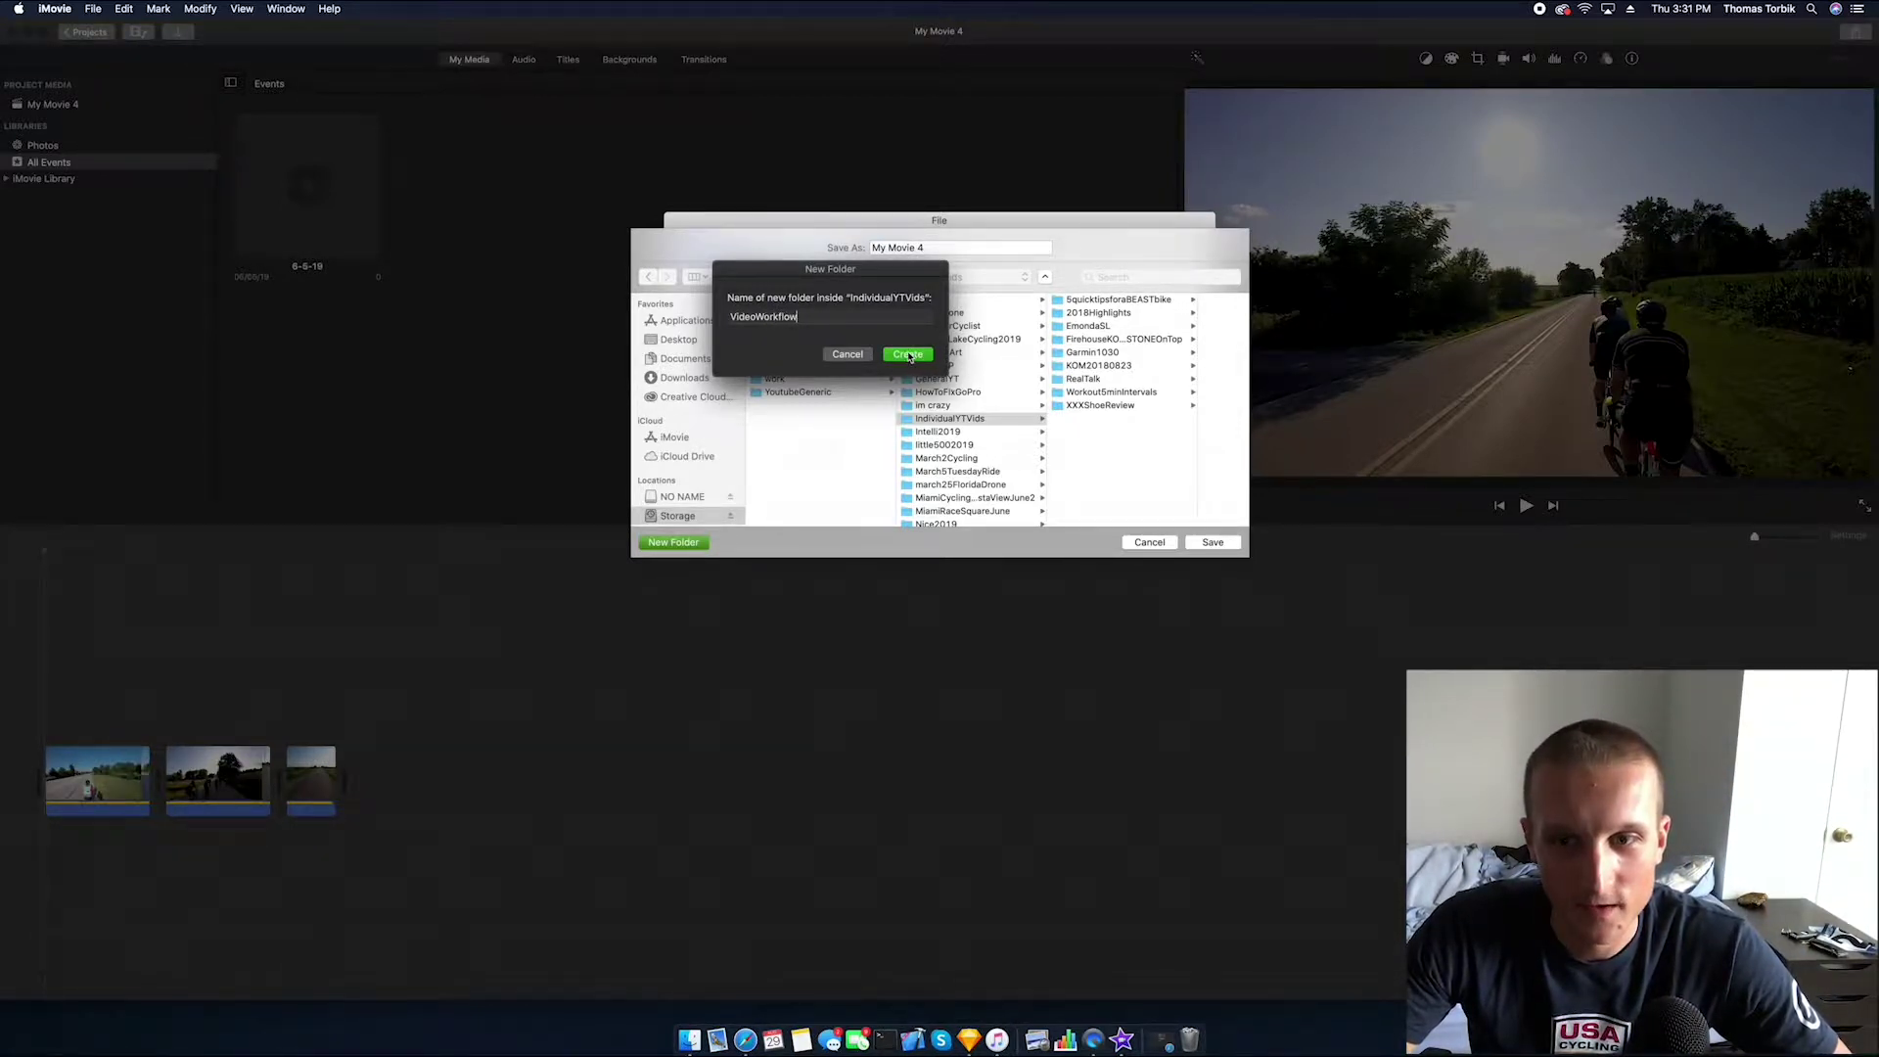
click(907, 355)
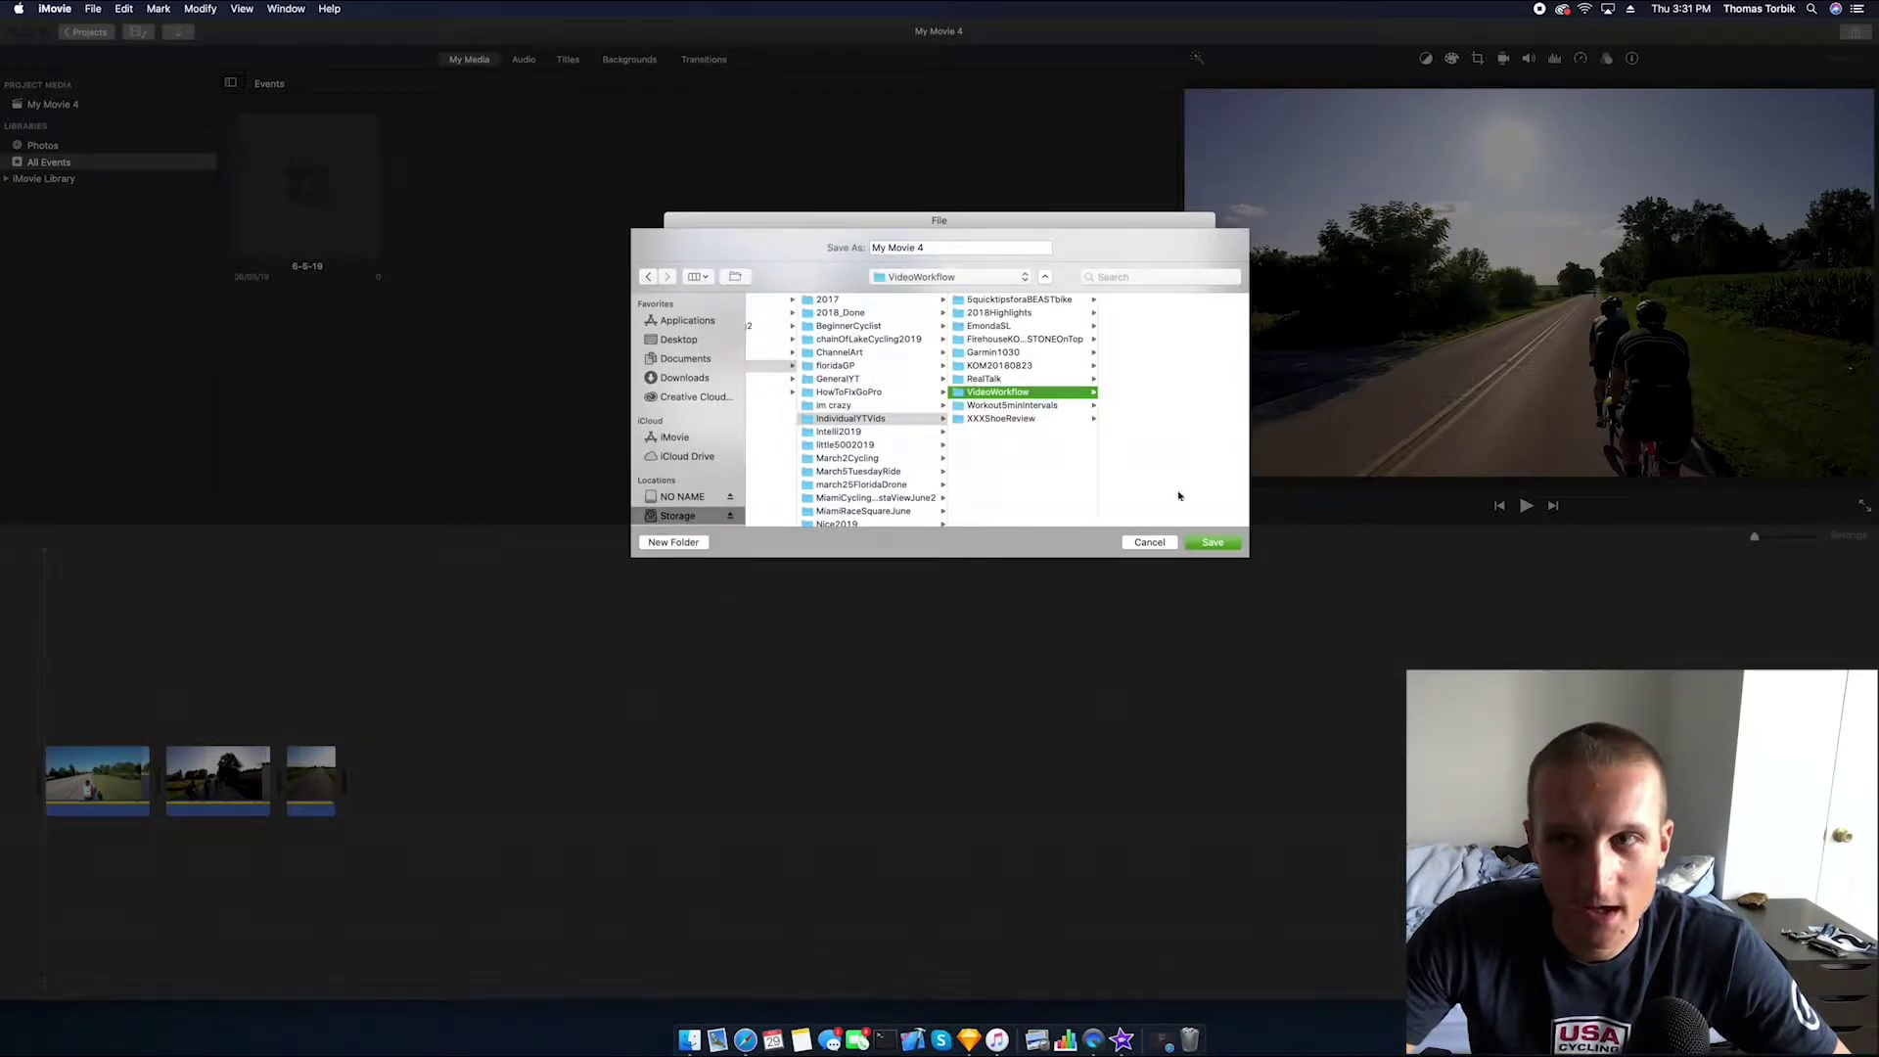
click(1215, 543)
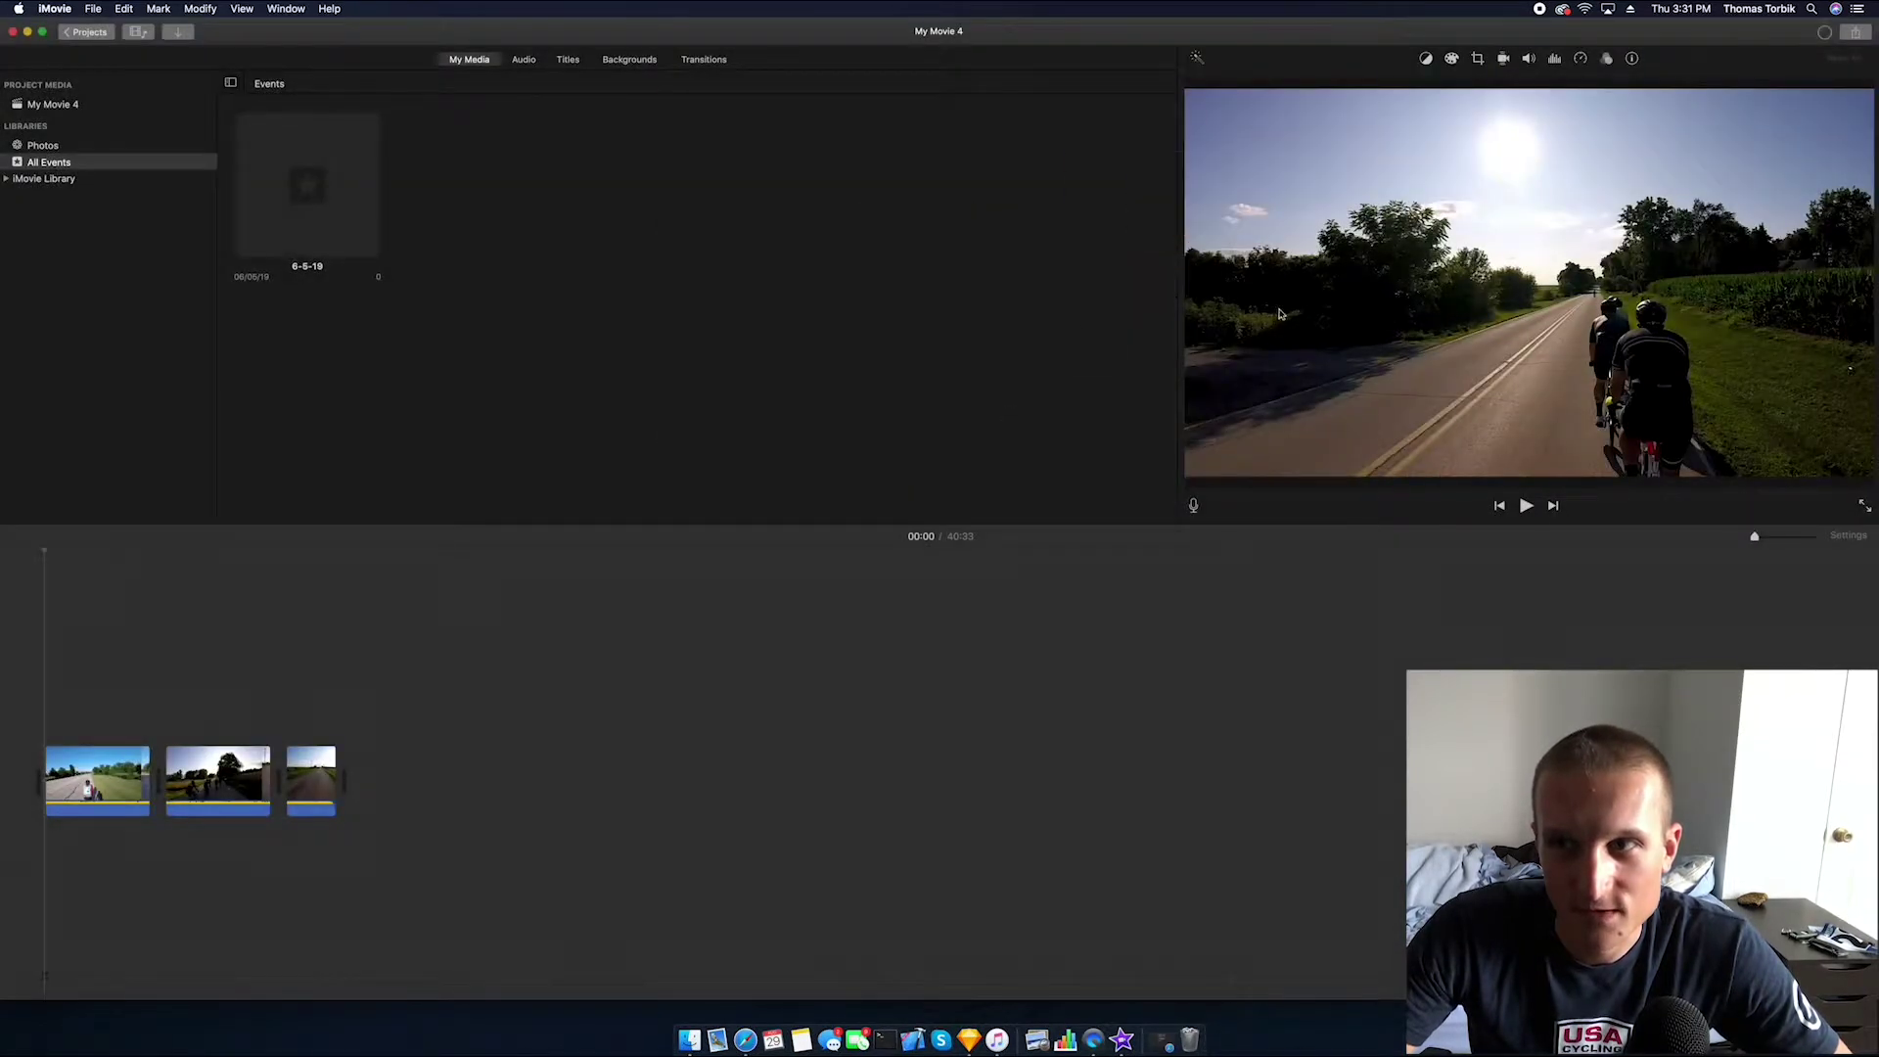
click(1825, 34)
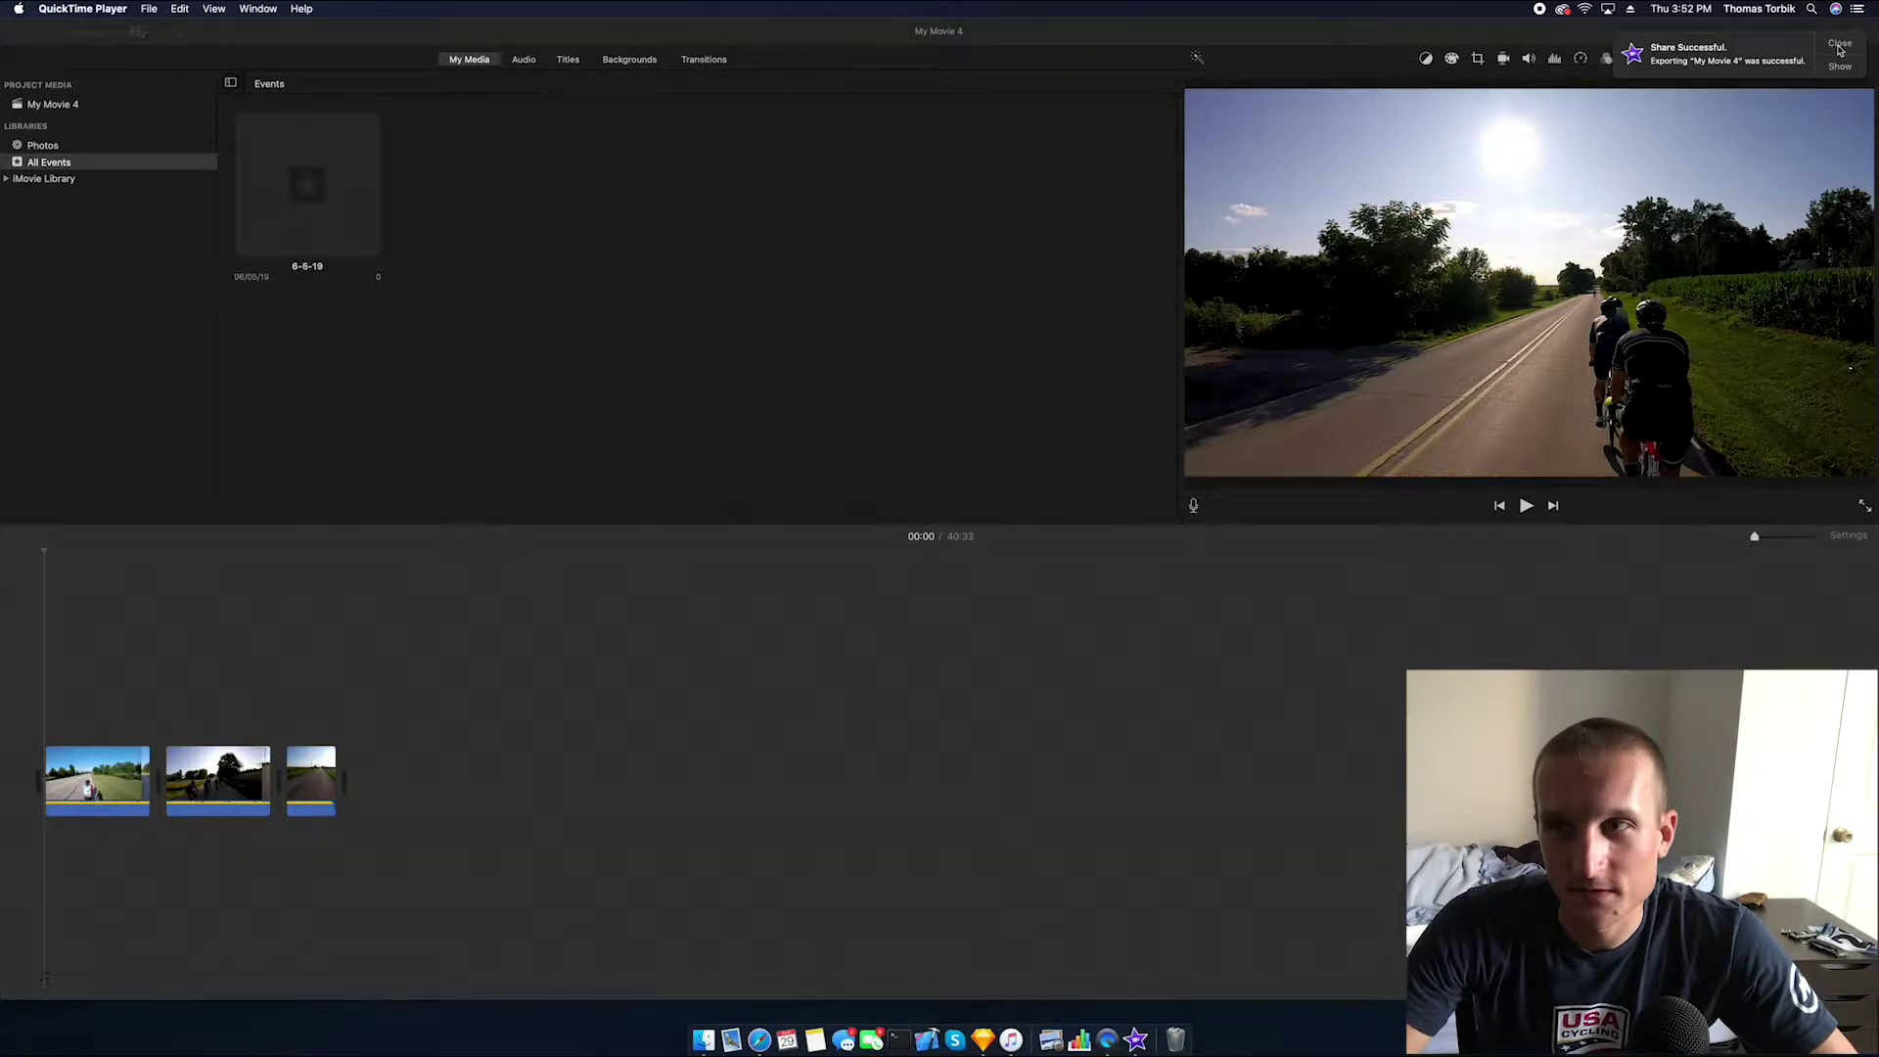
Quit iMovie and dismiss the screen-recording permission prompt
click(1840, 45)
click(209, 54)
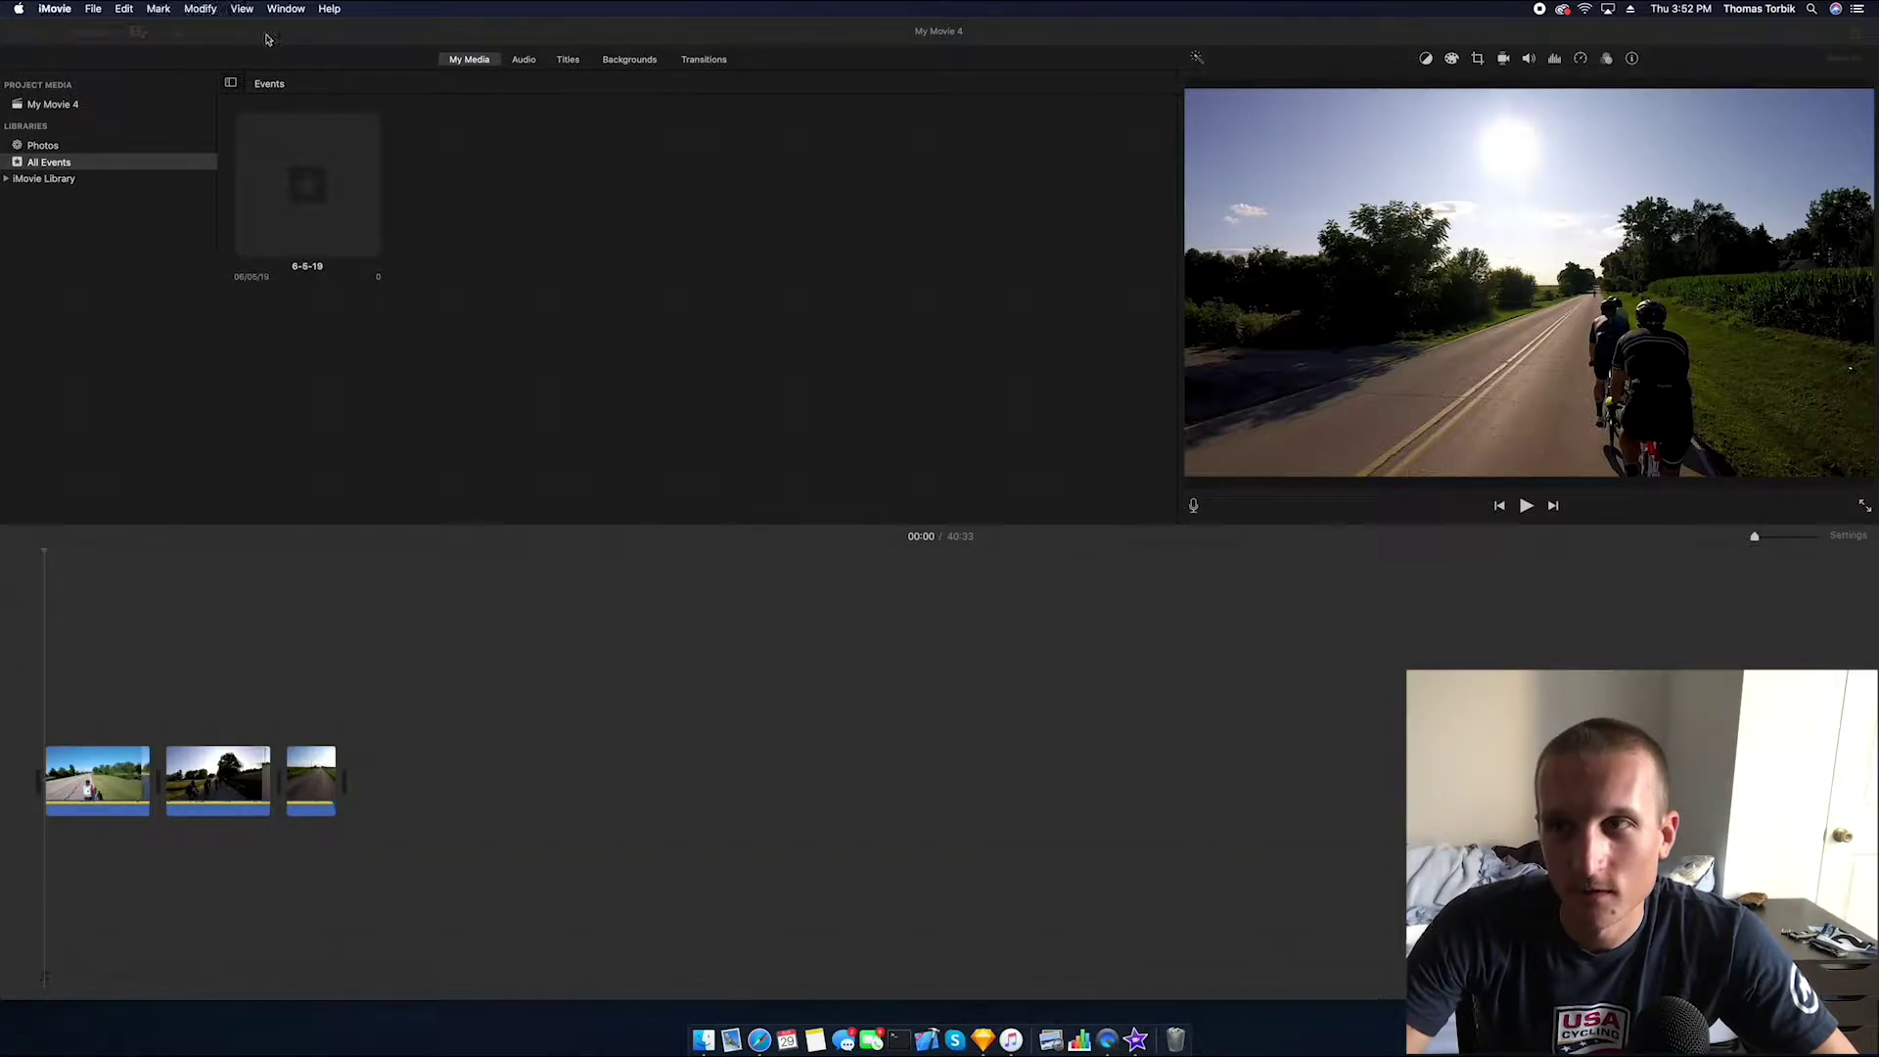
click(59, 9)
click(110, 168)
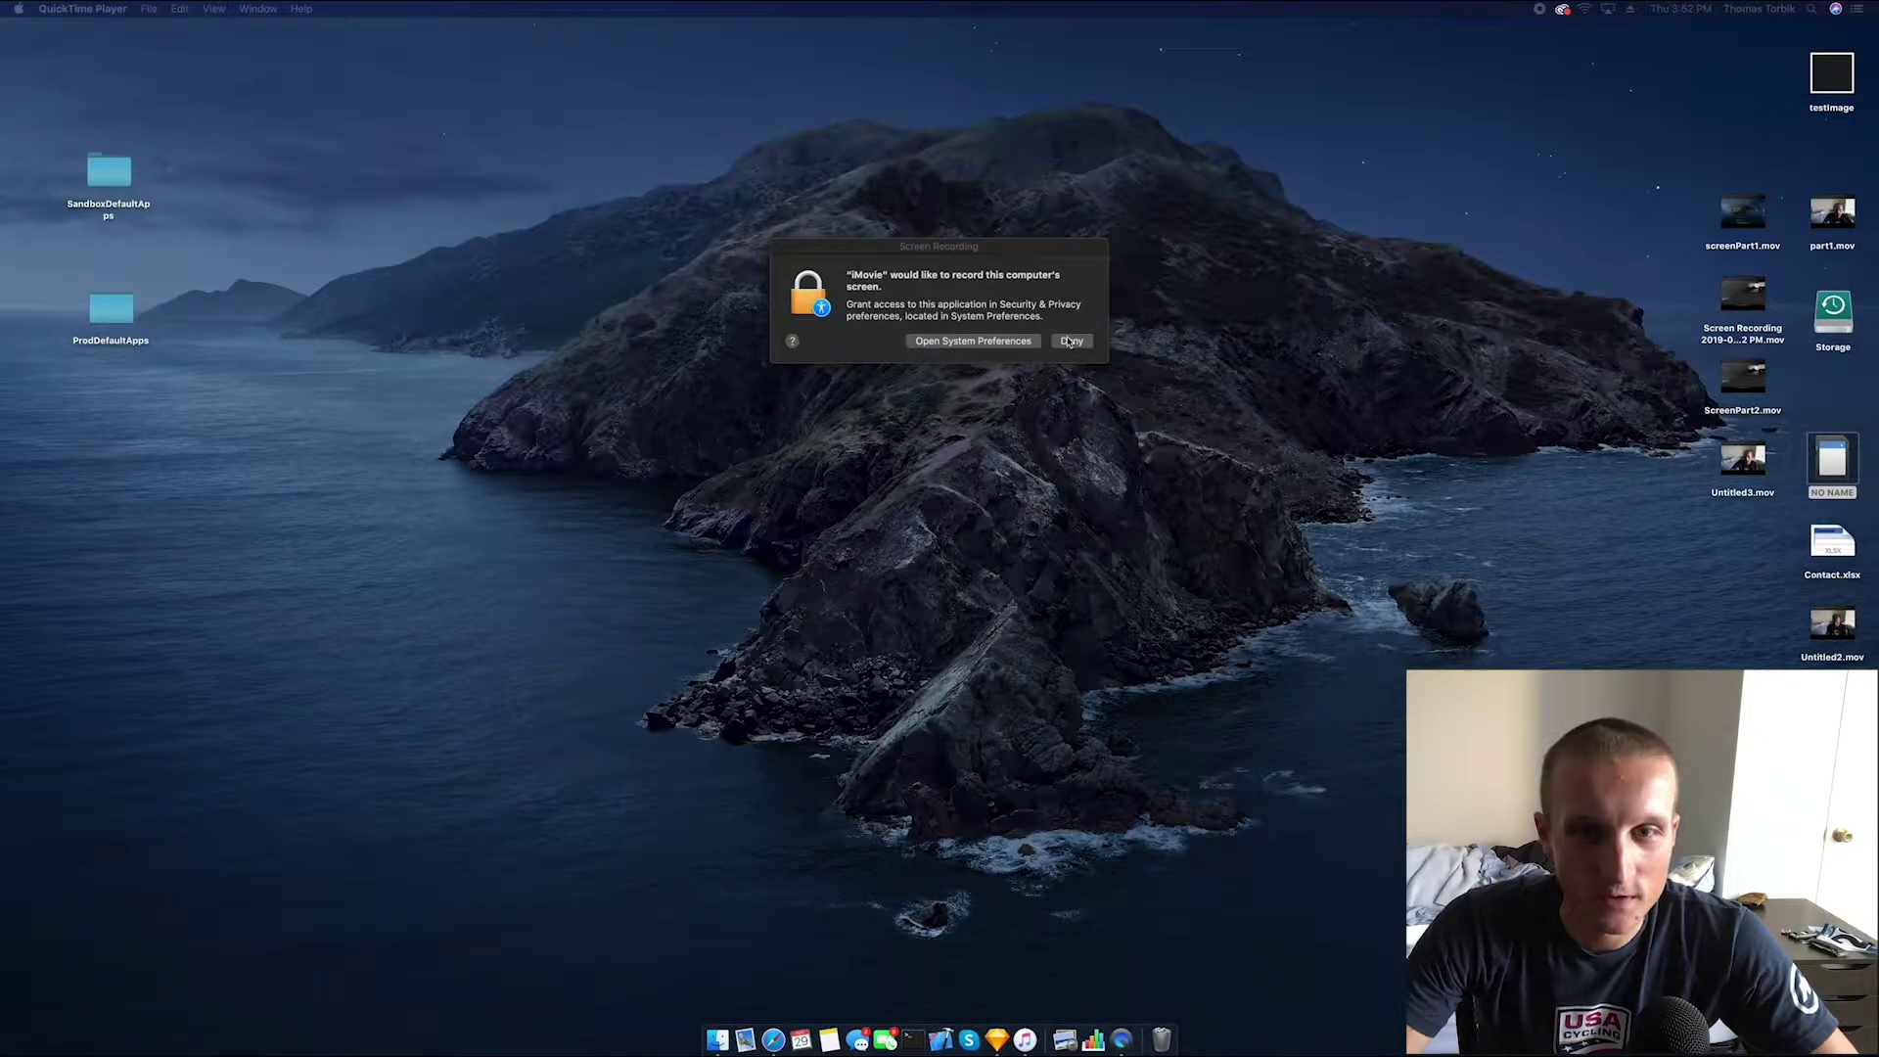
drag(948, 279, 808, 315)
click(932, 376)
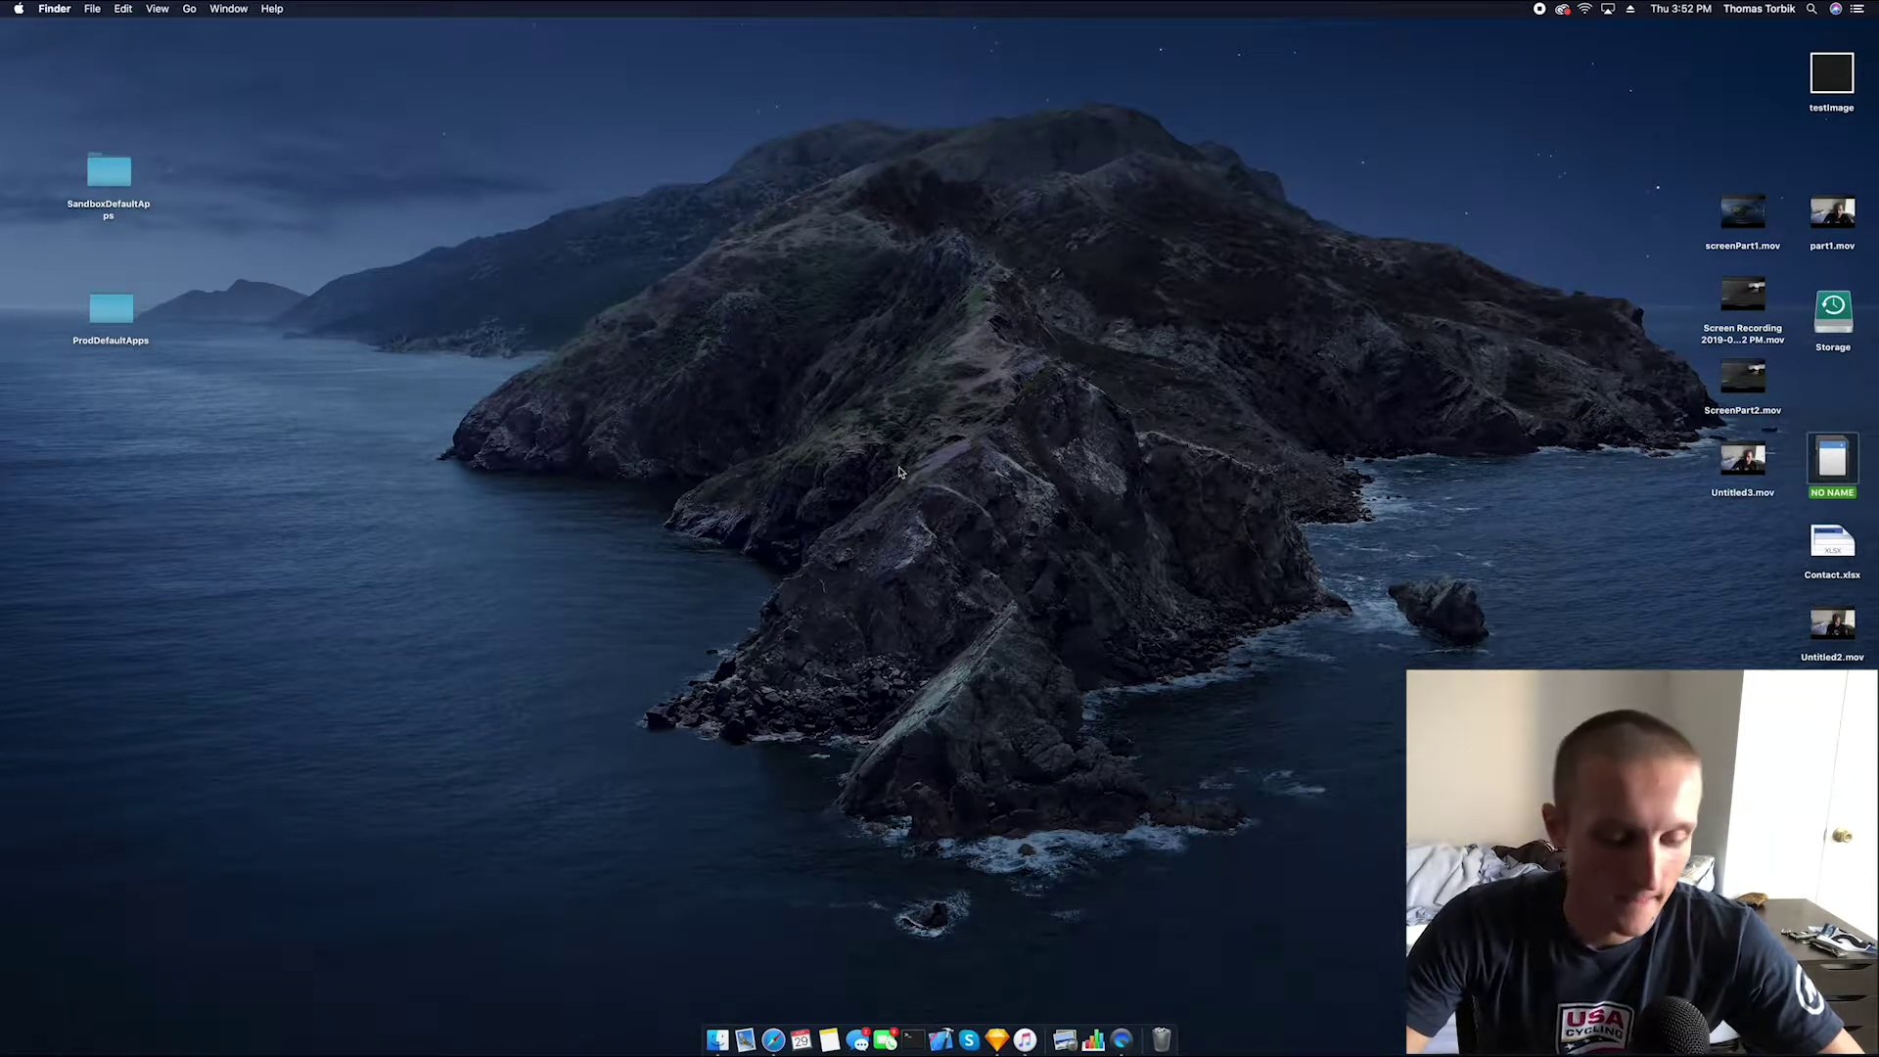
Launch an app via Spotlight search ('photo booth'), leaving VIRB Edit's Gallery open
key(super+space)
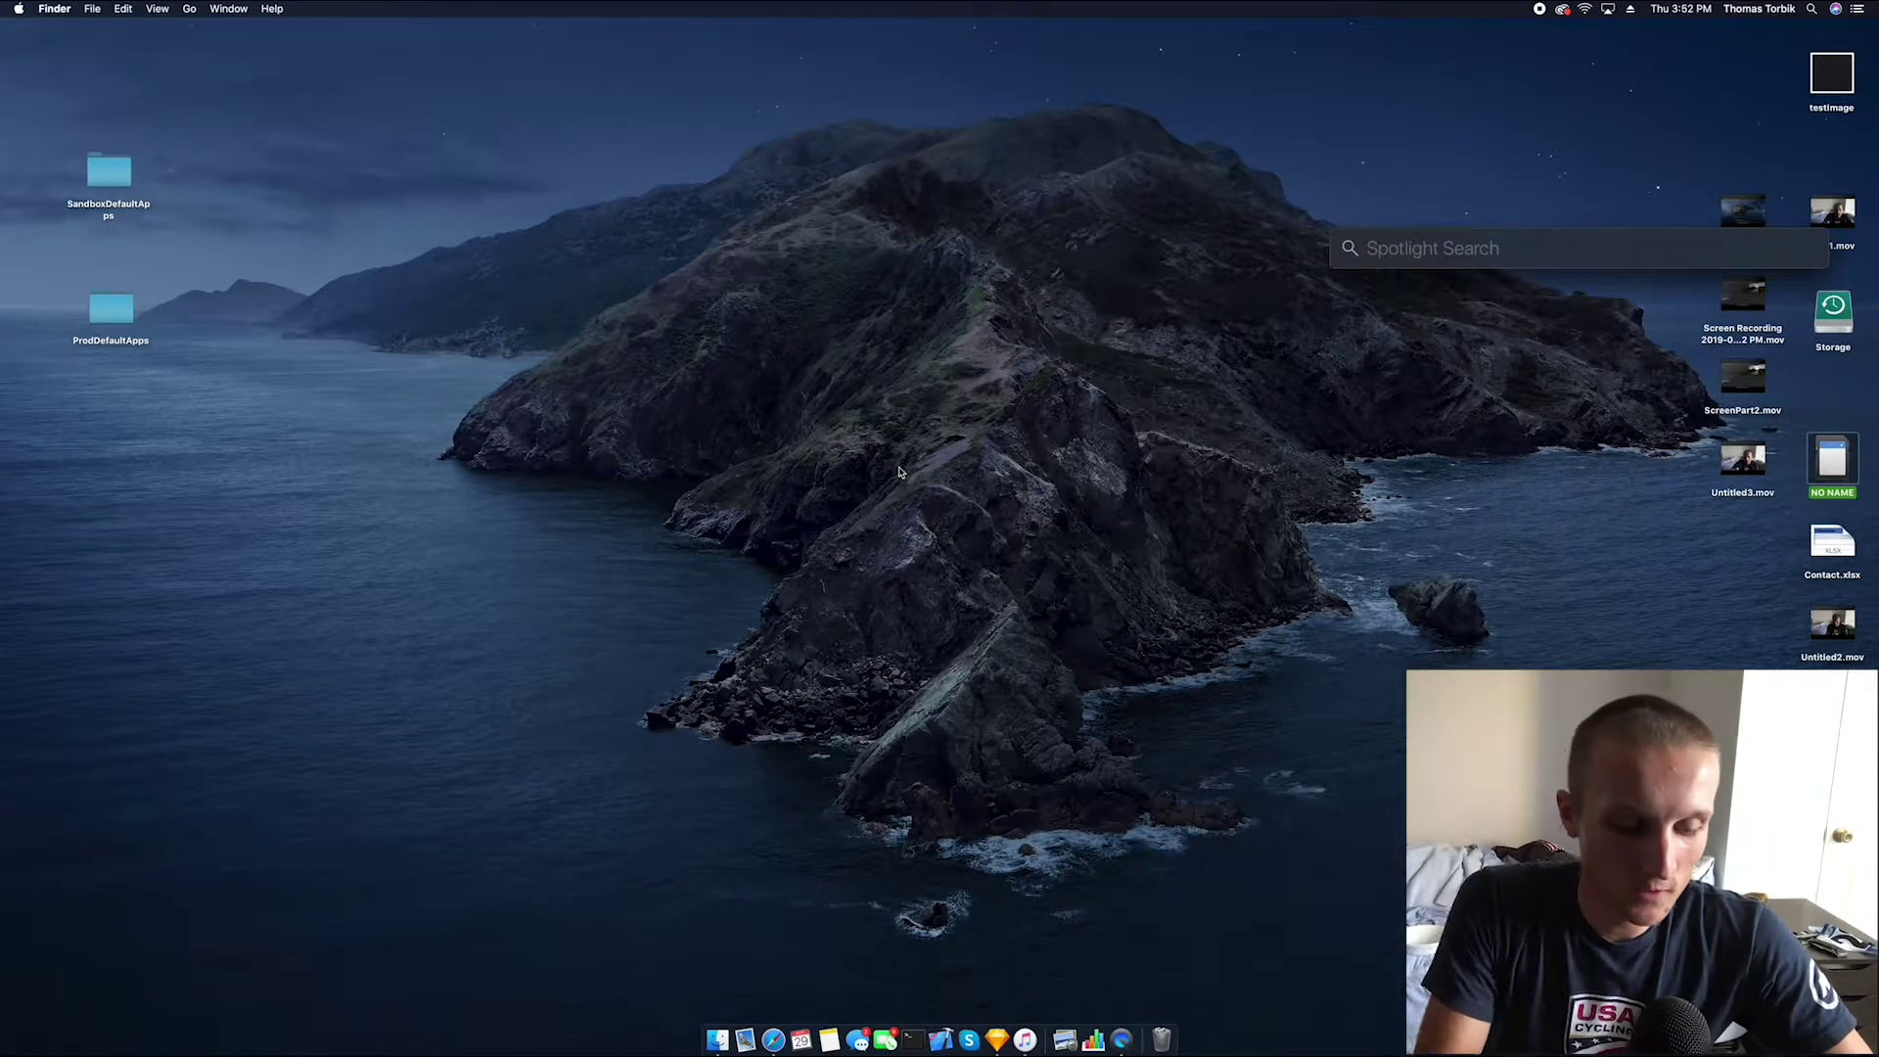
text(photo booth)
key(Return)
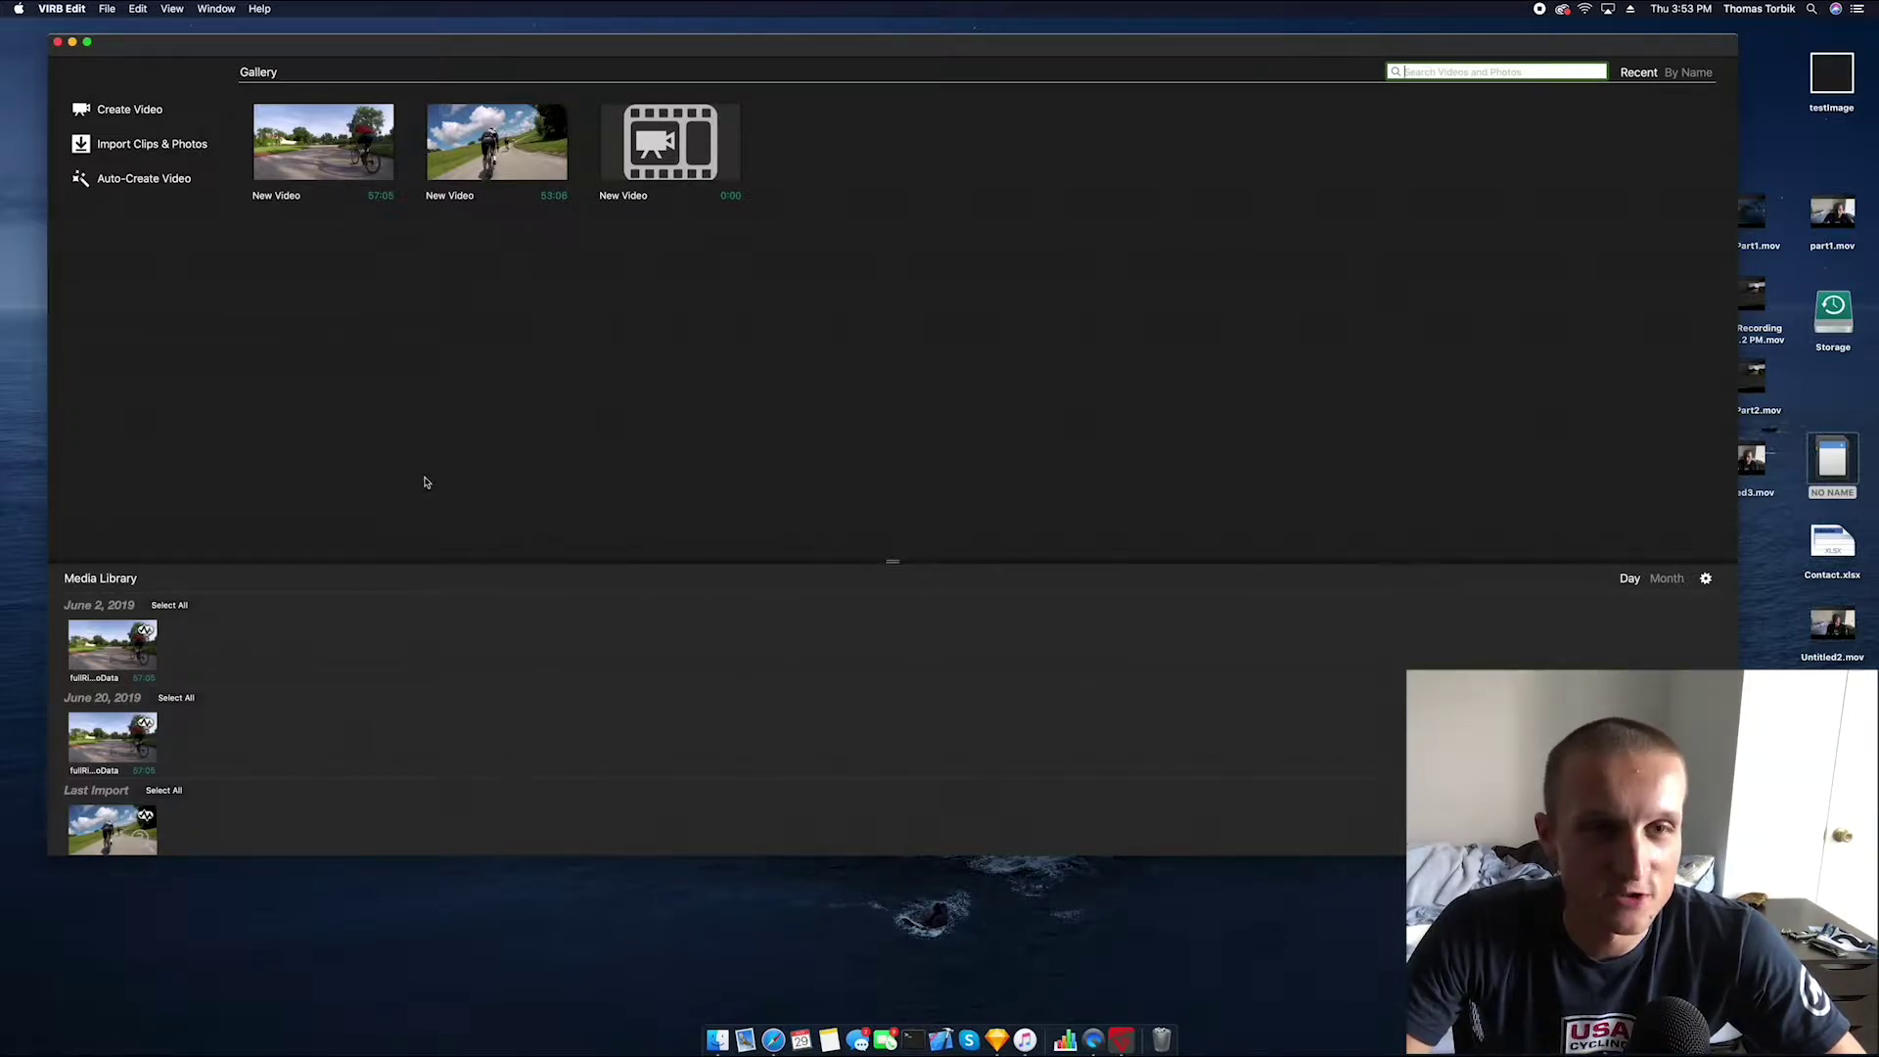
Create a new video project keeping the default name New Video
click(140, 120)
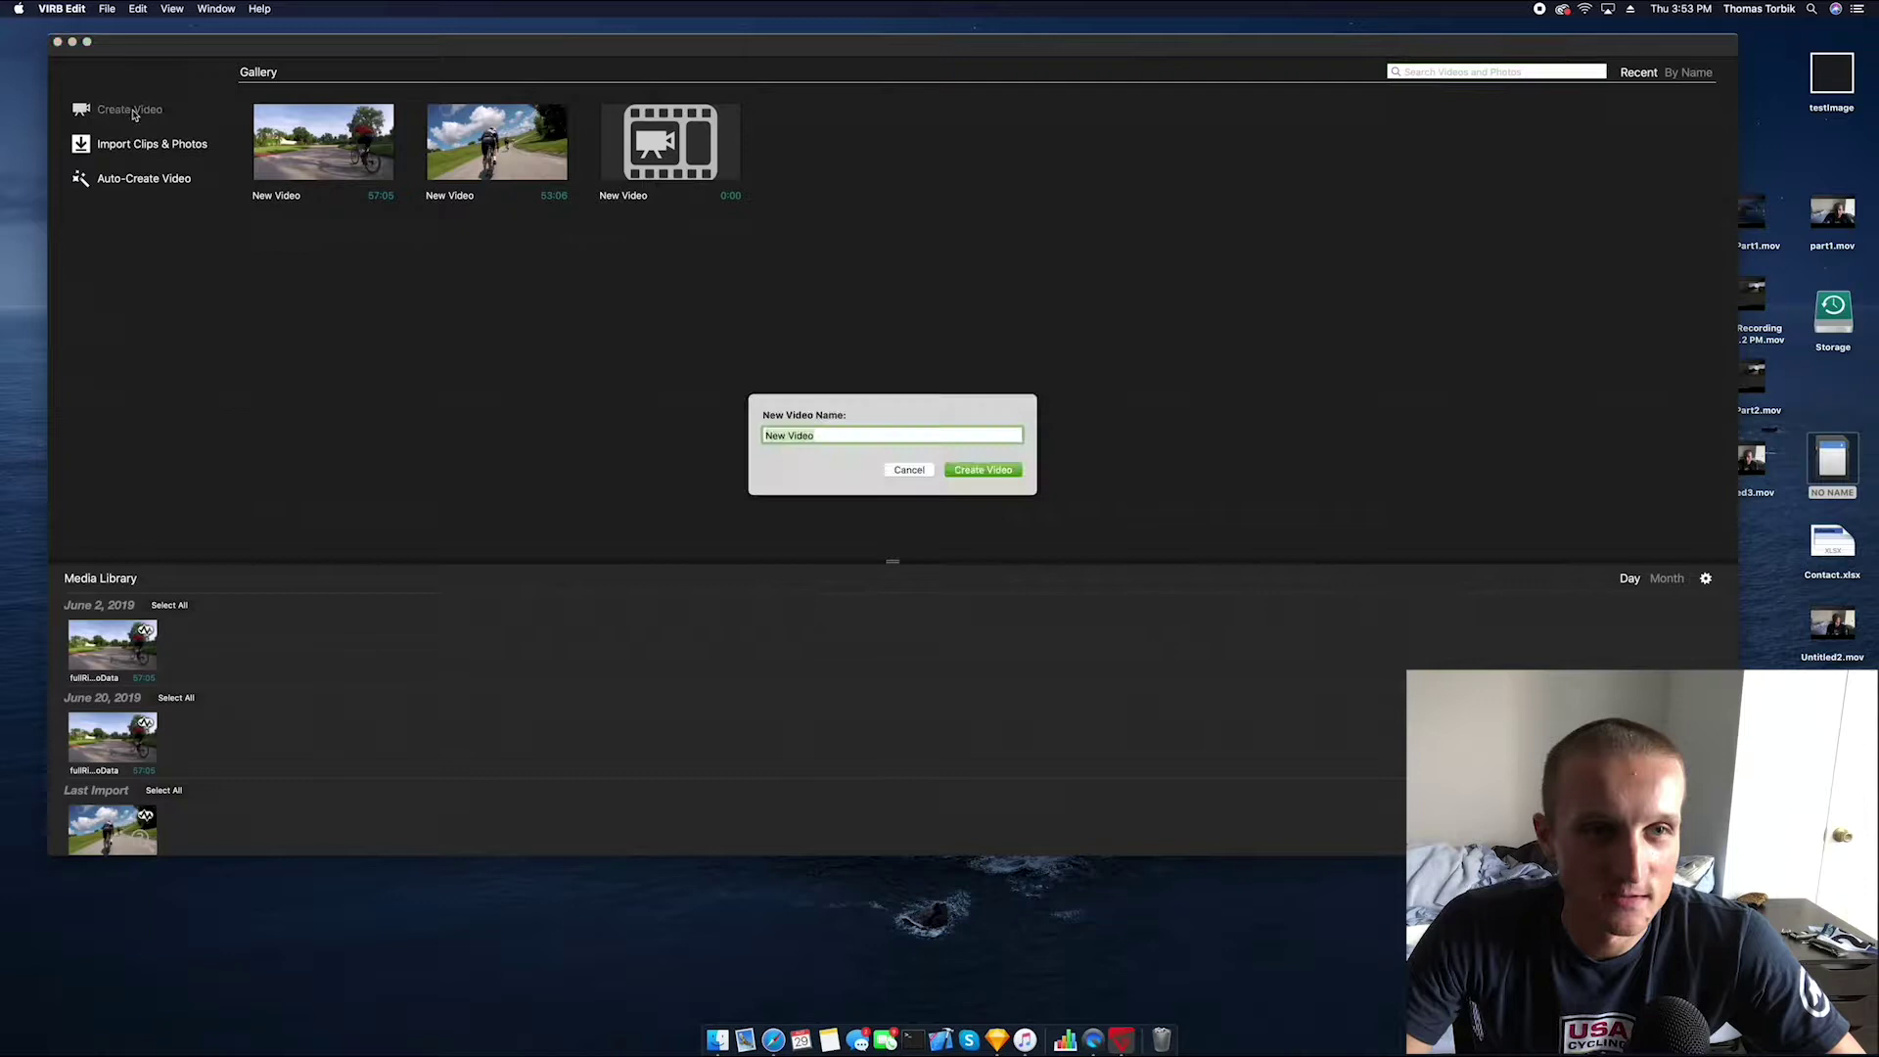
click(1009, 477)
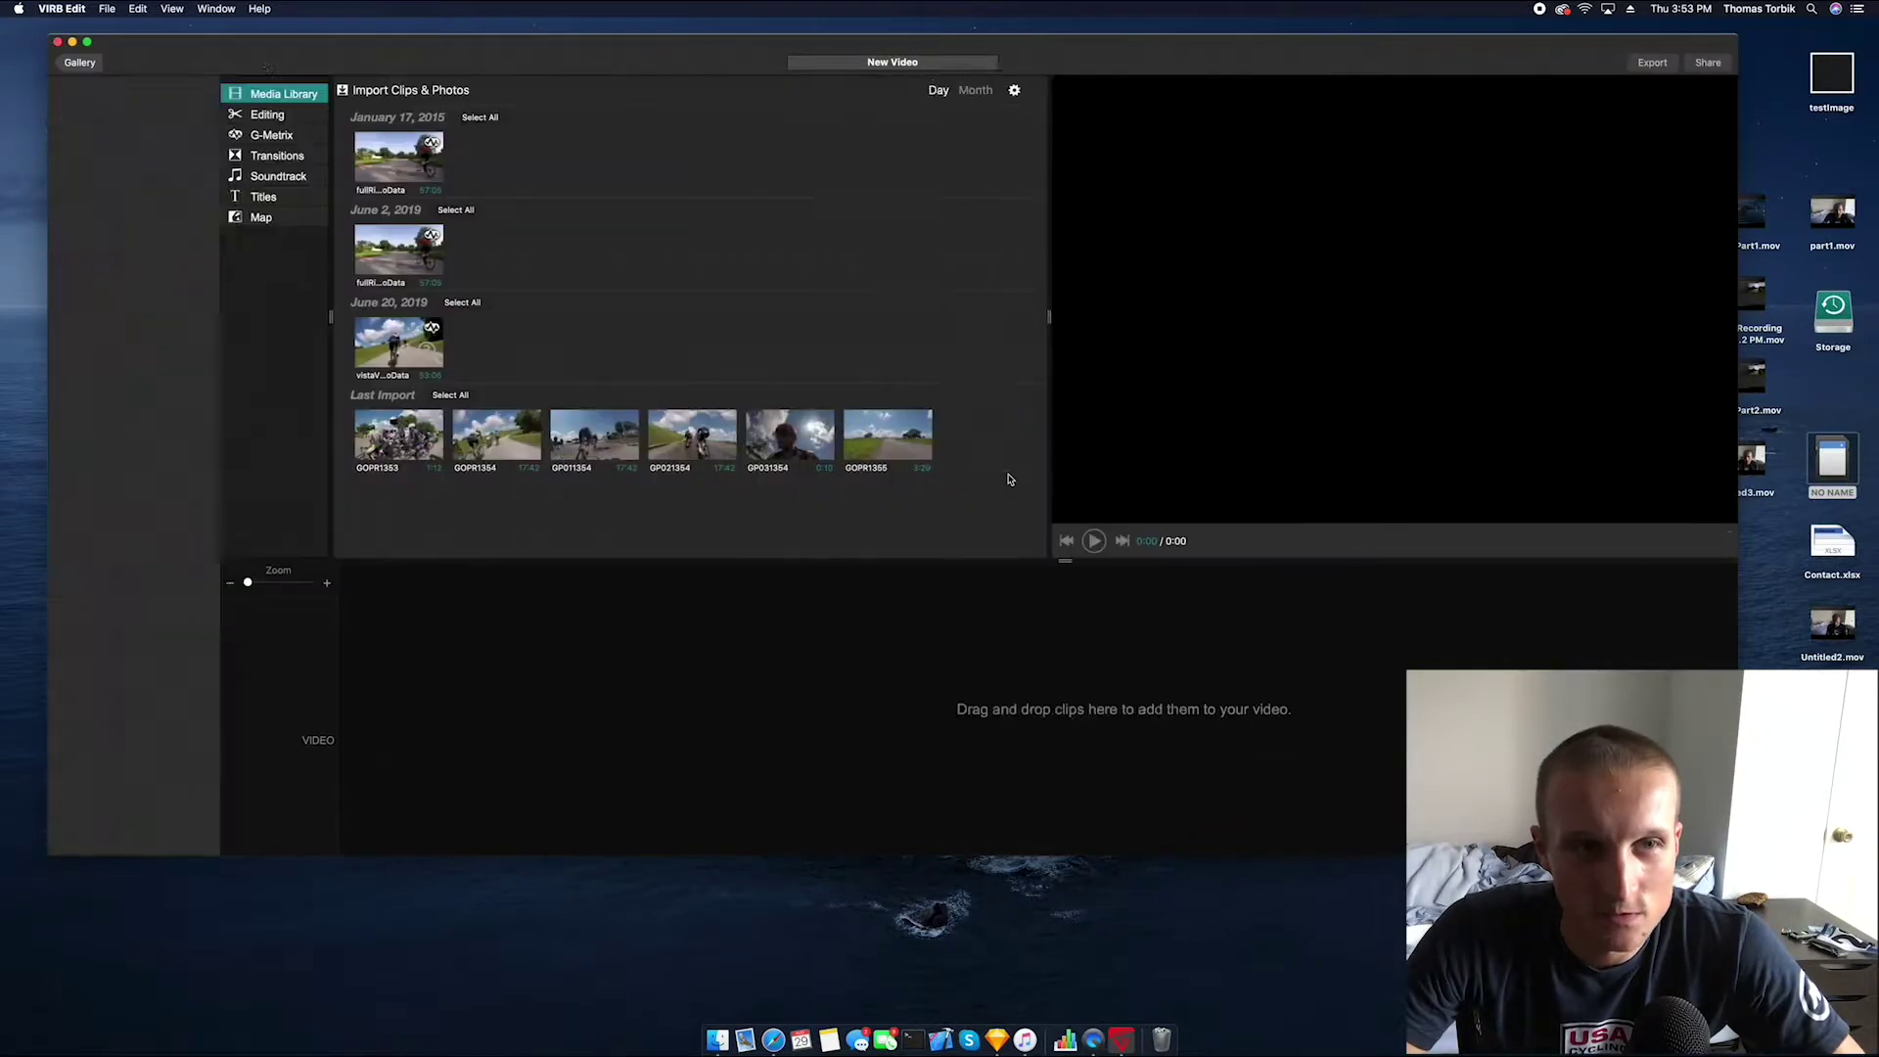
Load the Garmin Connect website in Safari
click(773, 1040)
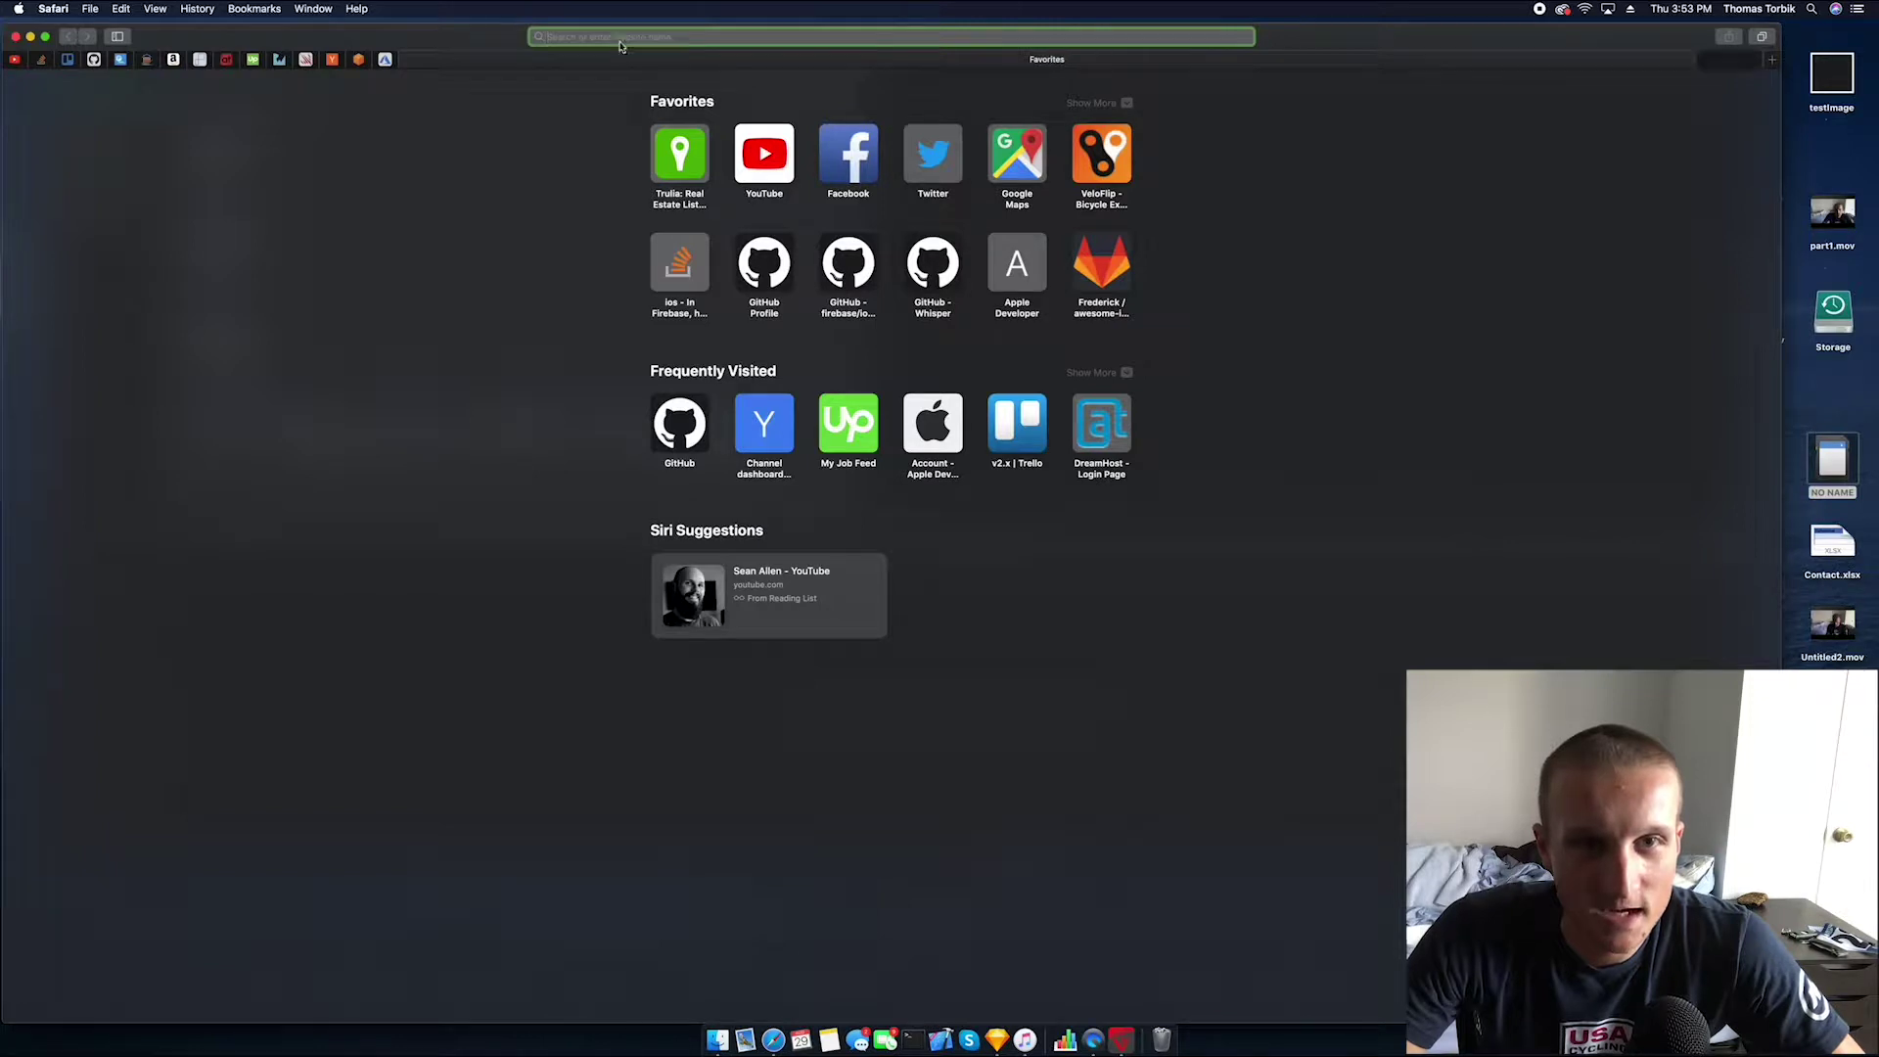
text(ci)
key(BackSpace)
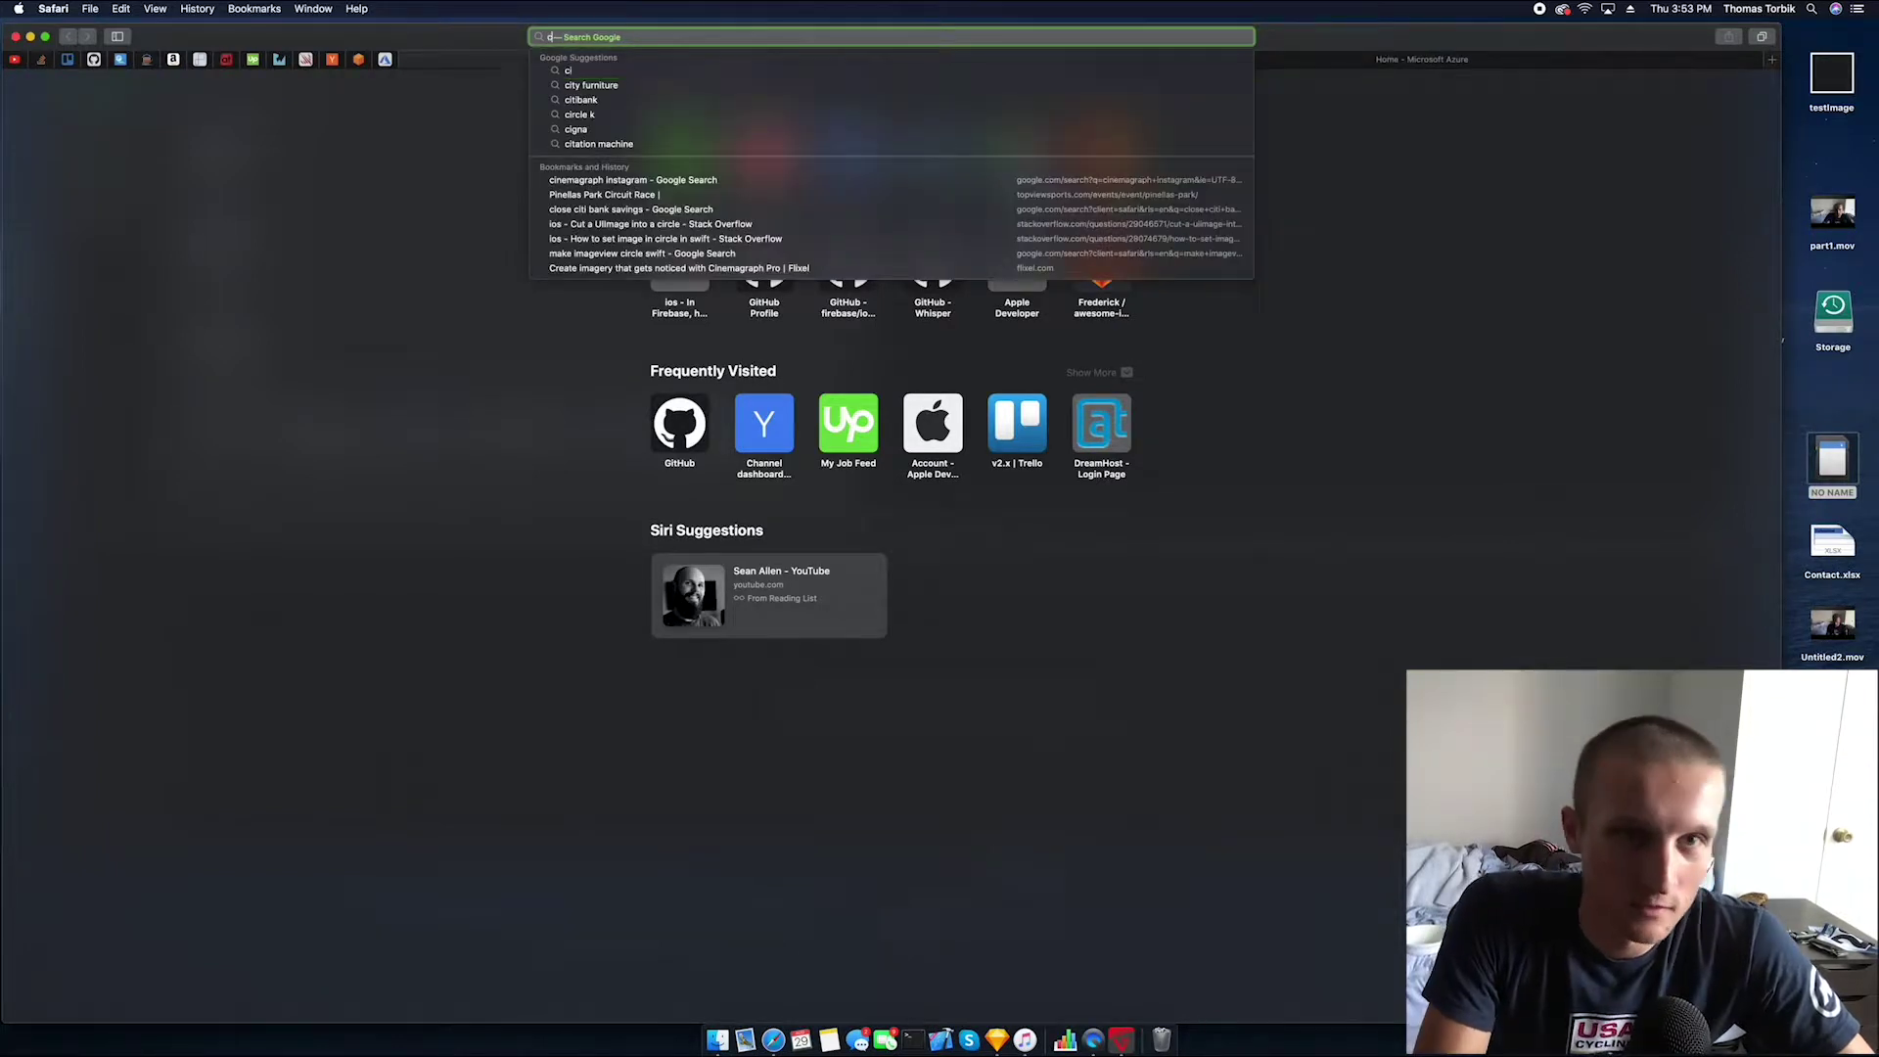
text(onnect.garmin.com)
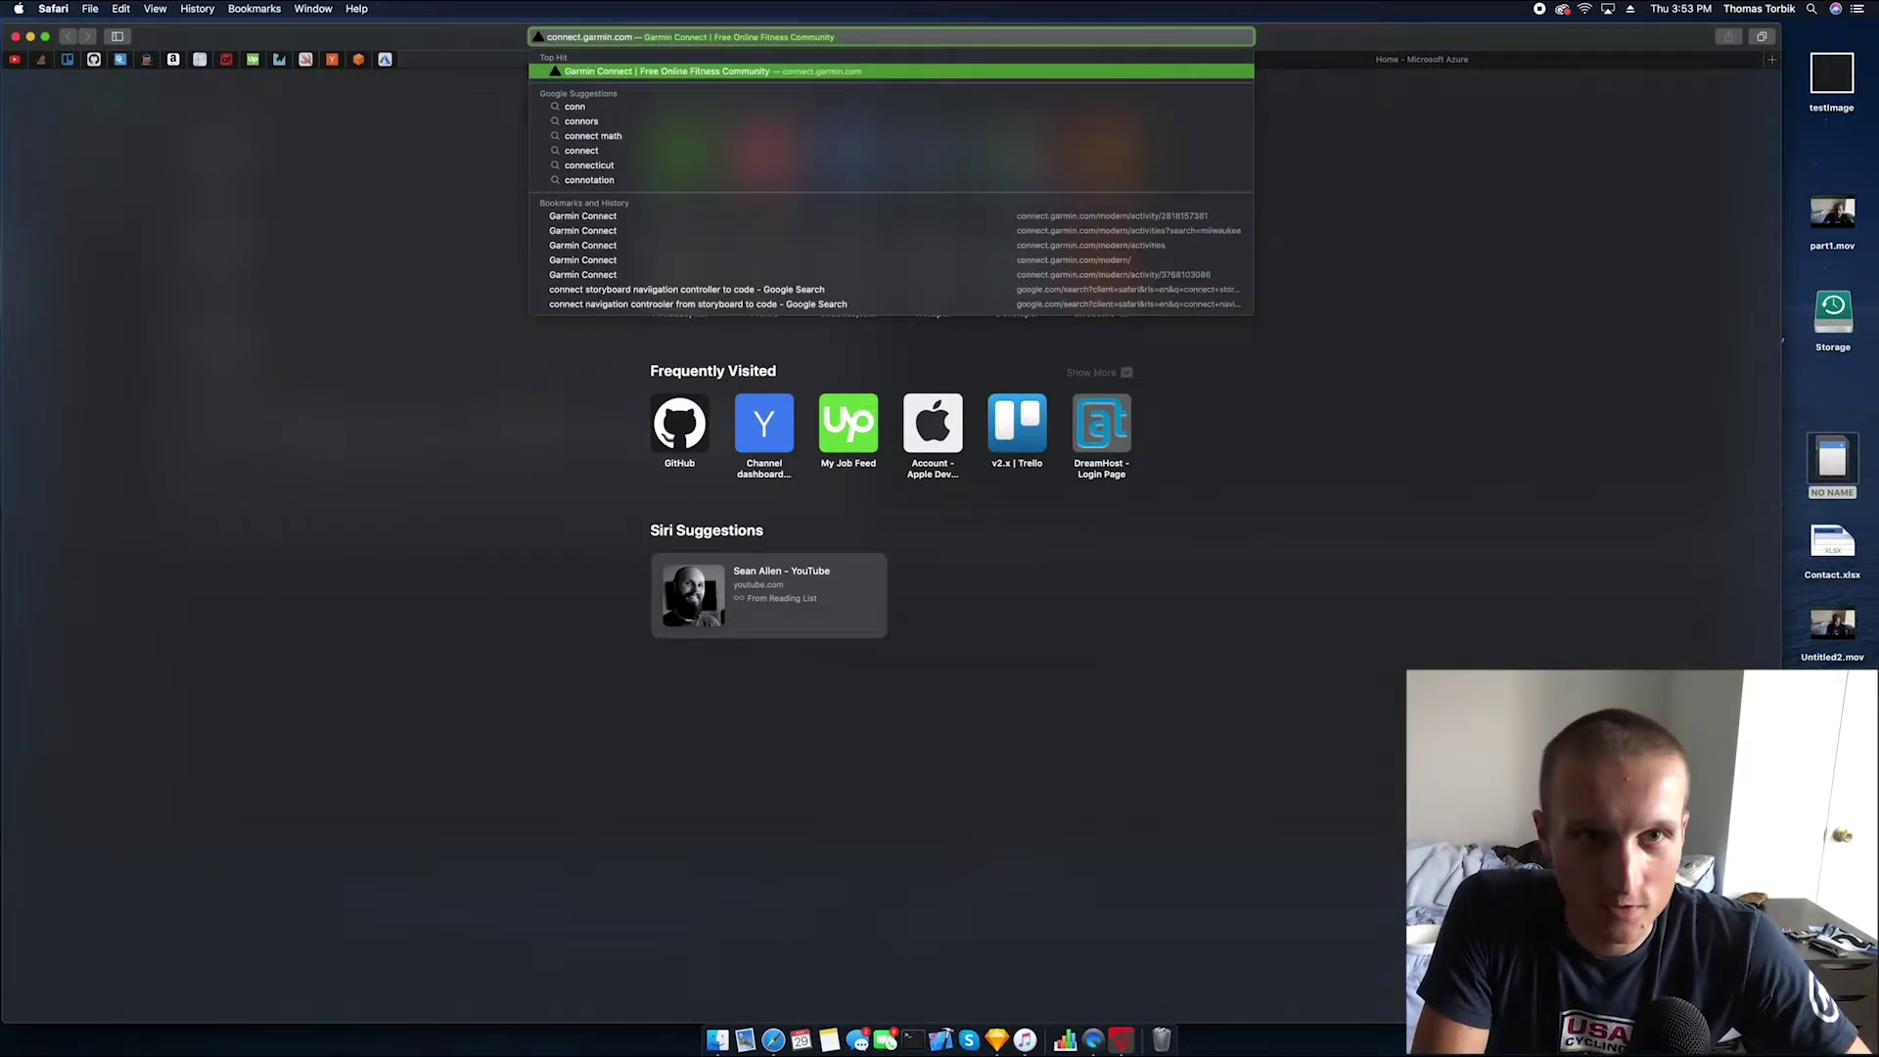
key(Return)
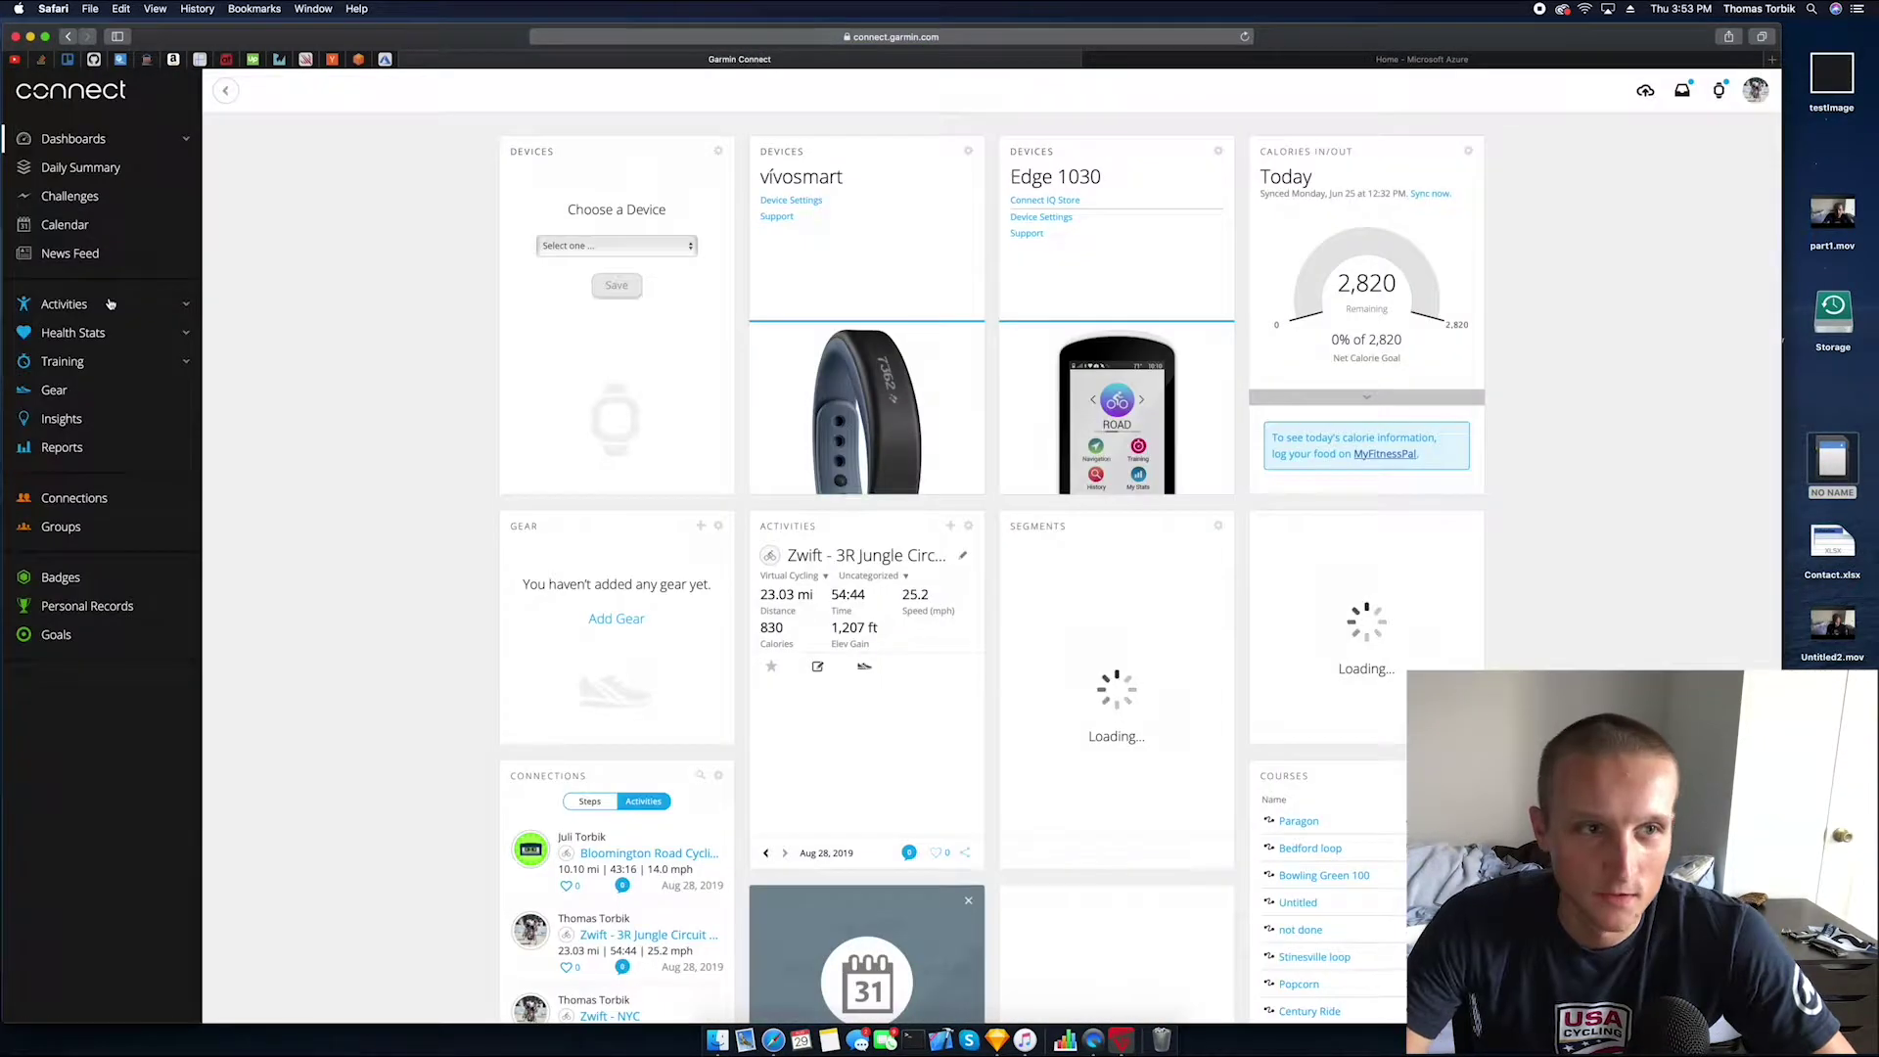
Show All Activities and scroll to the Jul 30 Campton Hills Road Cycling ride
click(110, 304)
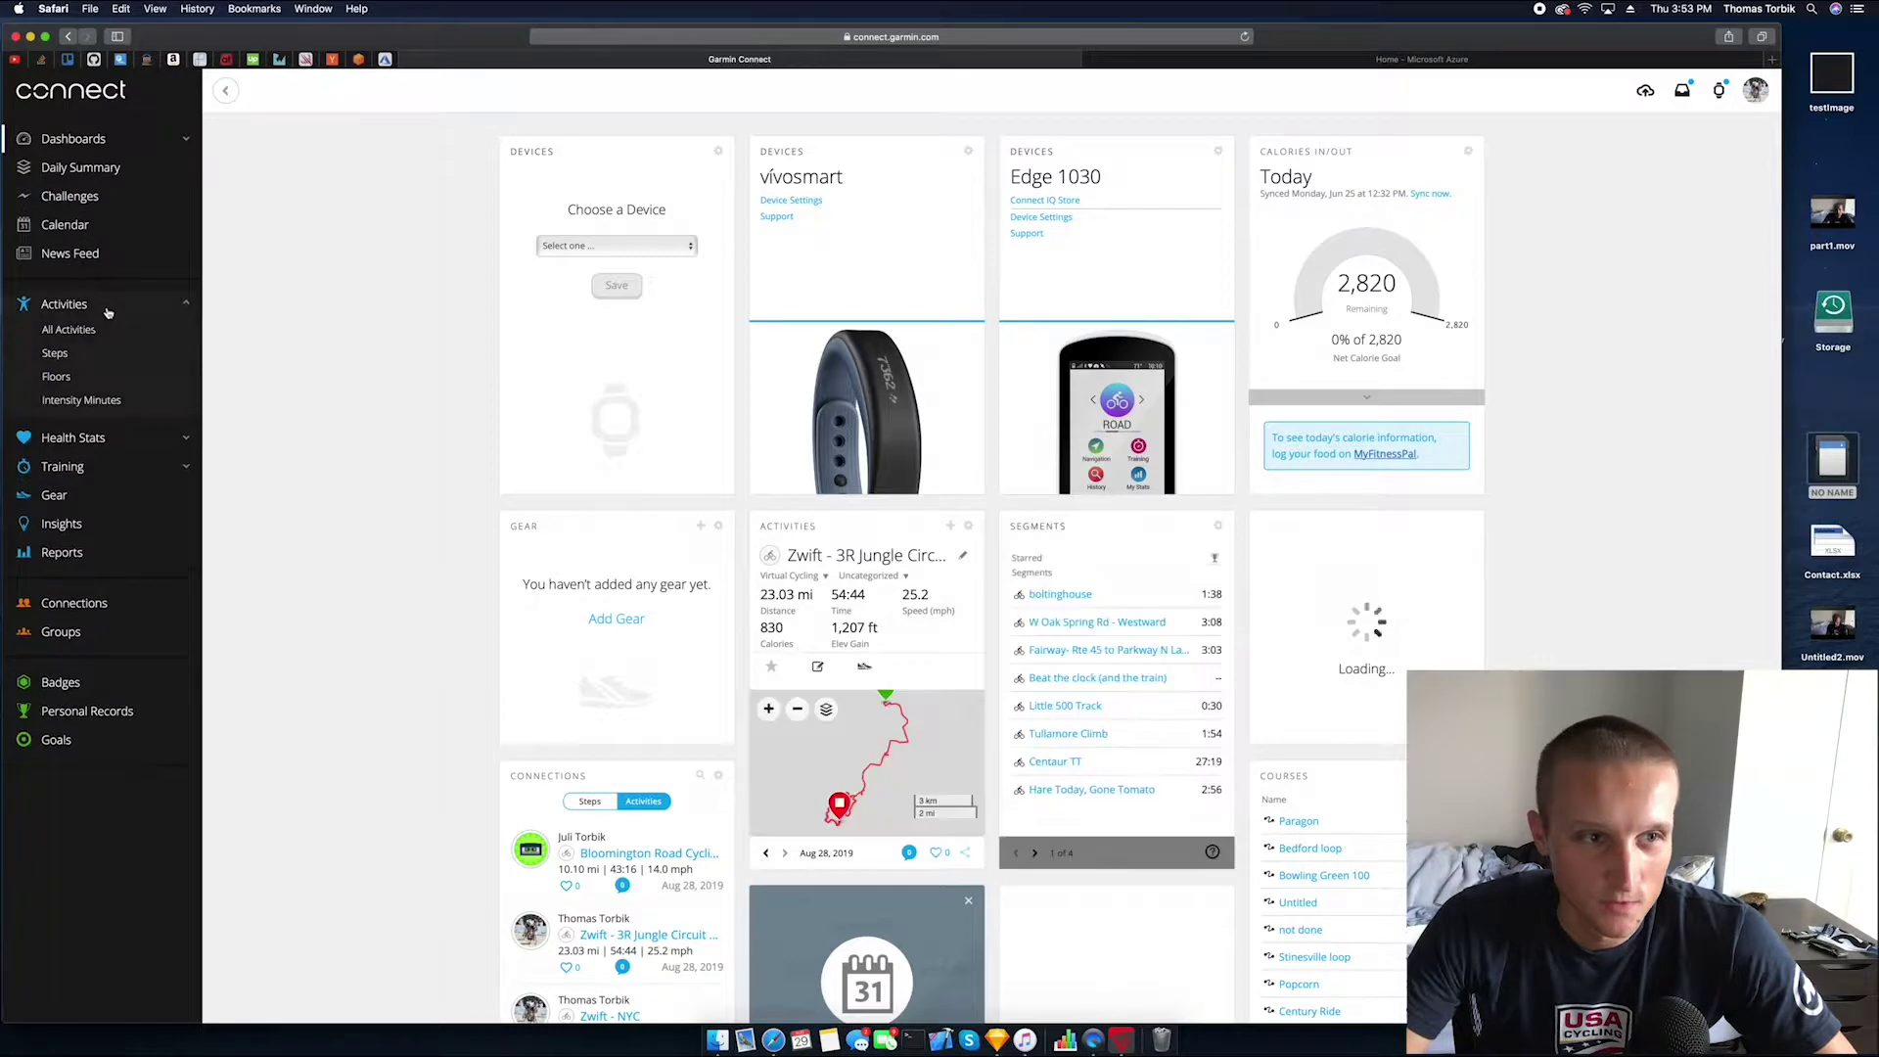
click(98, 329)
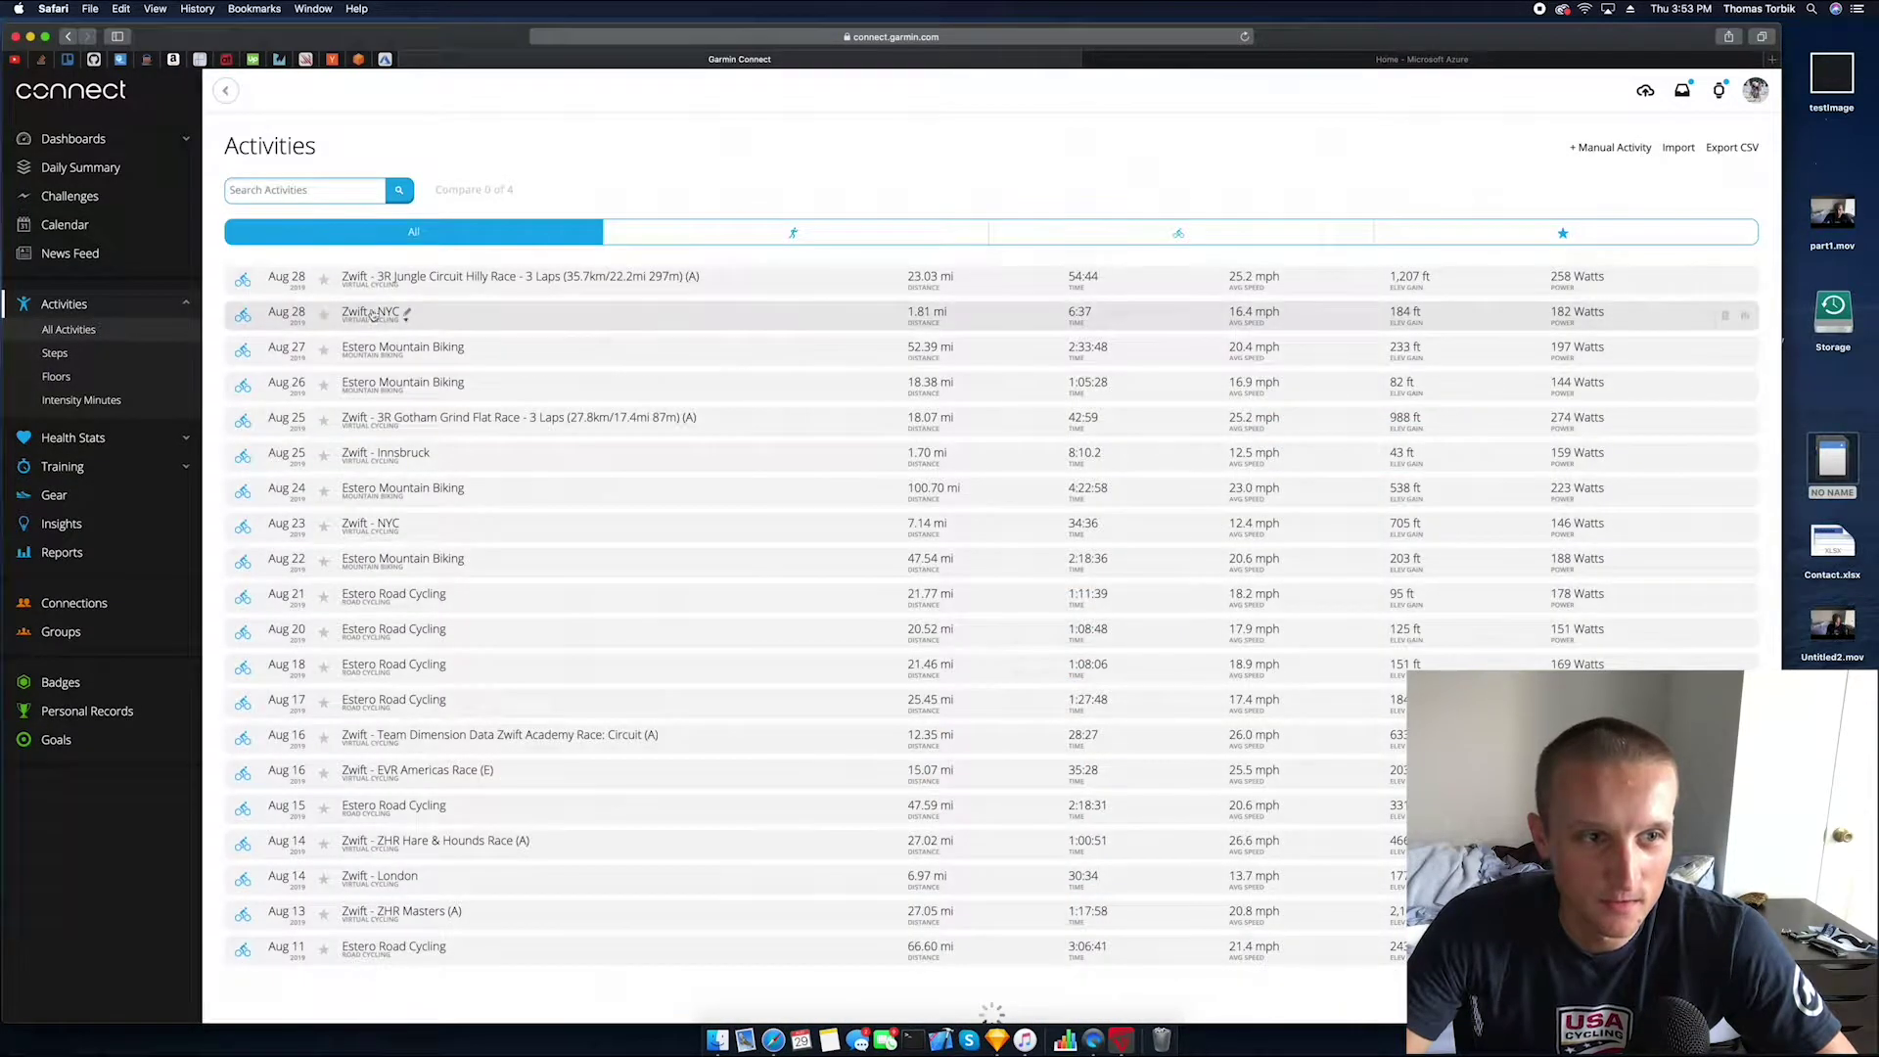
scroll(600, 352, down, 3)
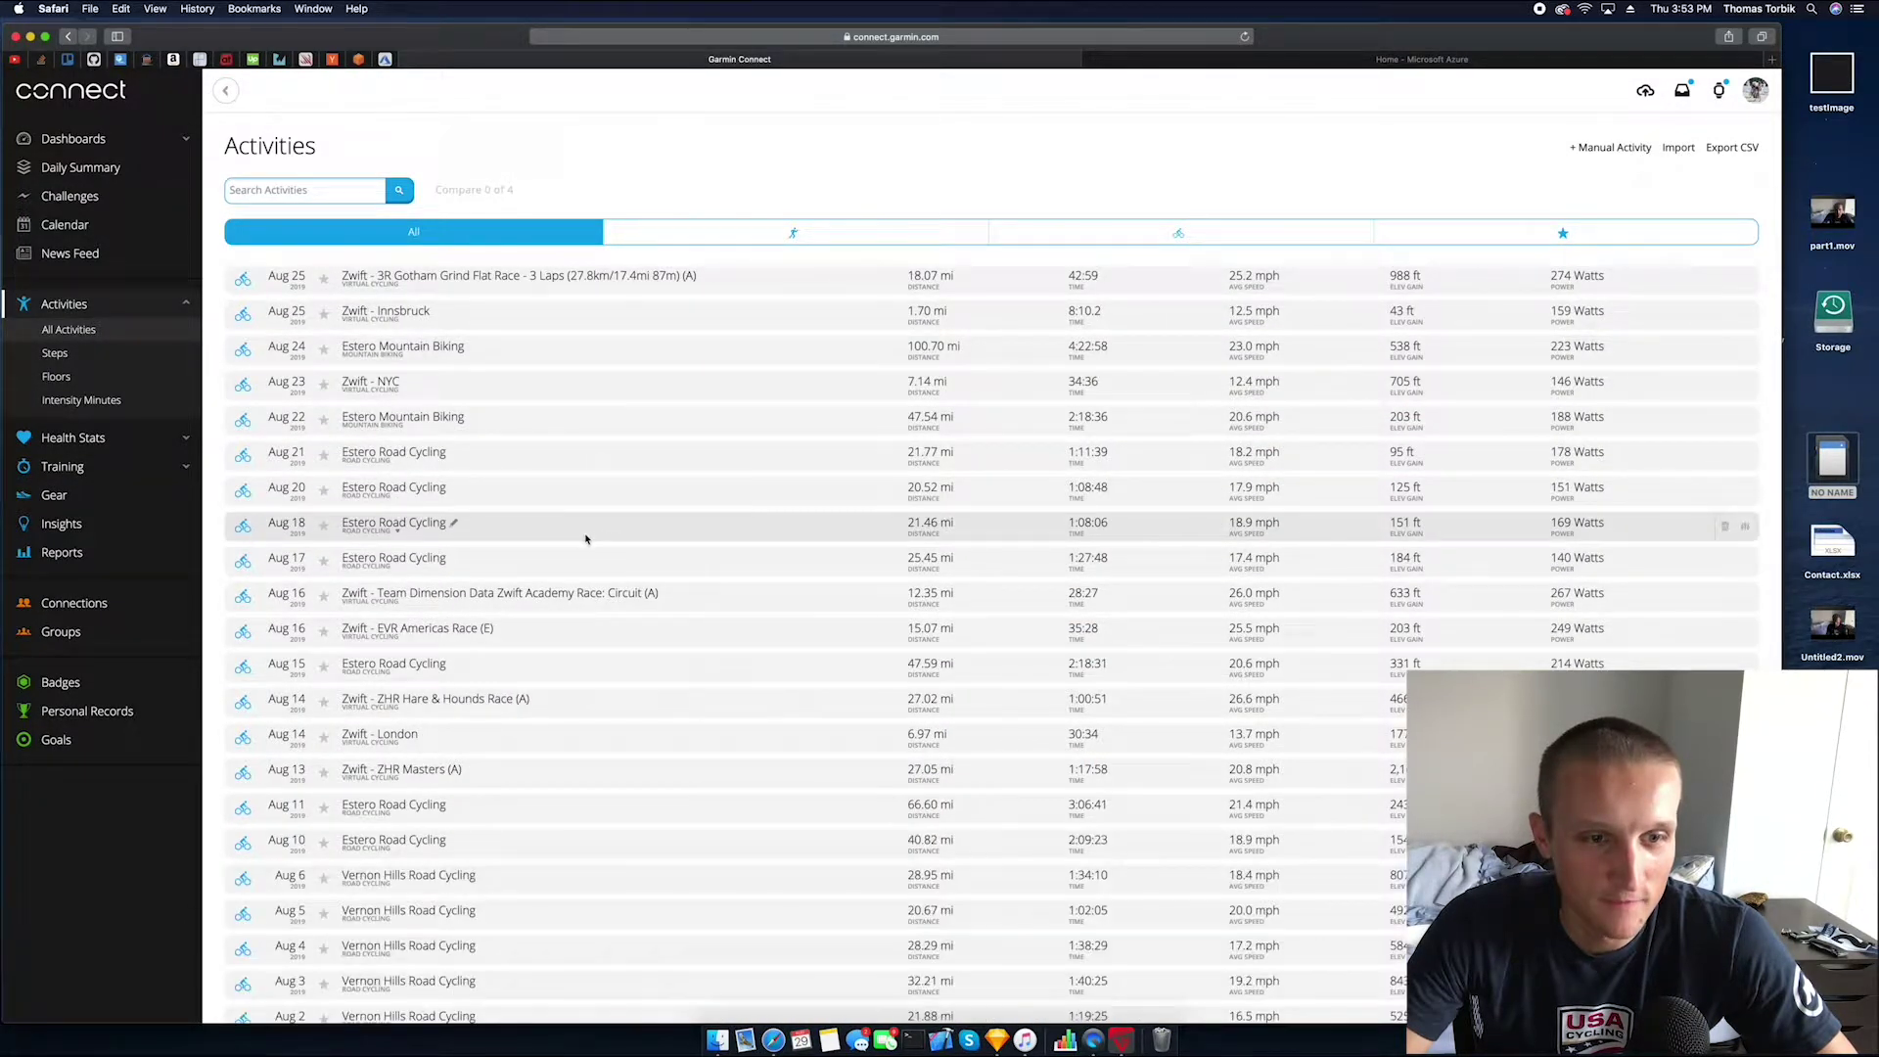
scroll(579, 549, down, 10)
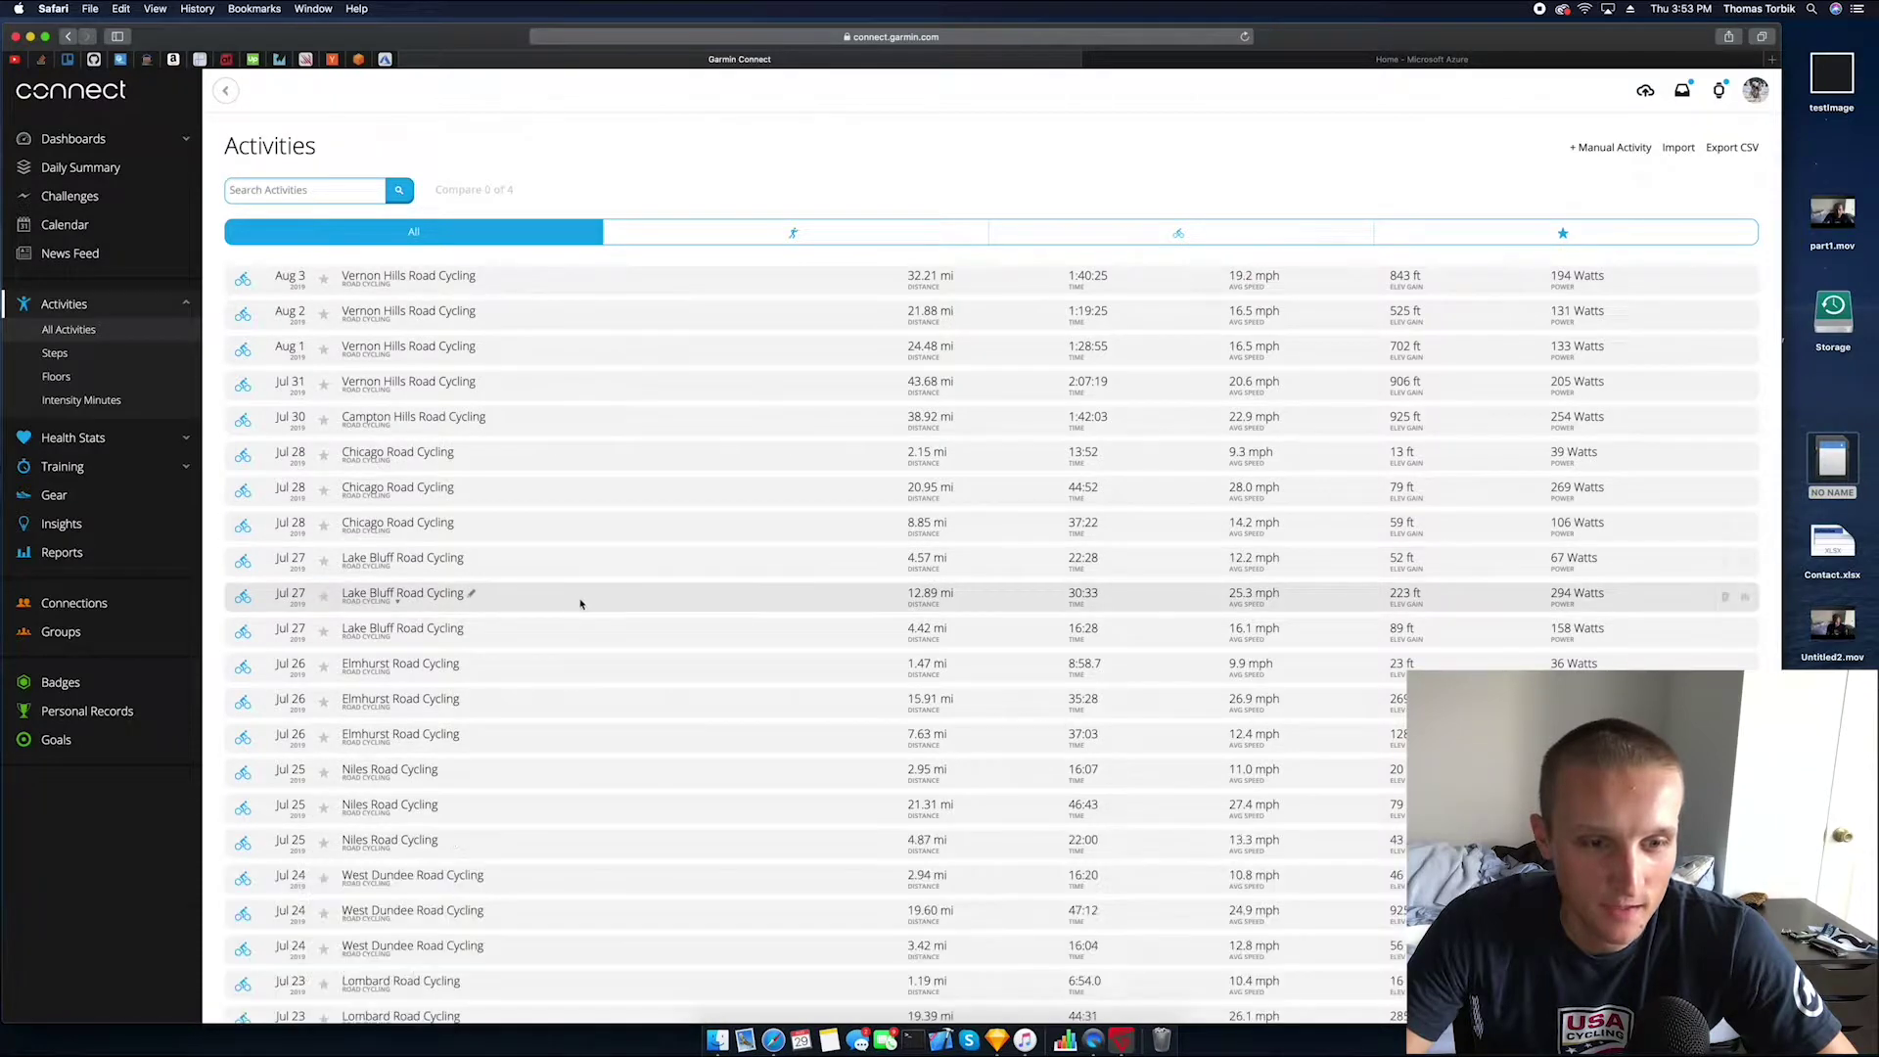
scroll(540, 563, up, 4)
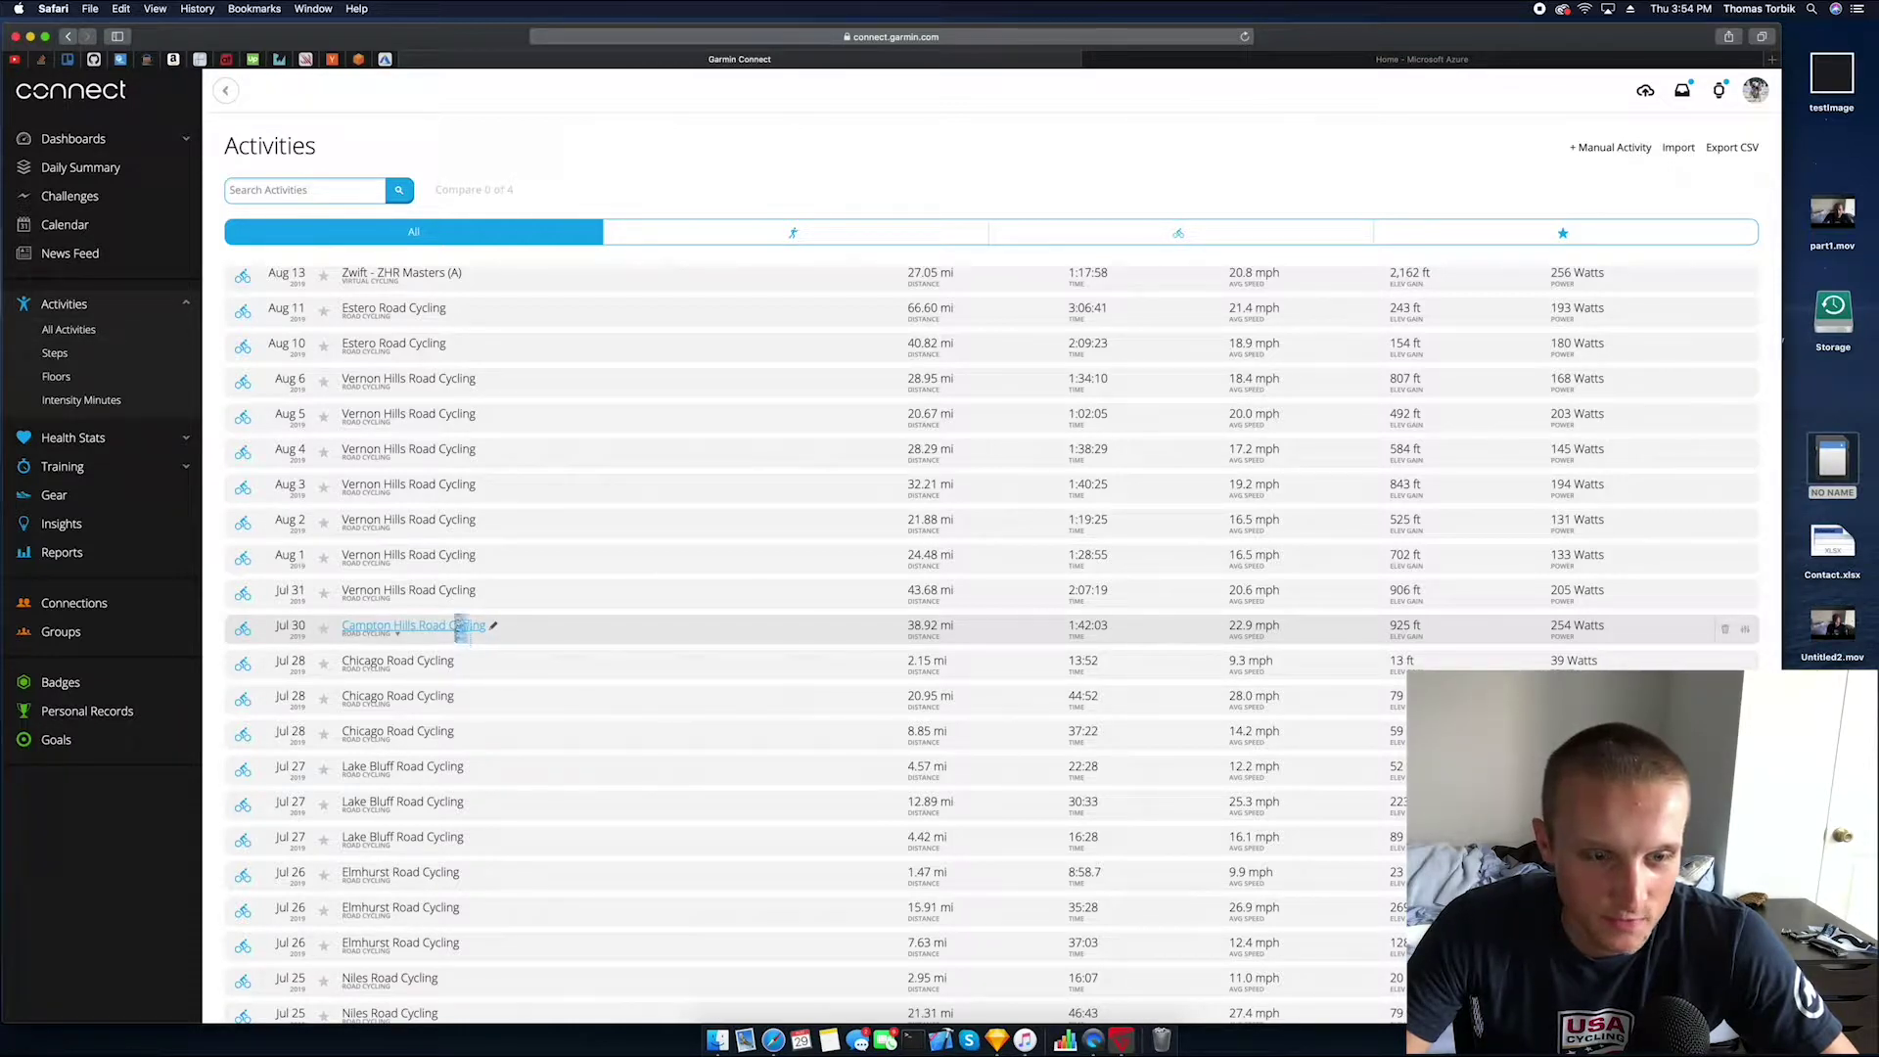
Open the Campton Hills Road Cycling activity and export its original FIT file
click(457, 626)
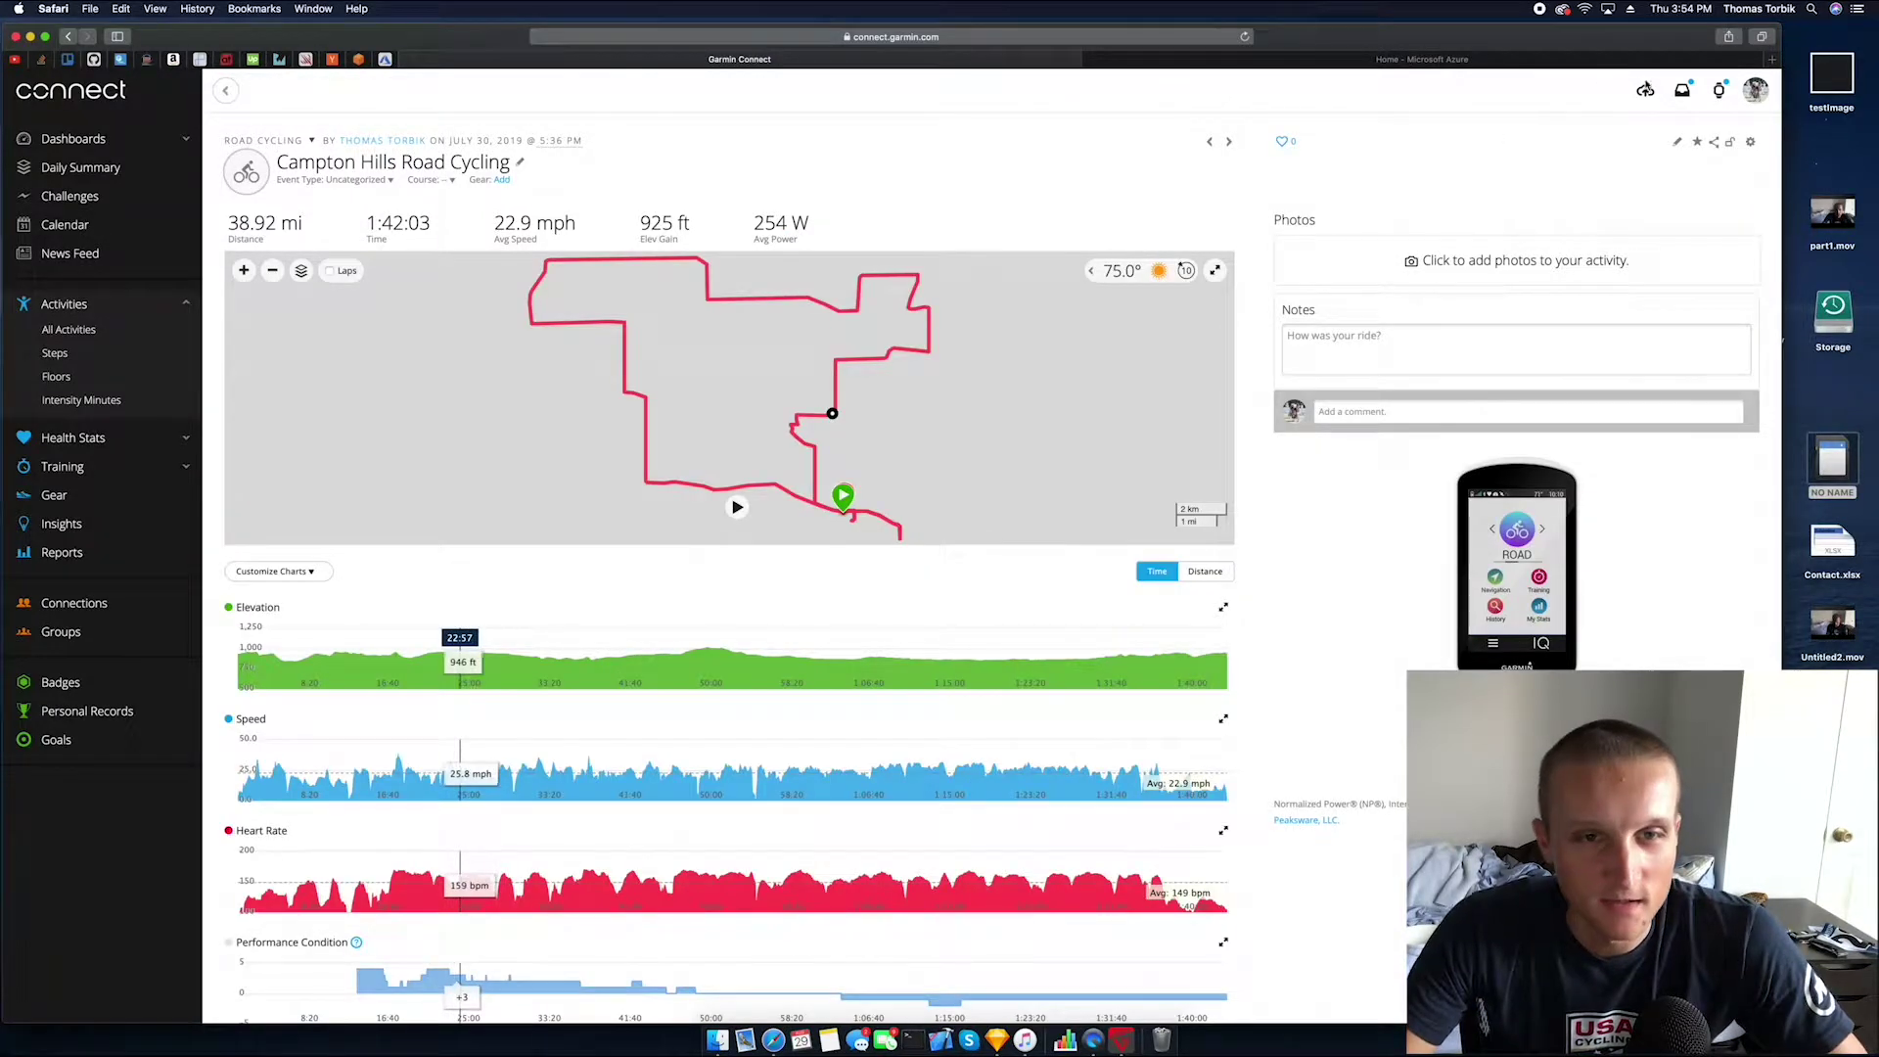
click(1751, 143)
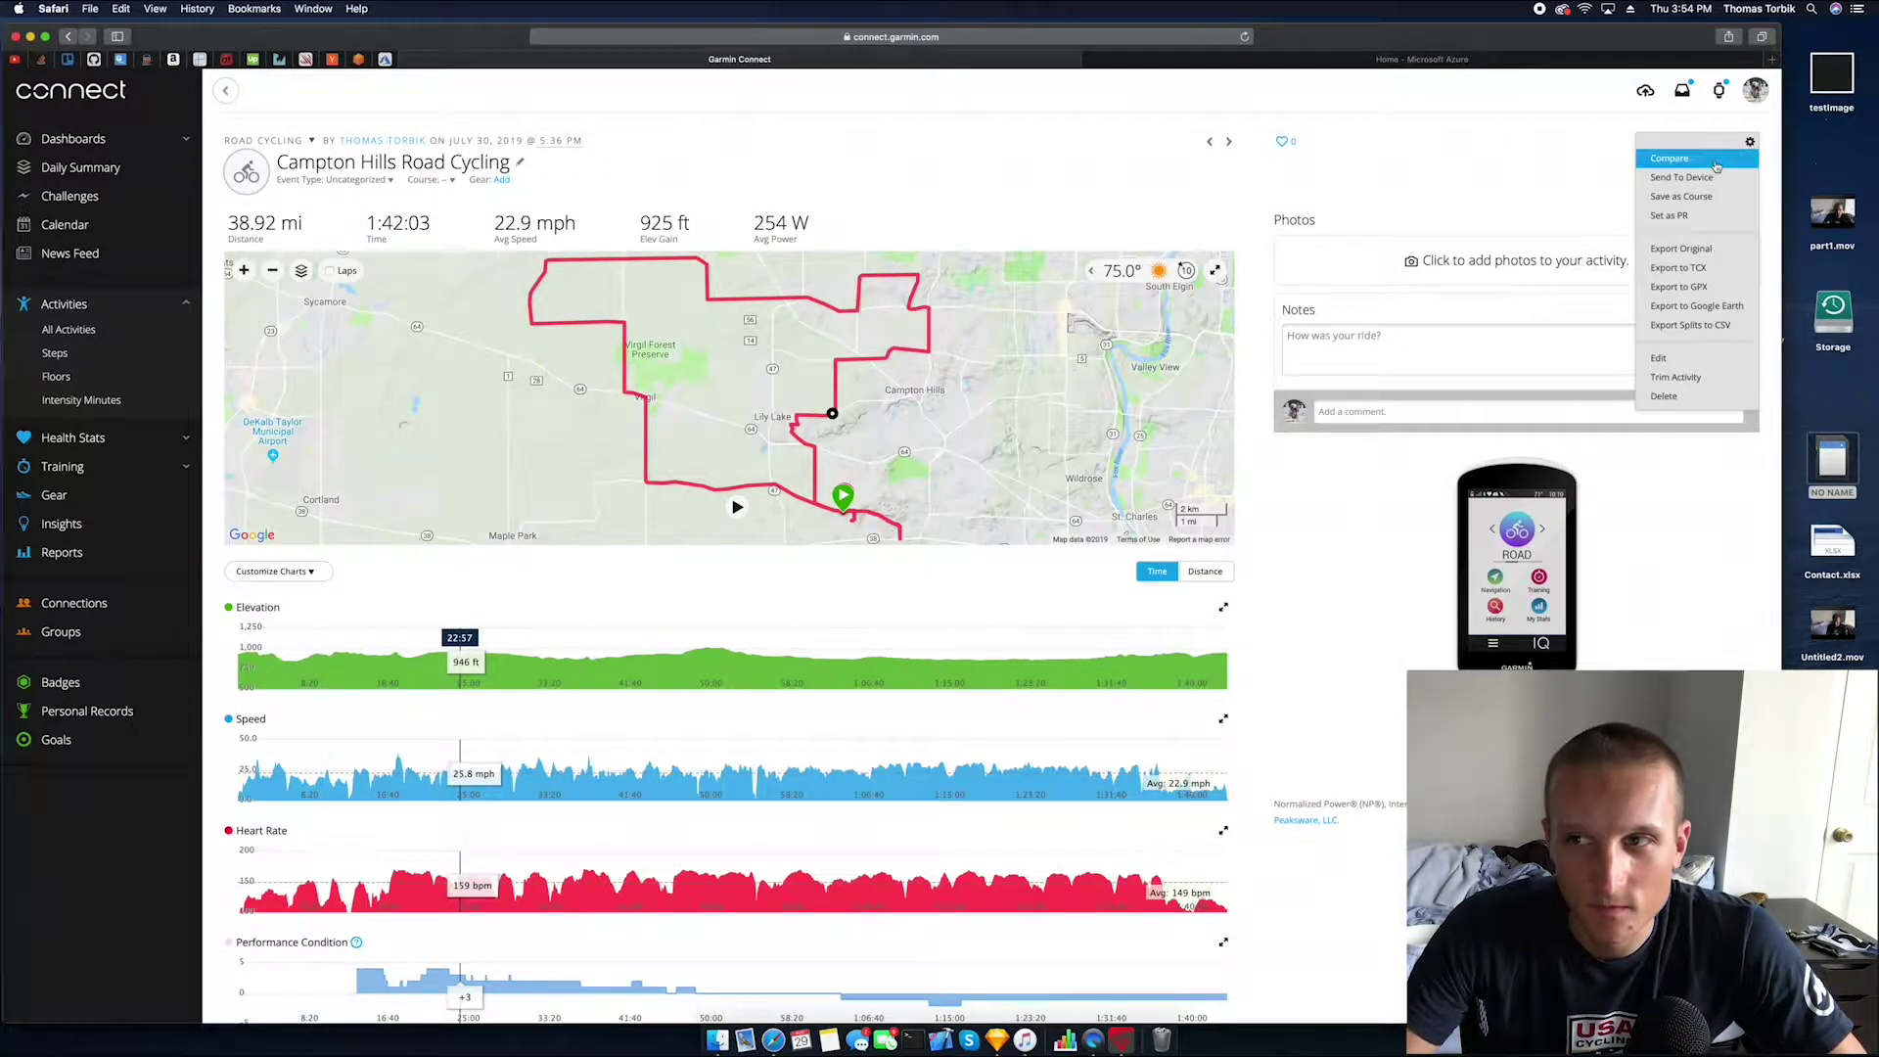
click(1710, 247)
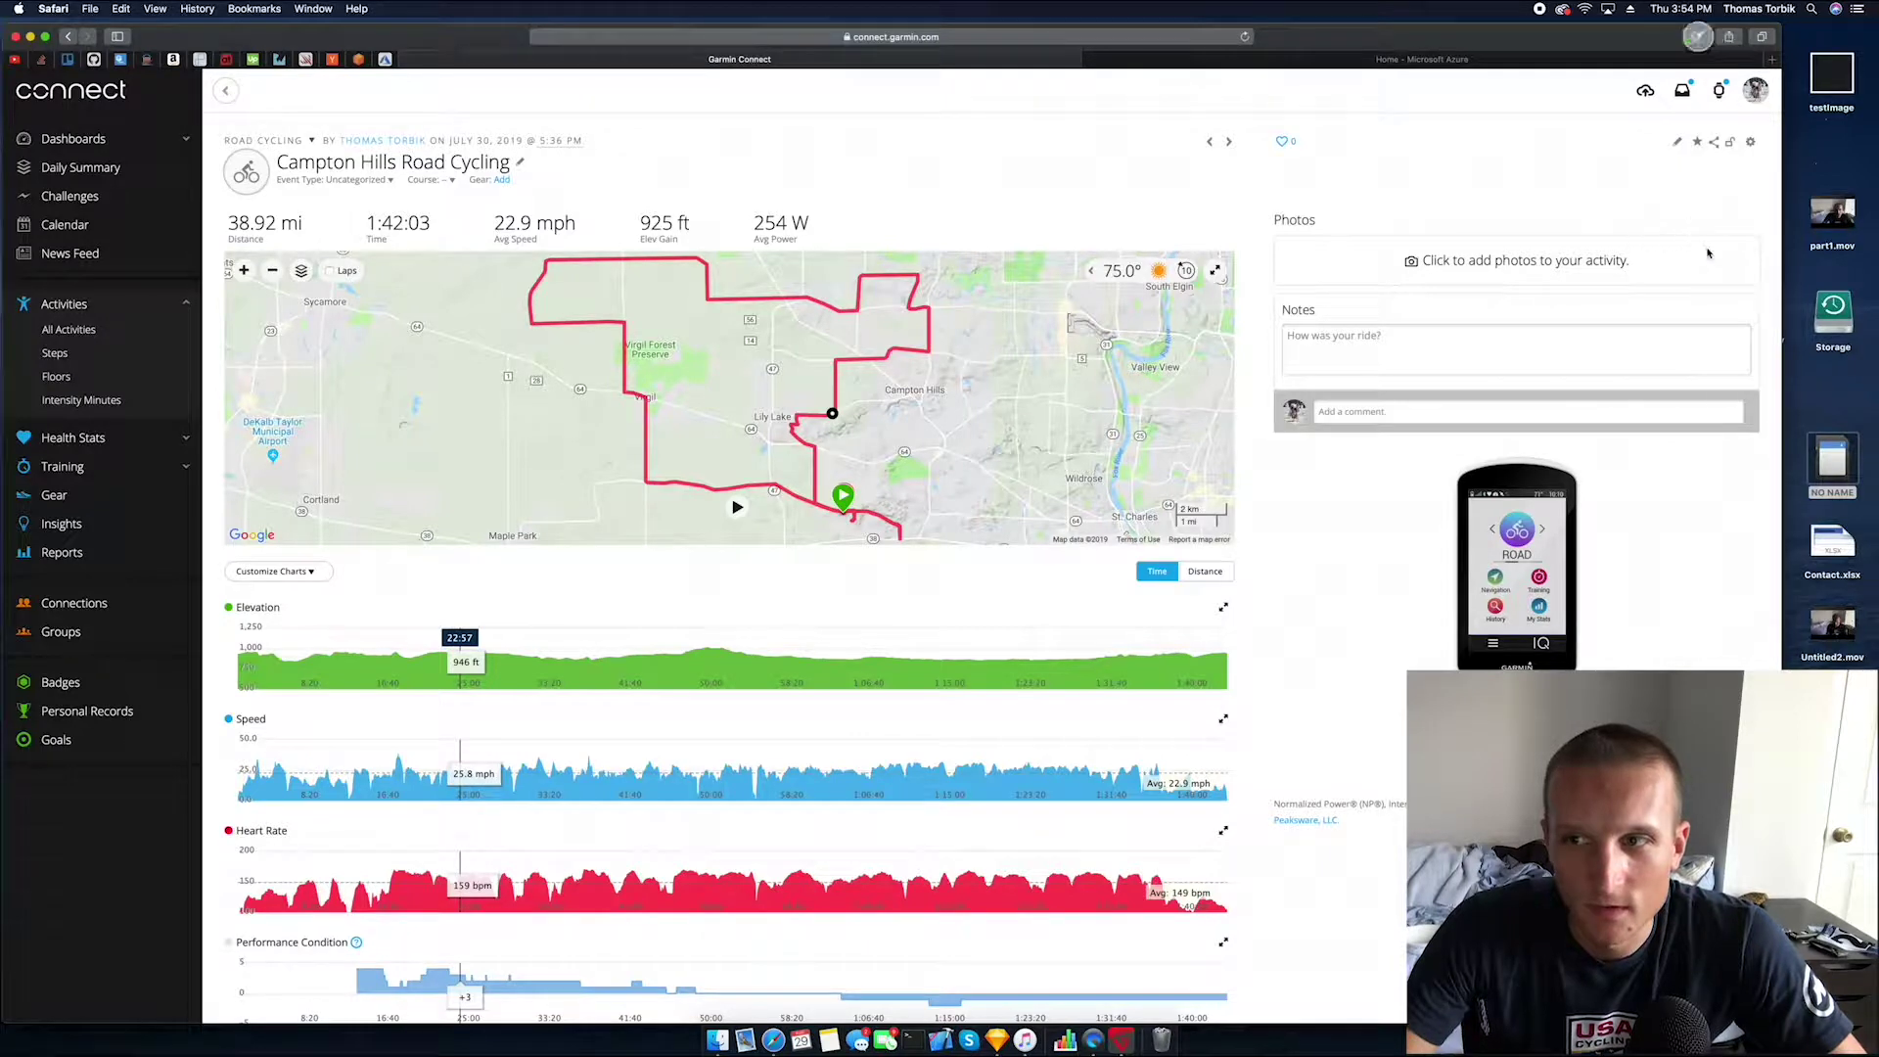
click(1696, 37)
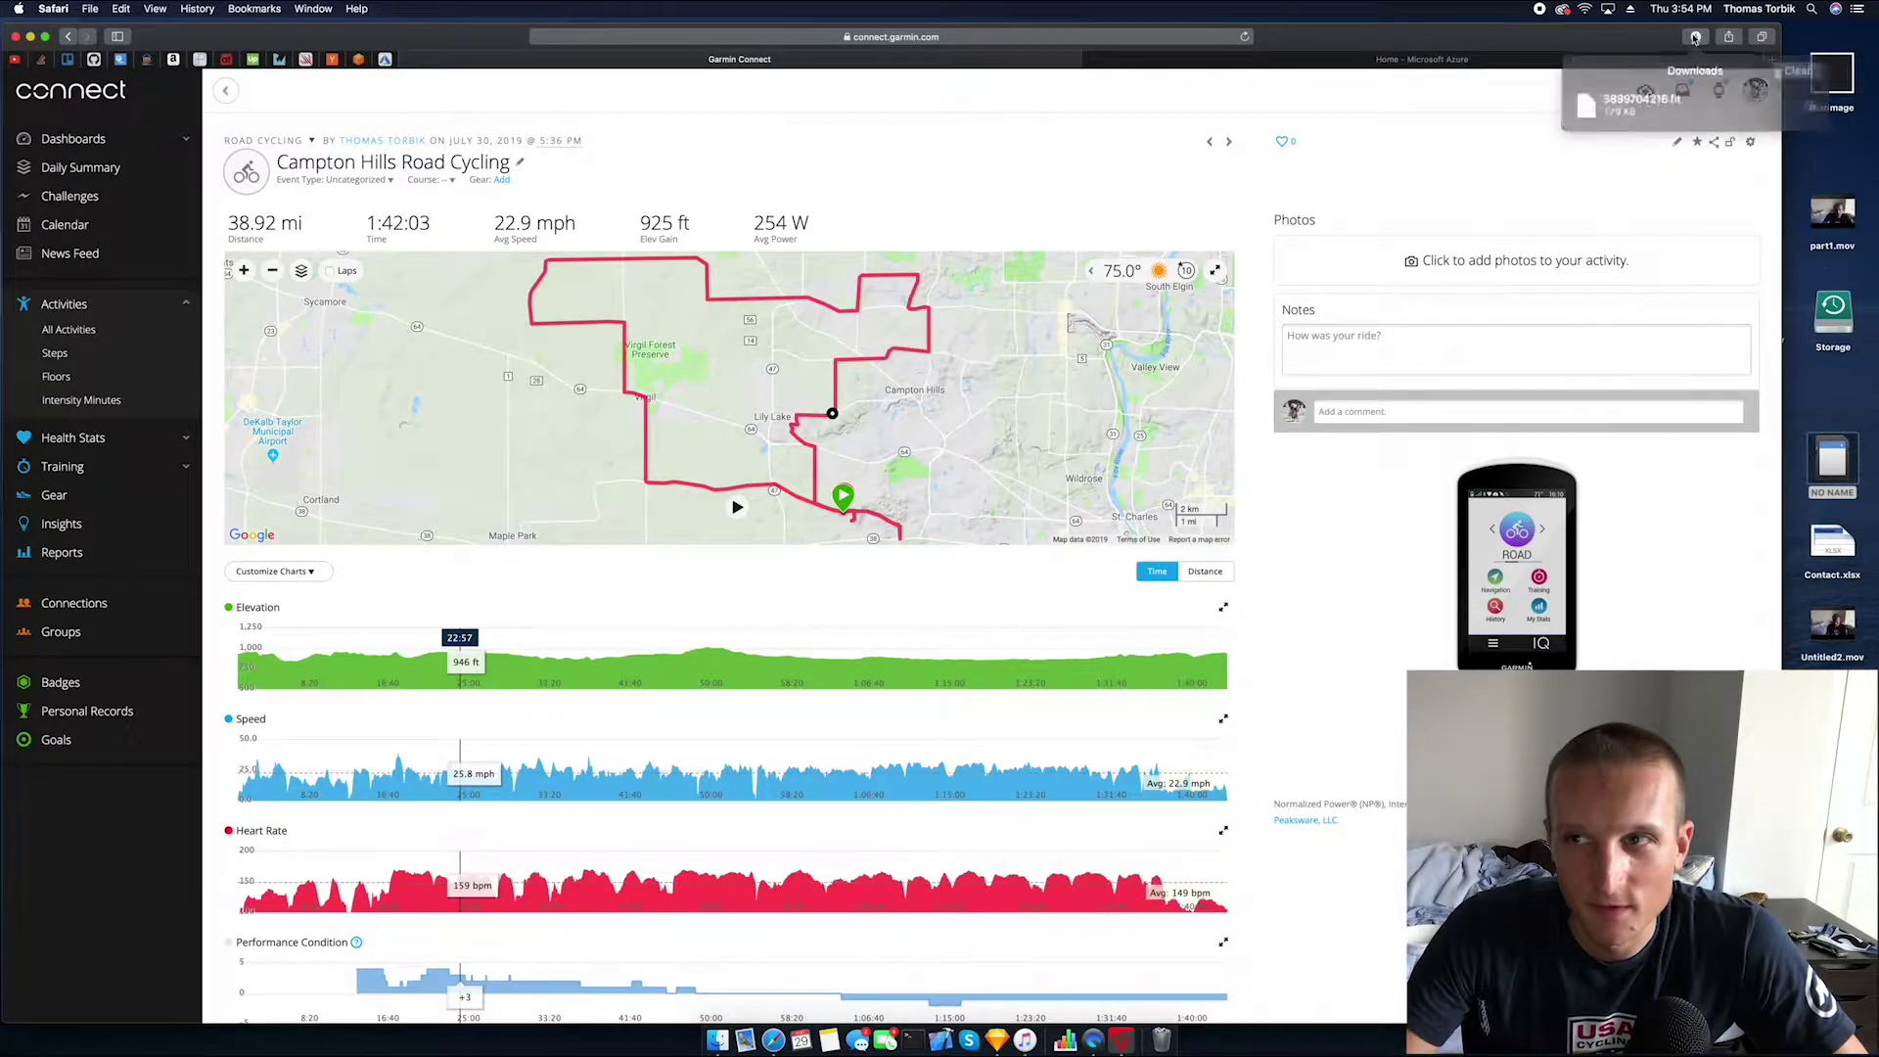
click(1686, 106)
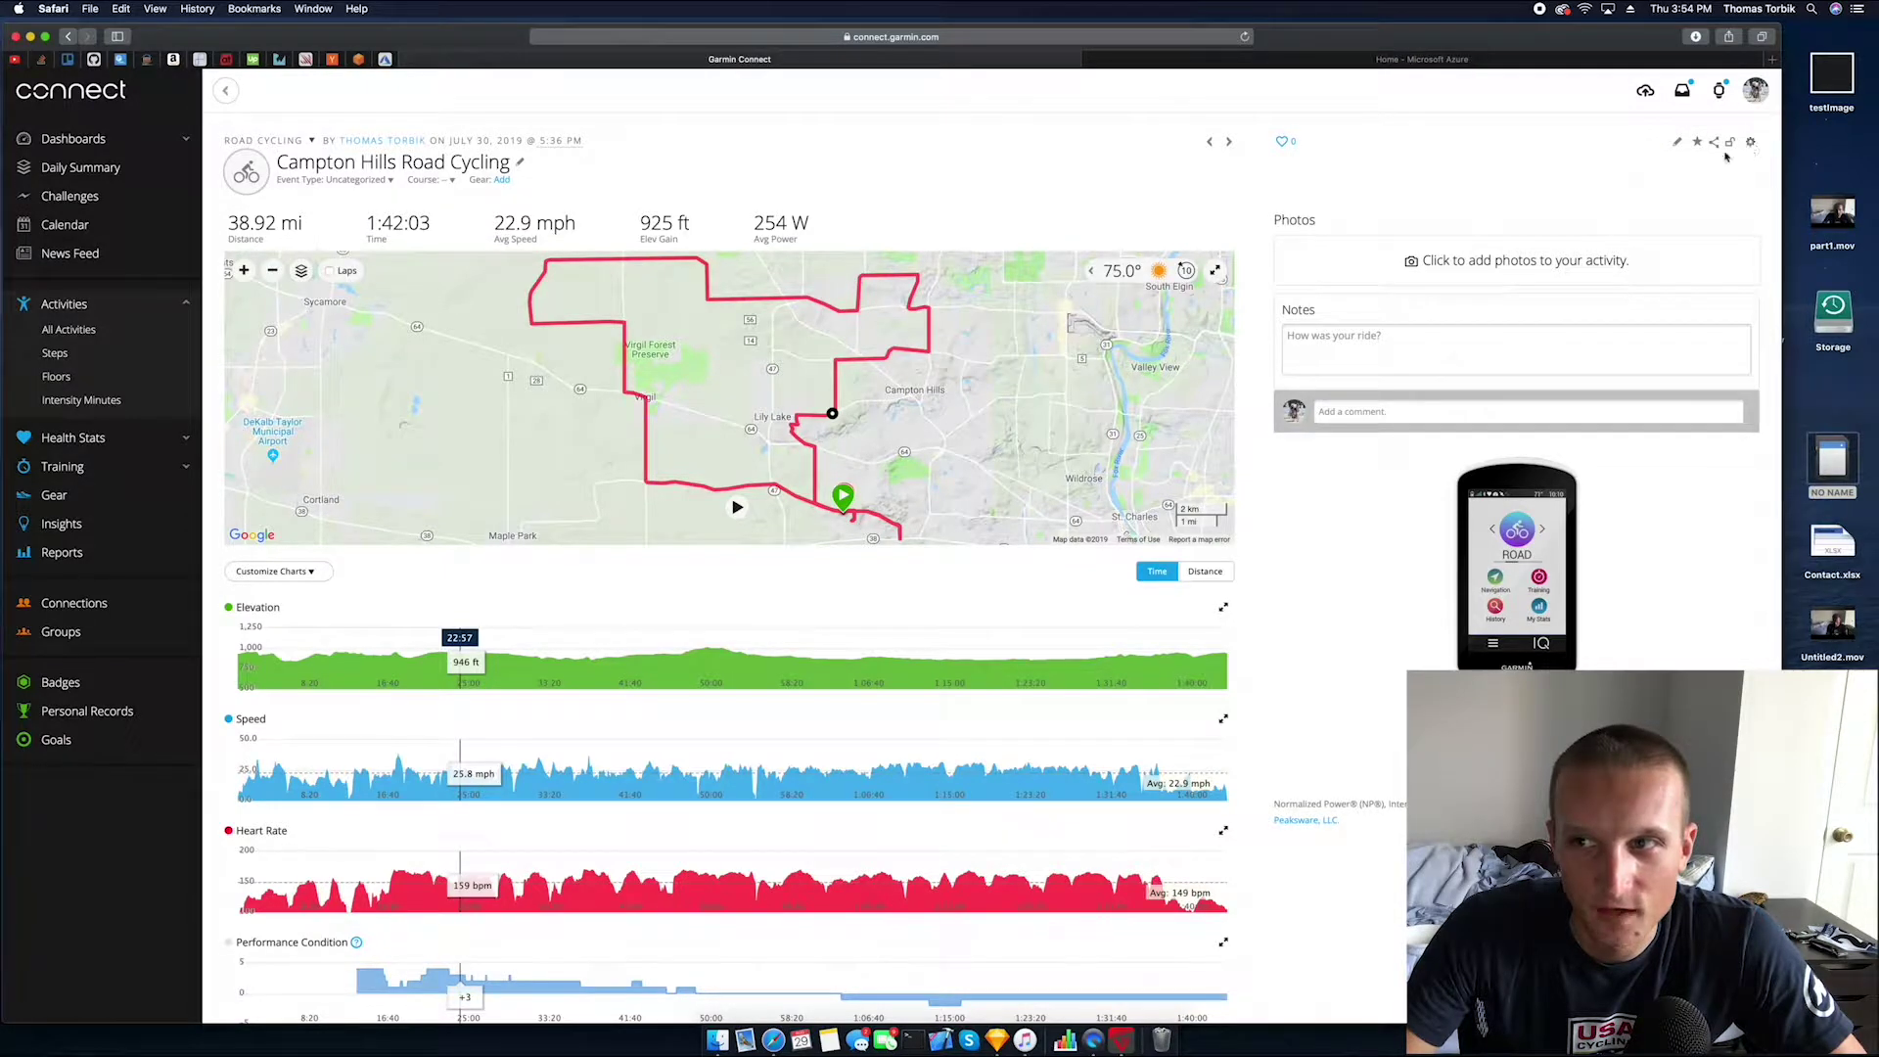
Export the original file again, confirm it in Downloads, and close Safari
click(1752, 145)
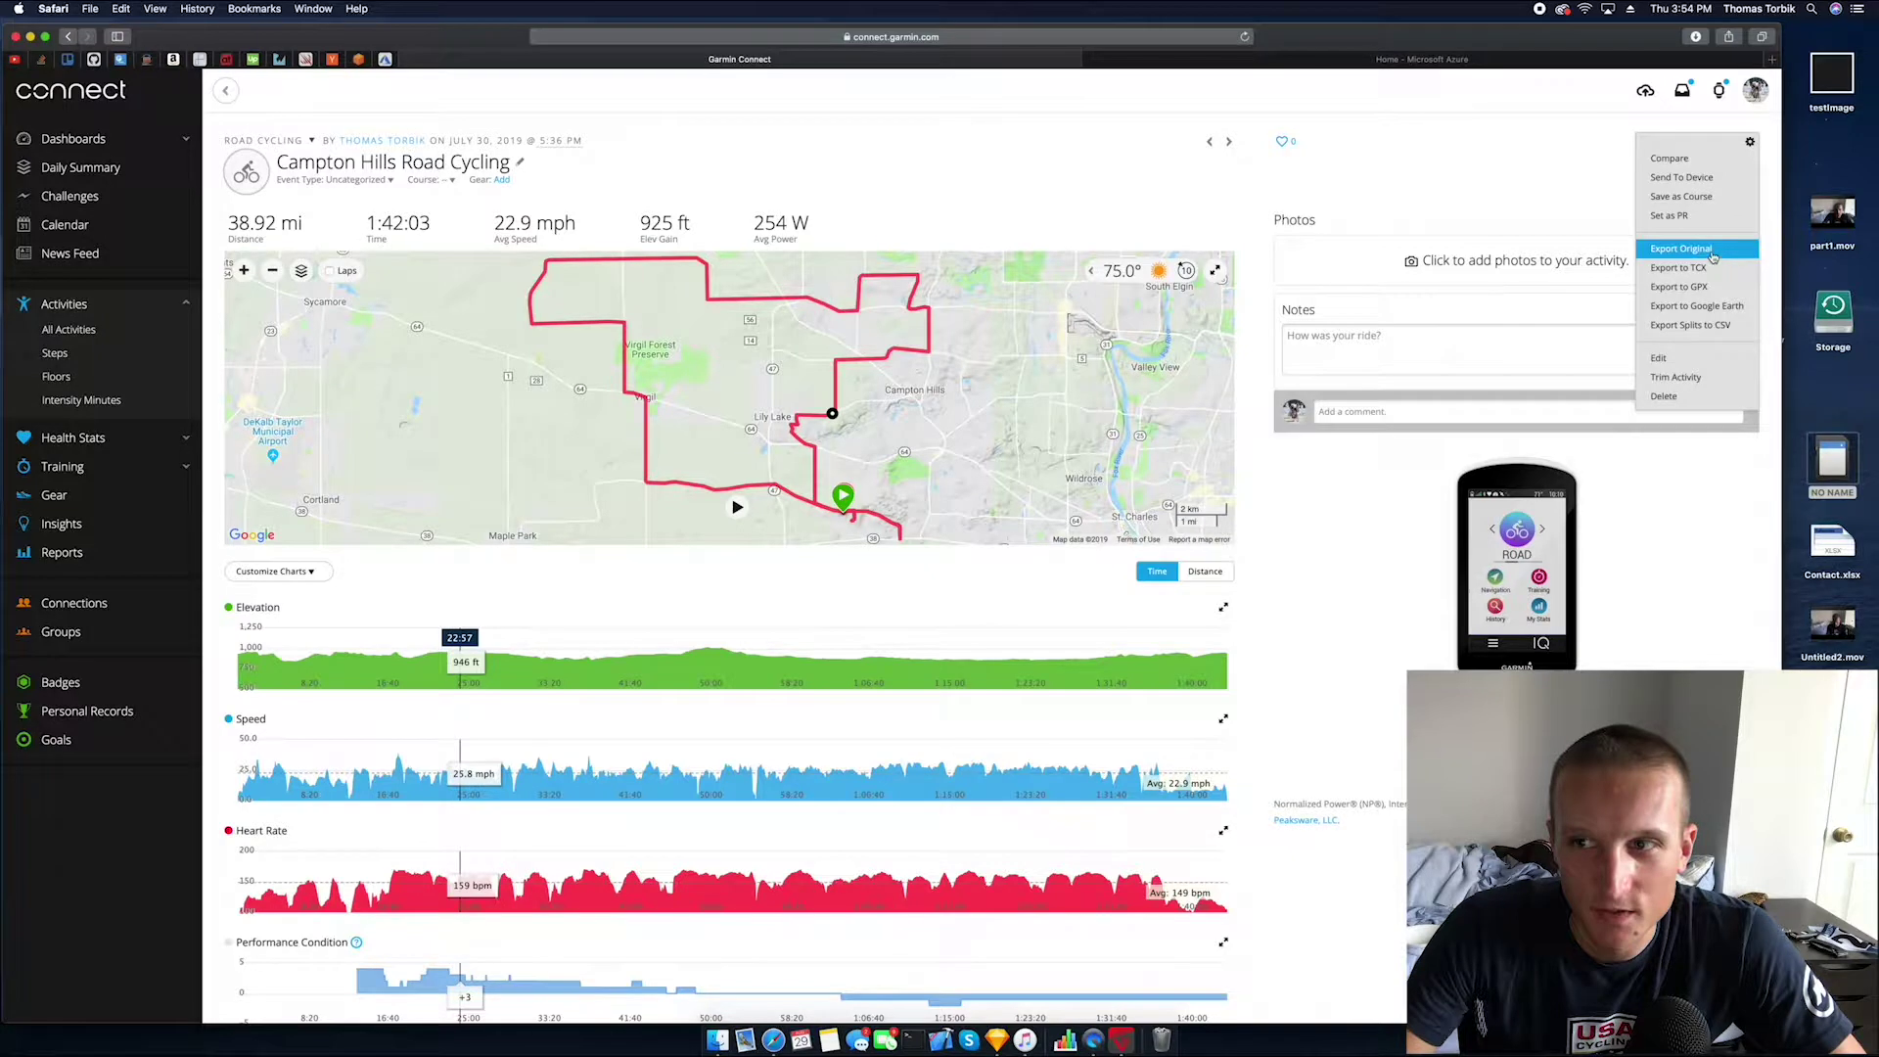
click(1666, 245)
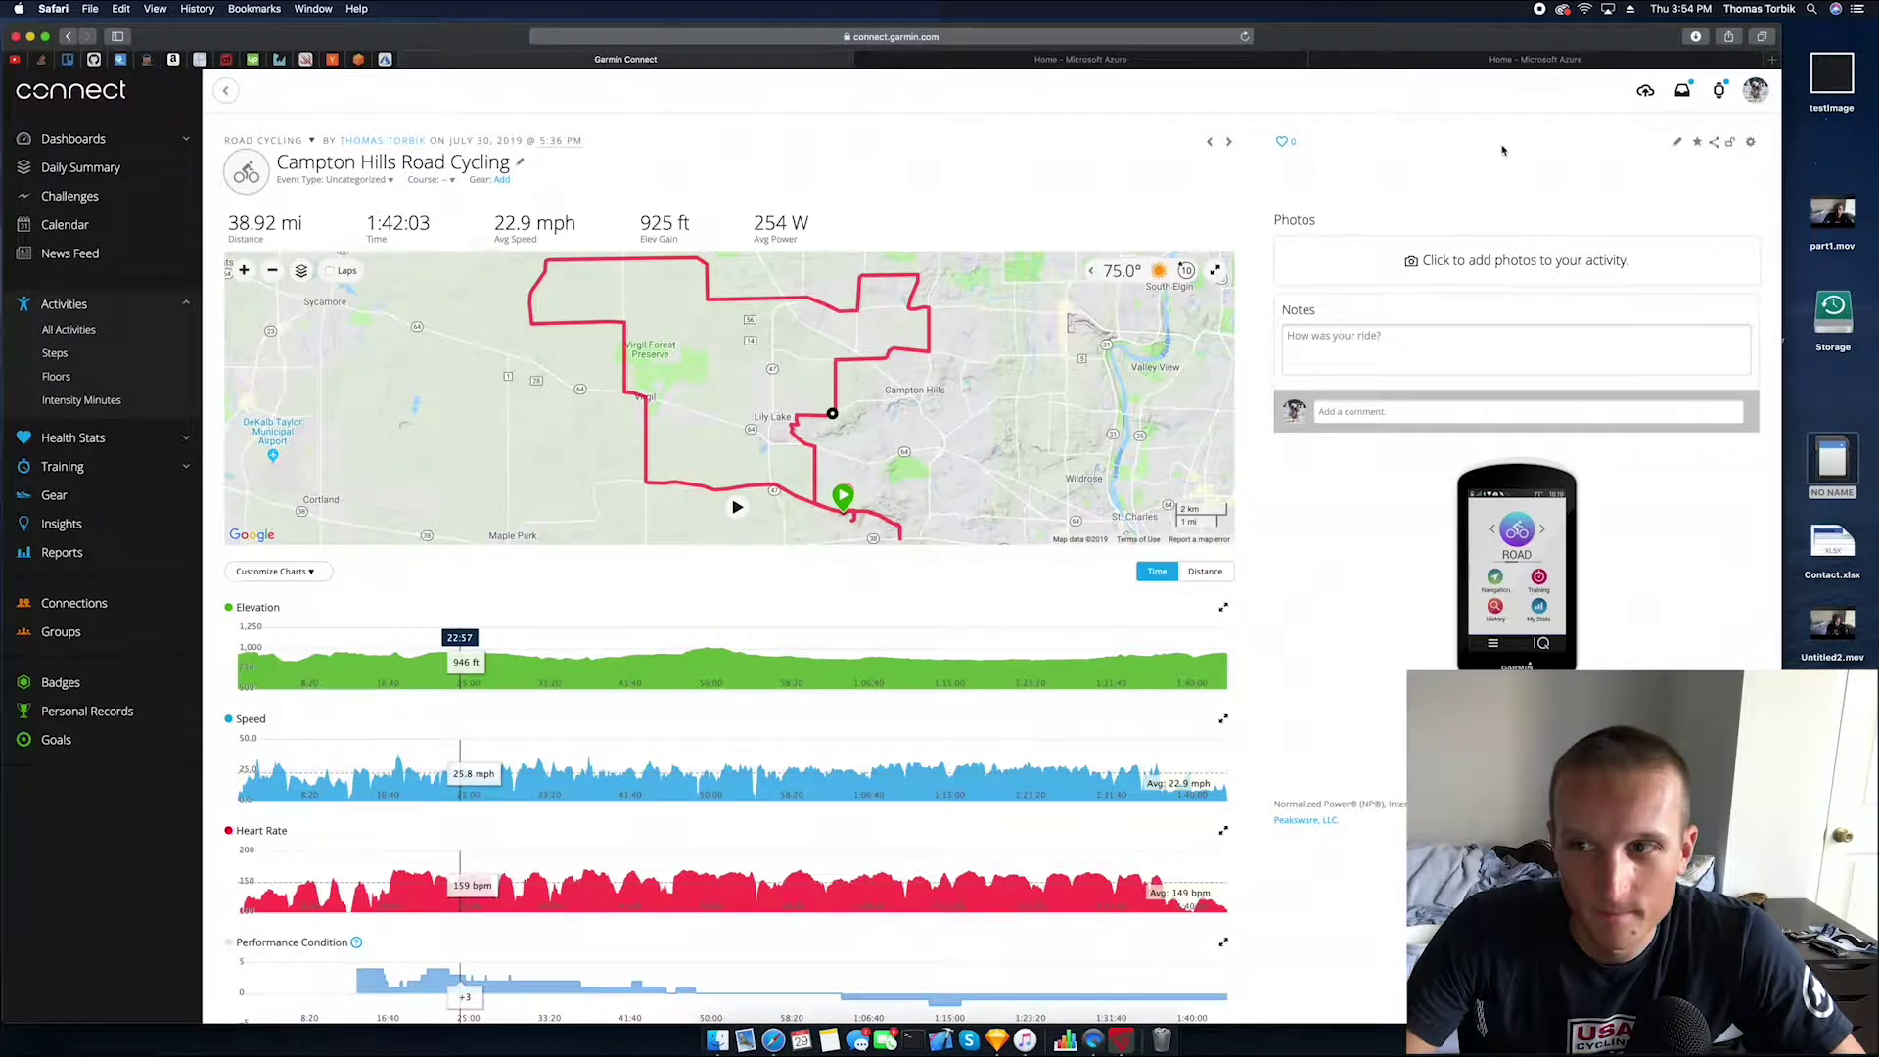
click(1695, 39)
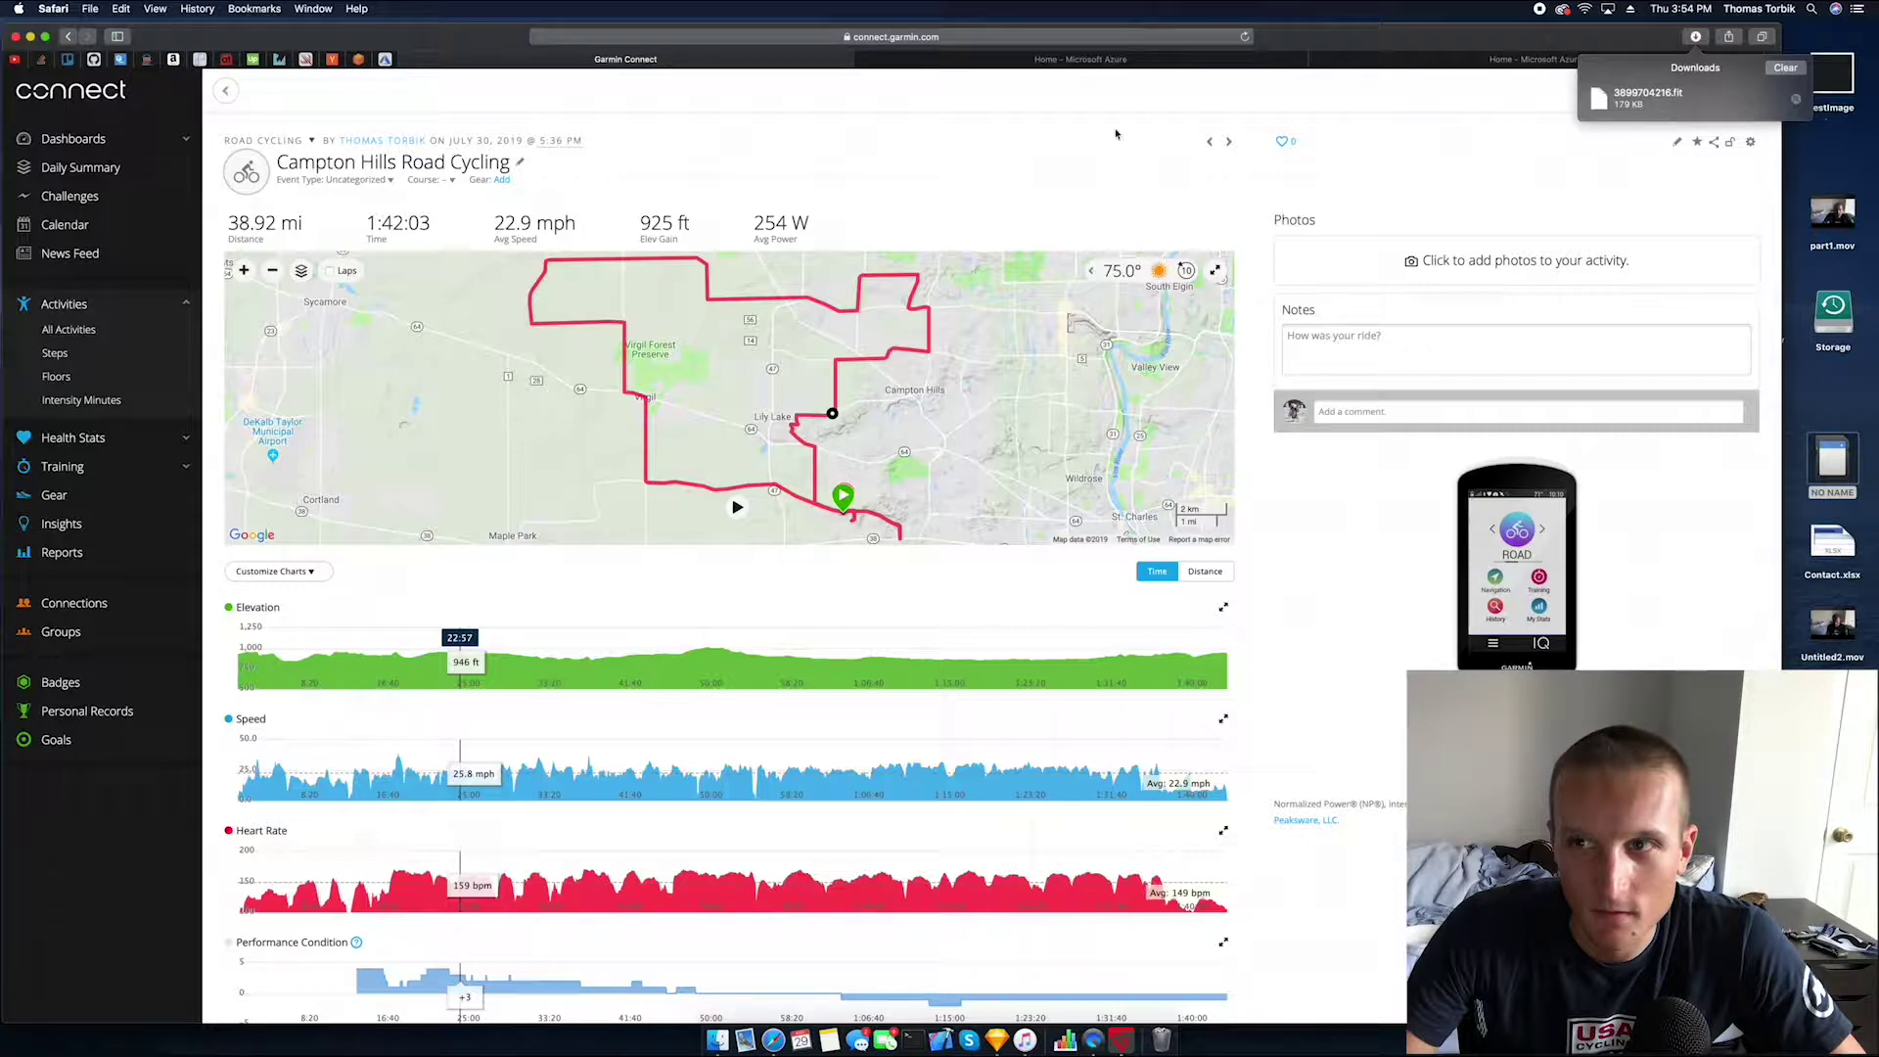
click(15, 37)
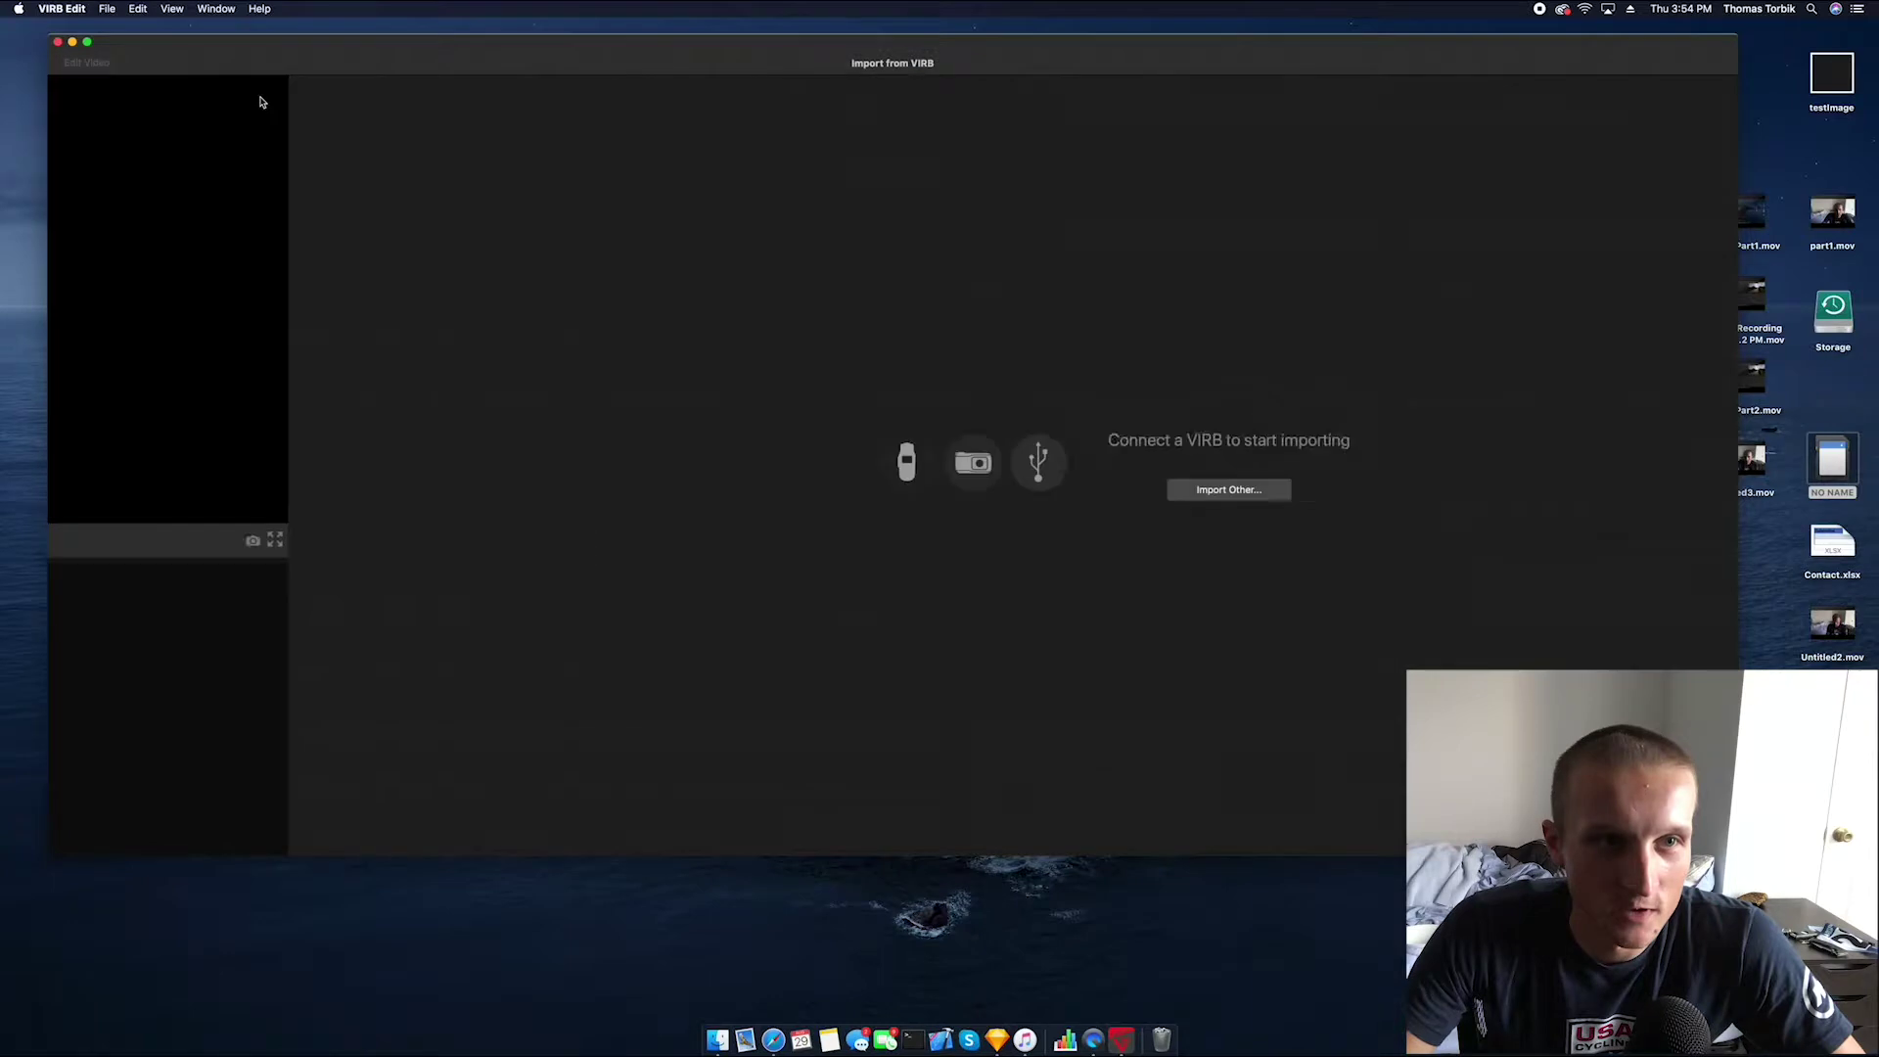
Import My Movie 4.mp4 from IndividualYTVids > VideoWorkflow using Import Only, without copying
click(263, 92)
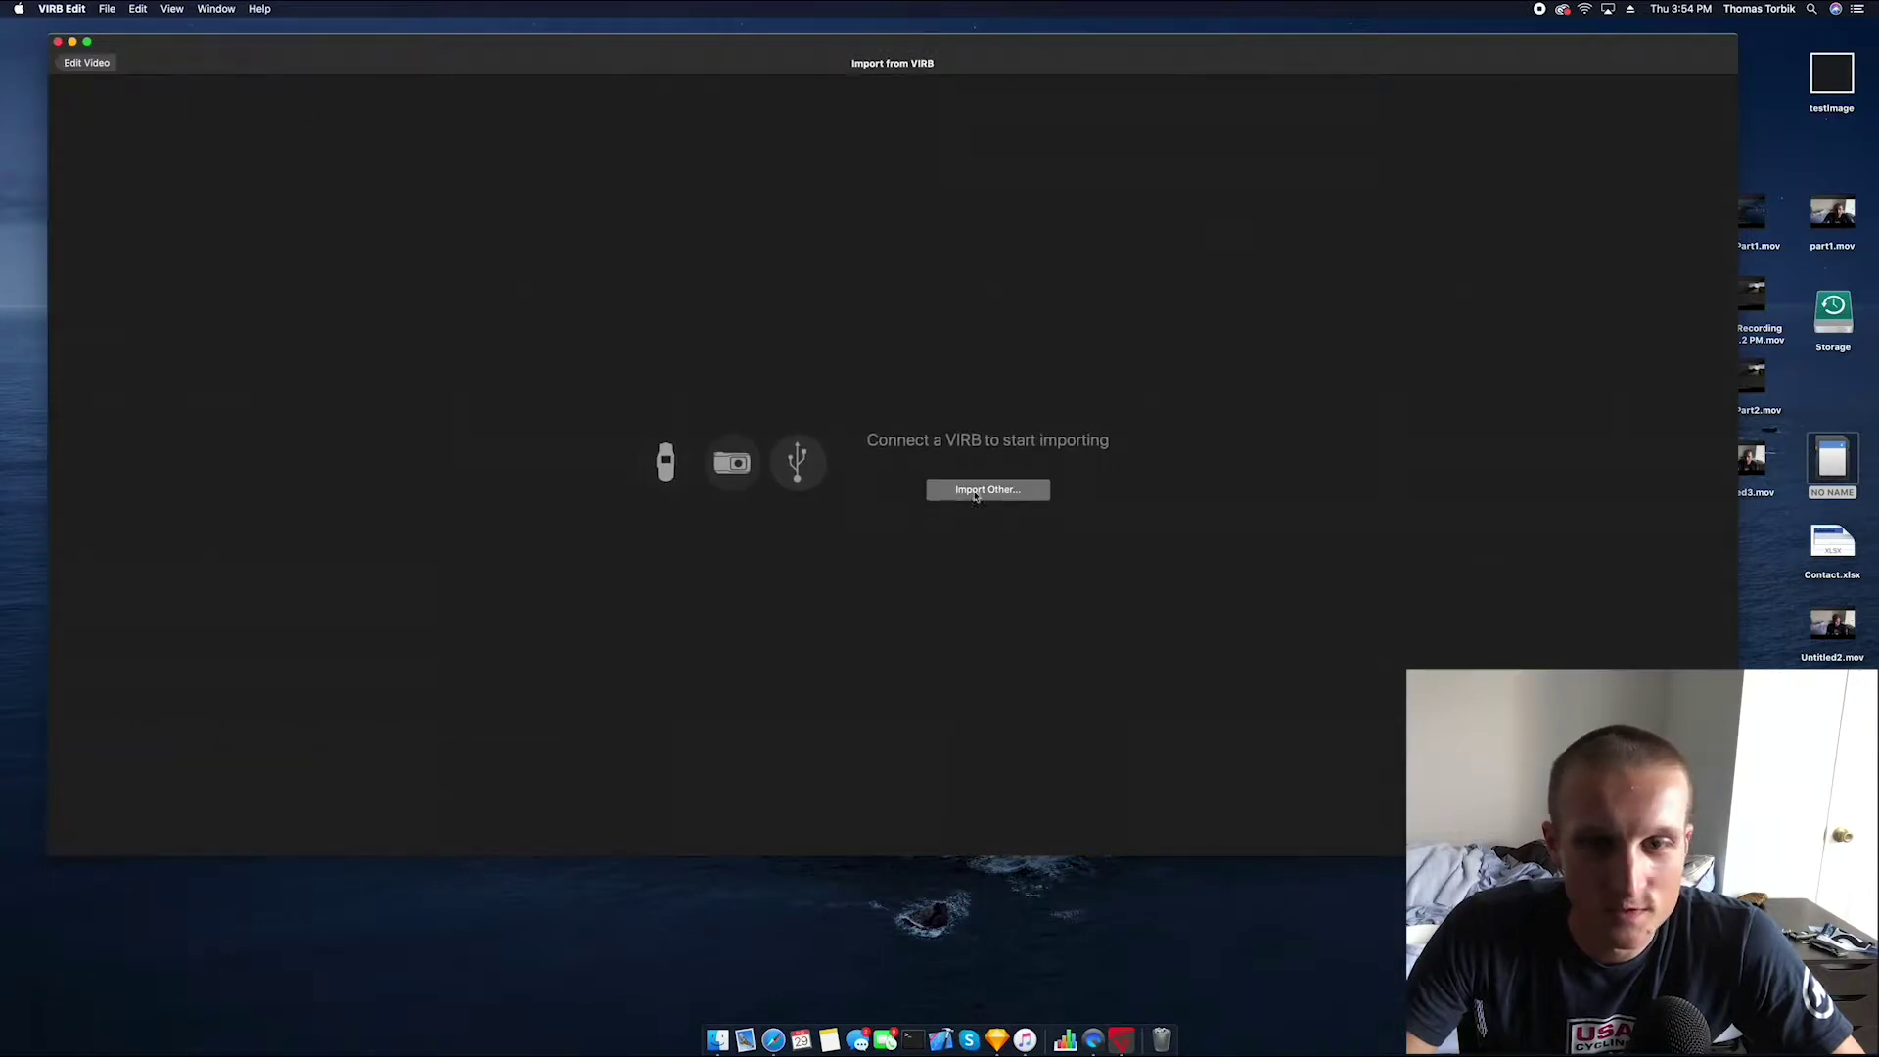
click(978, 492)
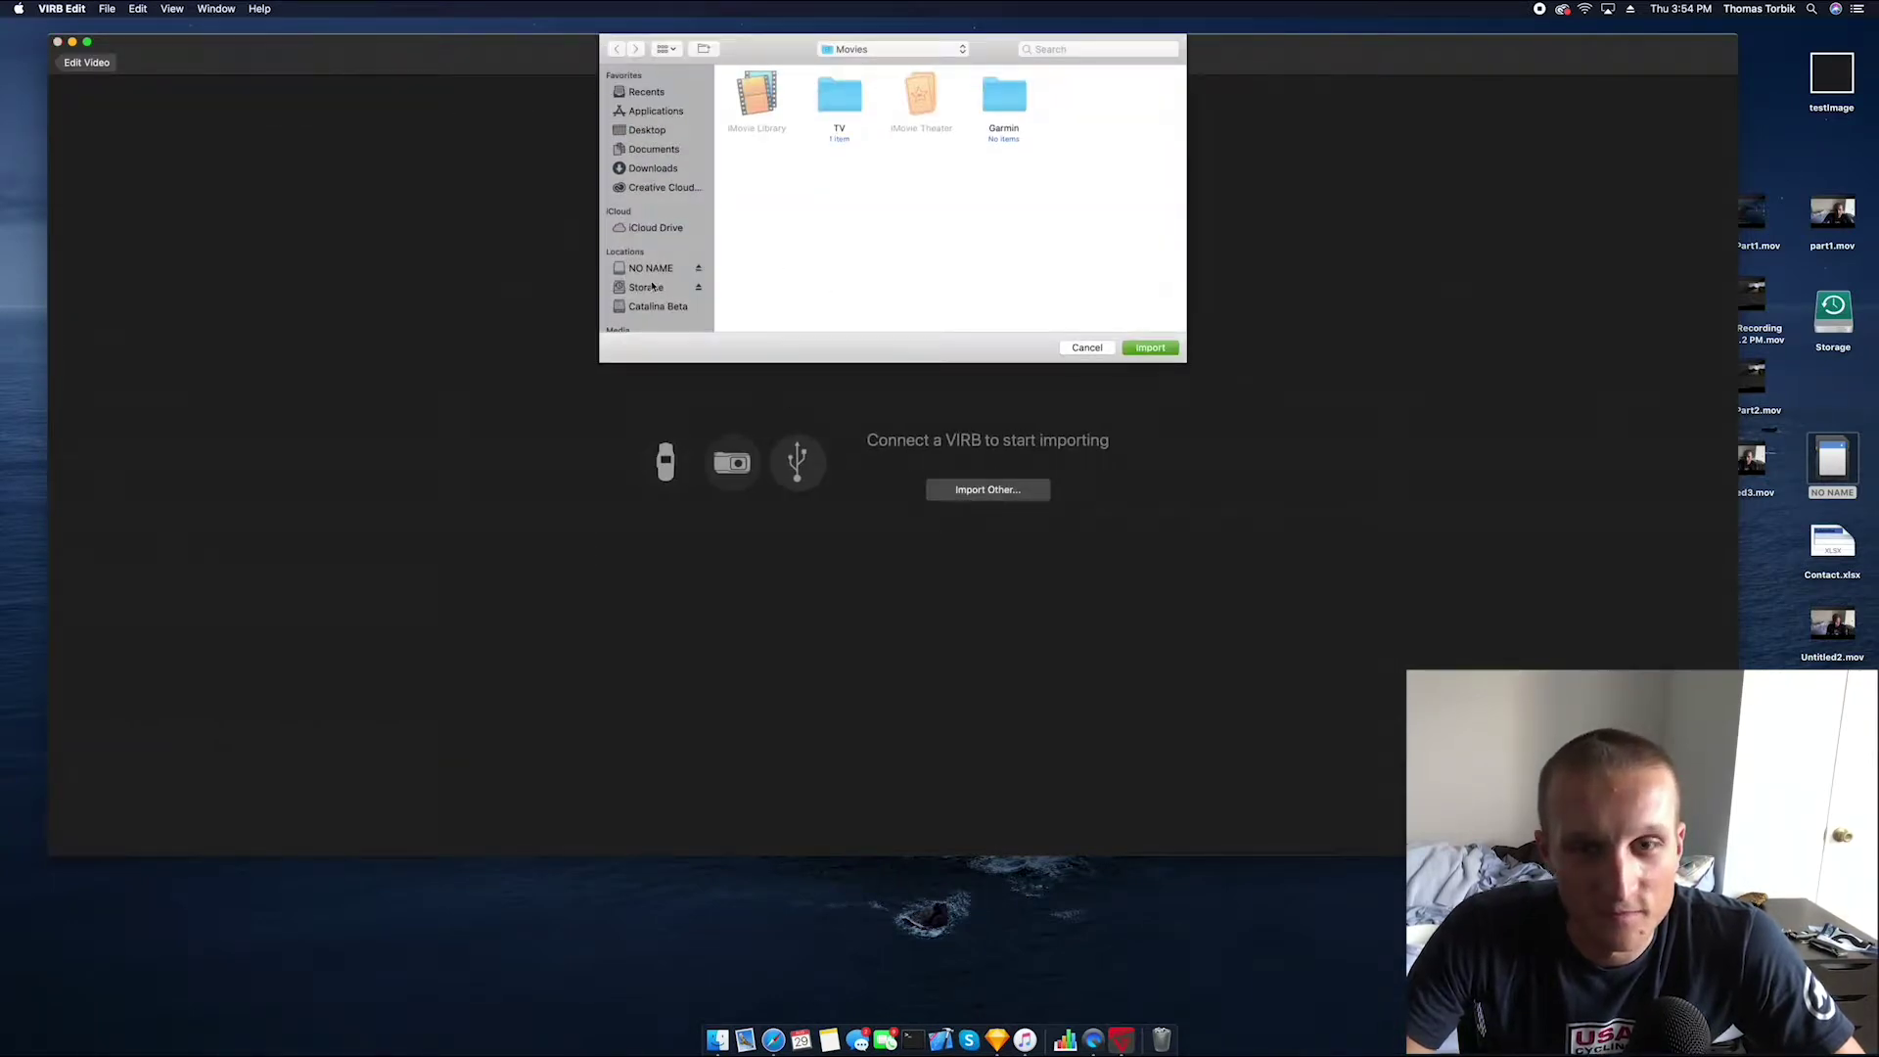
click(646, 287)
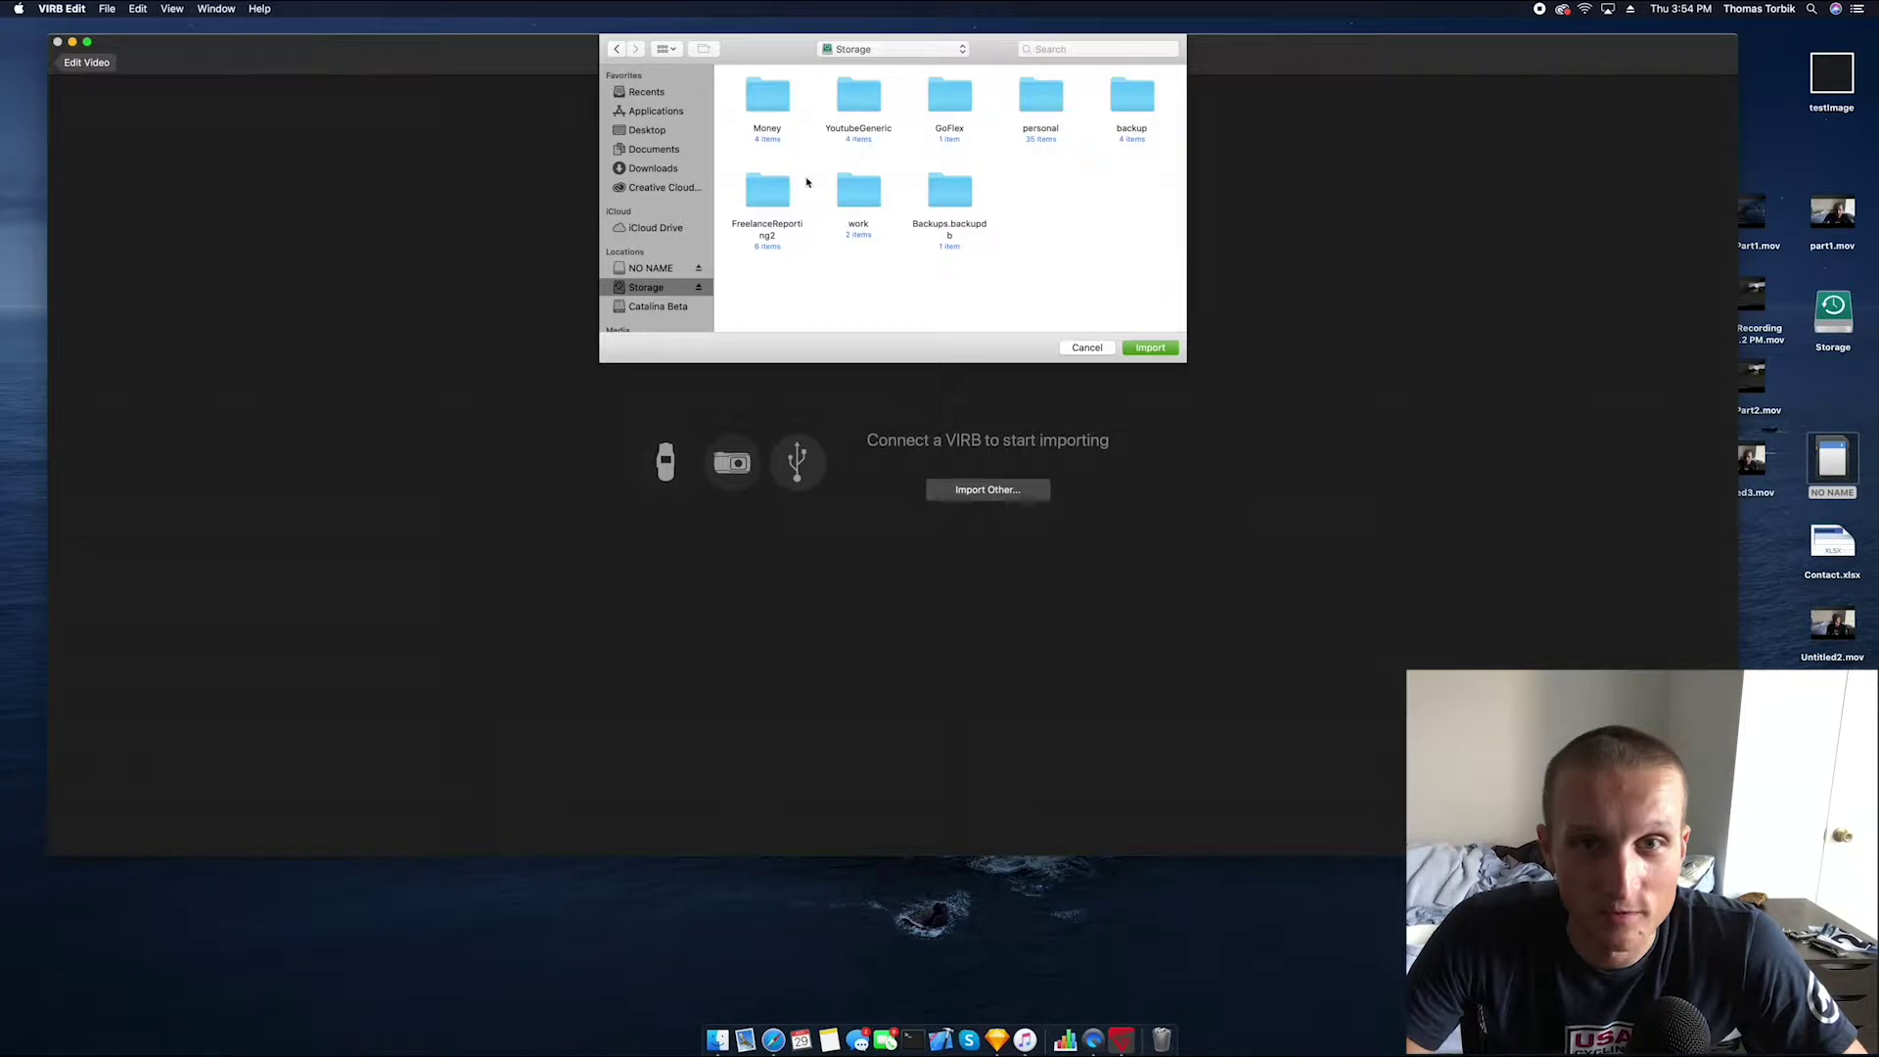
double_click(1054, 106)
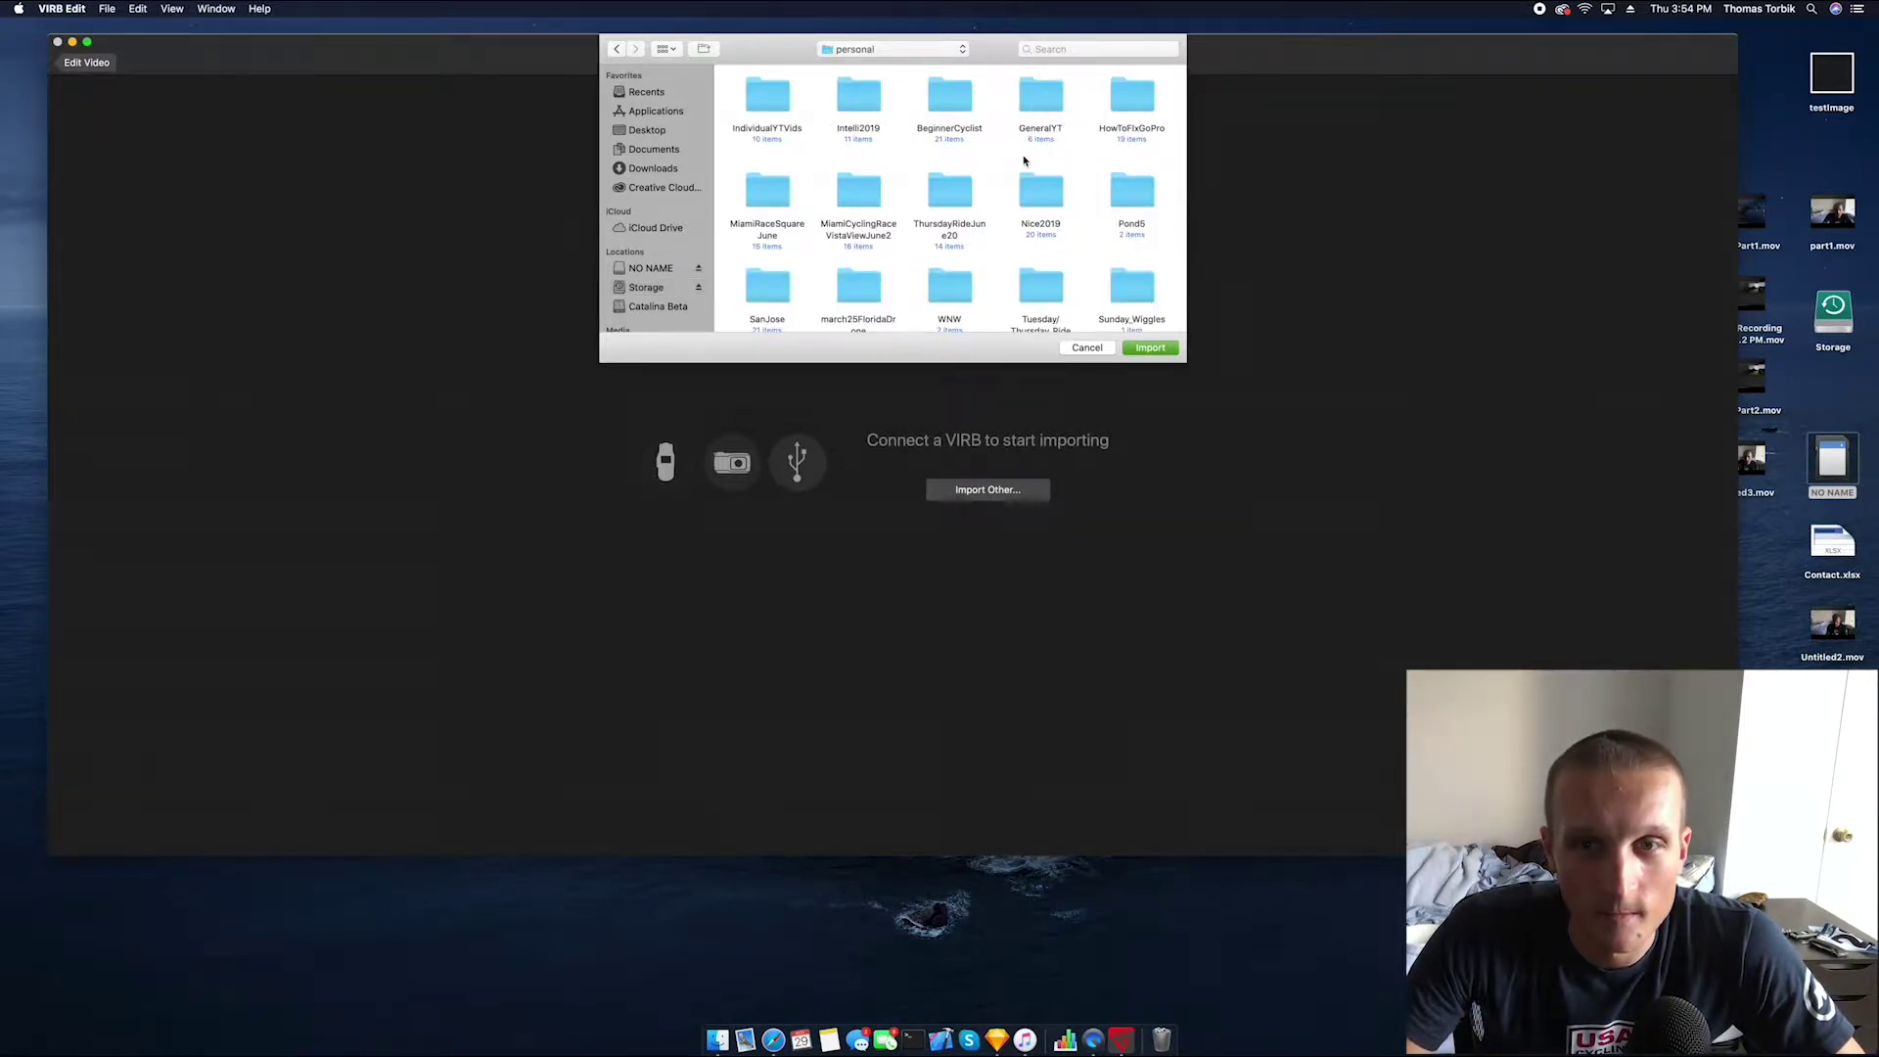
double_click(767, 98)
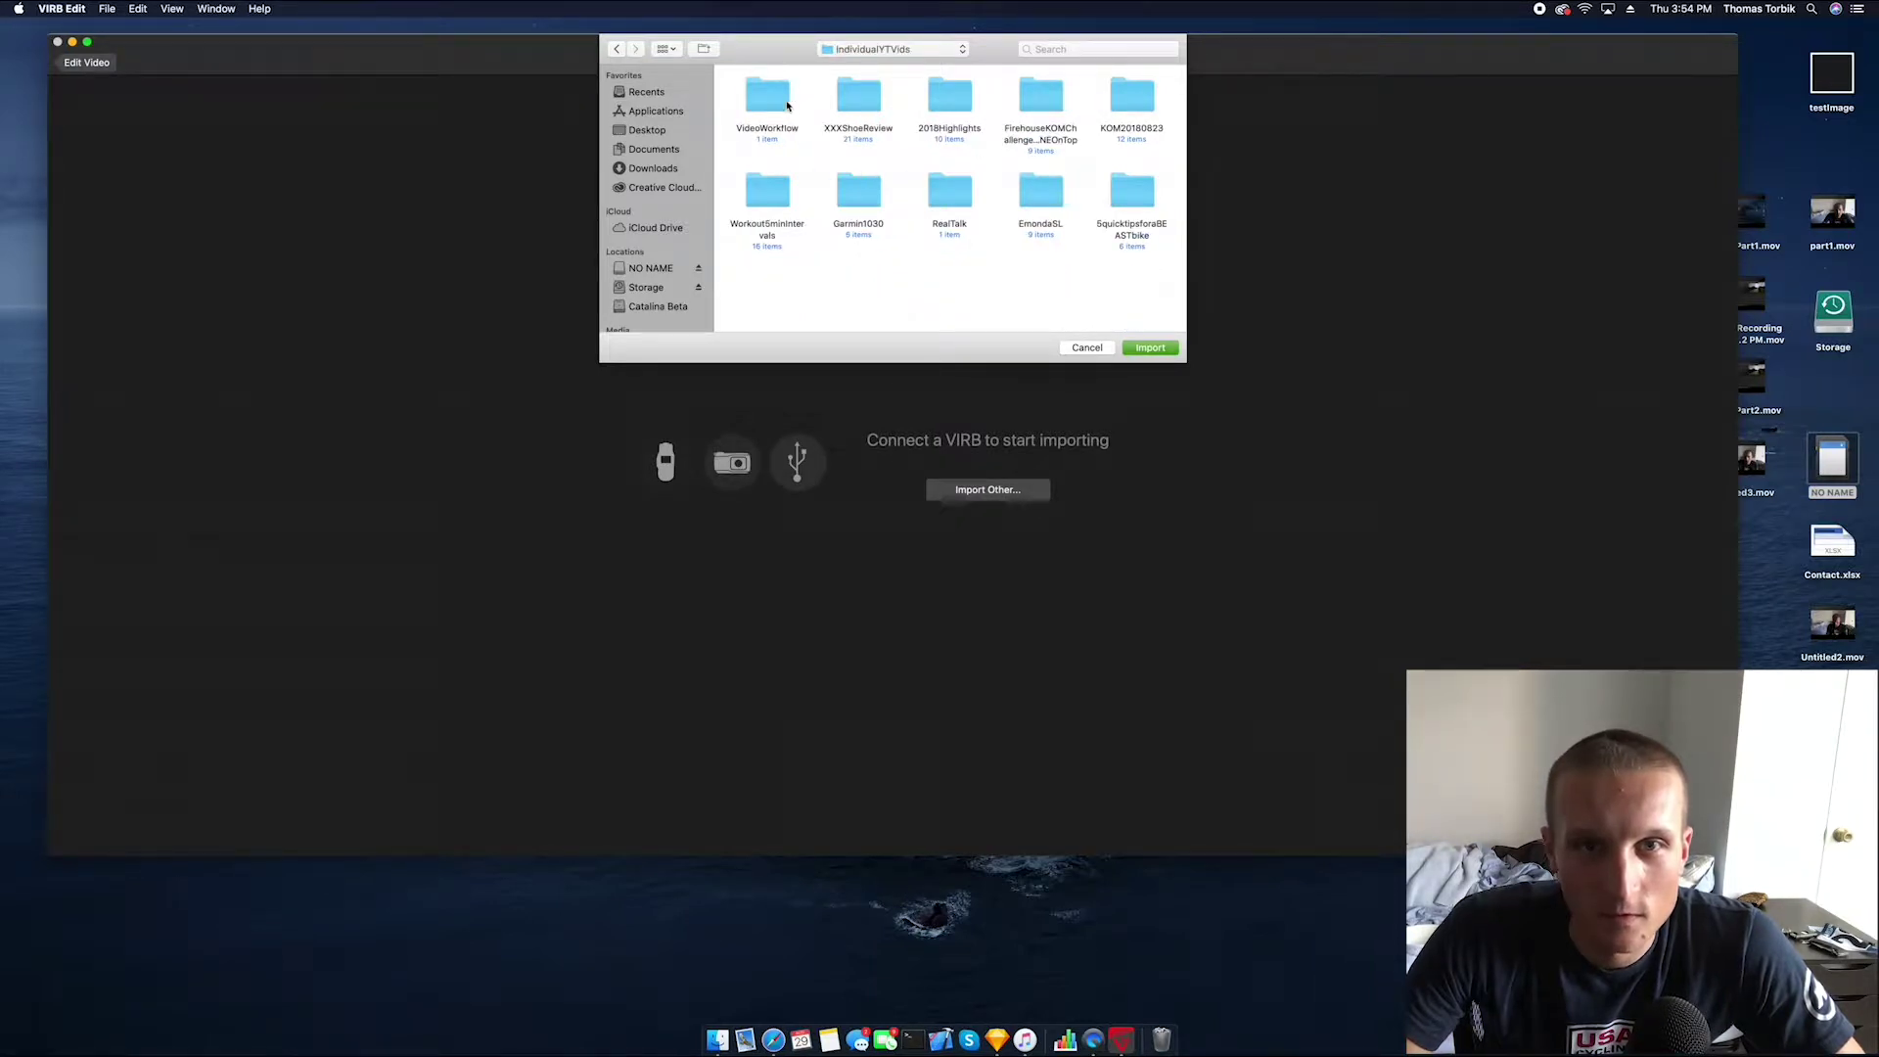
double_click(787, 105)
click(778, 100)
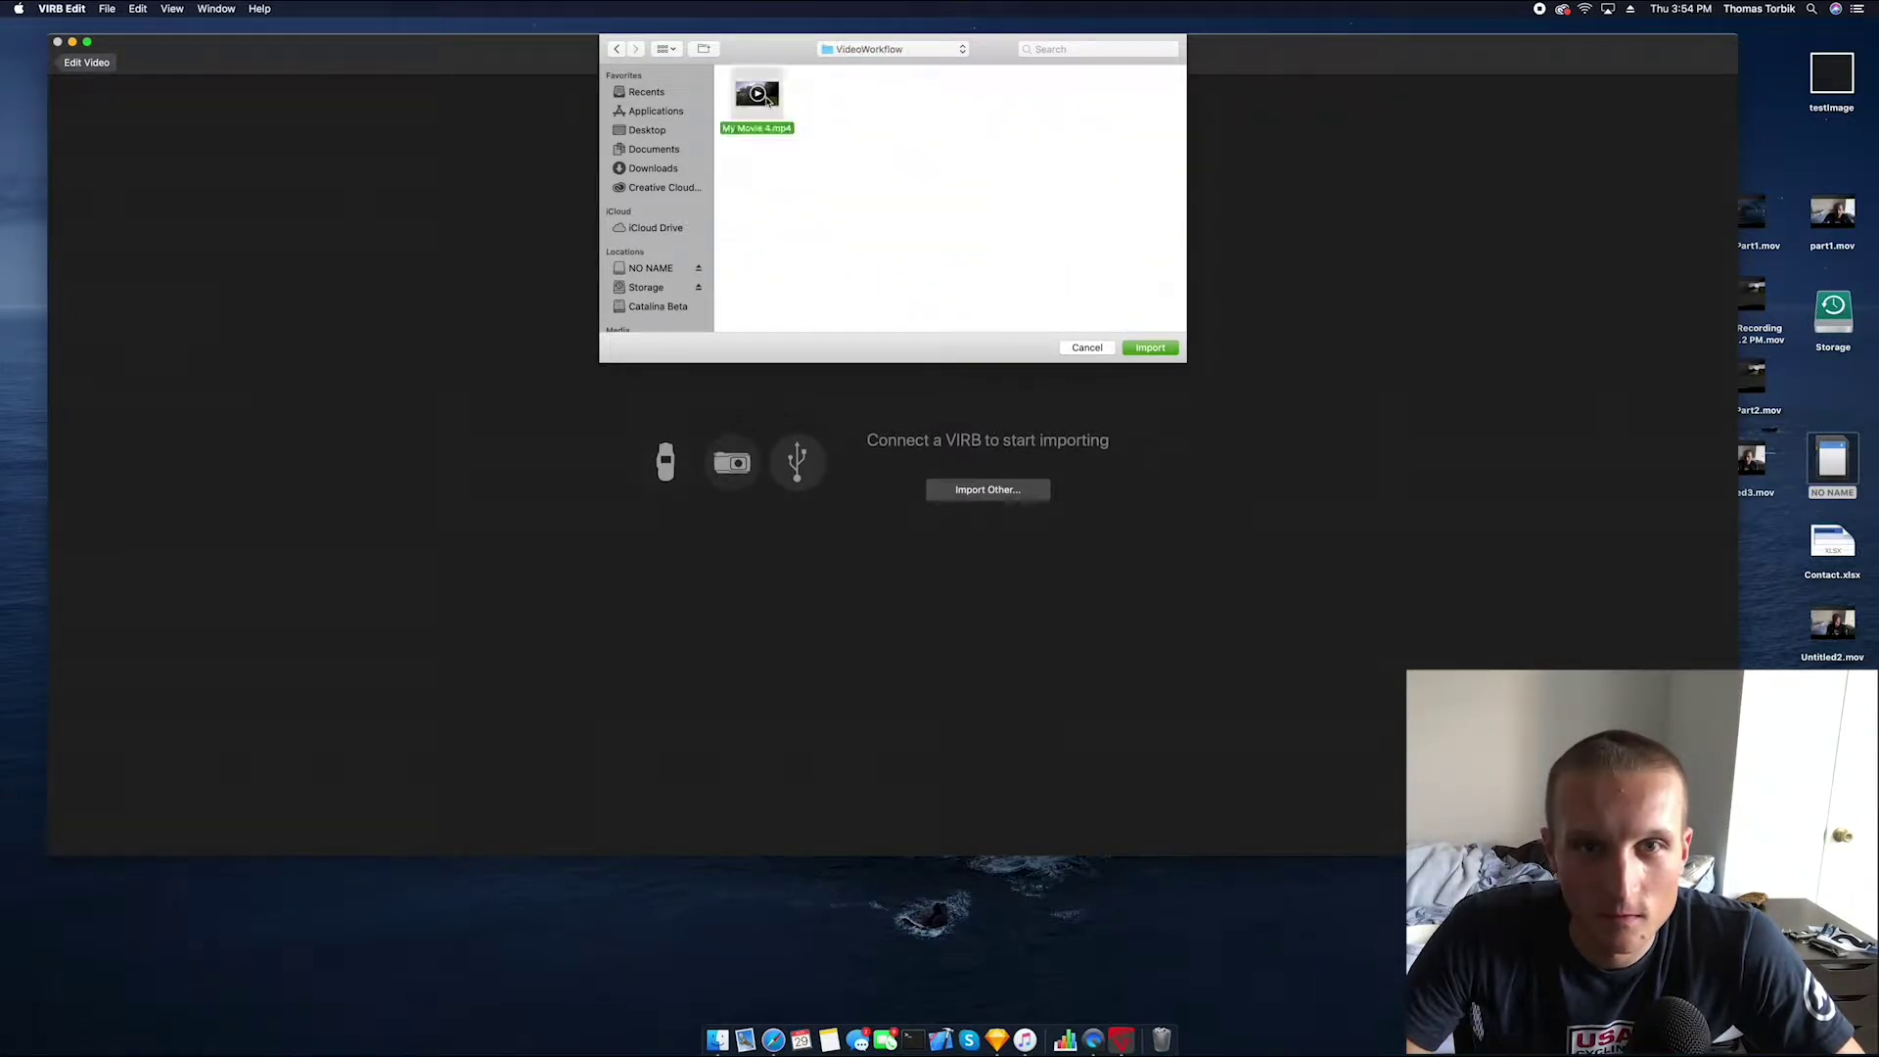
click(1135, 350)
click(924, 108)
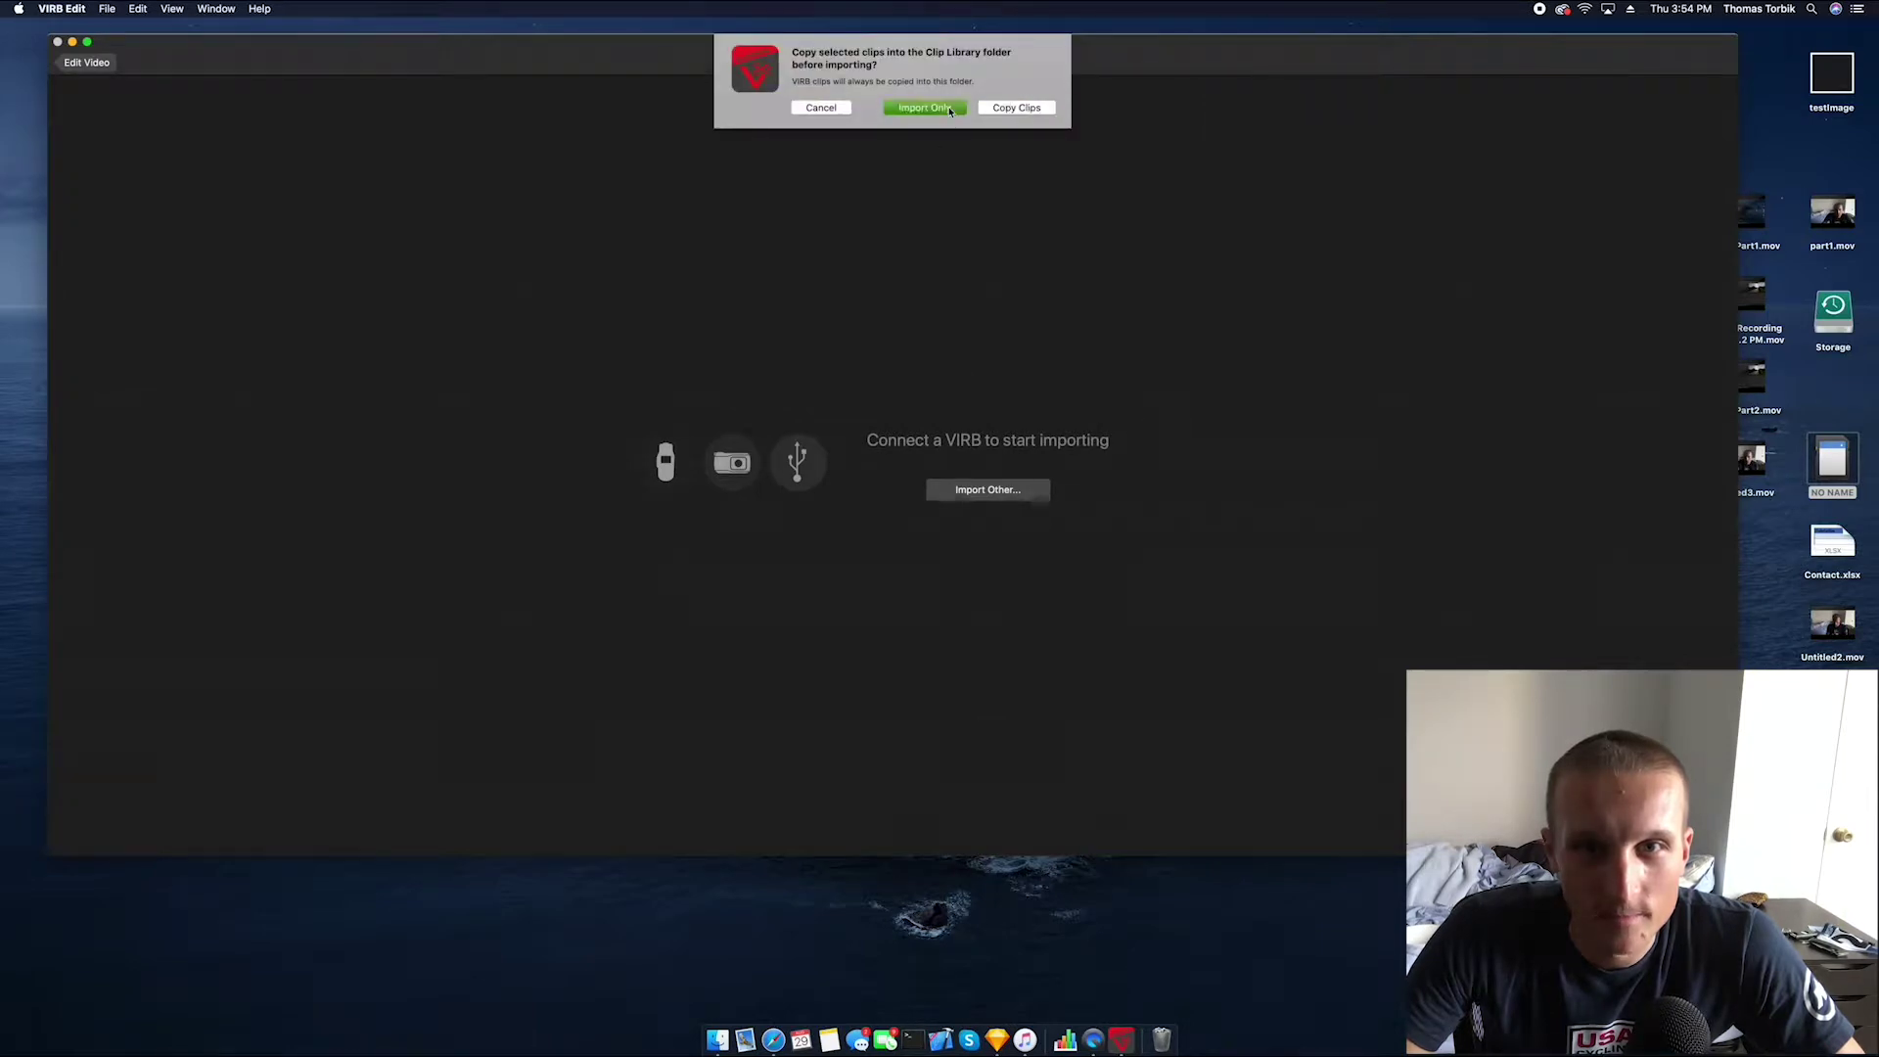
click(1043, 495)
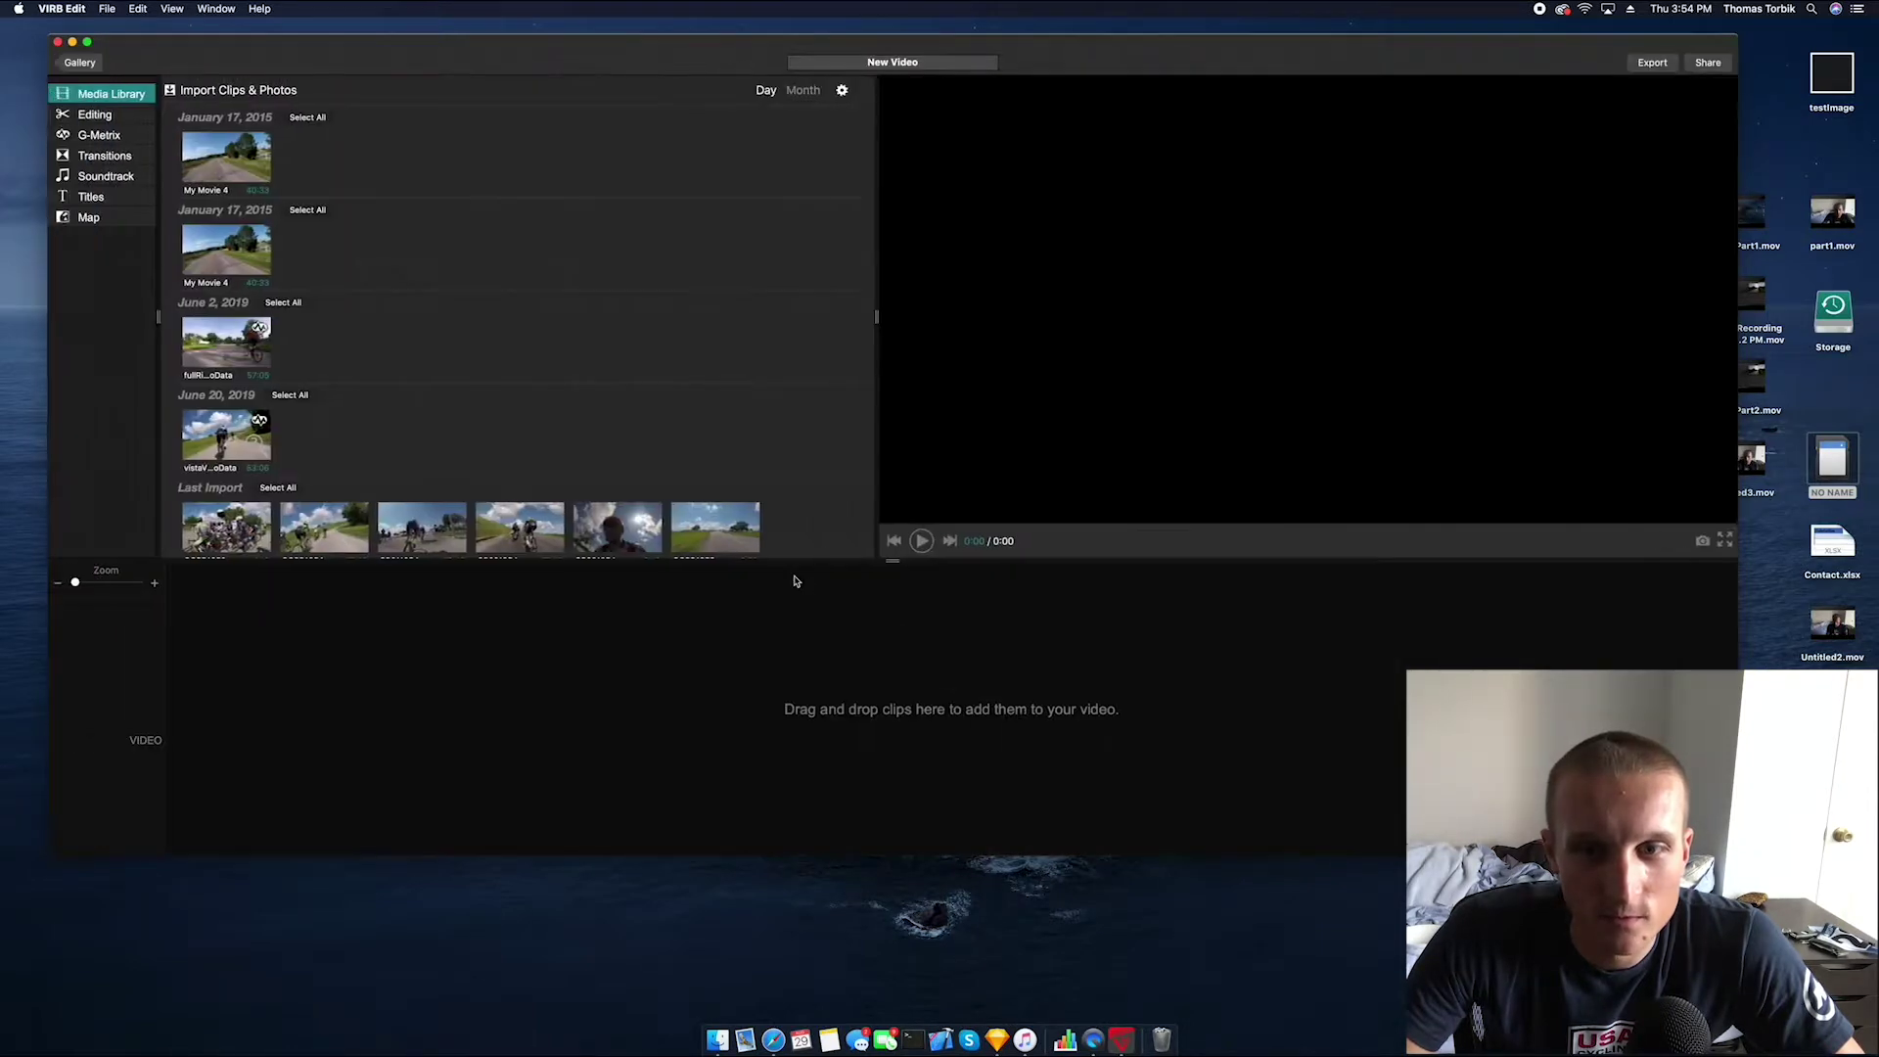
click(112, 137)
Place the 40:33 My Movie 4 clip on the video timeline and open the G-Metrix panel
click(1003, 110)
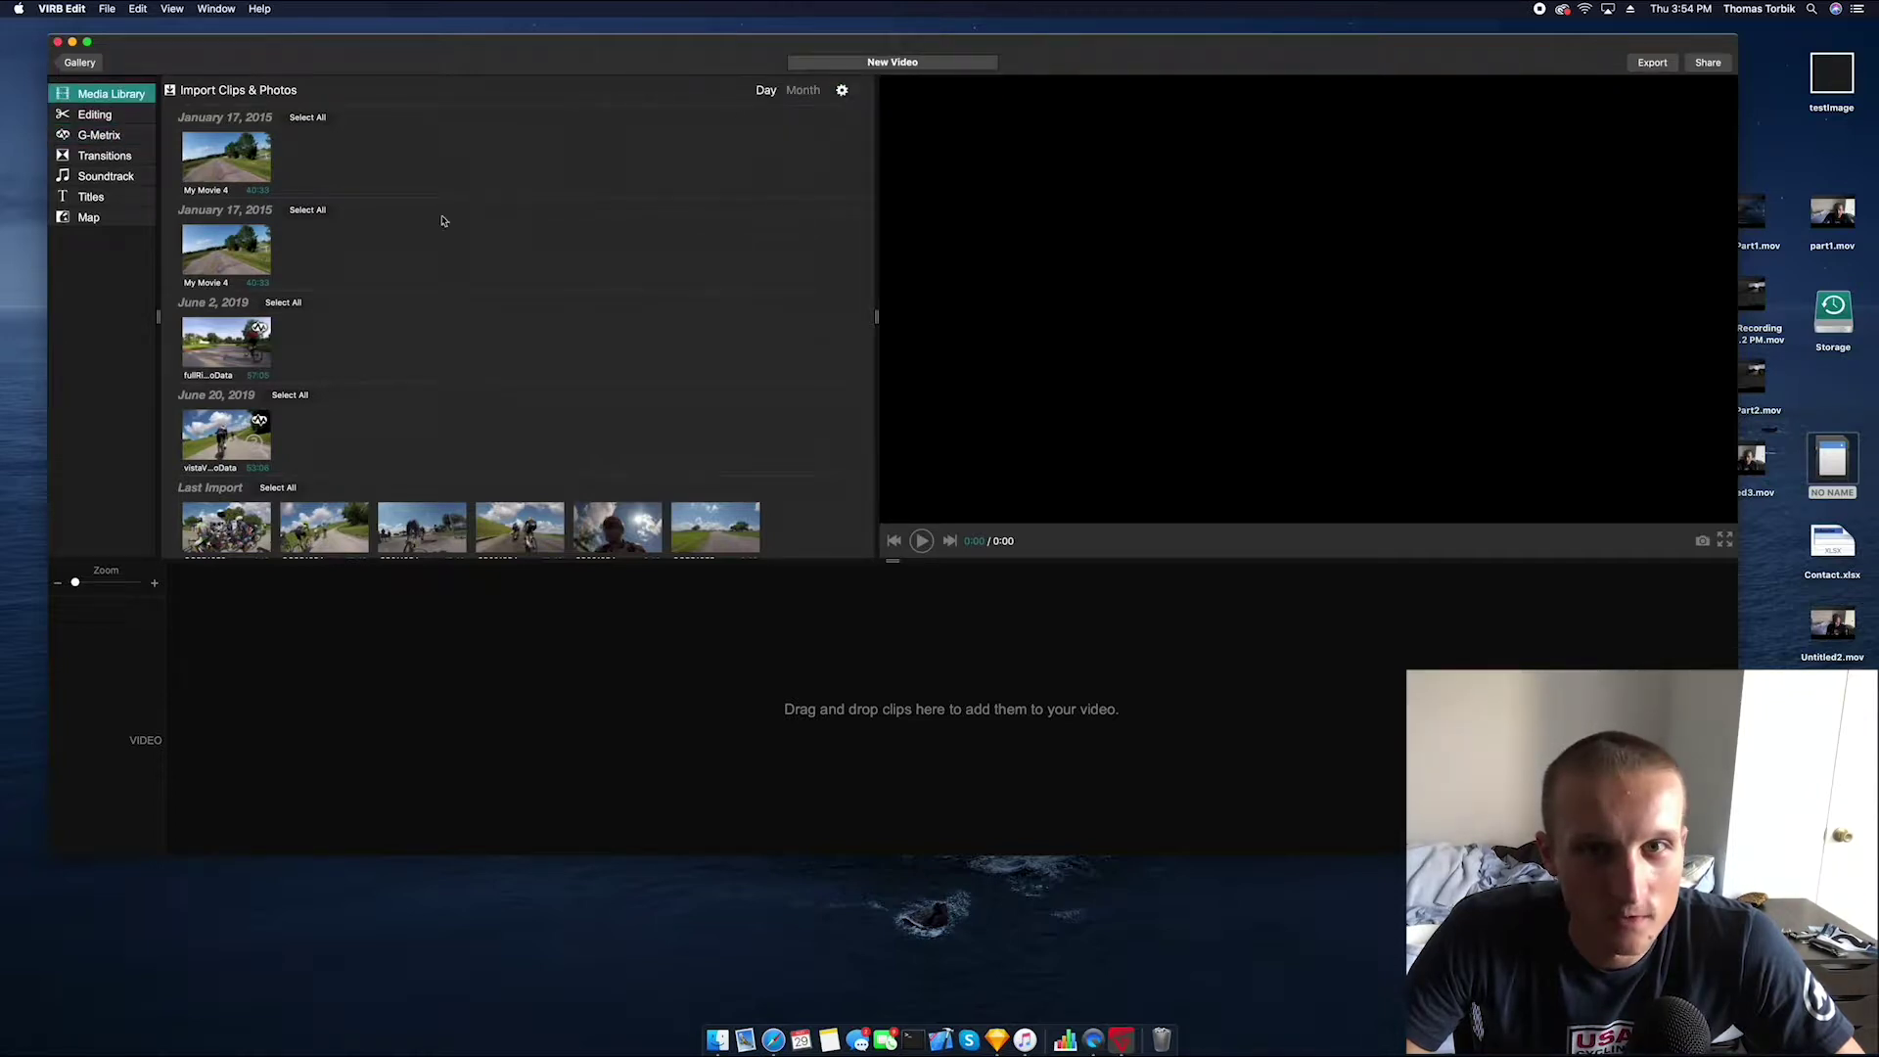
click(245, 164)
drag(245, 164, 331, 676)
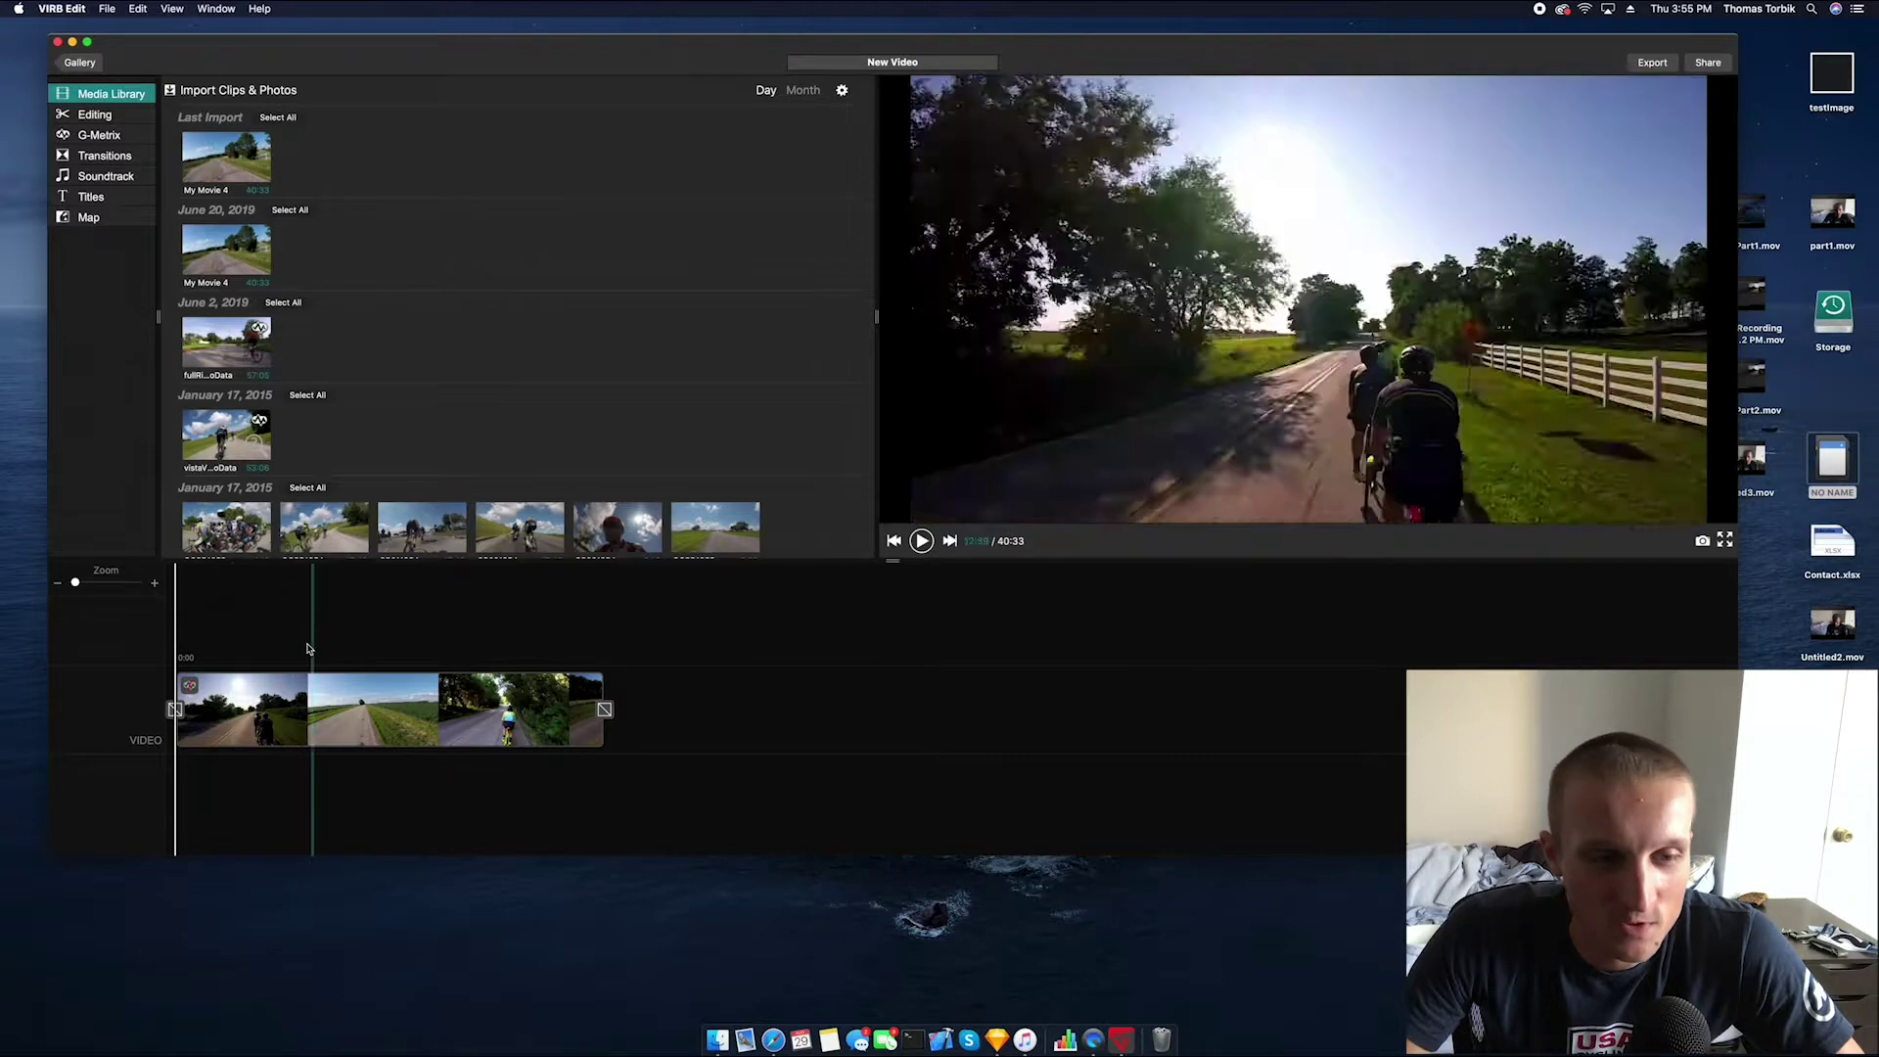
click(110, 139)
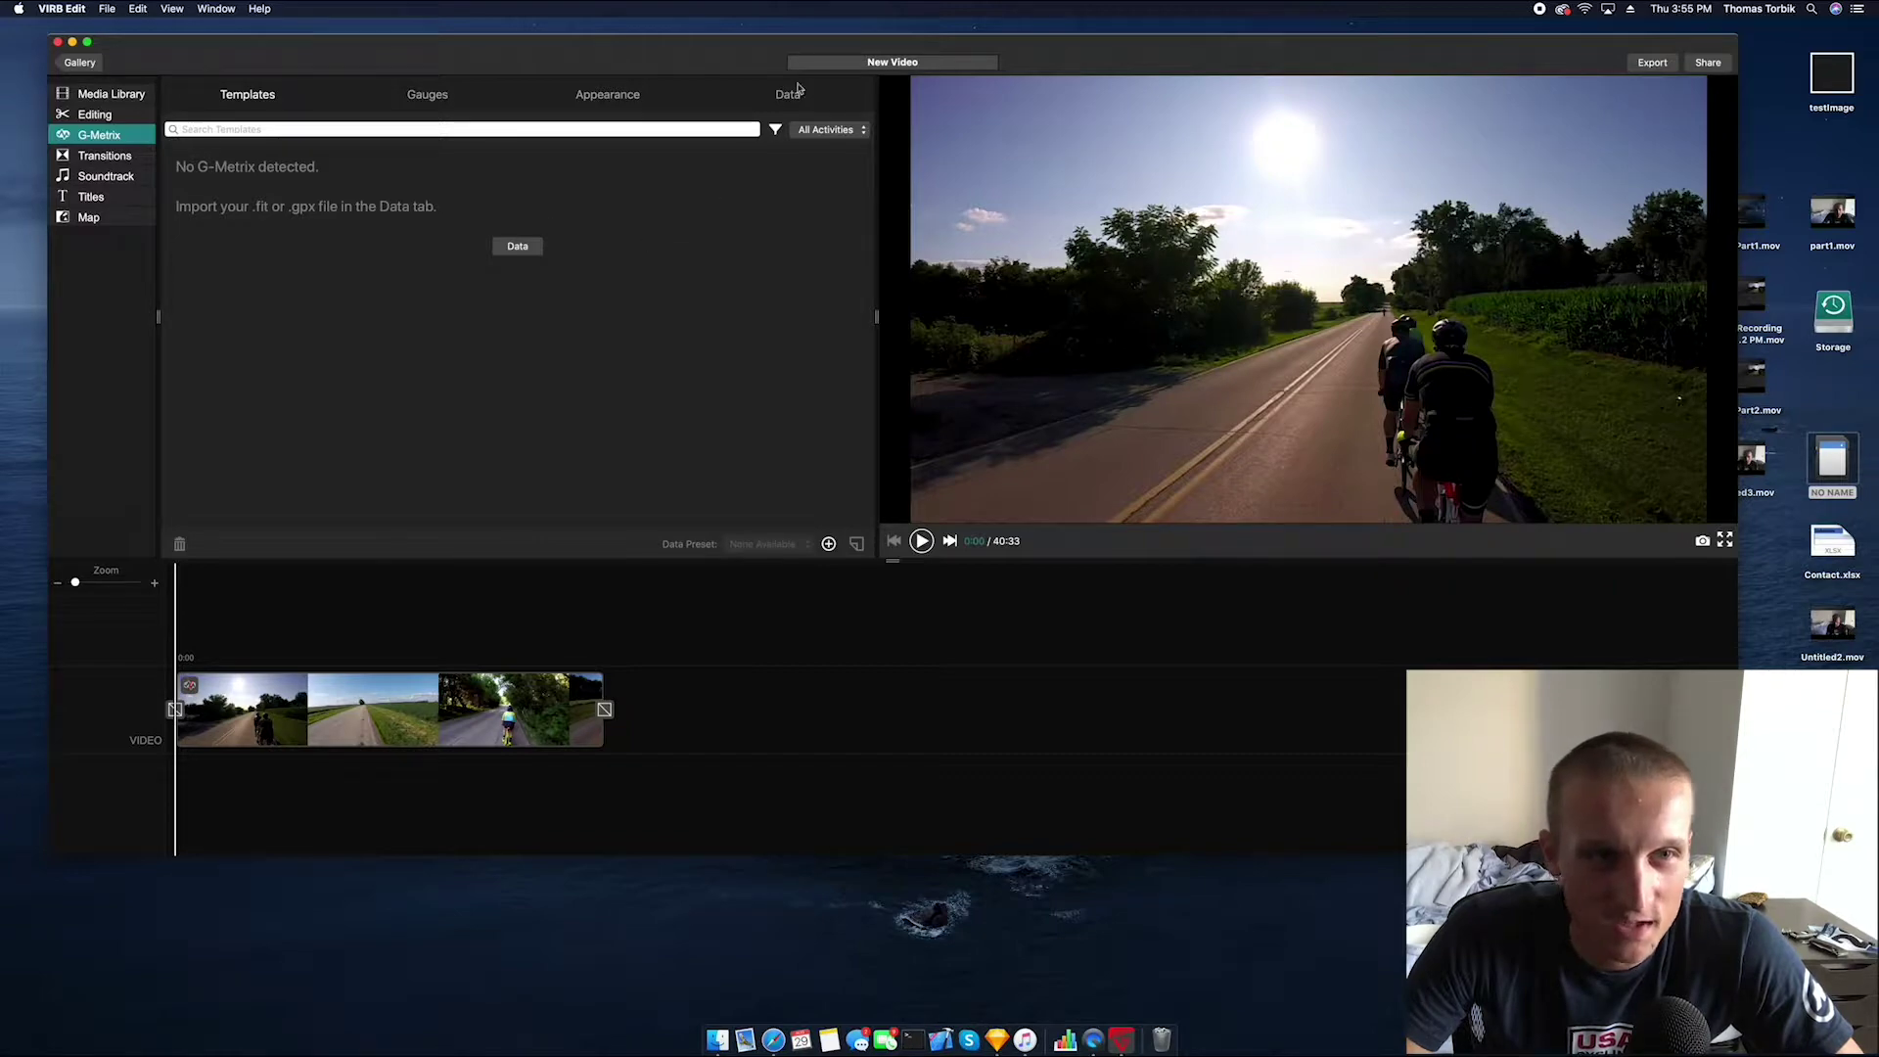
Import the Campton Hills ride .fit log from Downloads as the clip's G-Metrix data
click(795, 97)
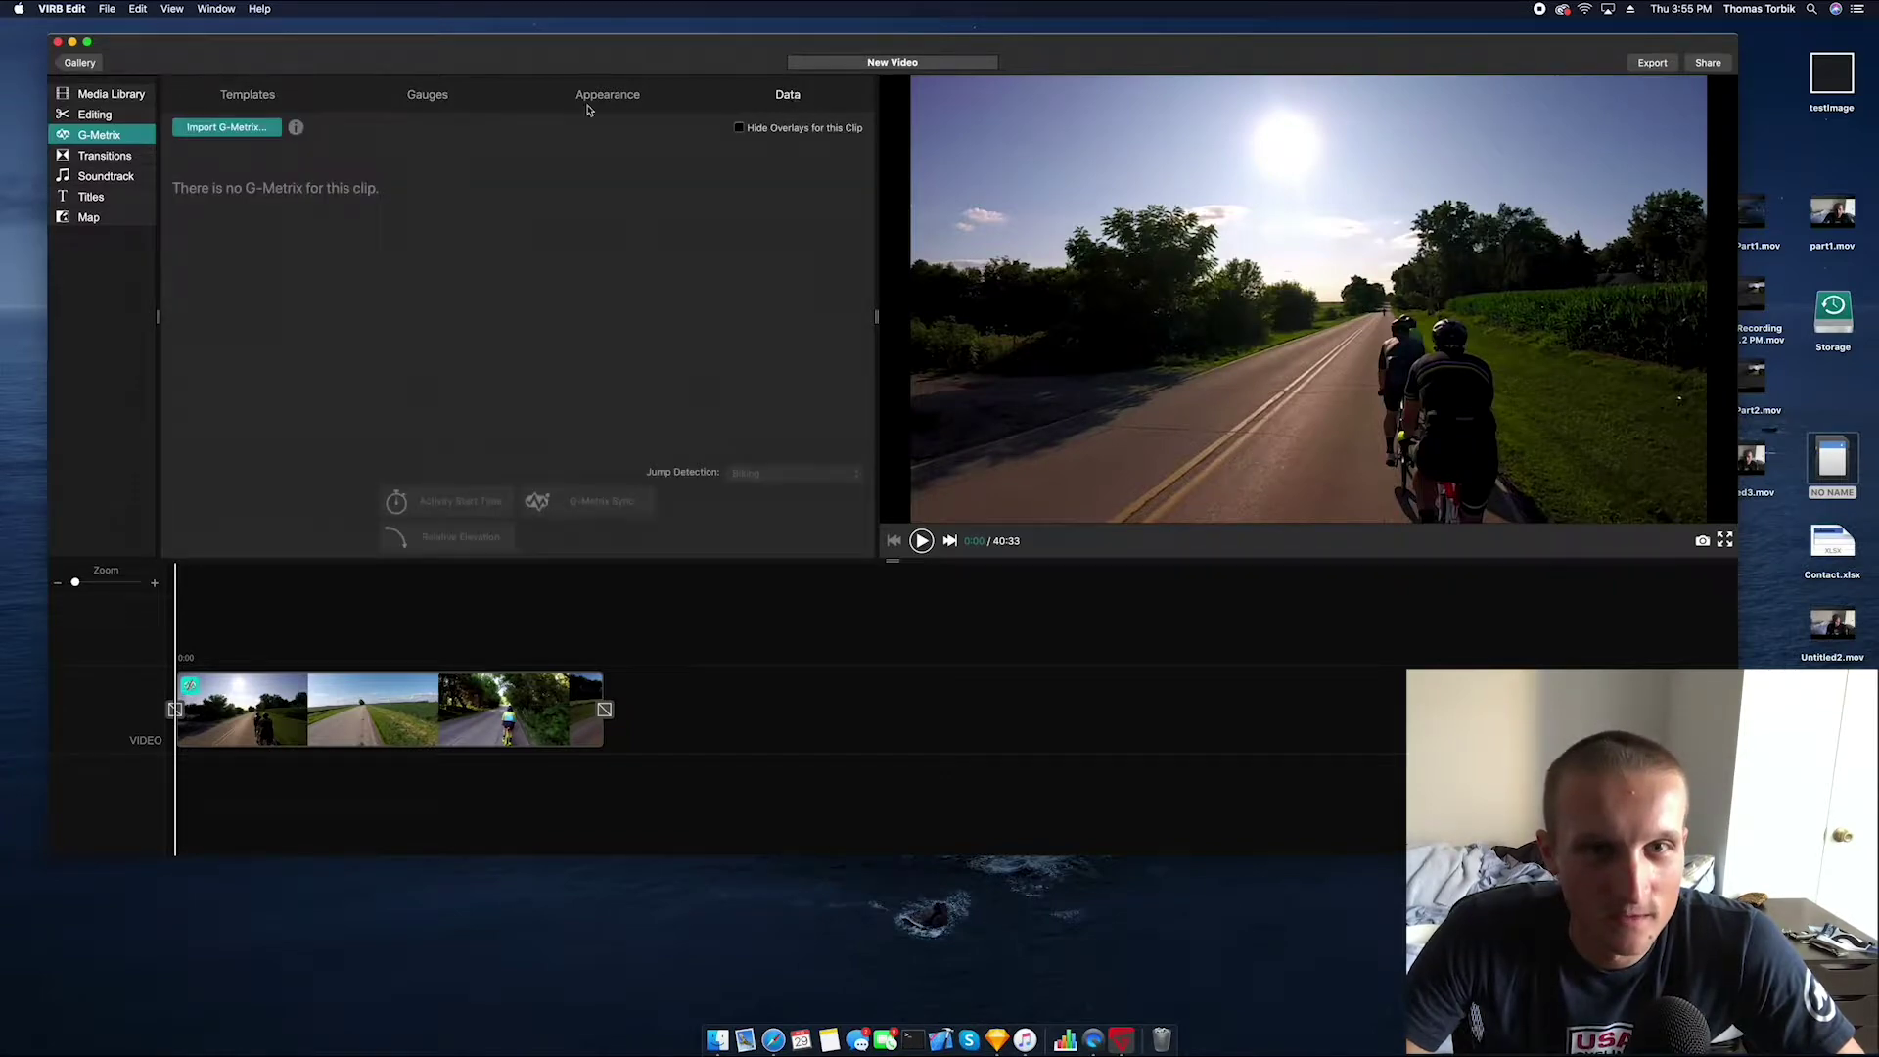
click(256, 130)
click(136, 159)
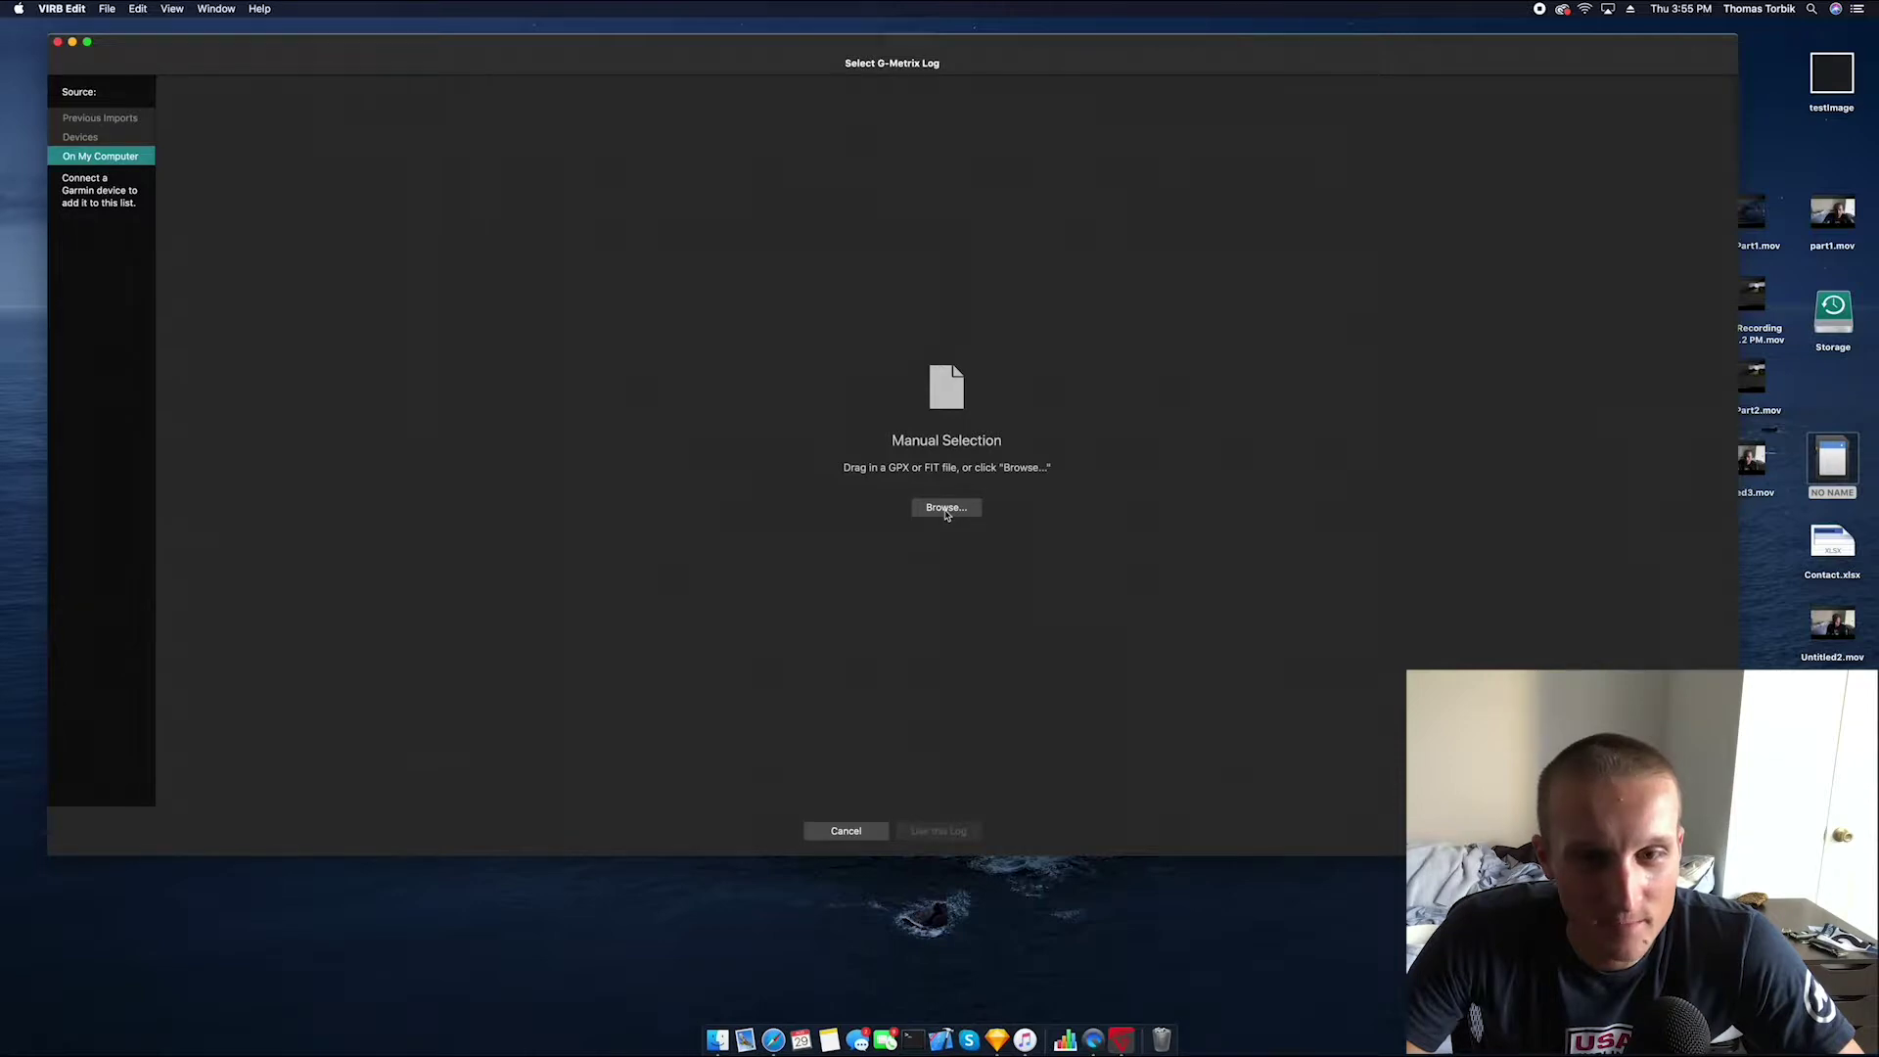
click(848, 833)
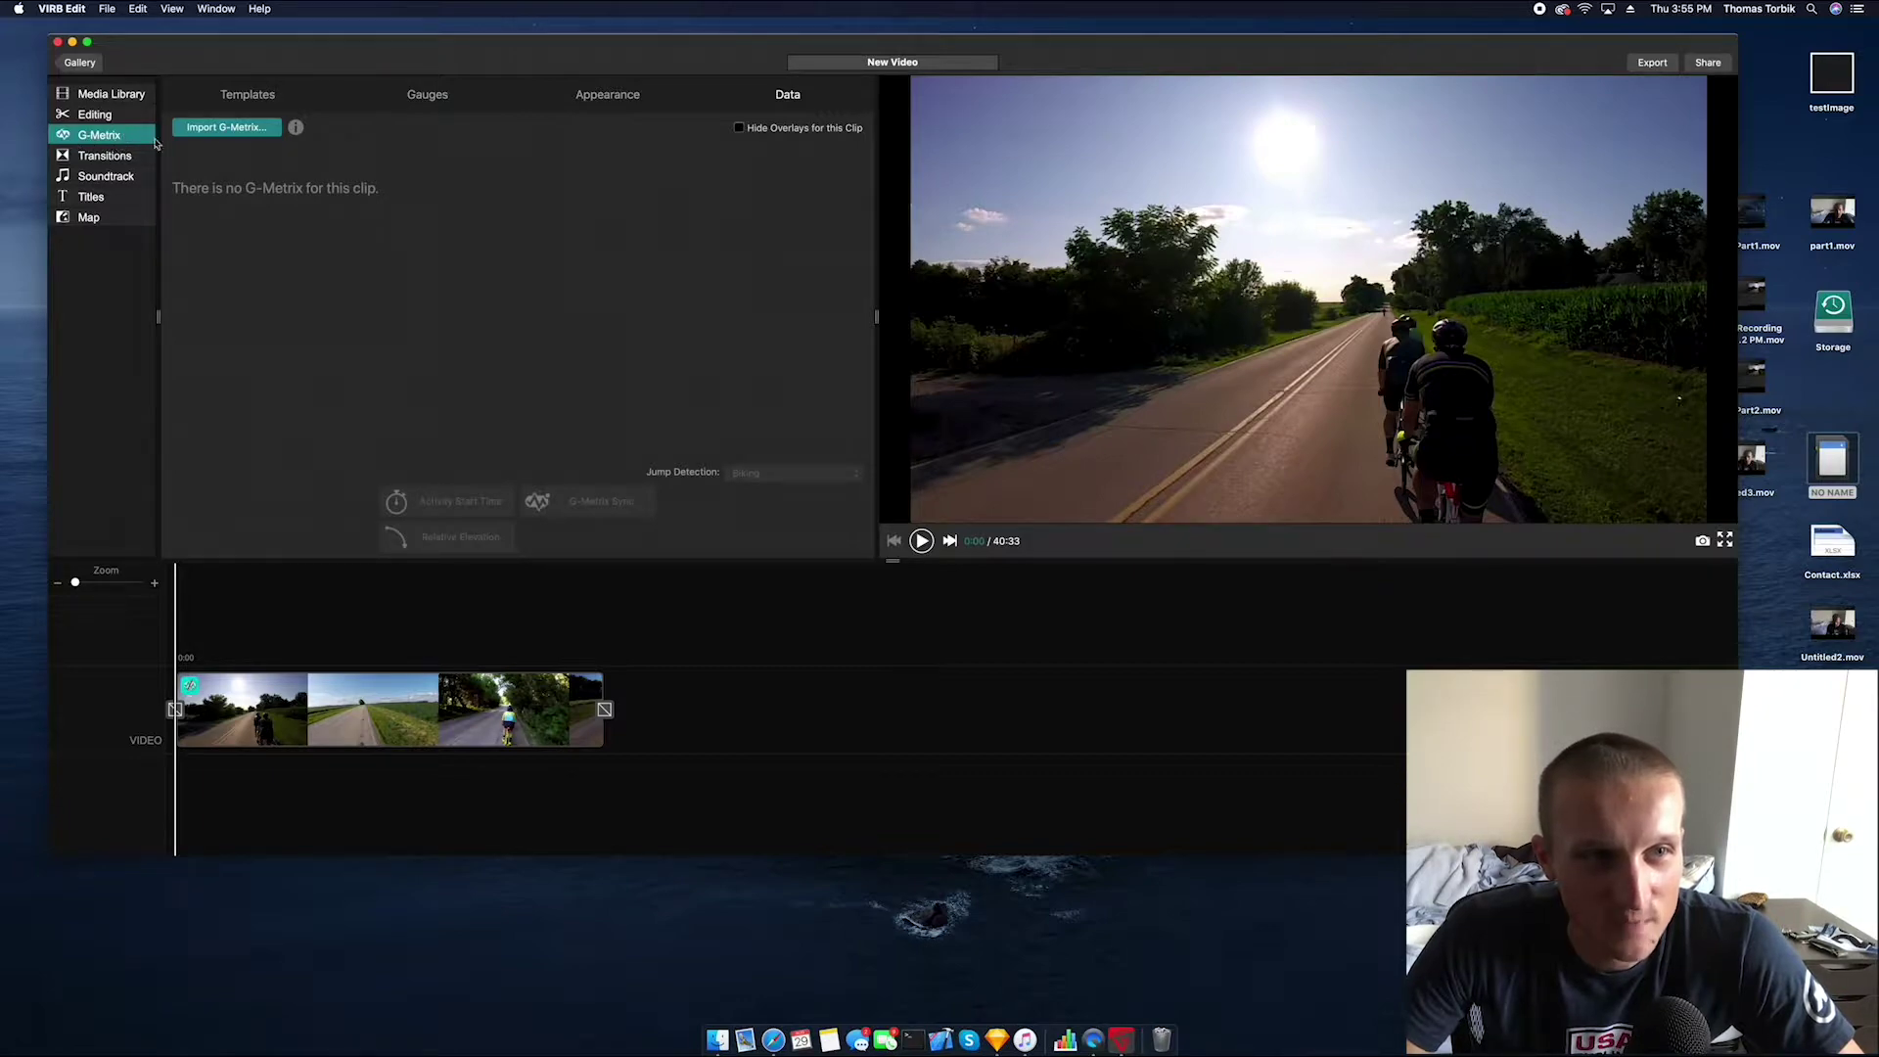
click(227, 132)
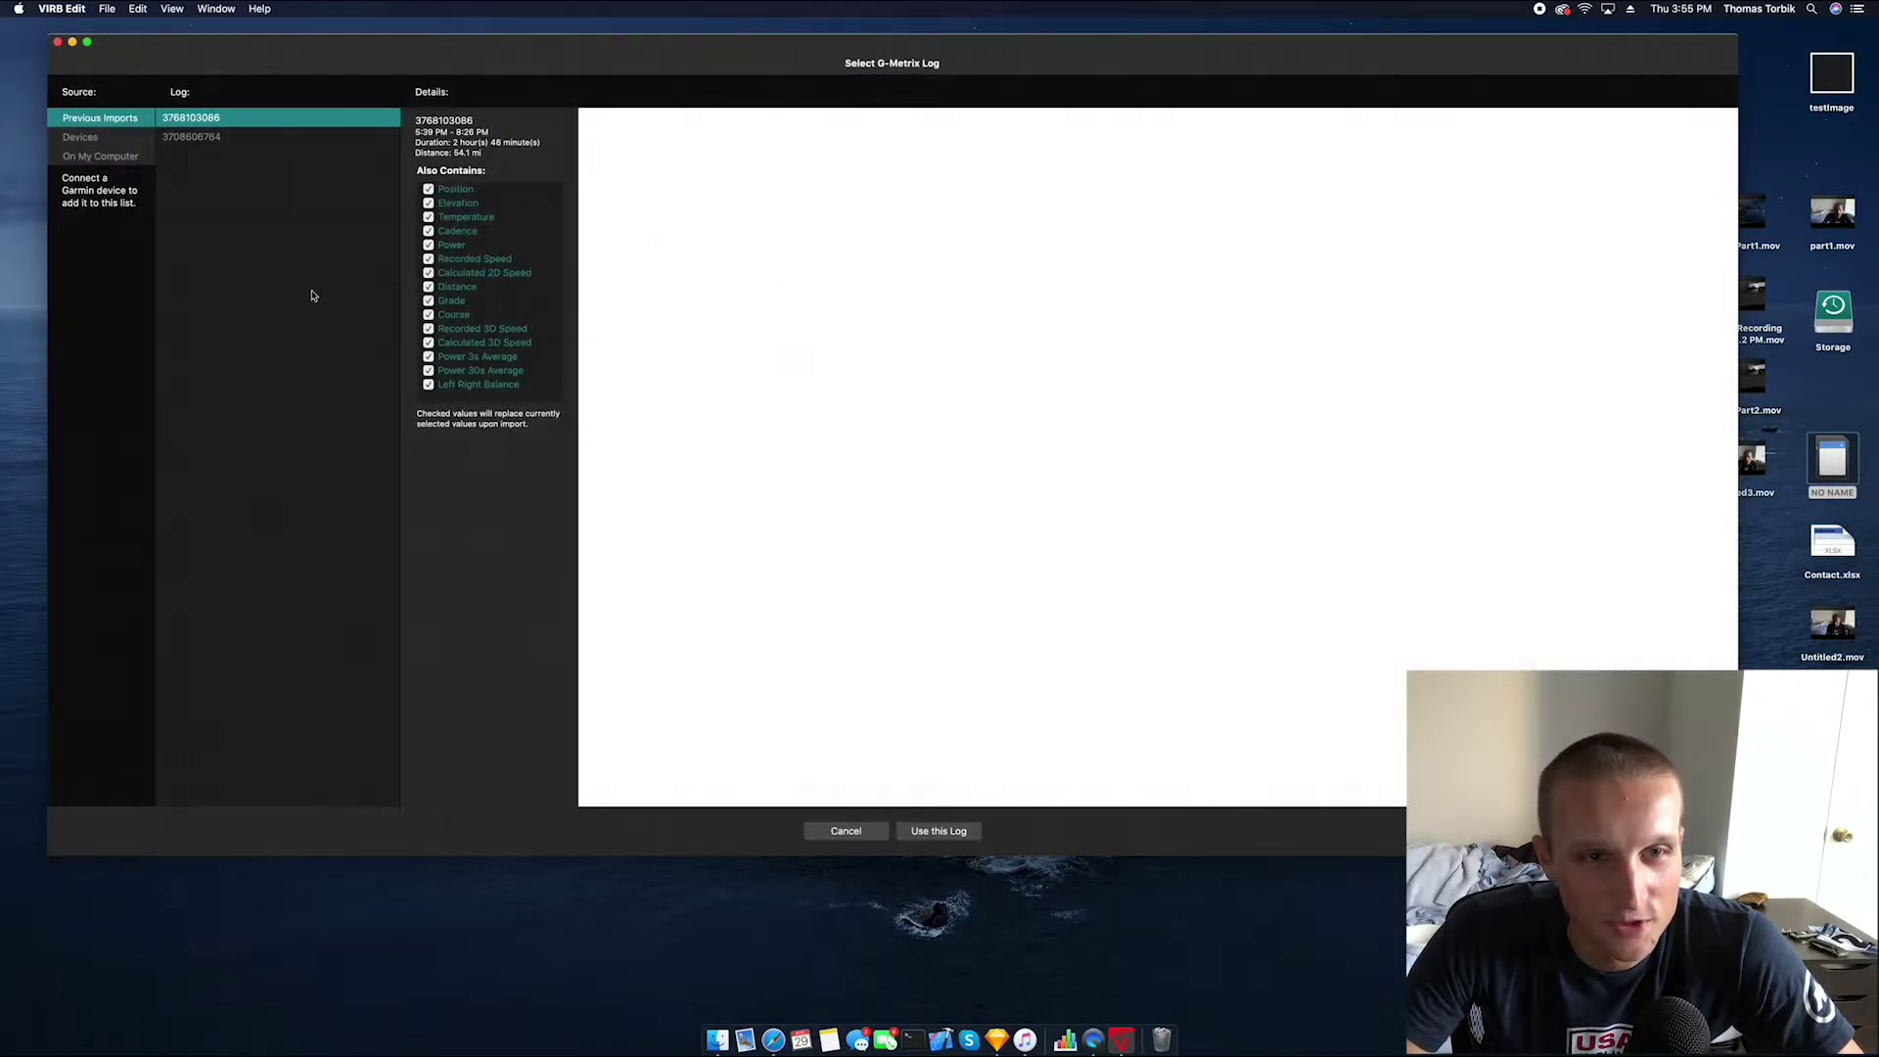
click(102, 158)
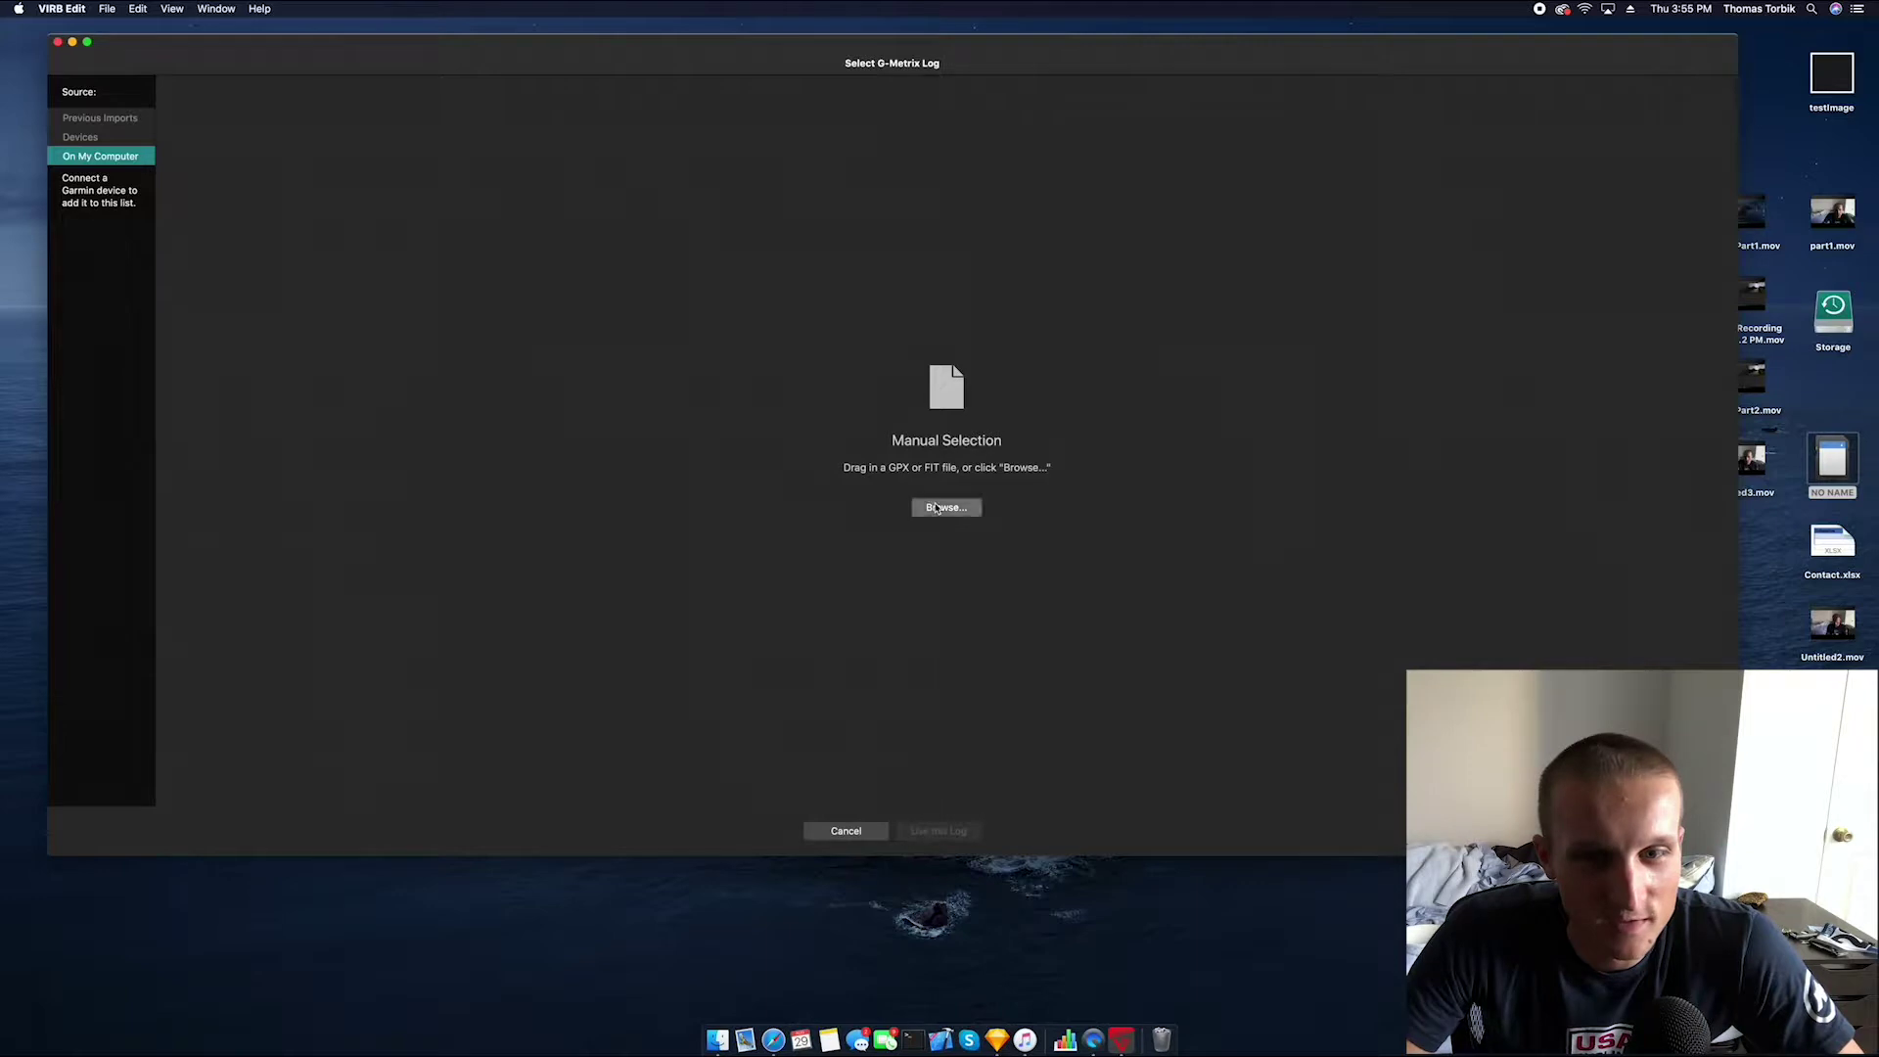
click(653, 167)
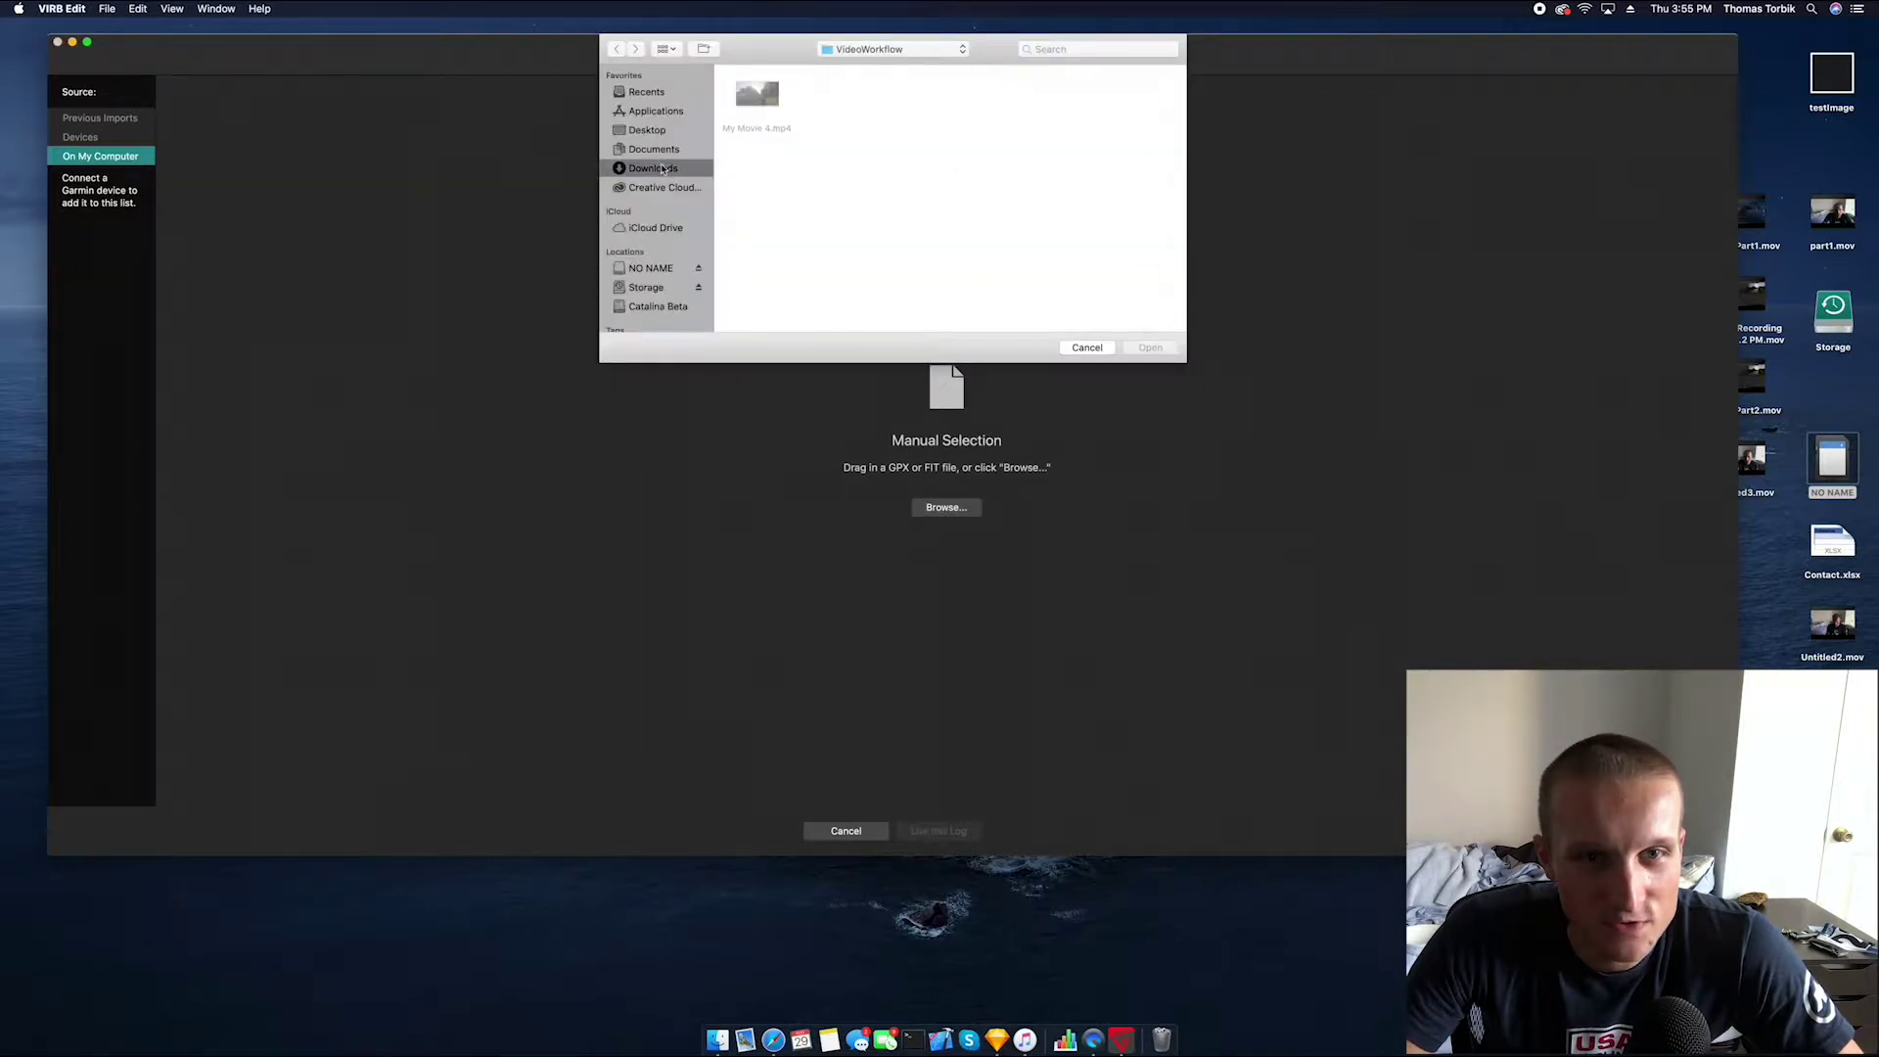
click(764, 94)
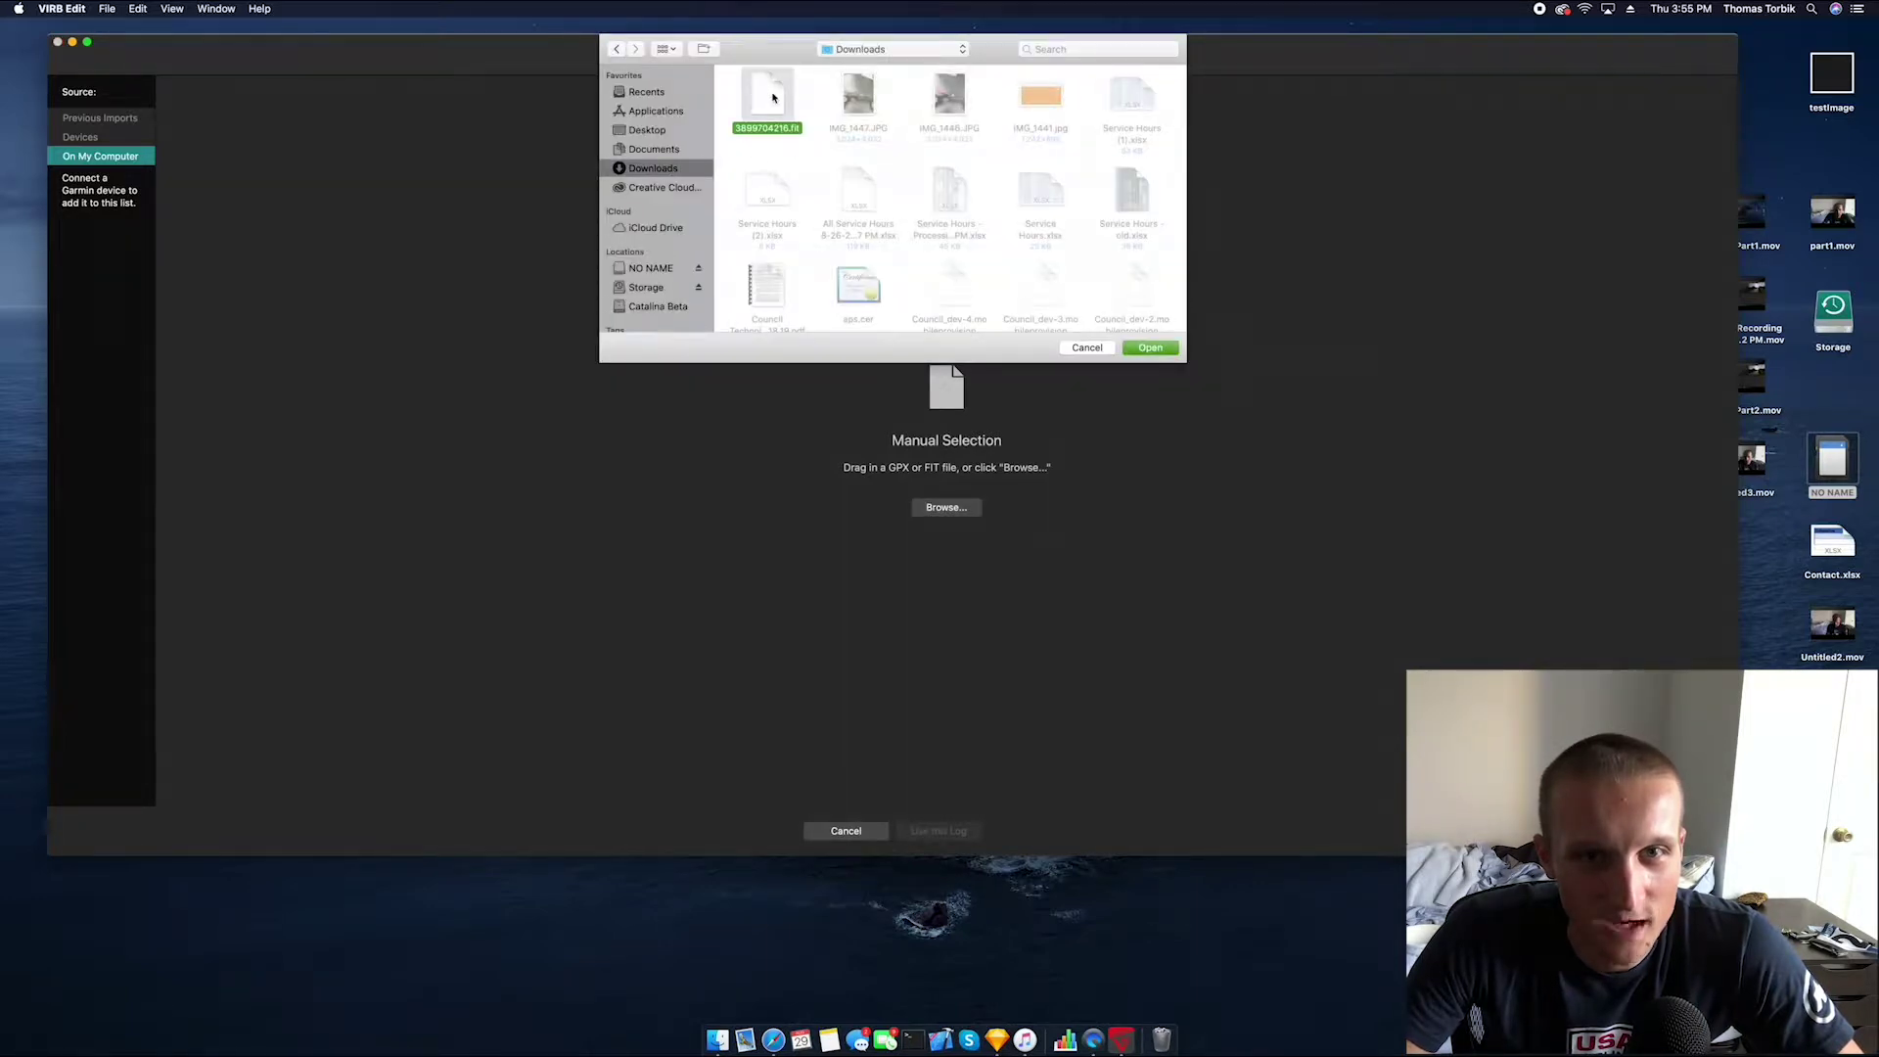
click(1150, 347)
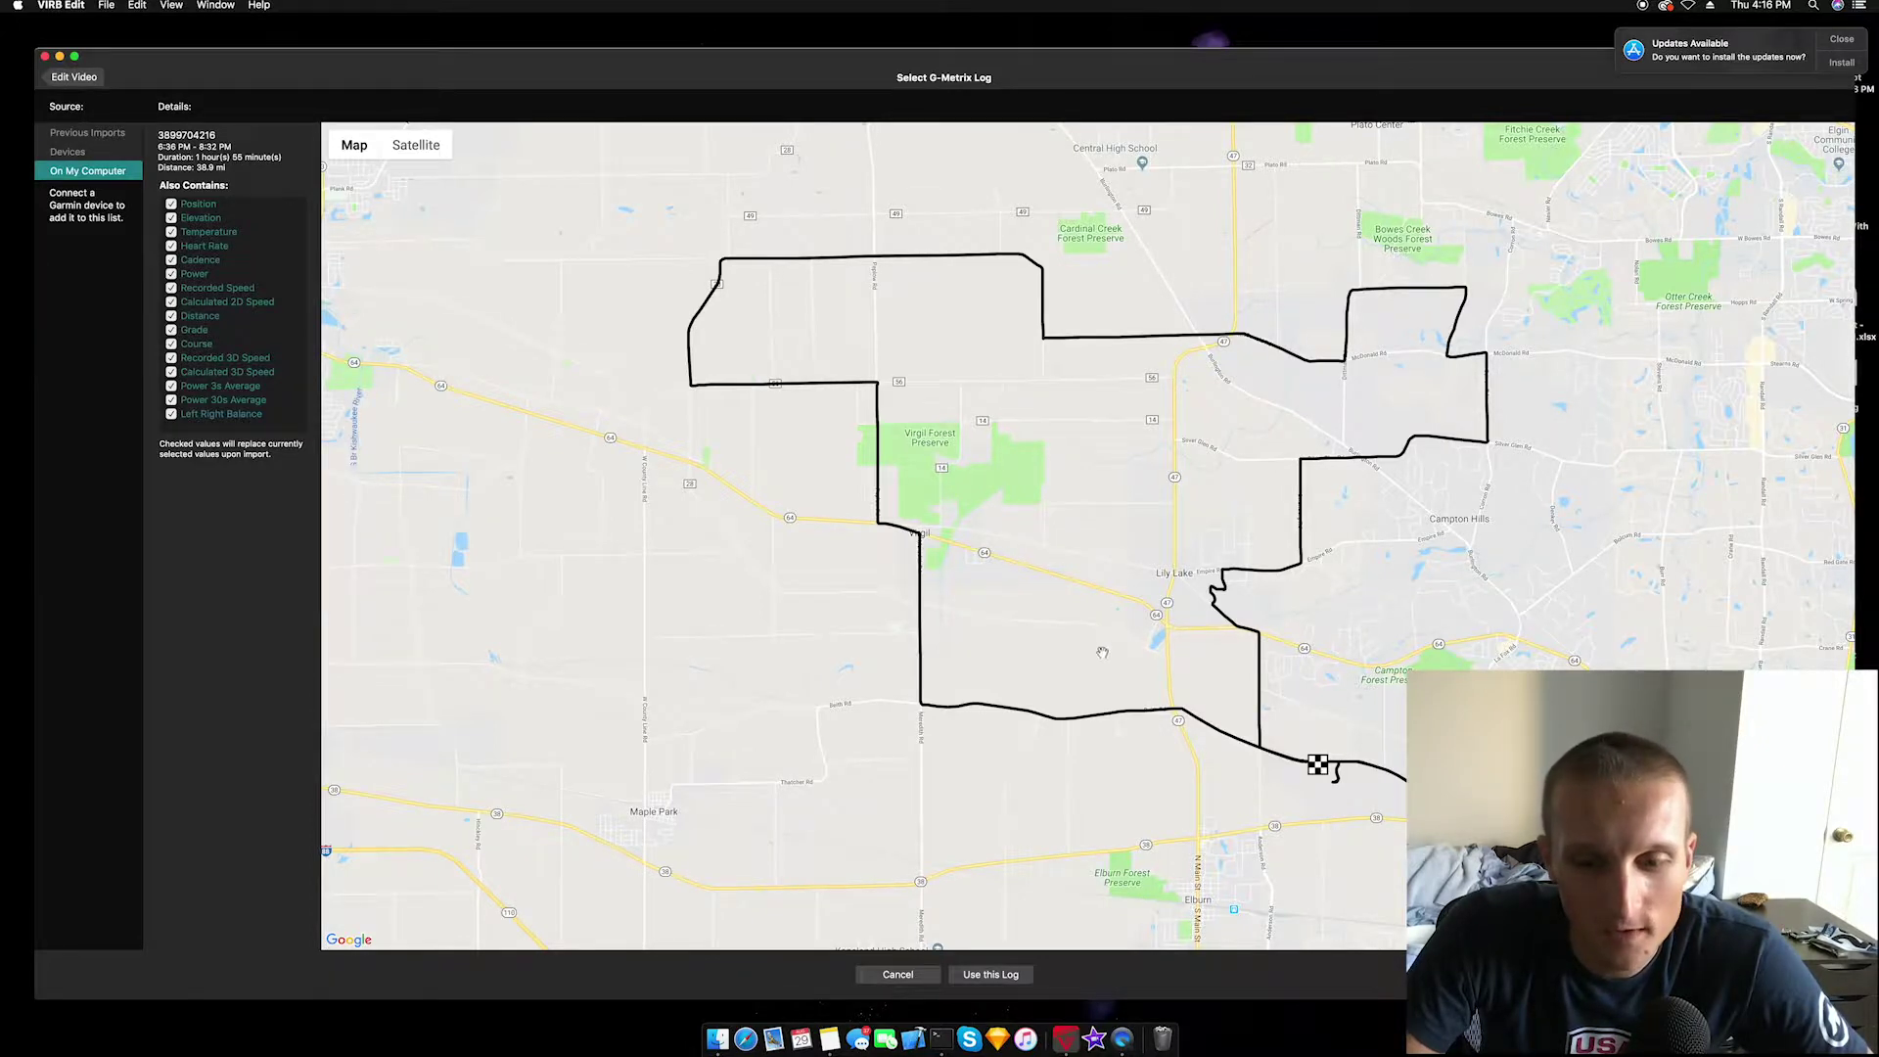
click(1009, 978)
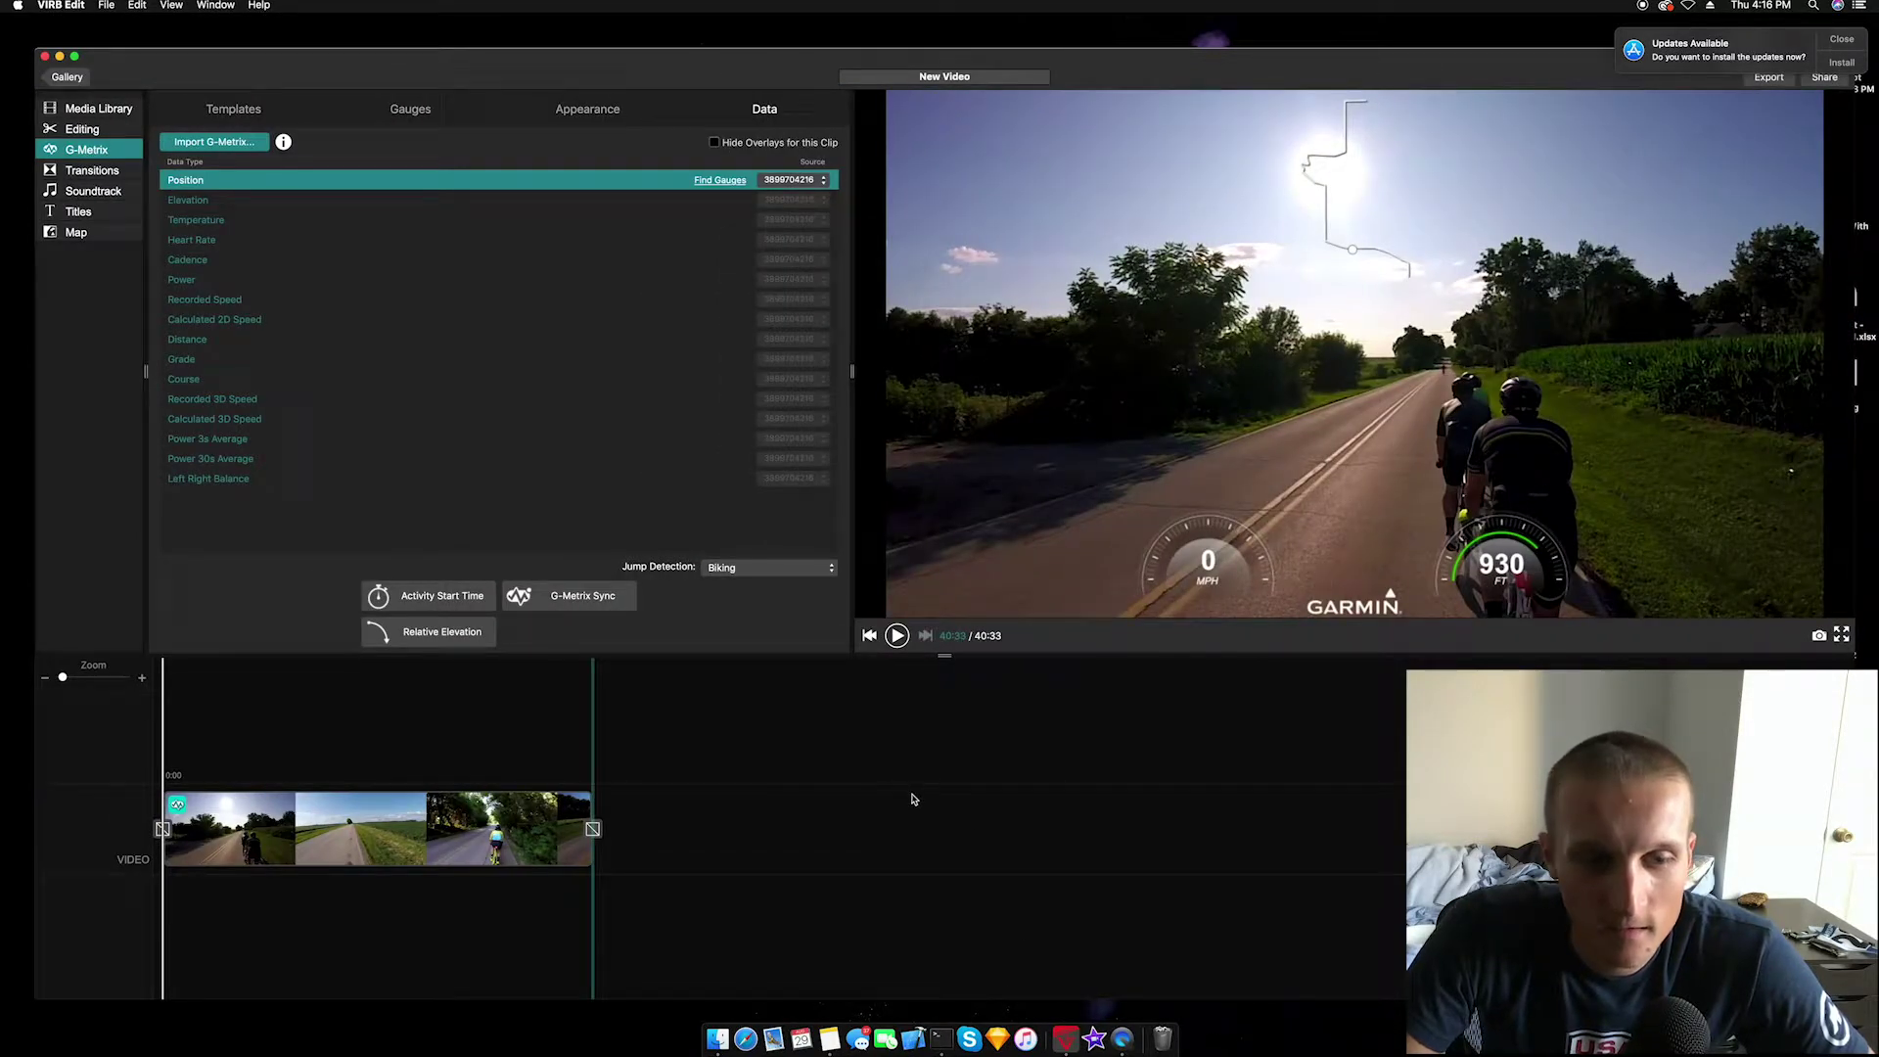
Apply the CUSTOM overlay template and confirm it replaces the current gauges
drag(509, 752, 159, 749)
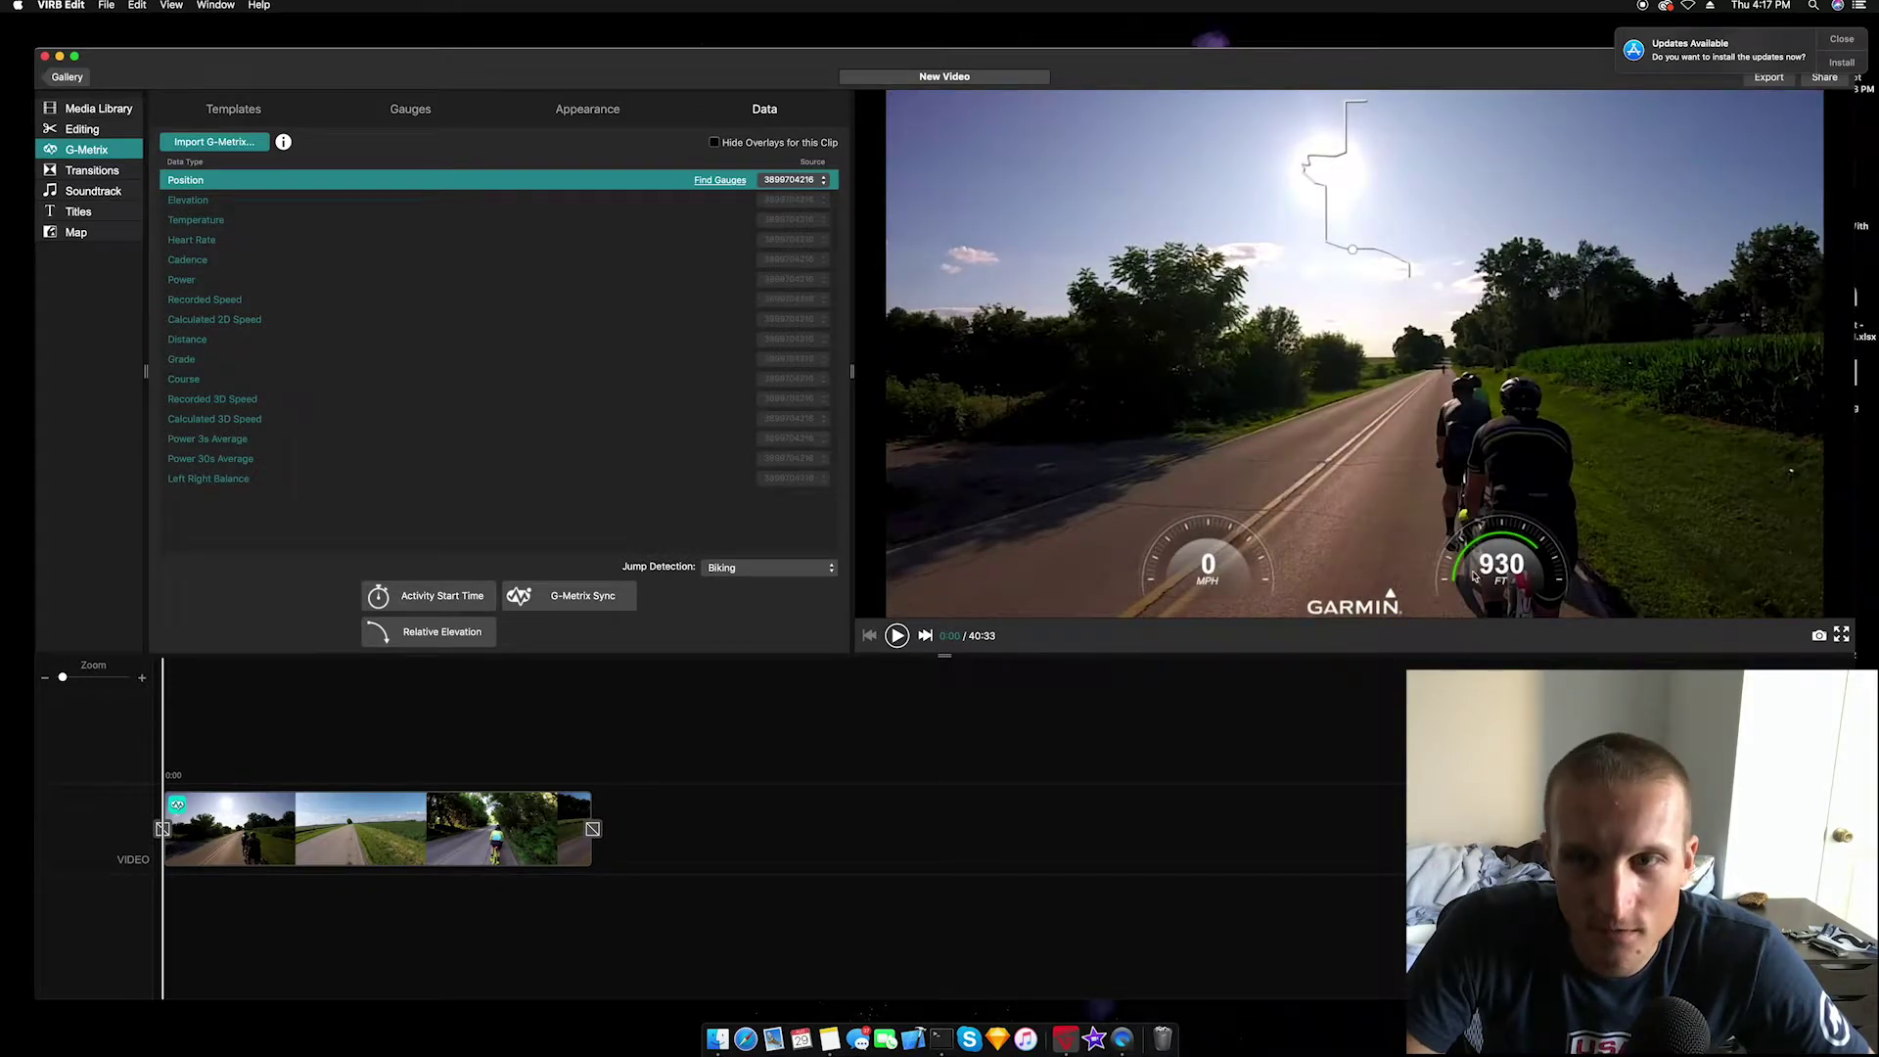
click(1332, 246)
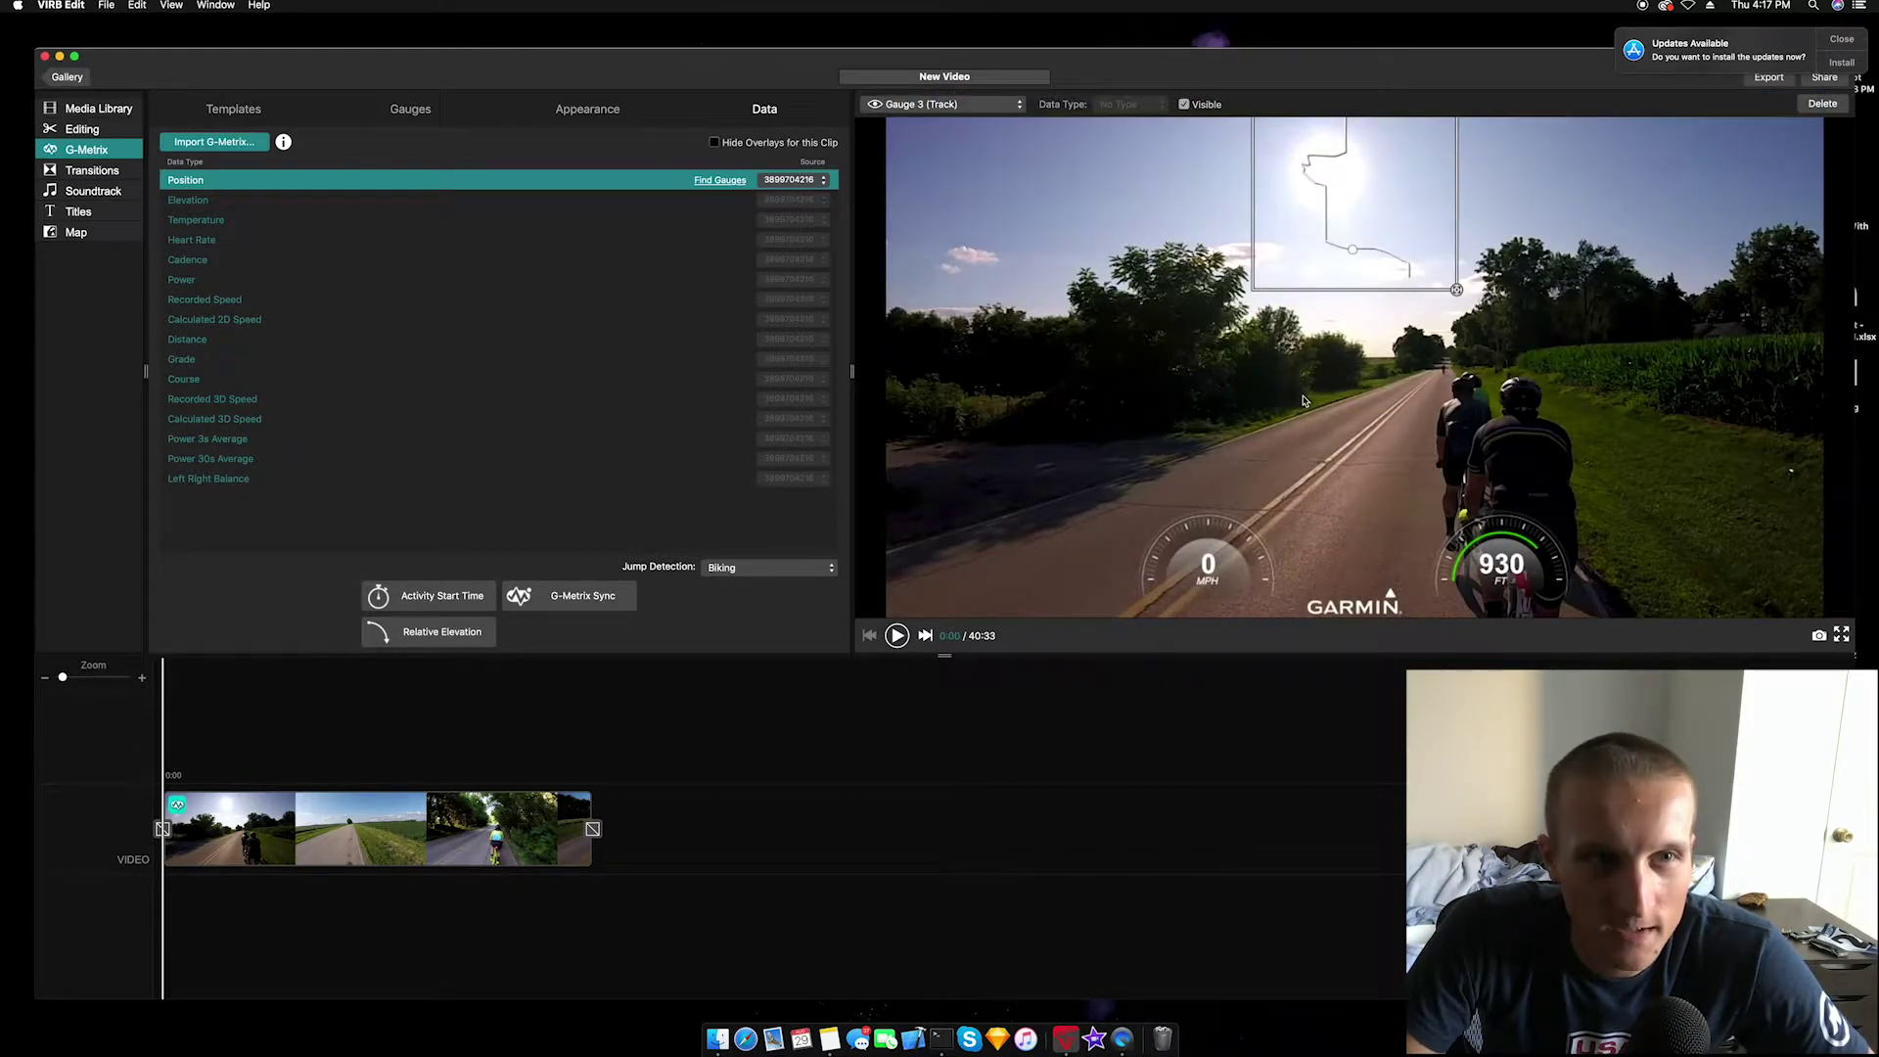
click(256, 111)
click(207, 199)
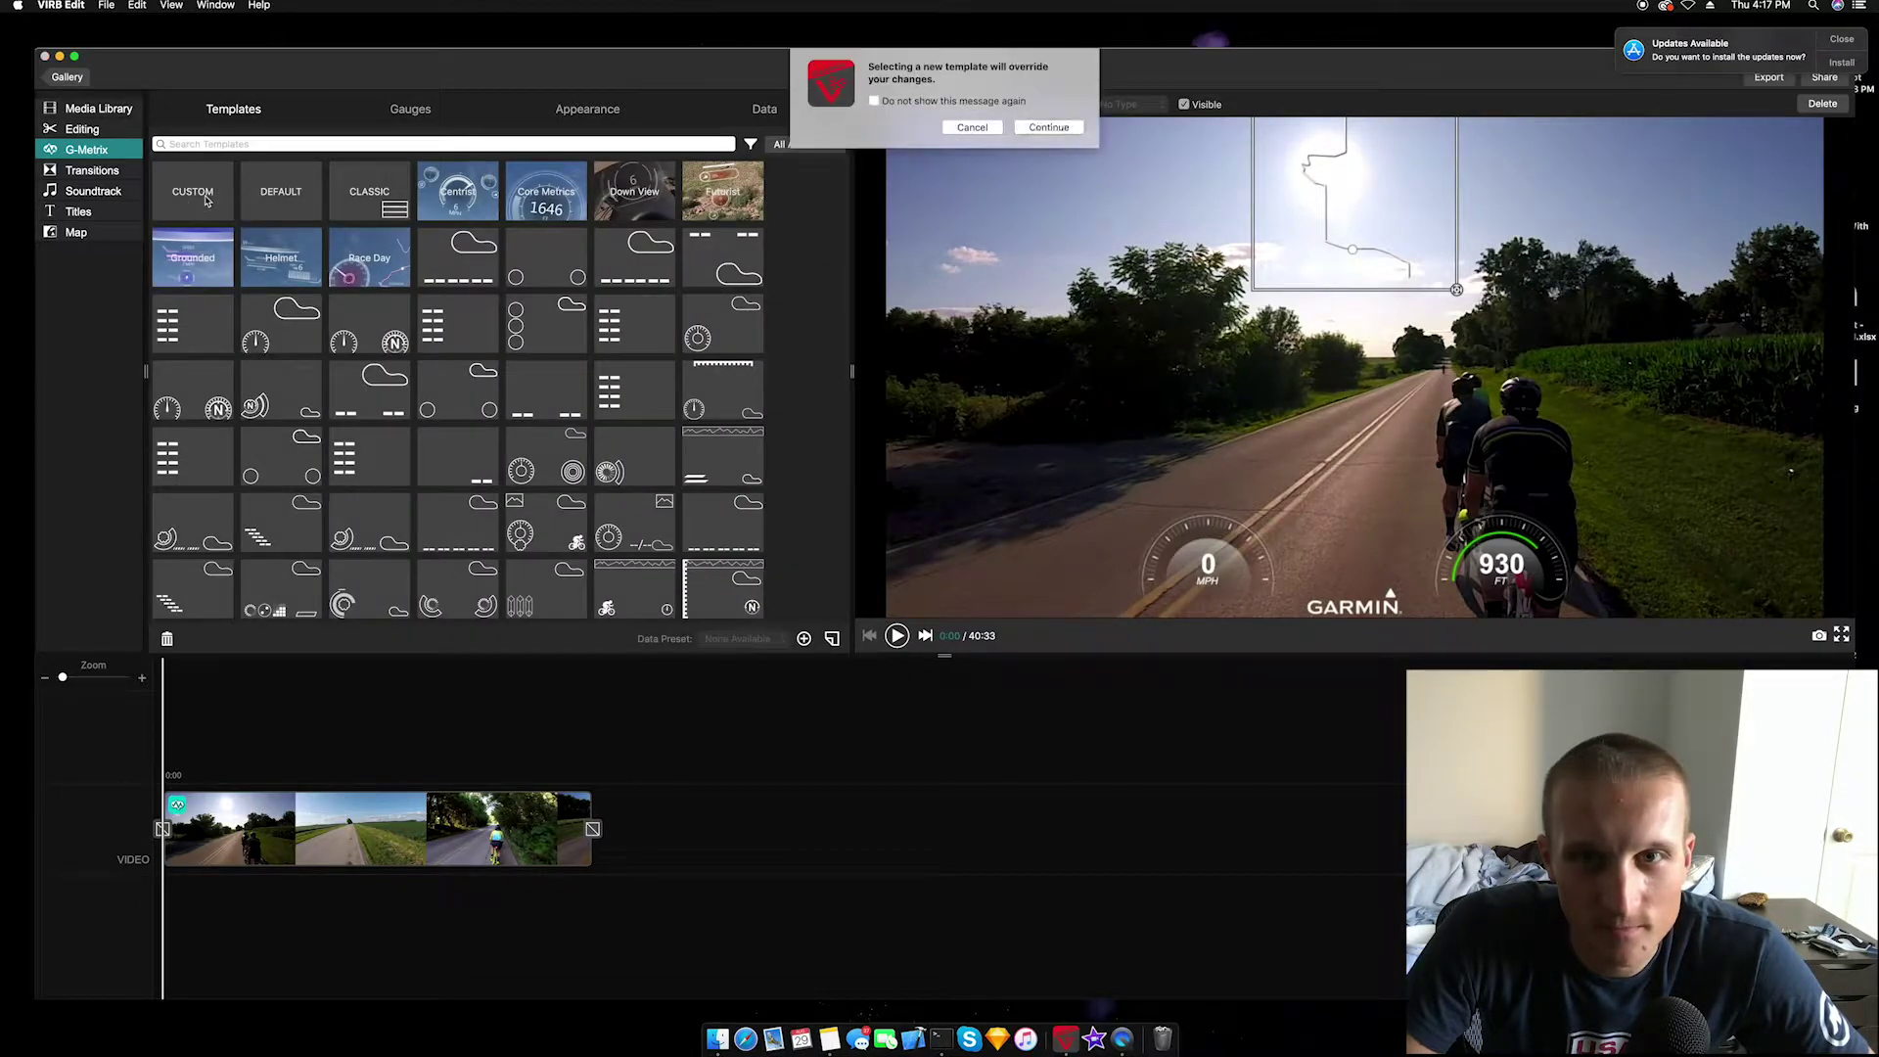
click(1065, 130)
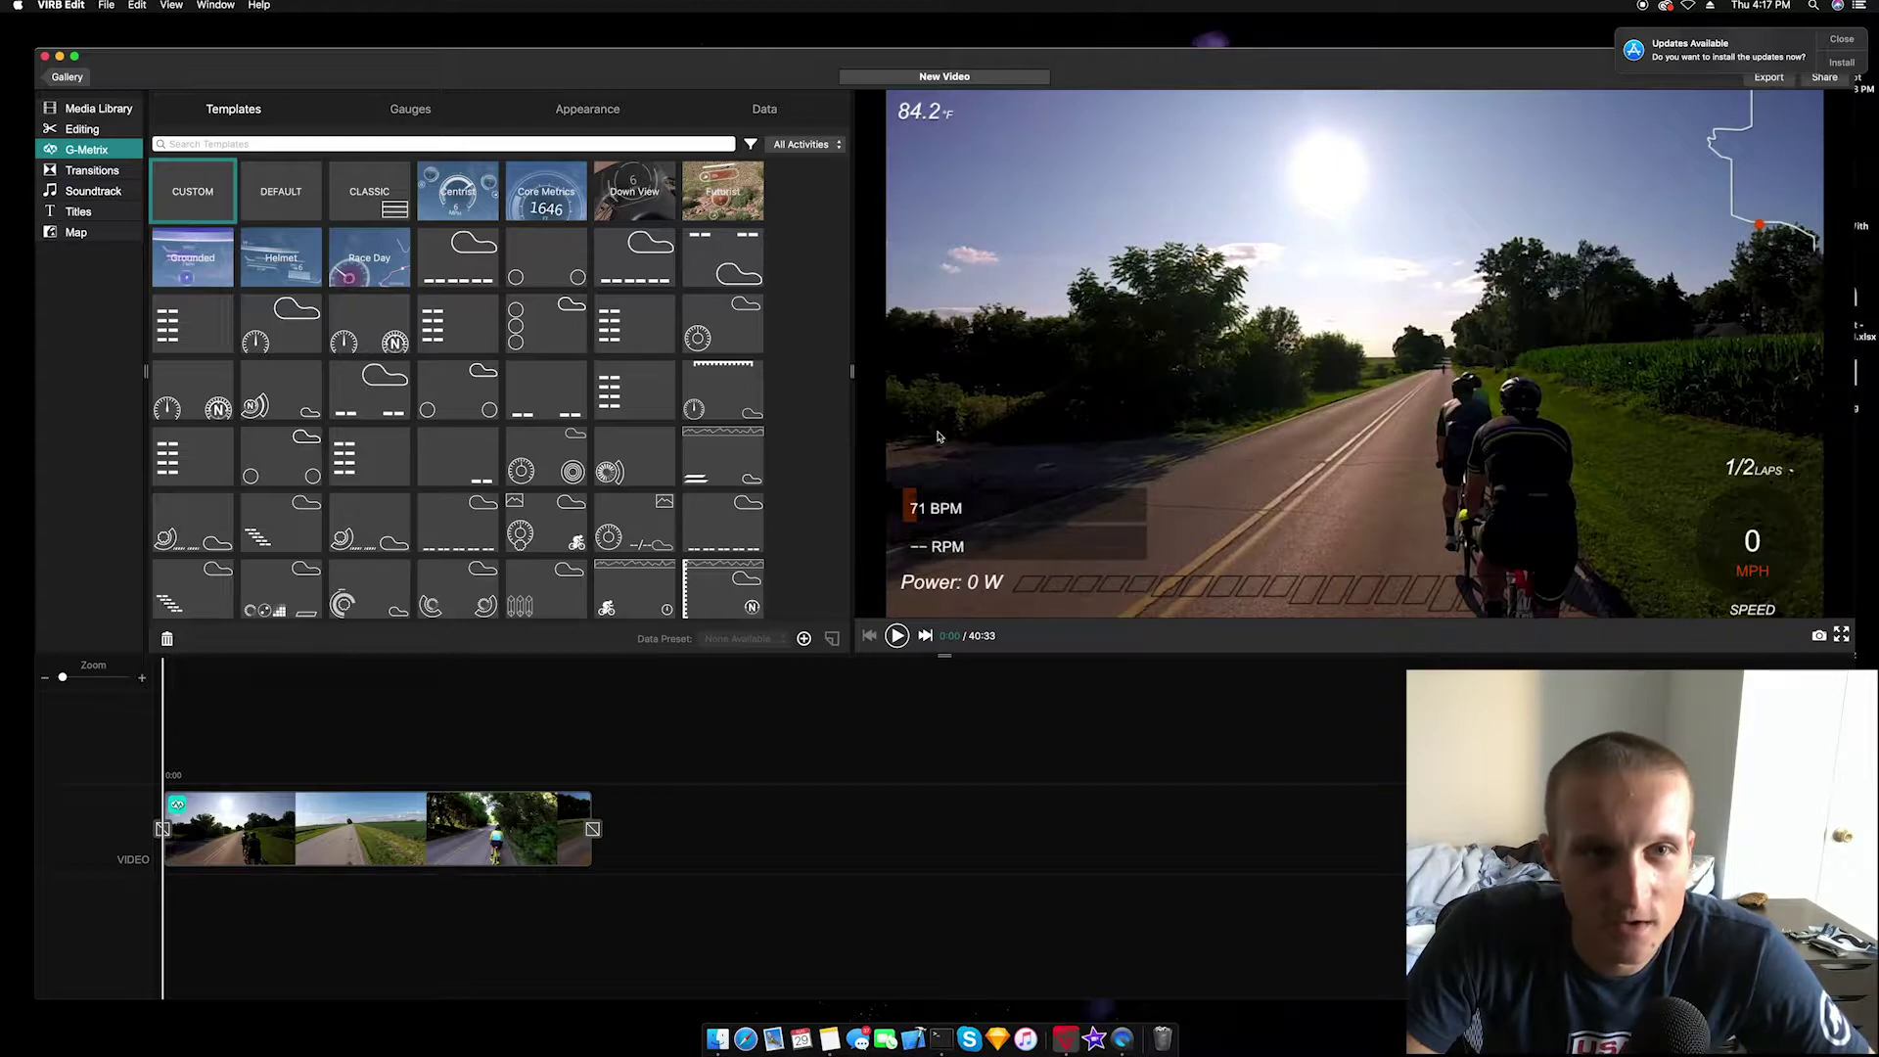
click(424, 114)
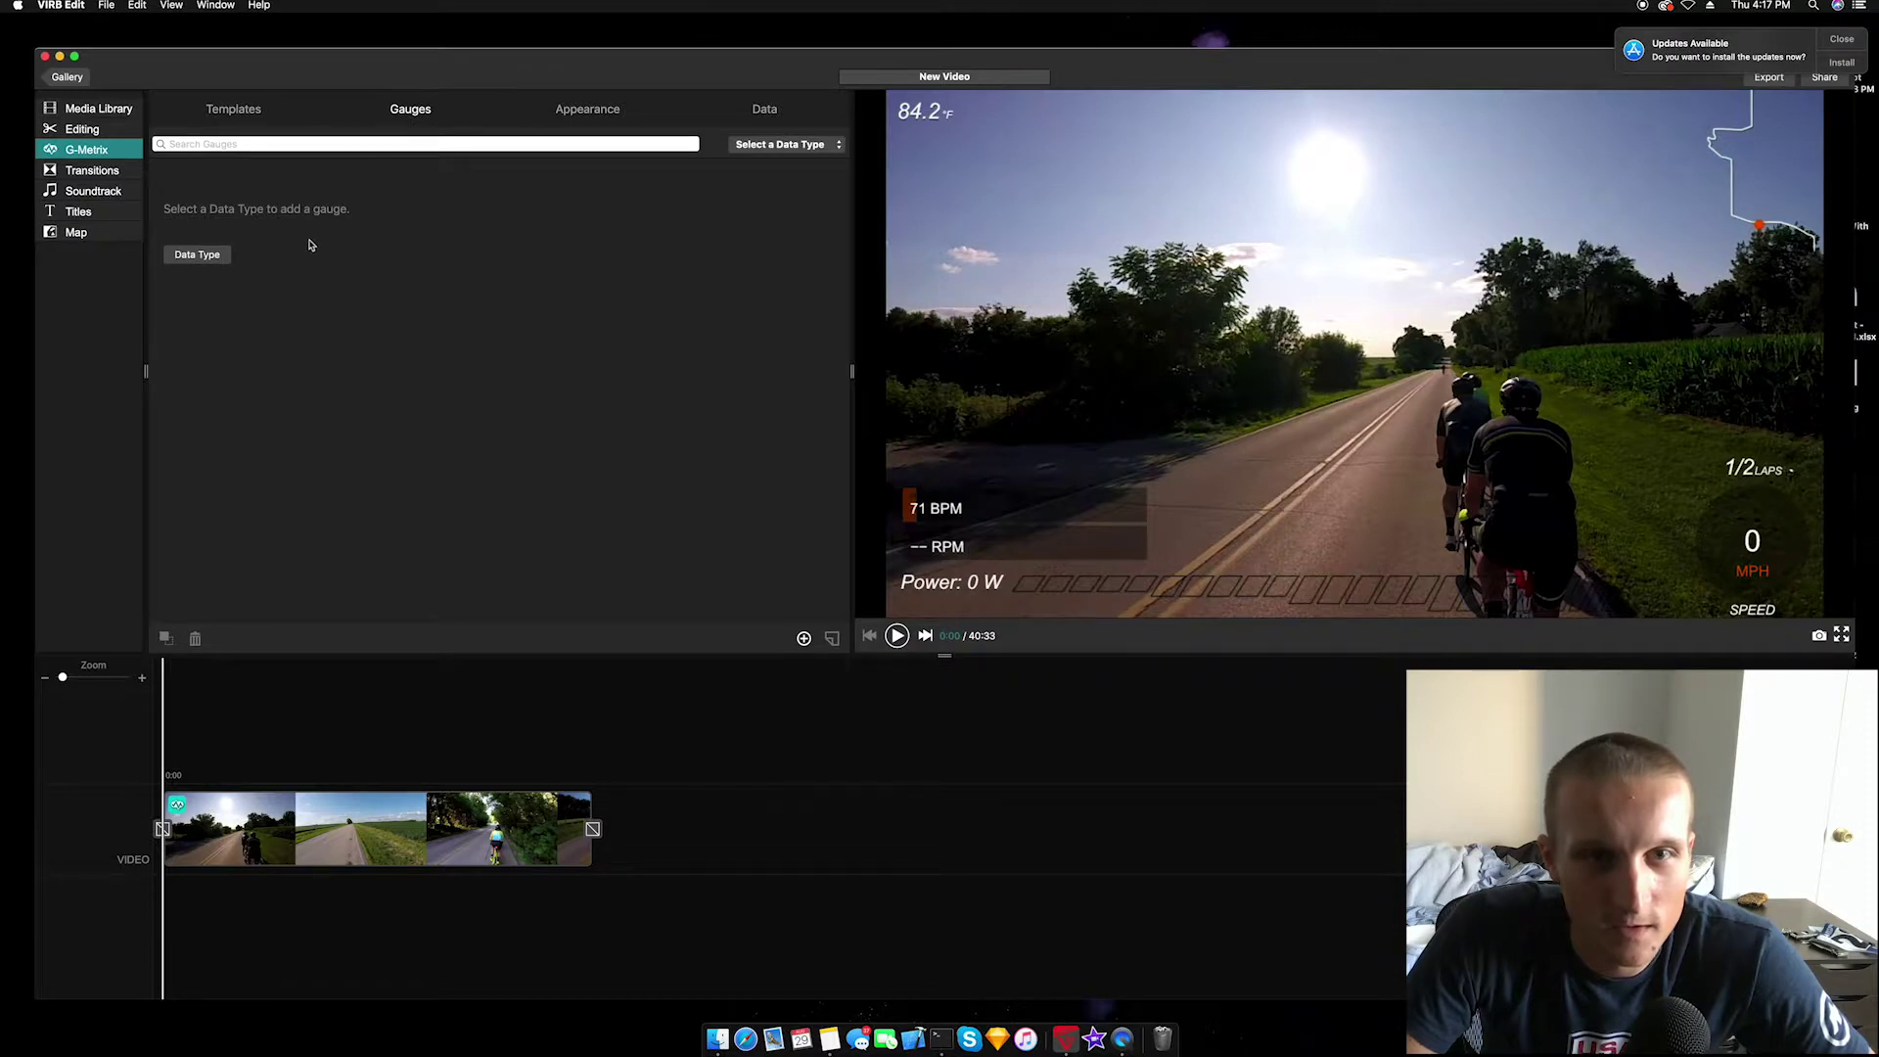
Place a compact Cadence RPM gauge left of the road, above the heart-rate readout
click(224, 260)
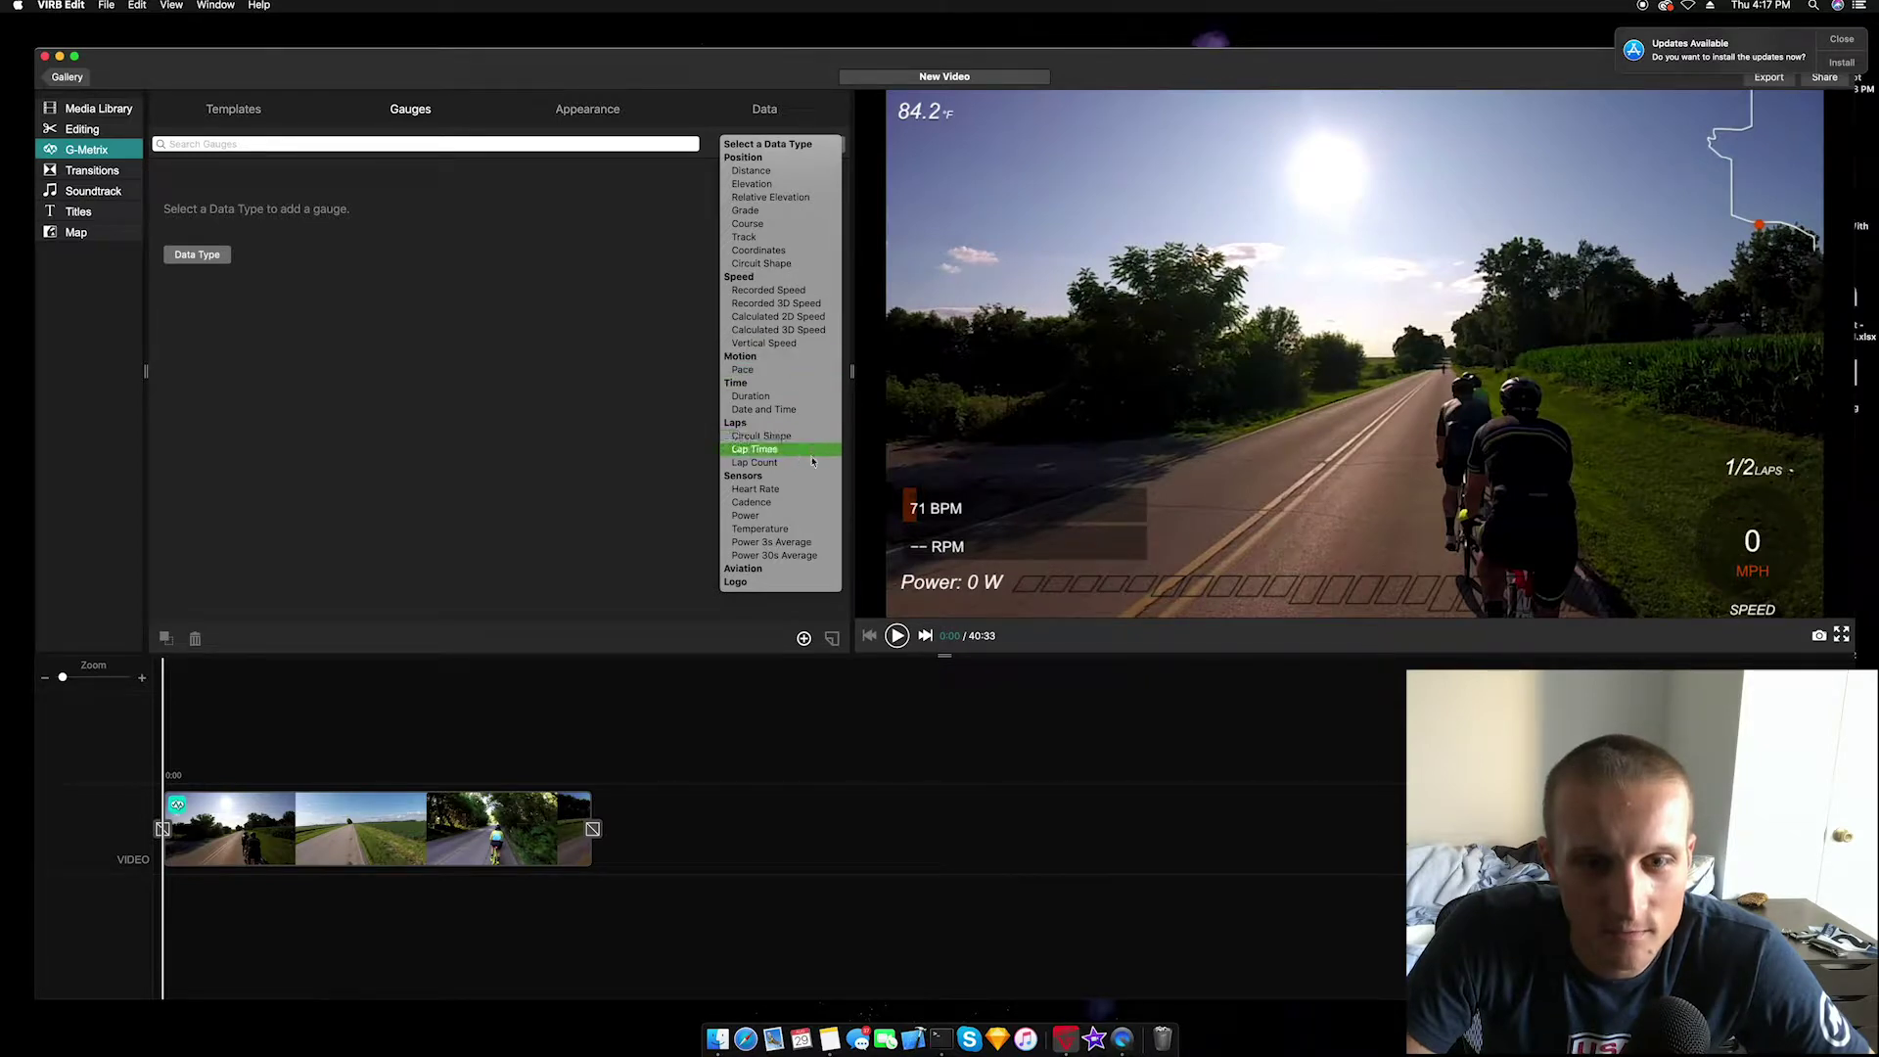
click(792, 504)
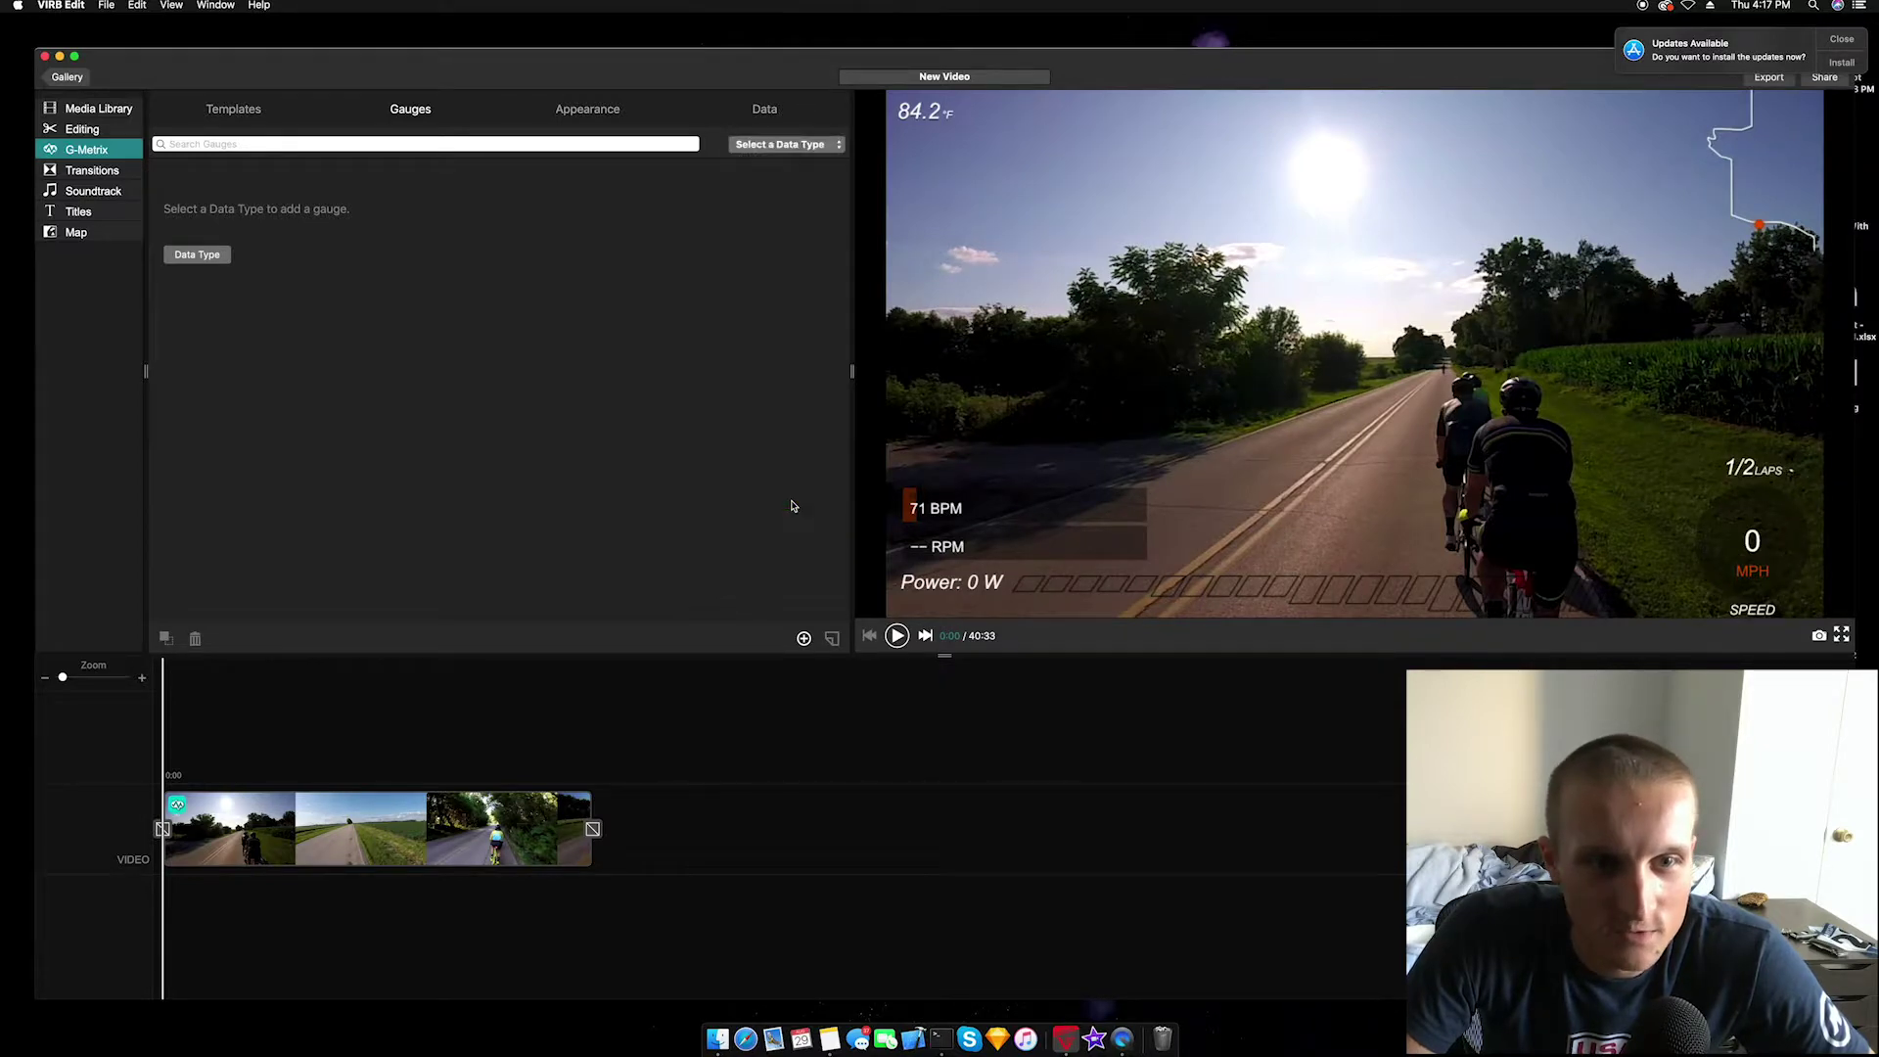
scroll(421, 284, down, 8)
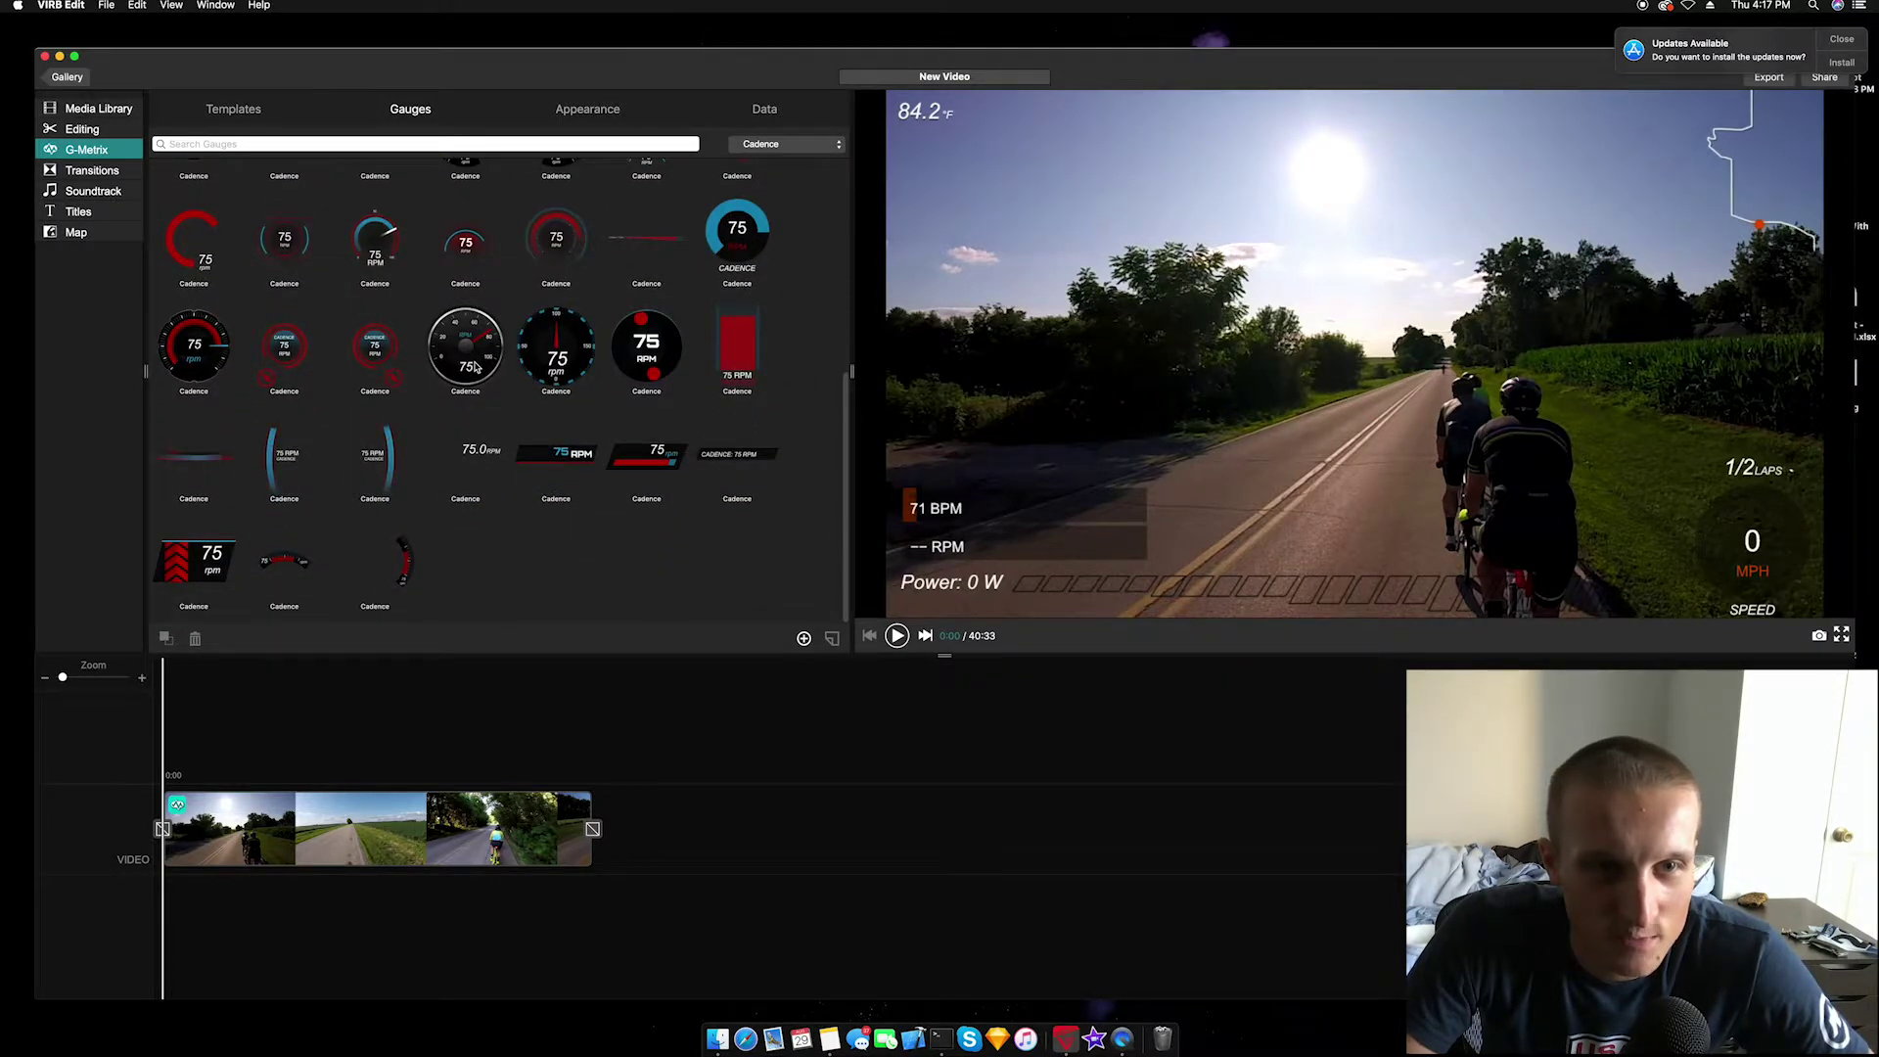
scroll(477, 367, up, 8)
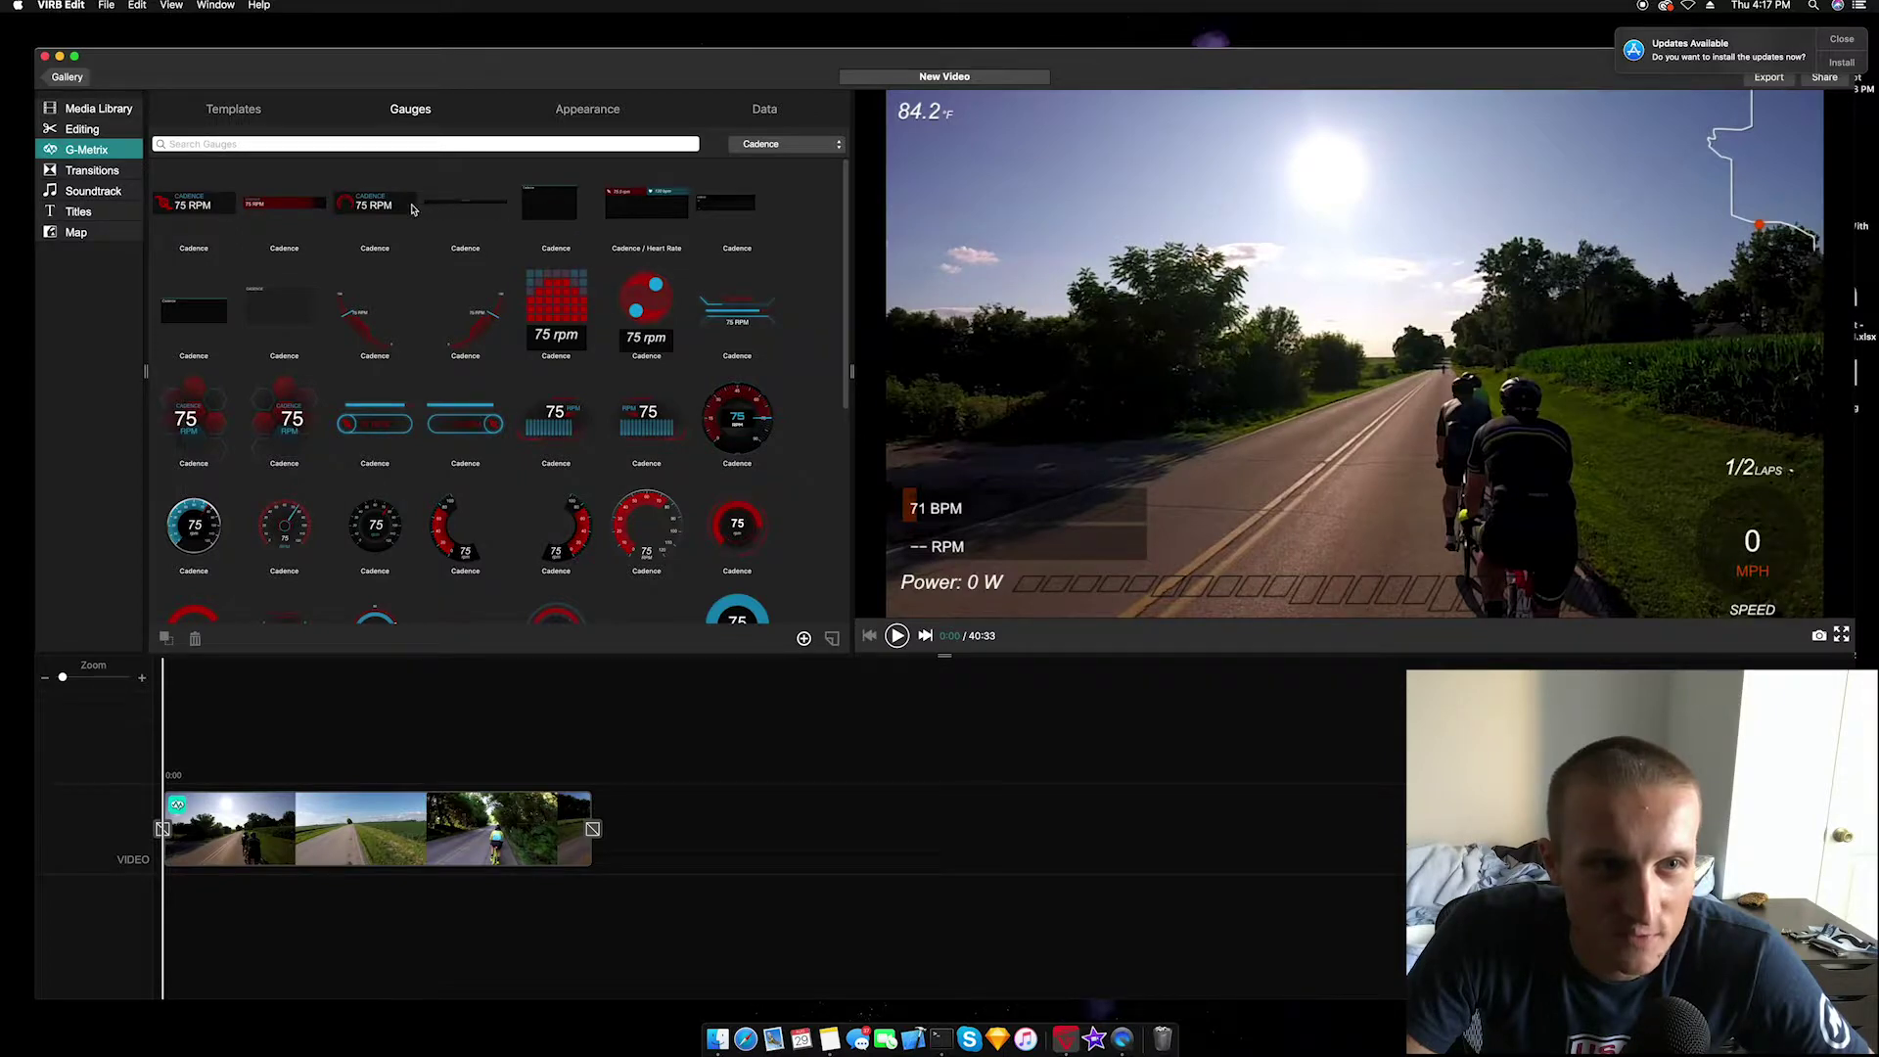
drag(193, 206, 986, 397)
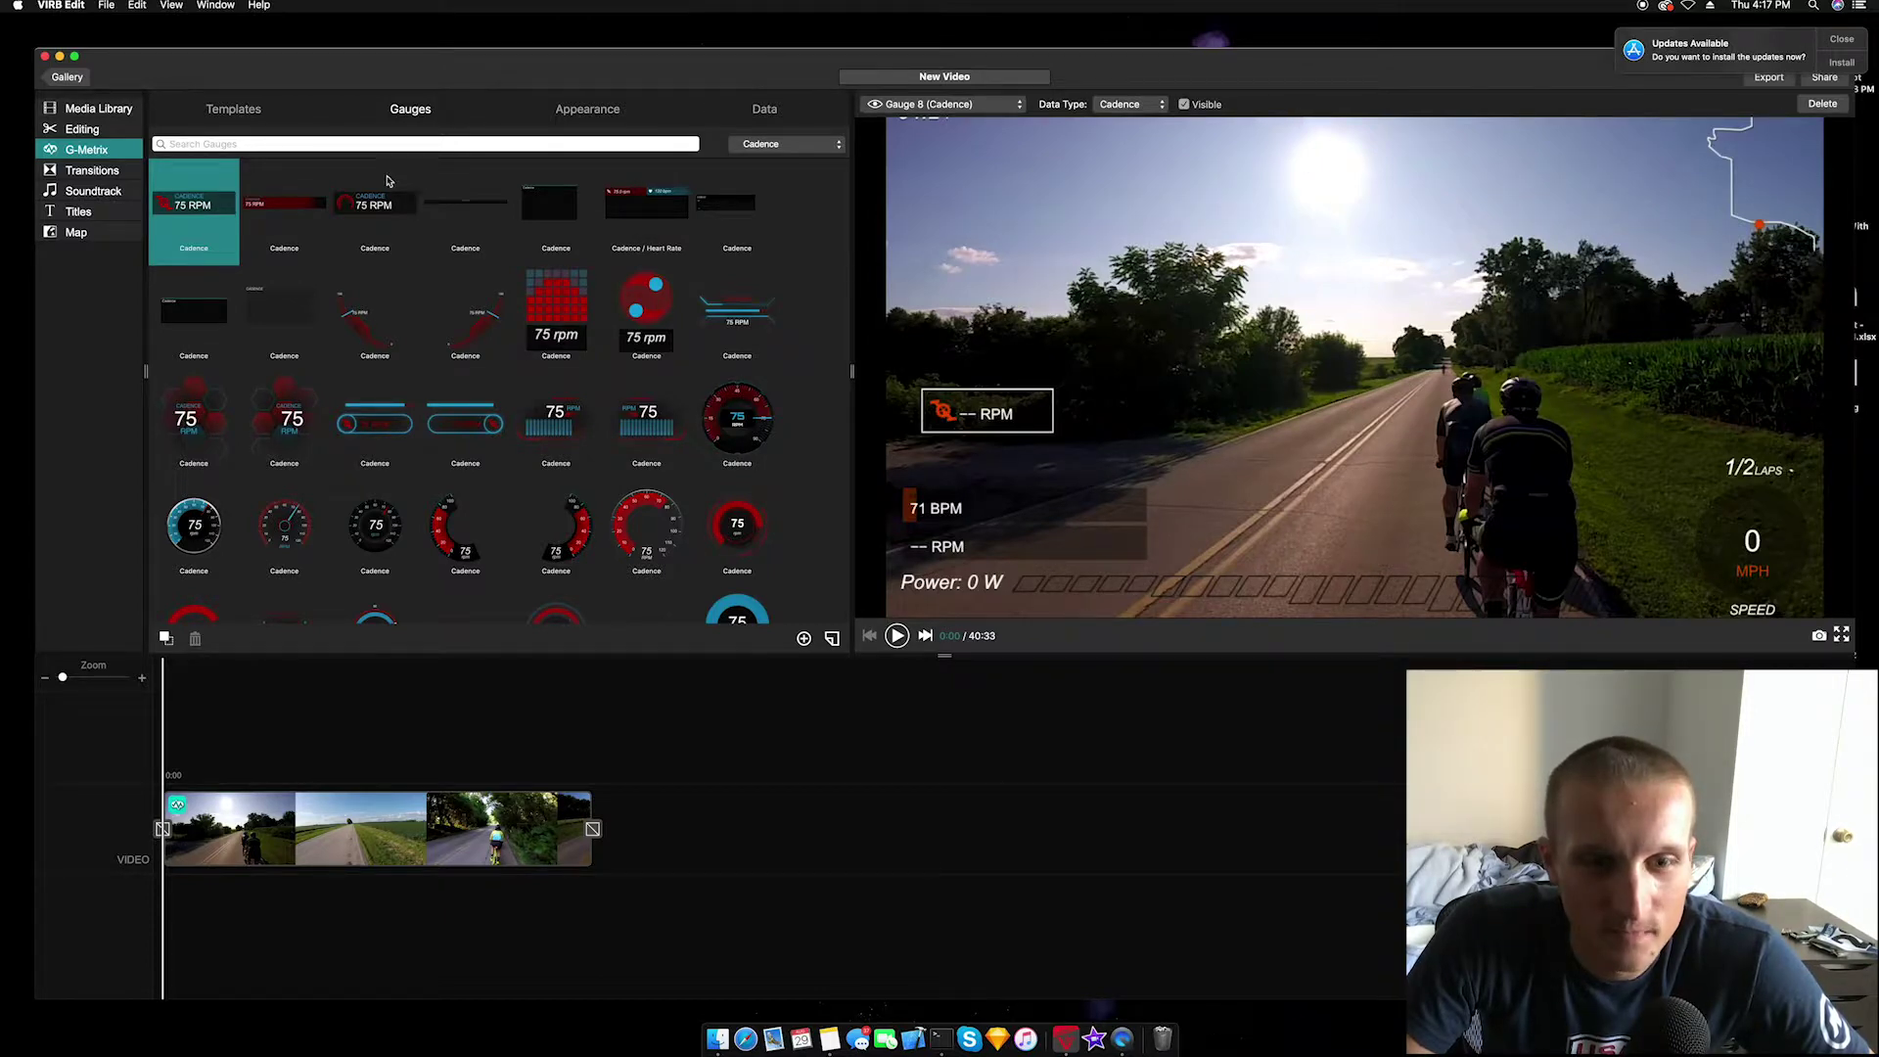
Return to the overlay templates list
click(241, 110)
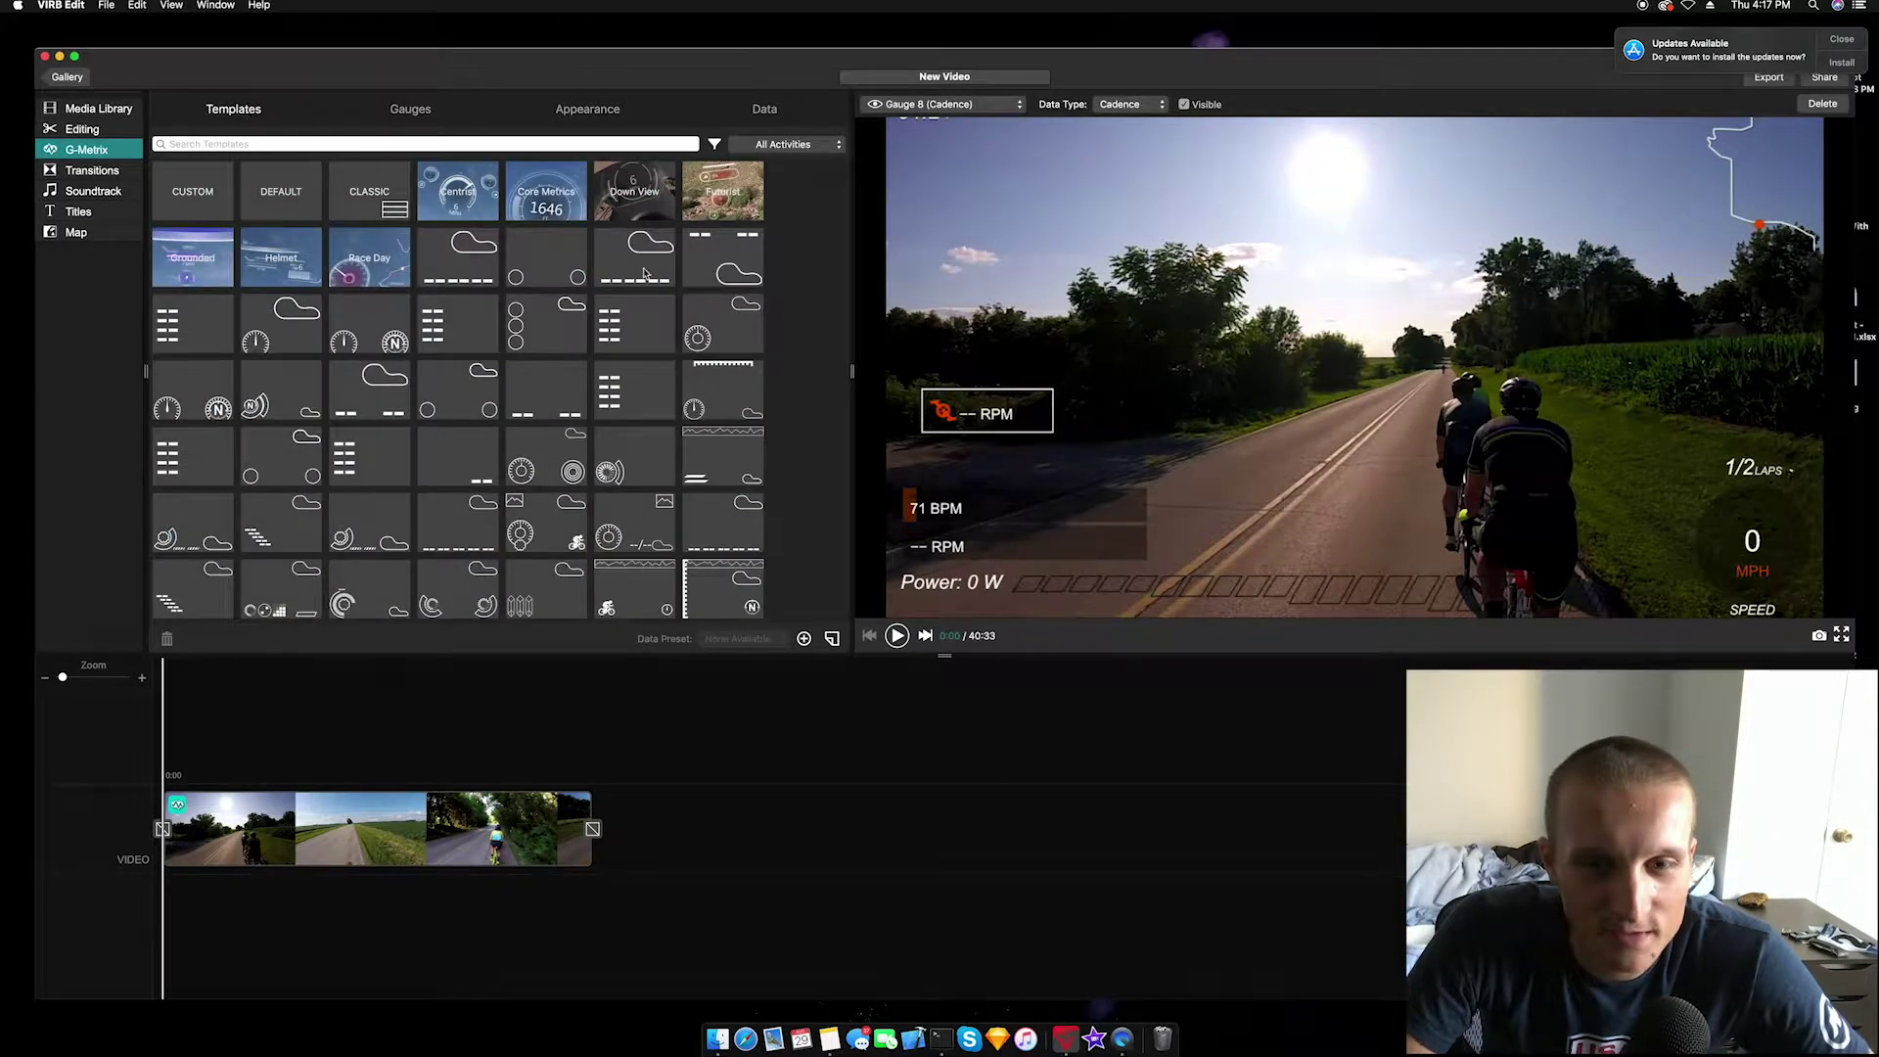
Save the current overlay layout as the CUSTOM 2 template
scroll(653, 375, down, 1)
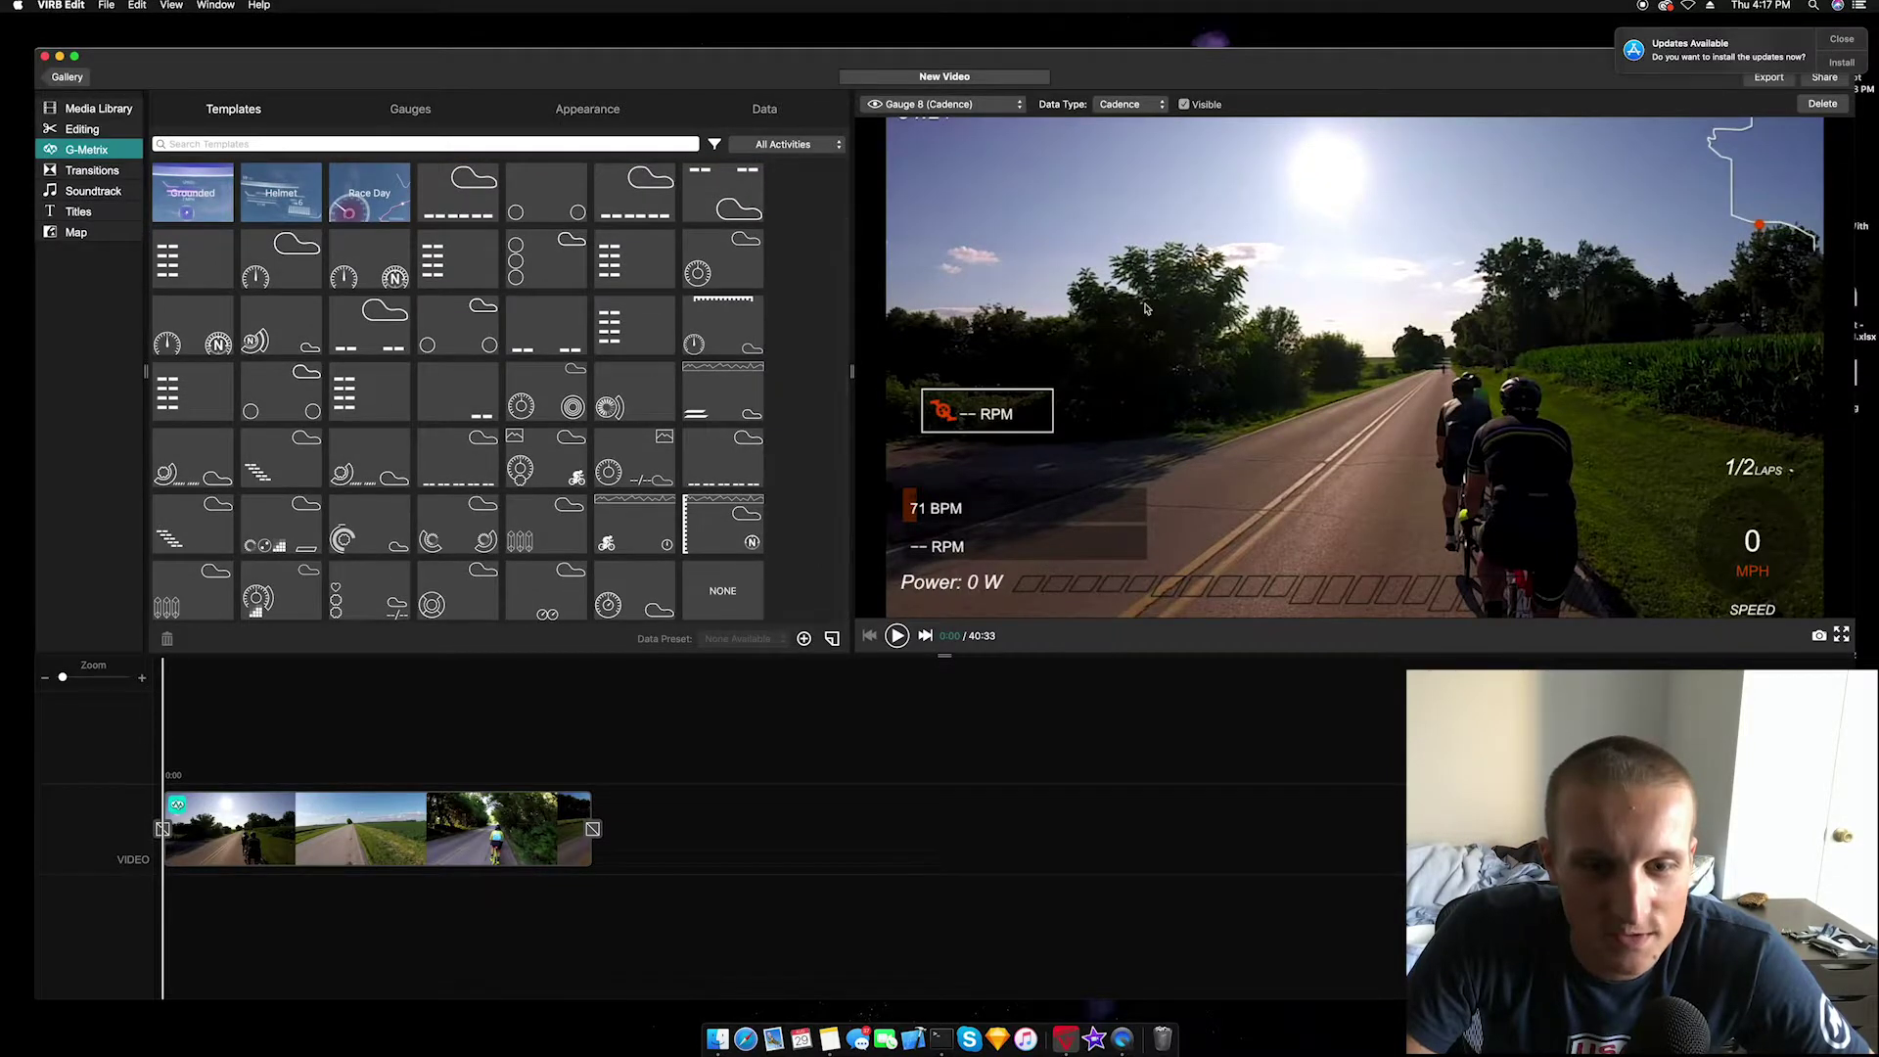
click(832, 639)
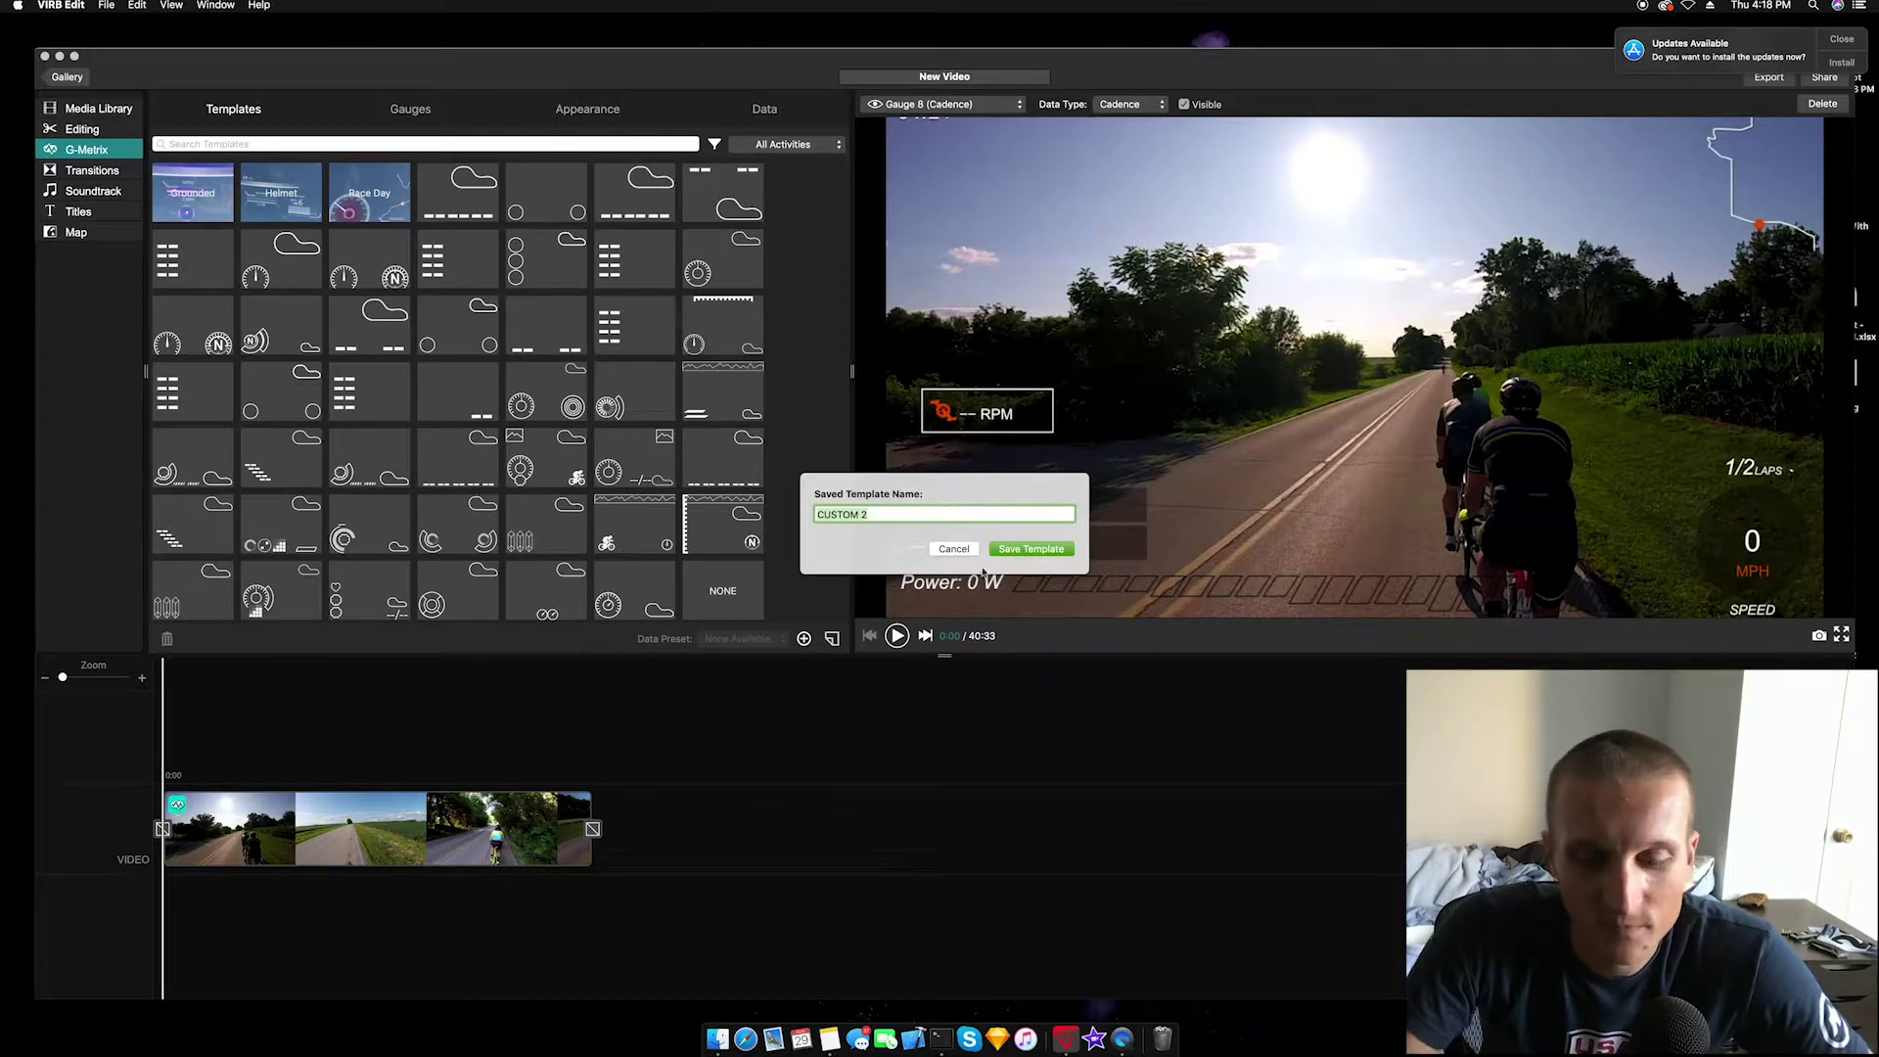
click(1030, 549)
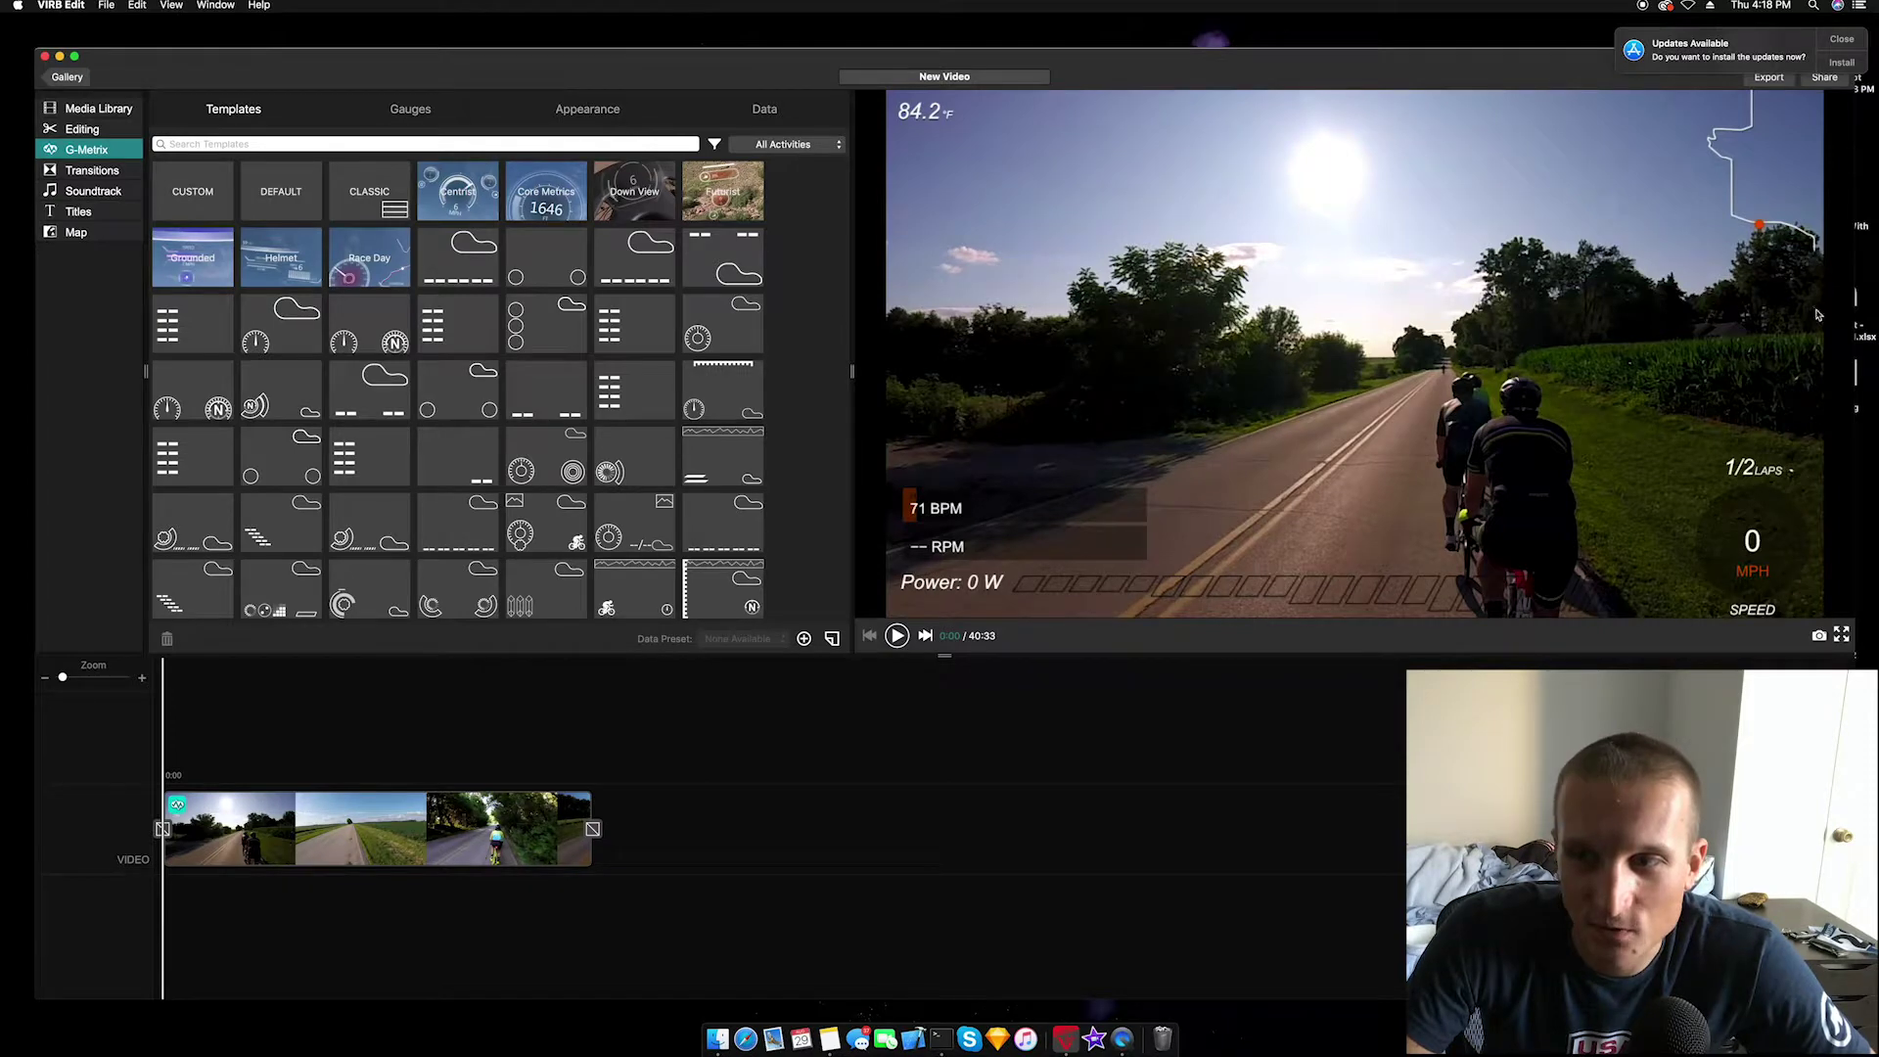
click(1748, 468)
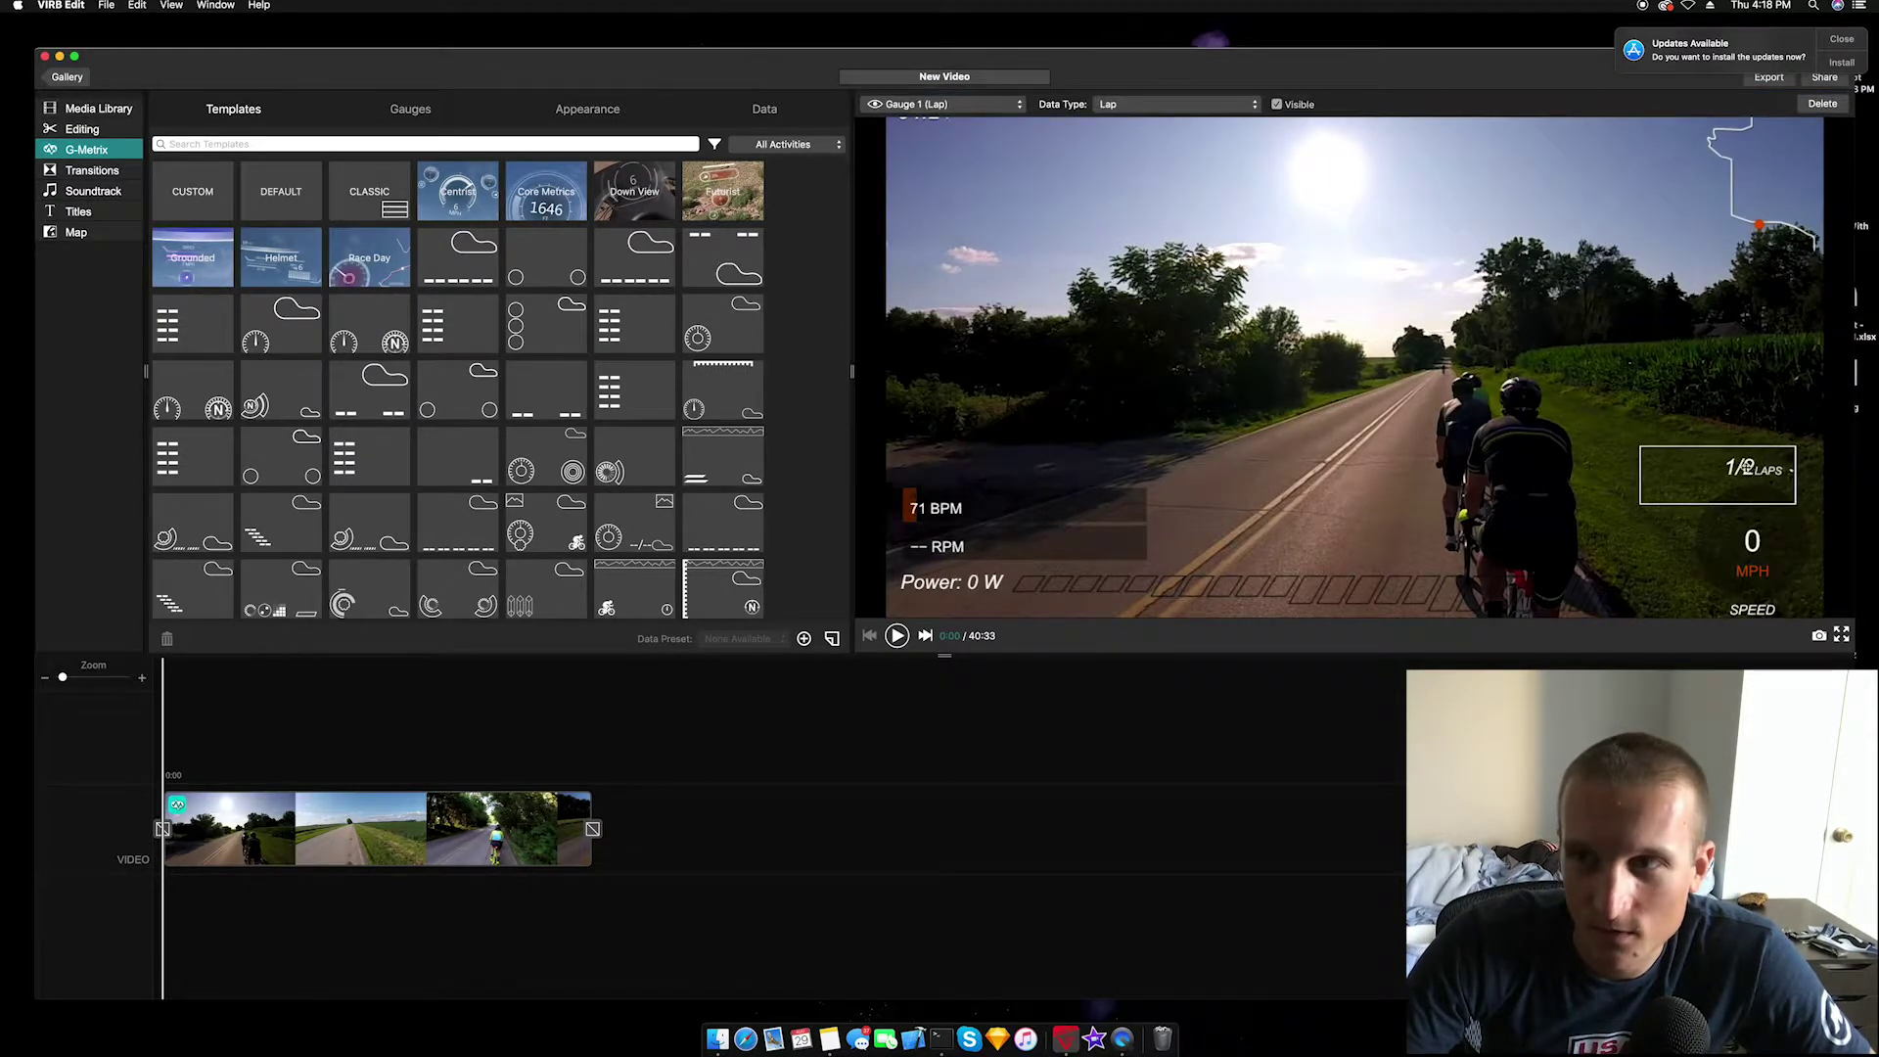
Delete the lap counter gauge and move the route map slightly lower and left
key(Delete)
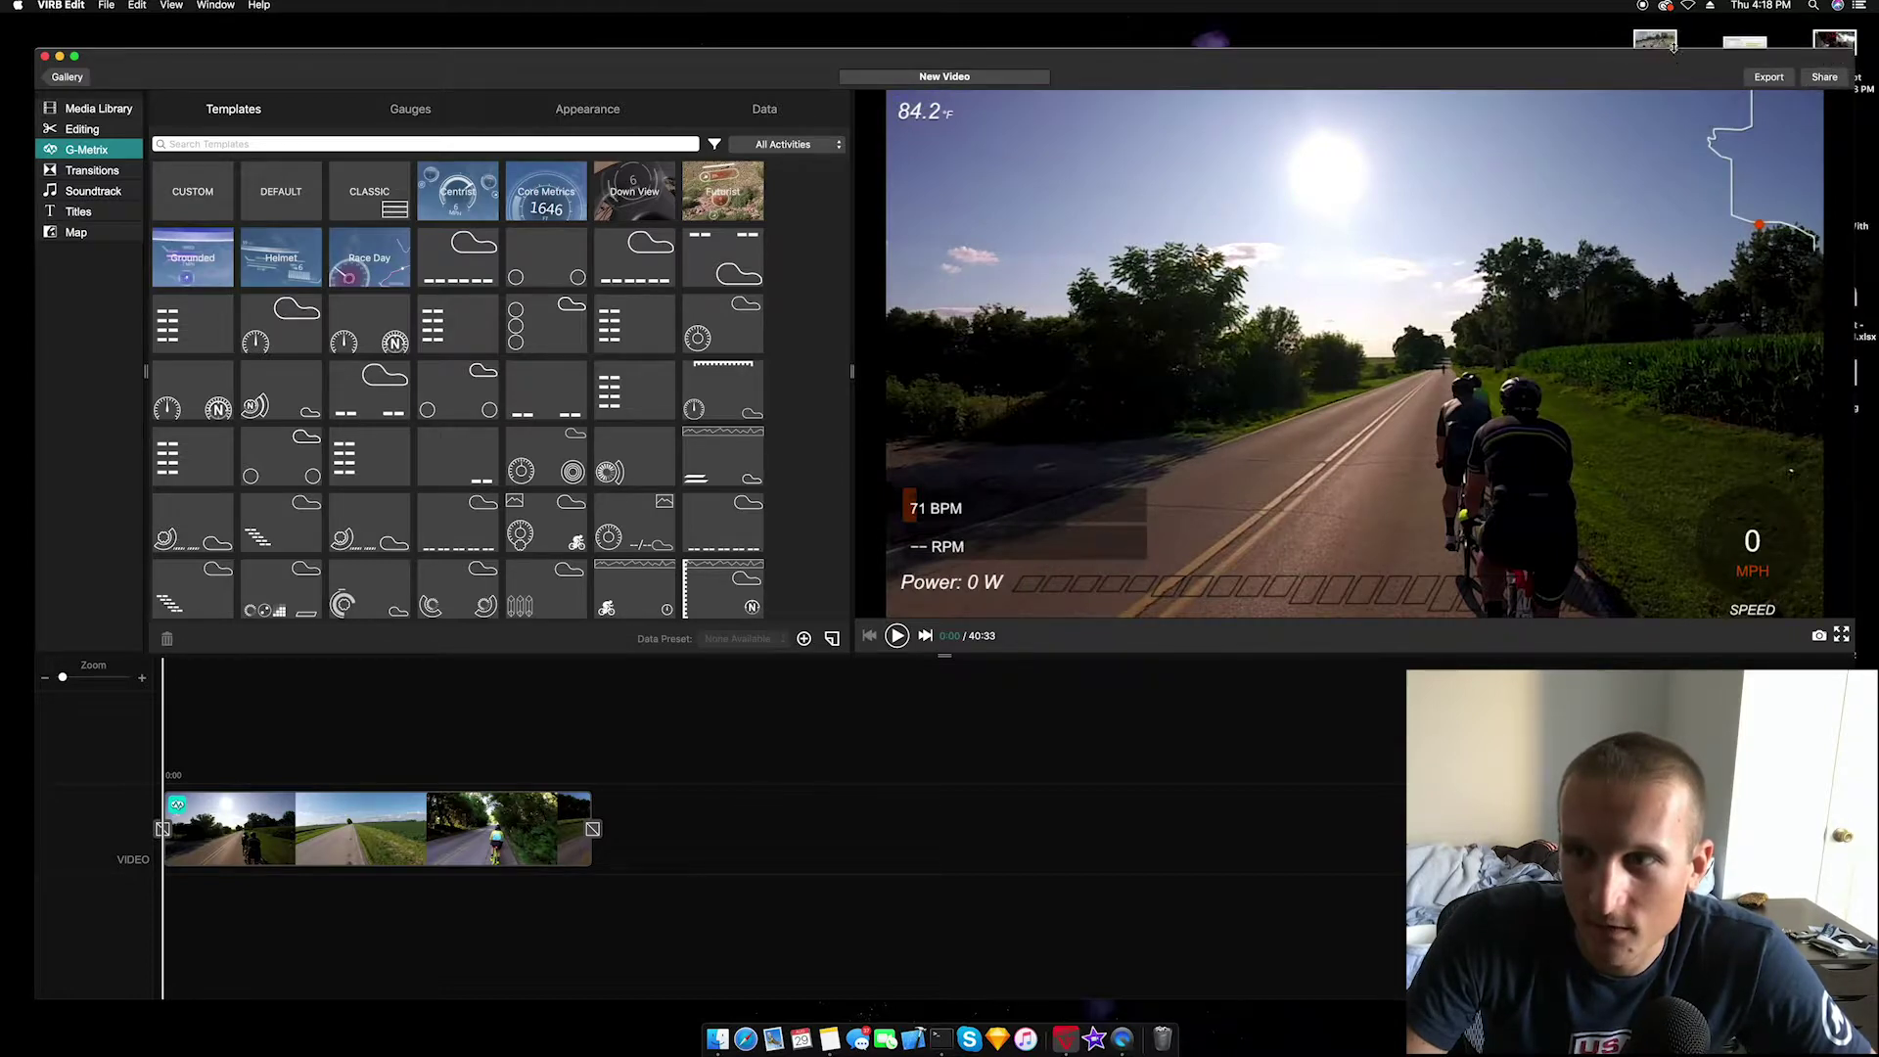
drag(1674, 47, 1670, 10)
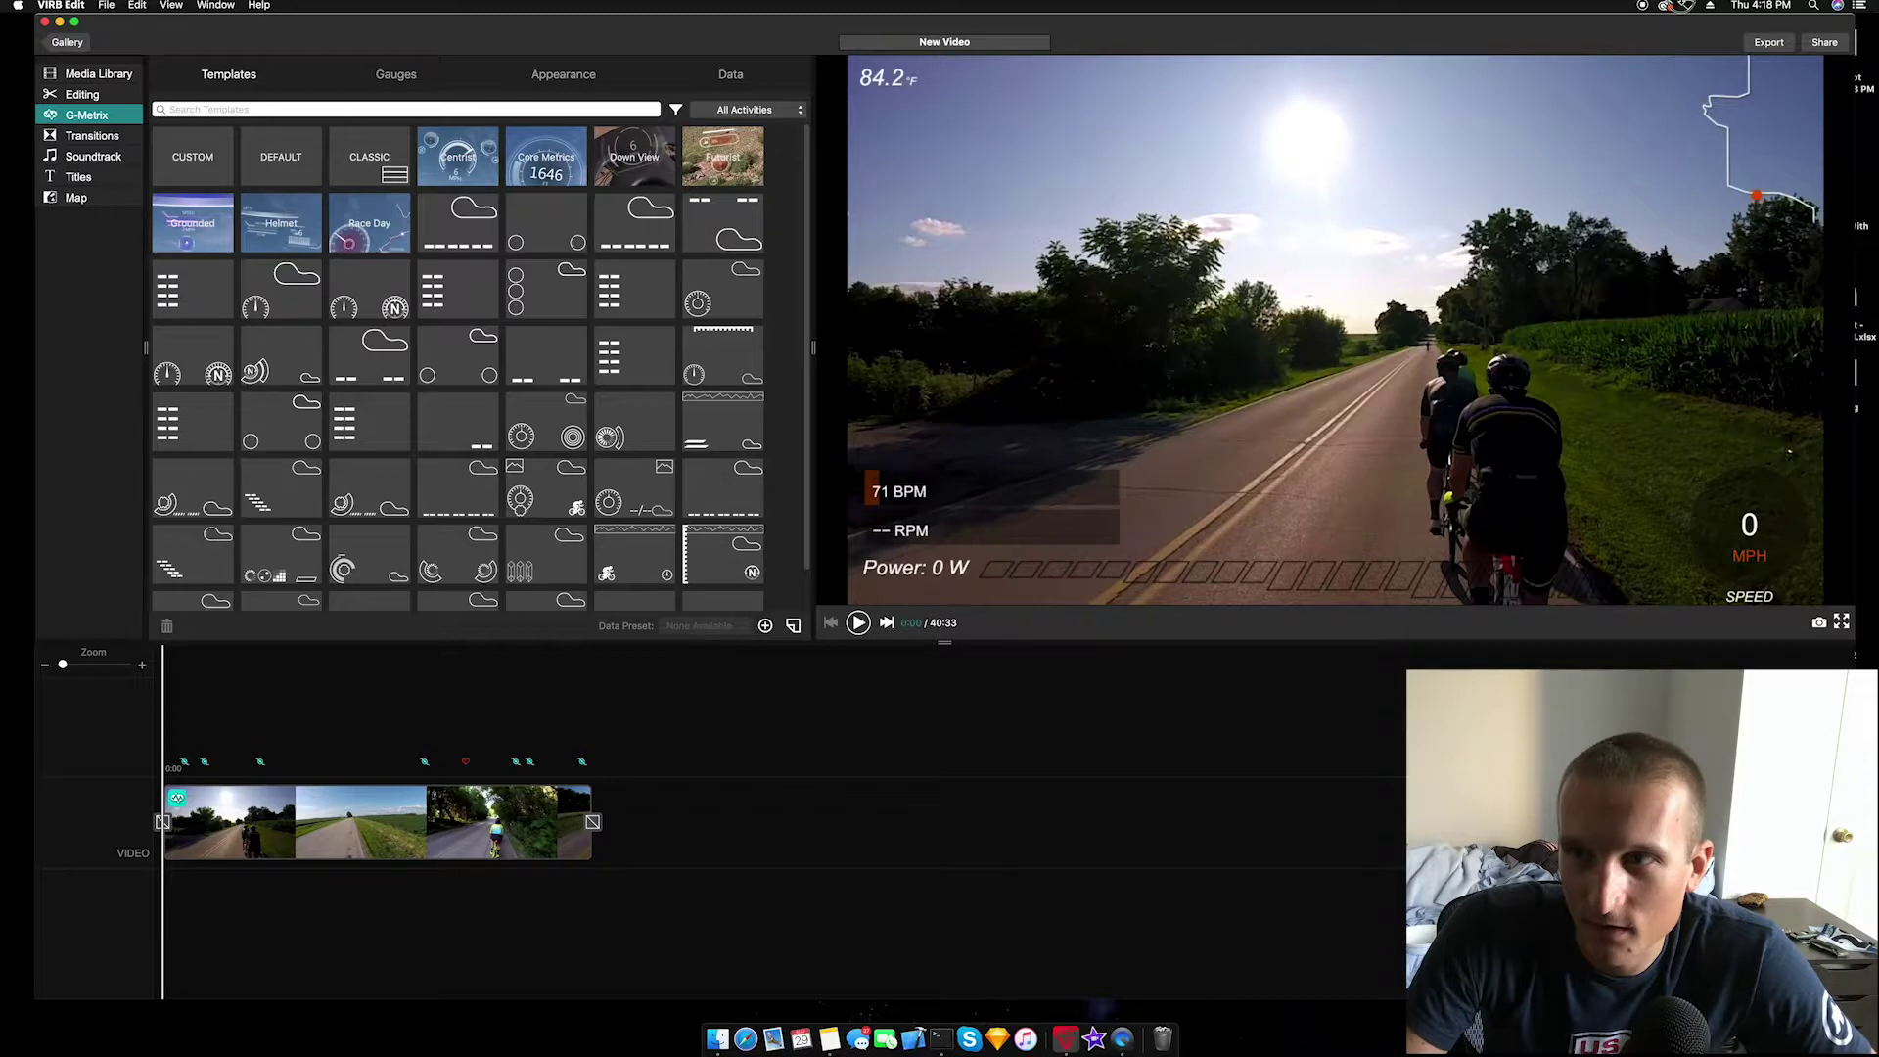
click(1742, 122)
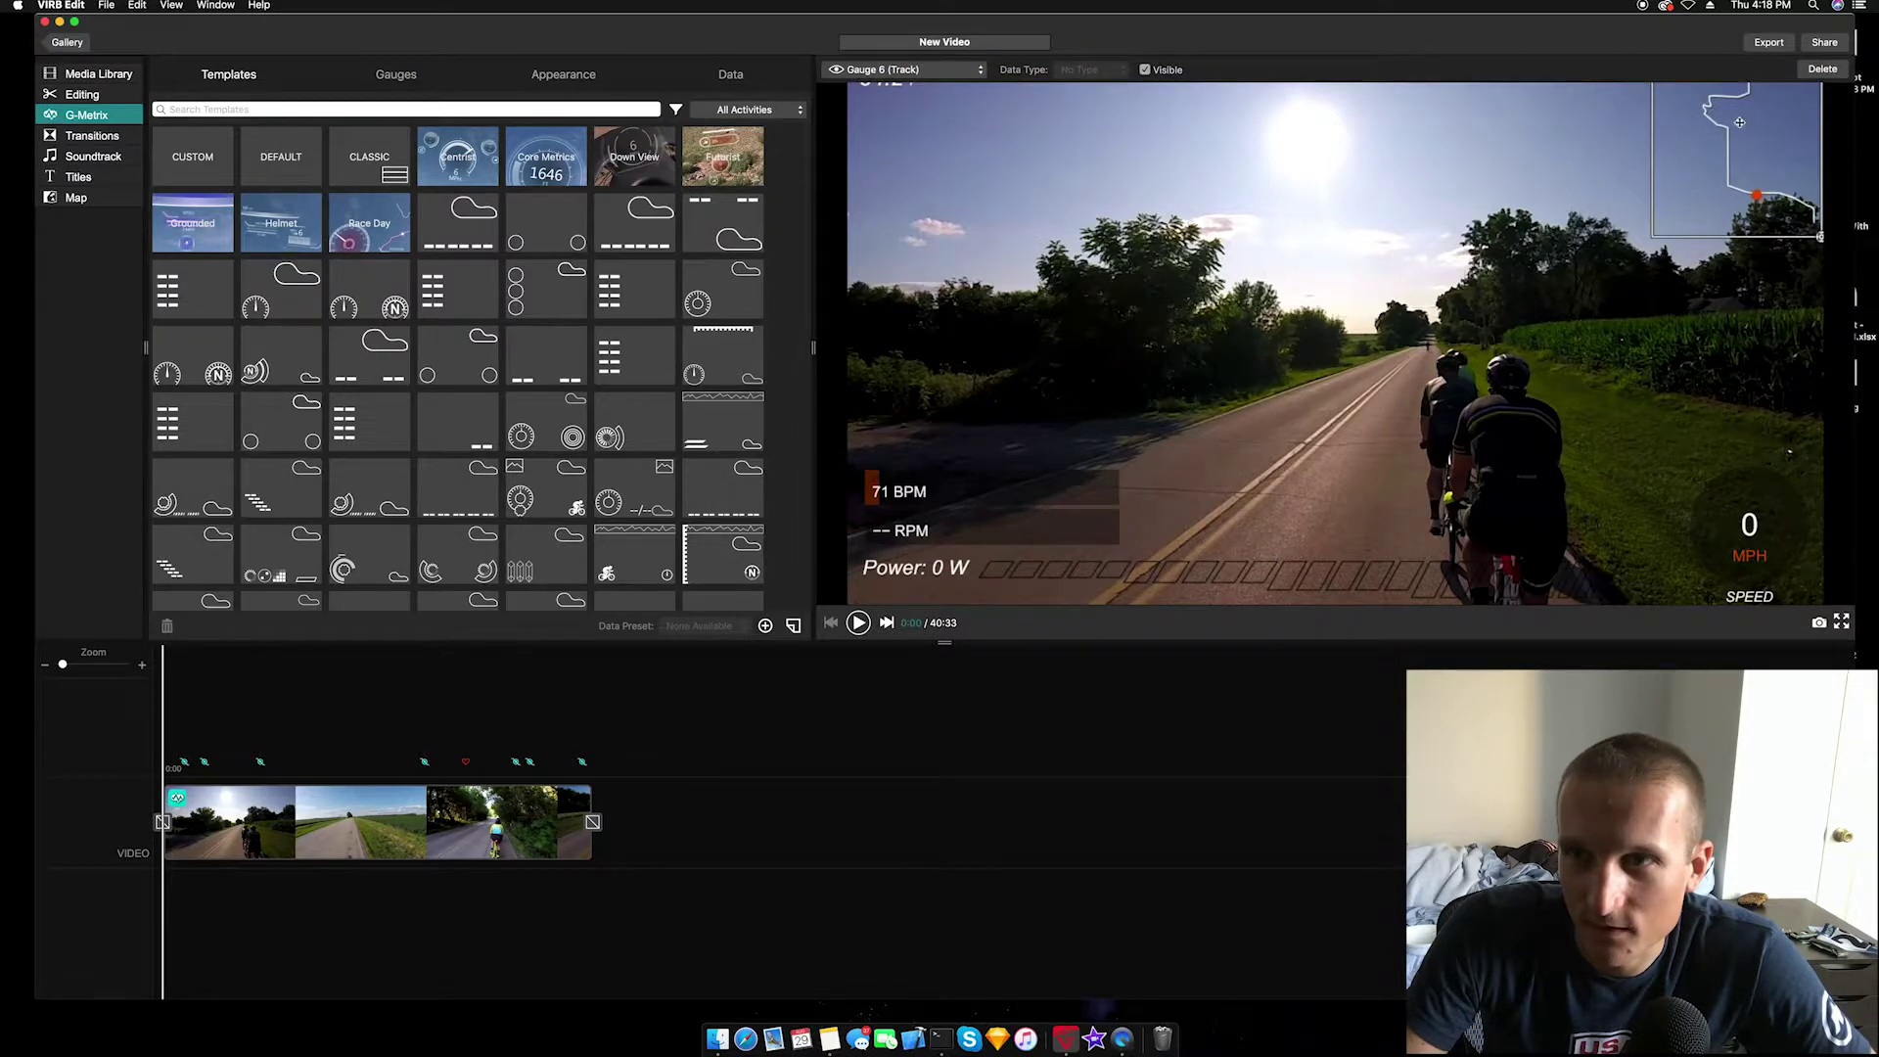
drag(1739, 121, 1725, 162)
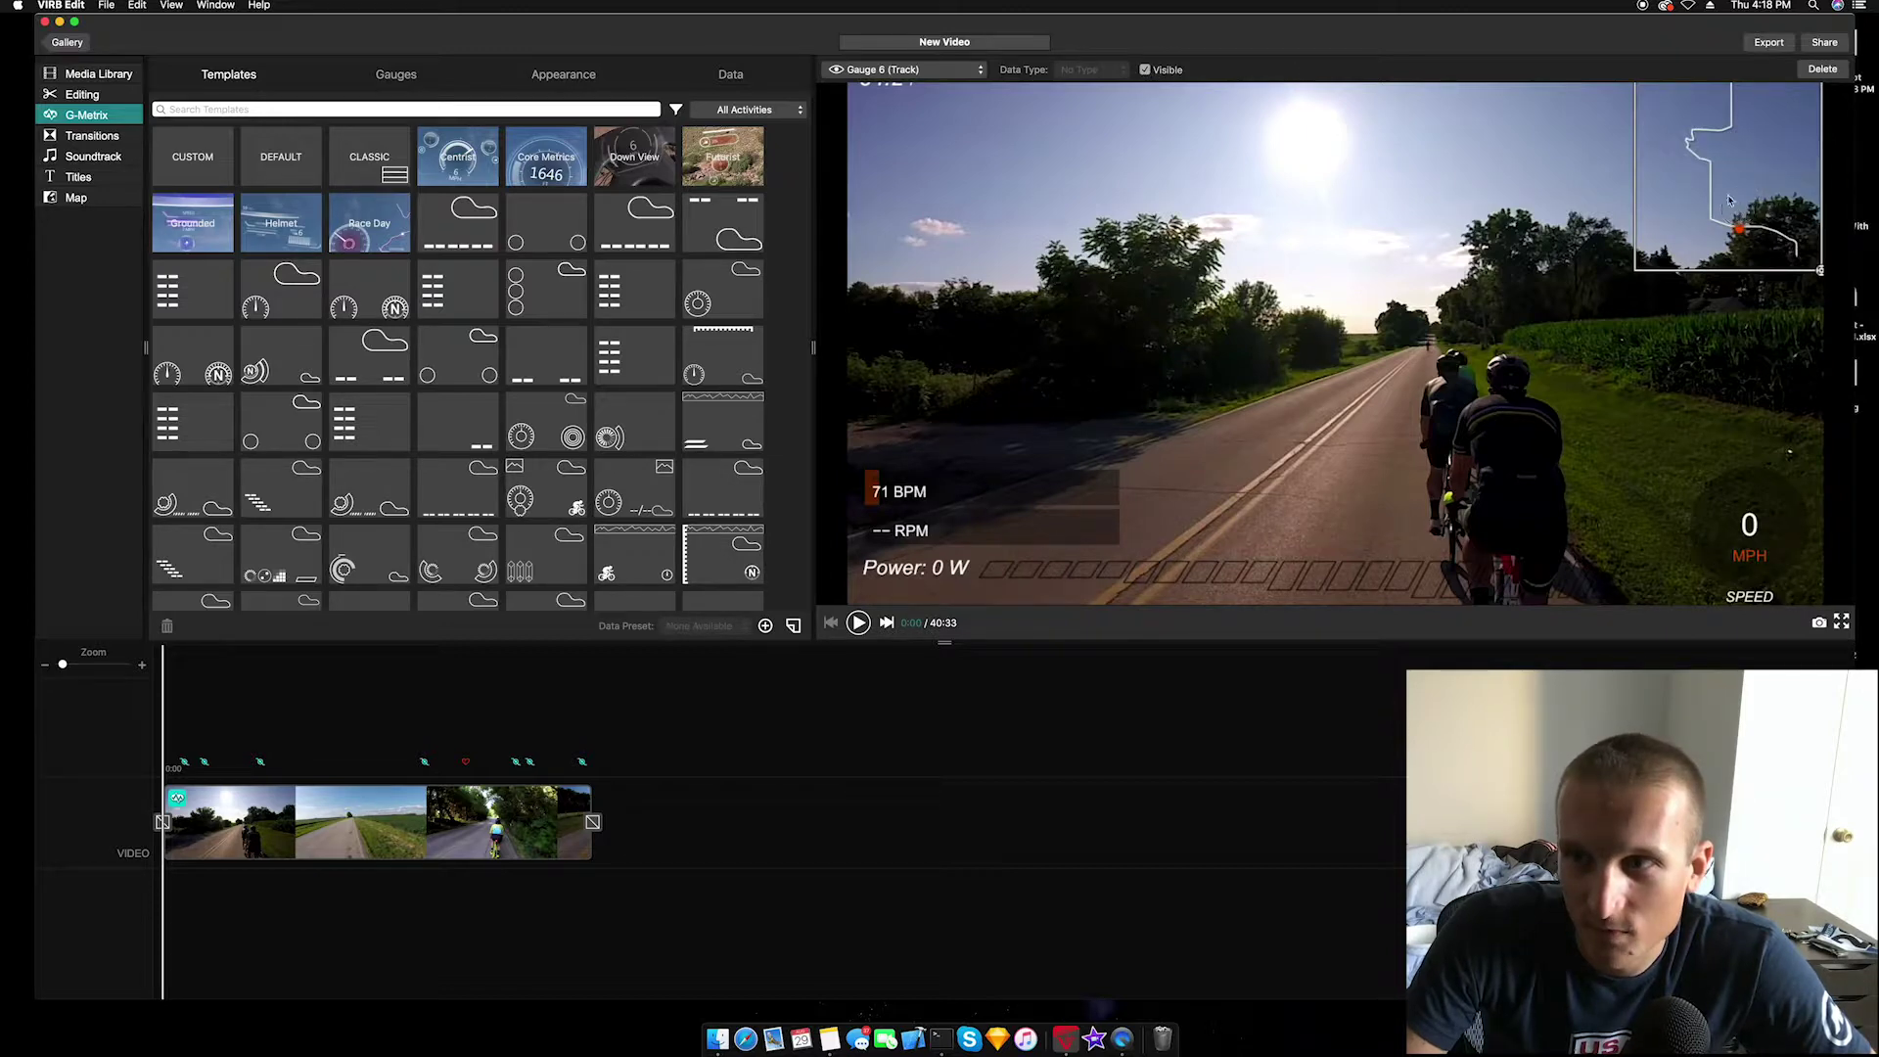
drag(1727, 191, 1723, 195)
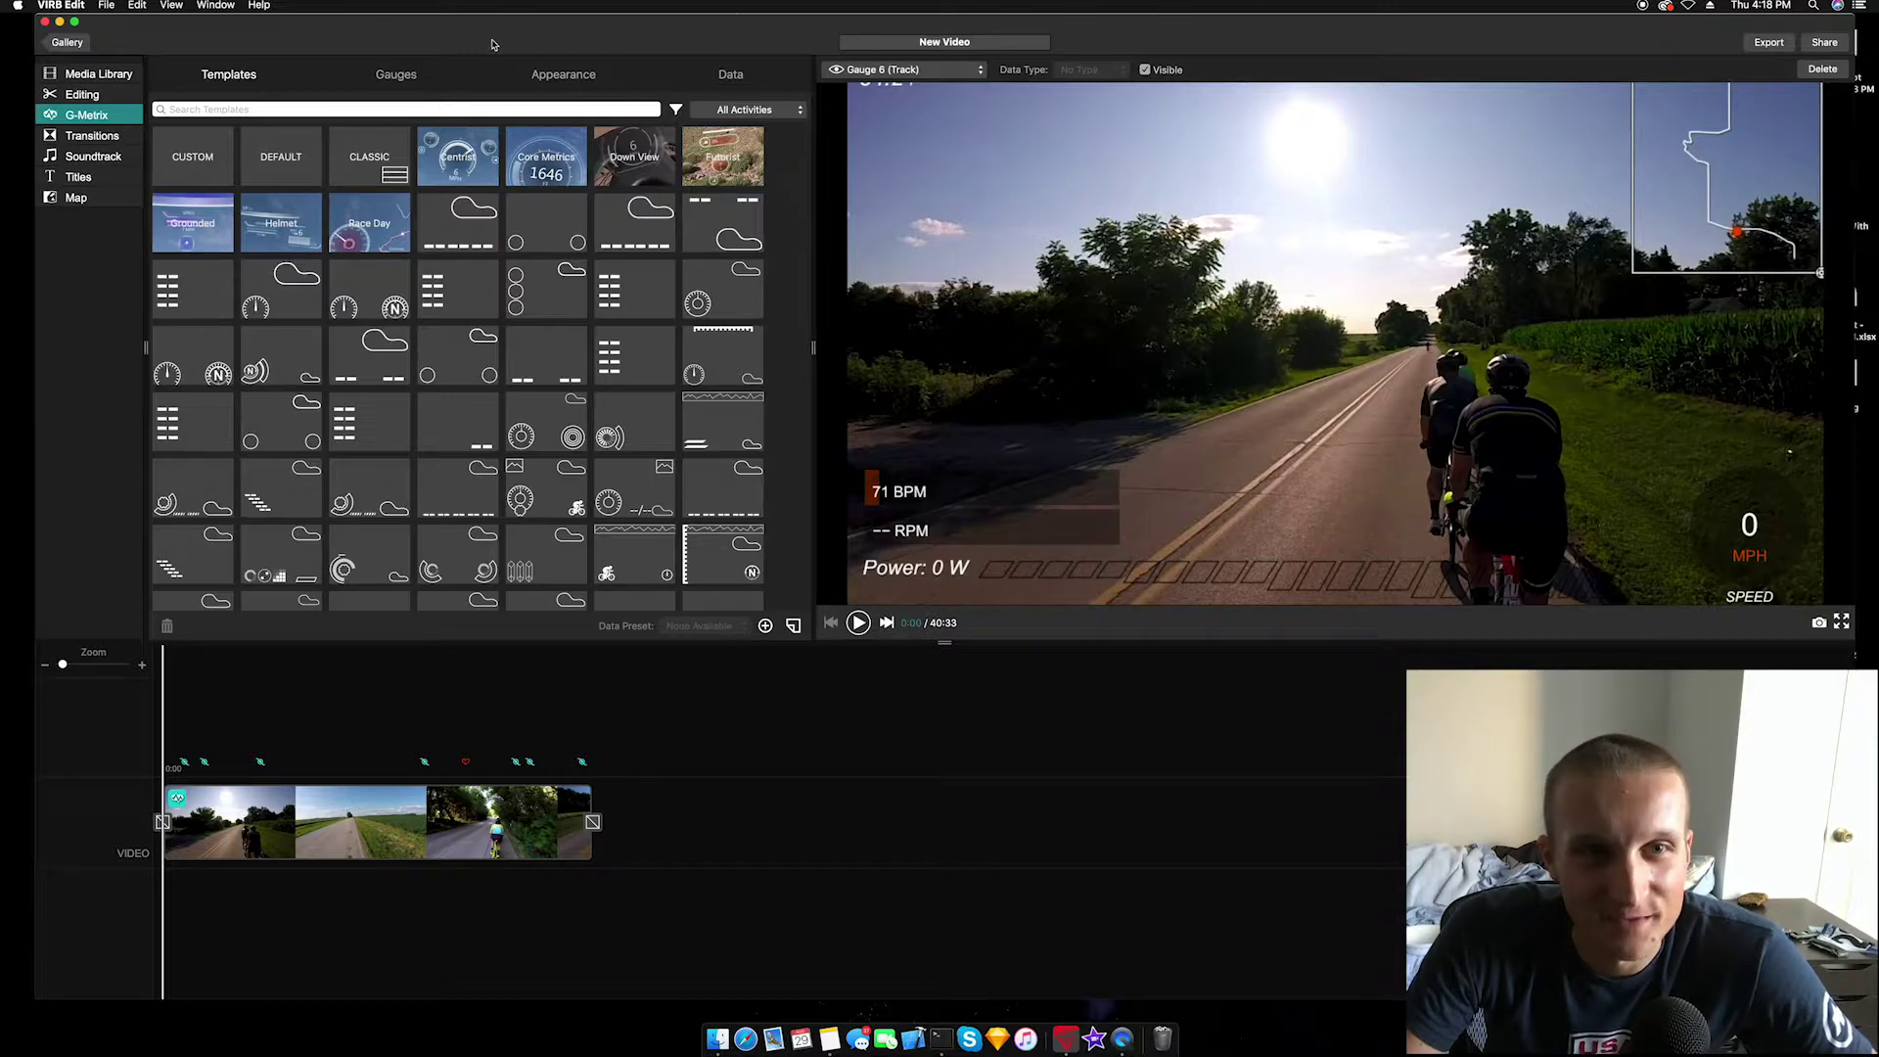
Review the heart-rate gauge's Color and Transform options, then show the Data tab's data types
click(409, 79)
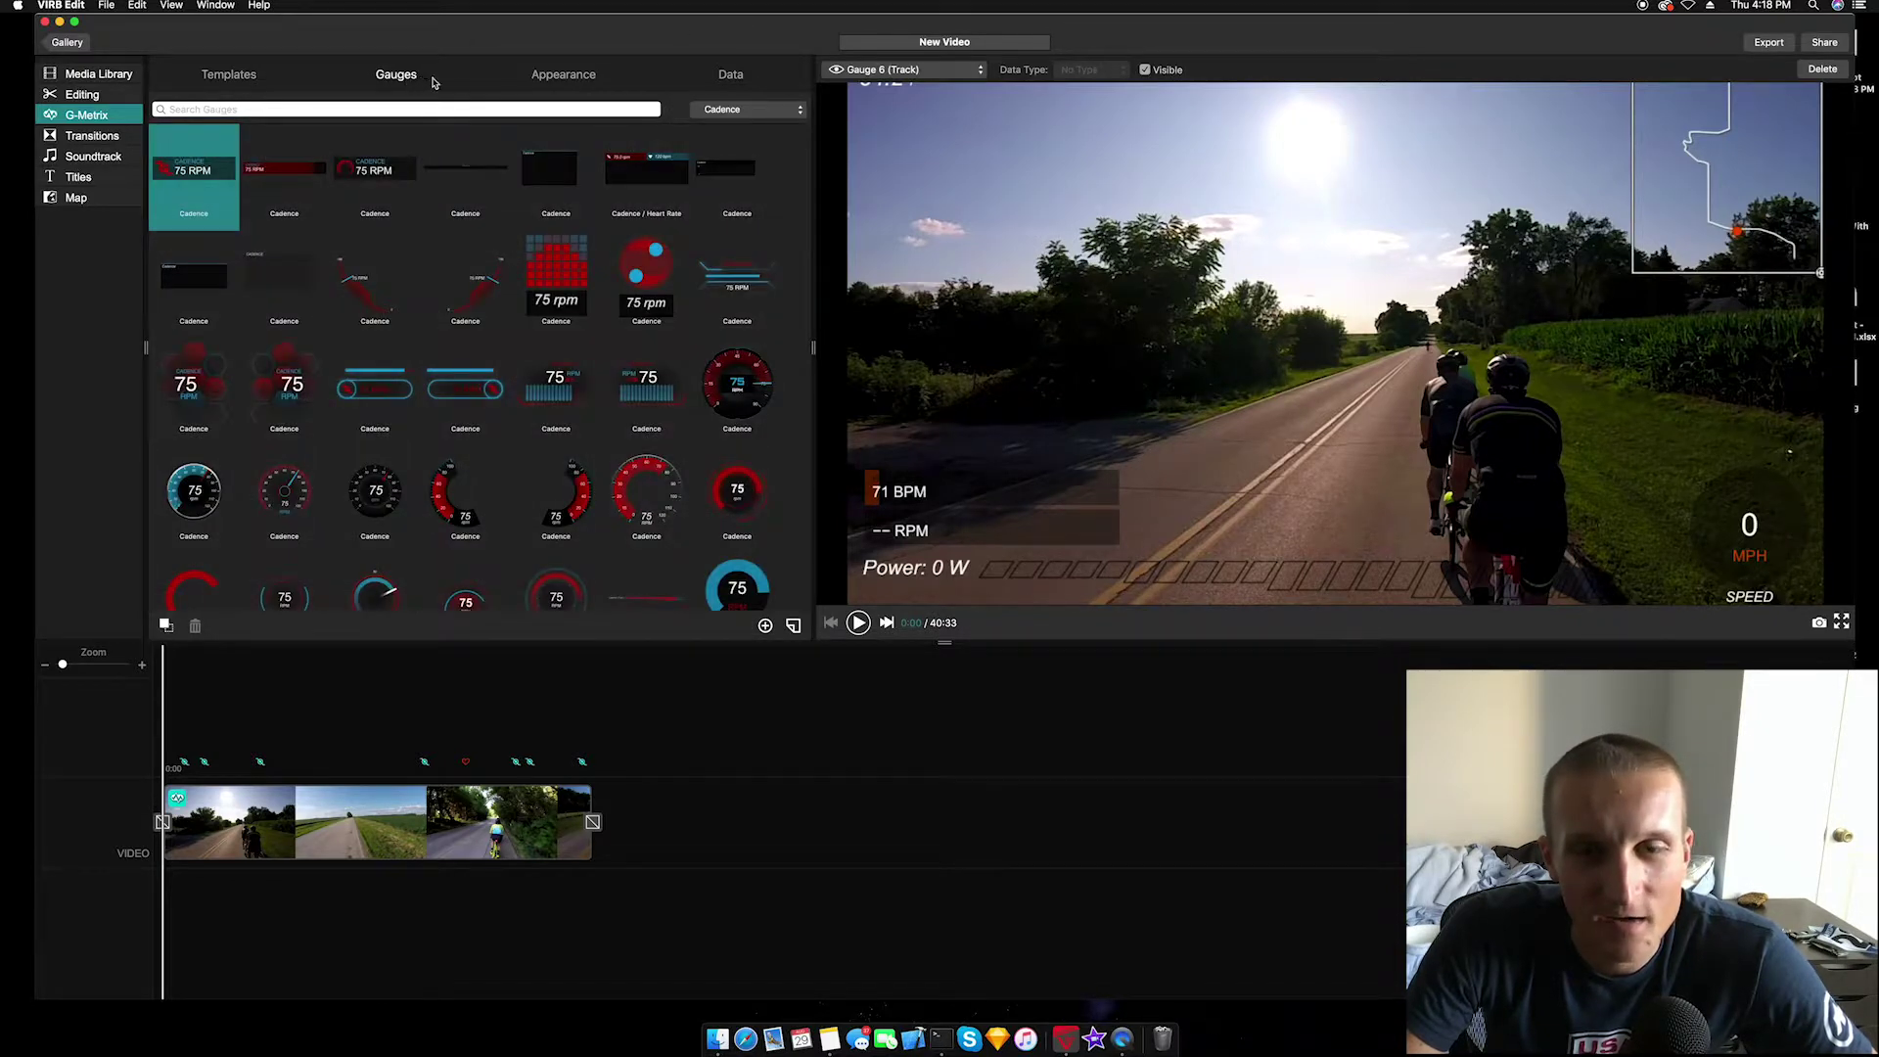
click(549, 79)
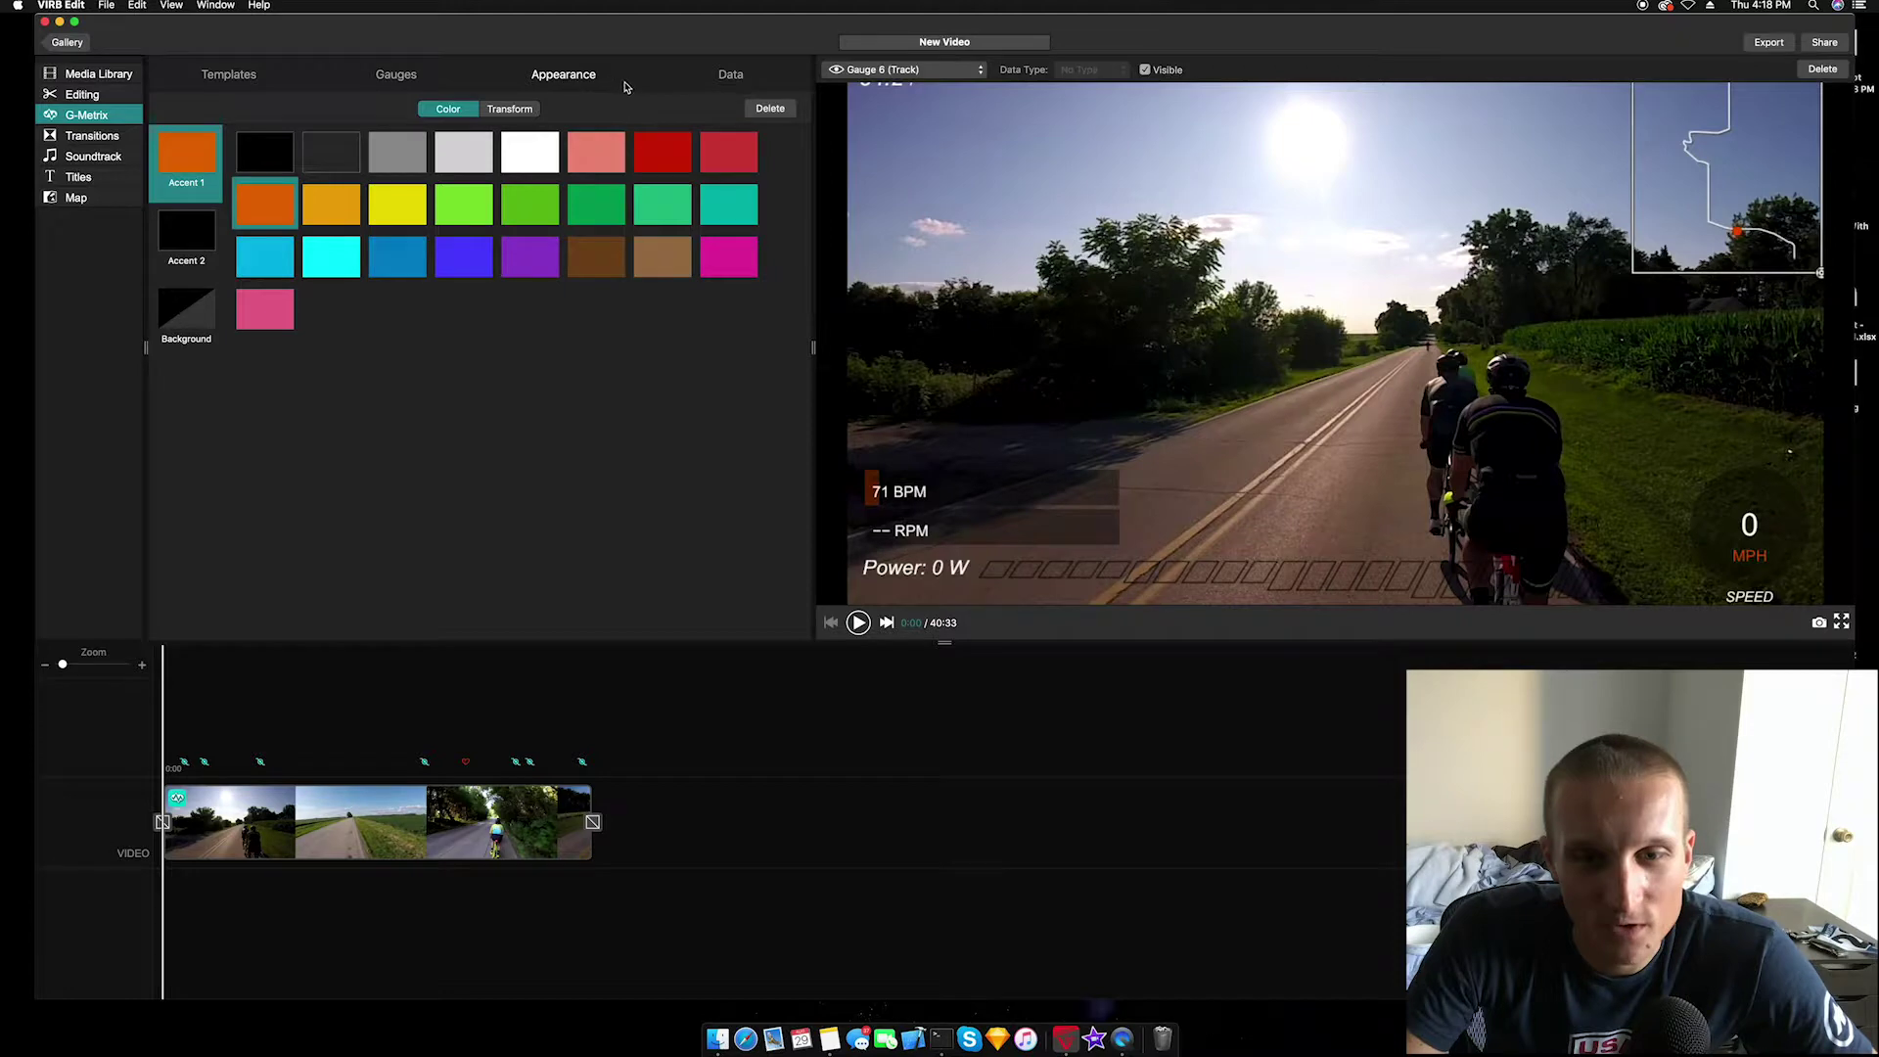
click(956, 491)
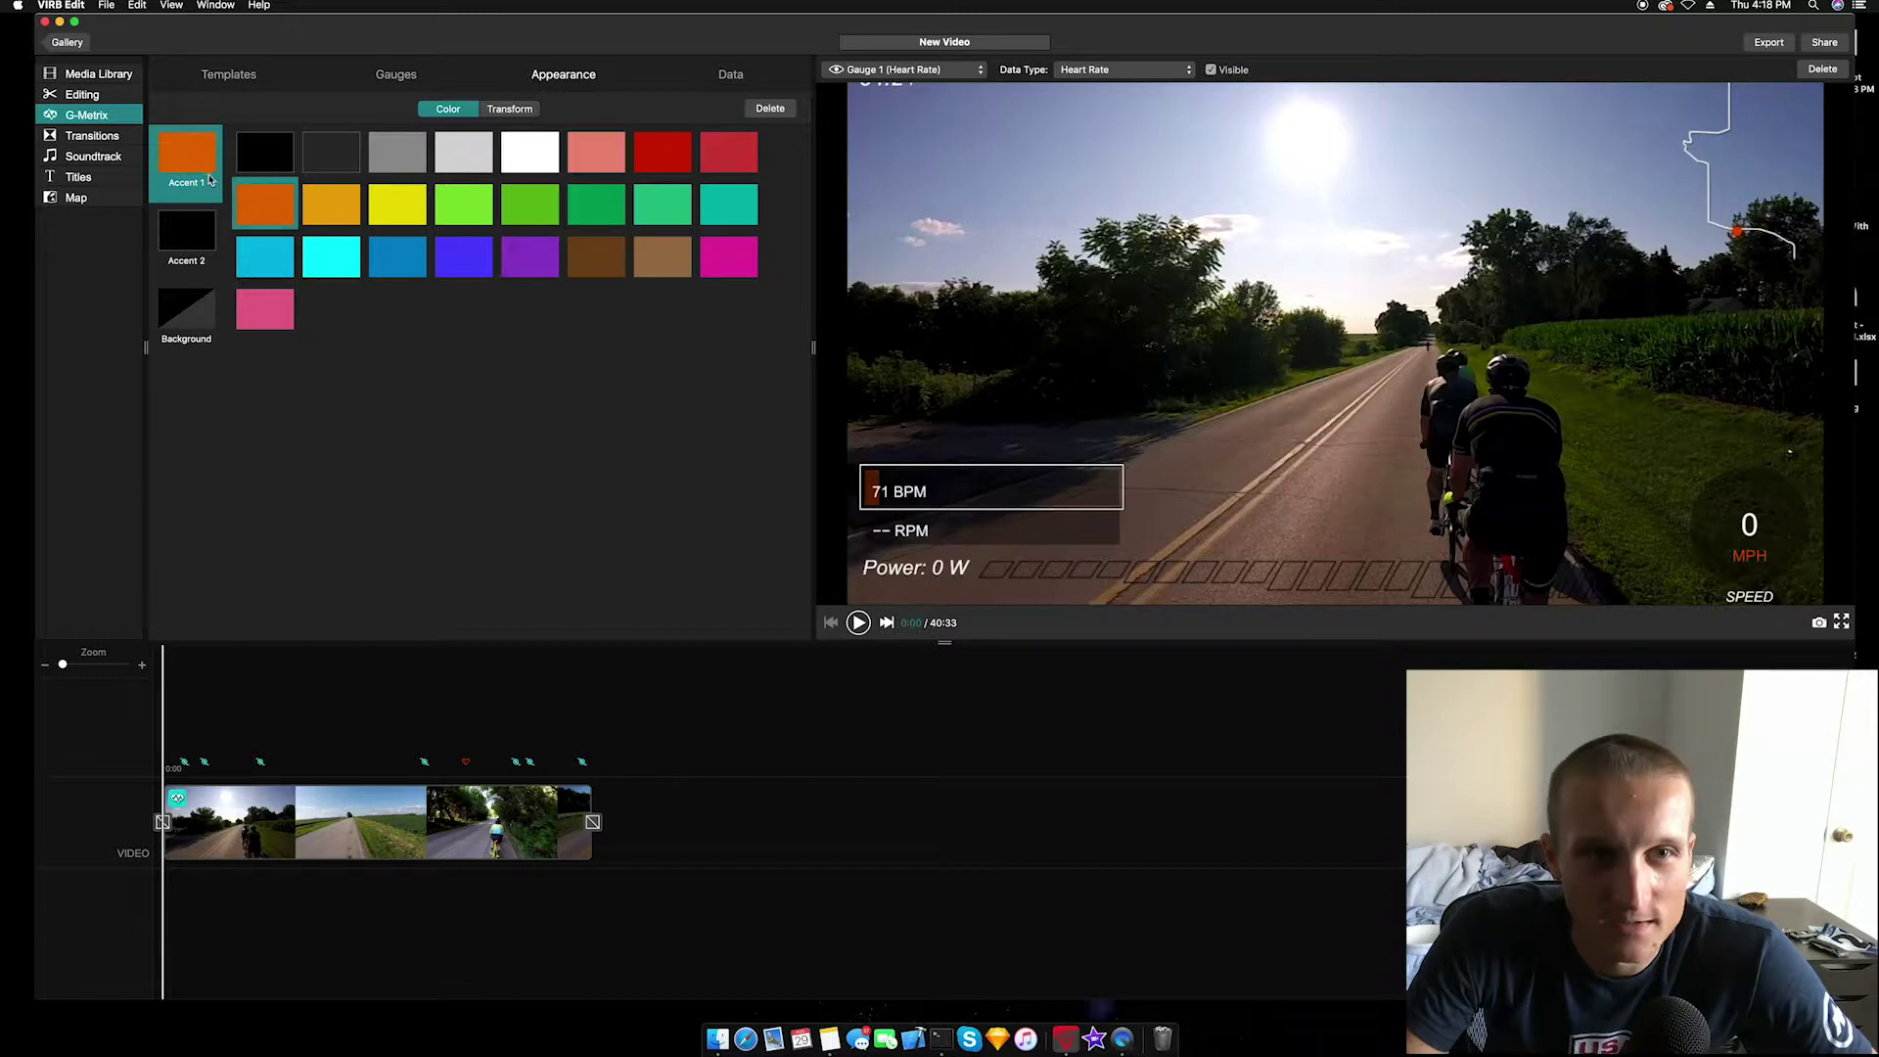
click(511, 109)
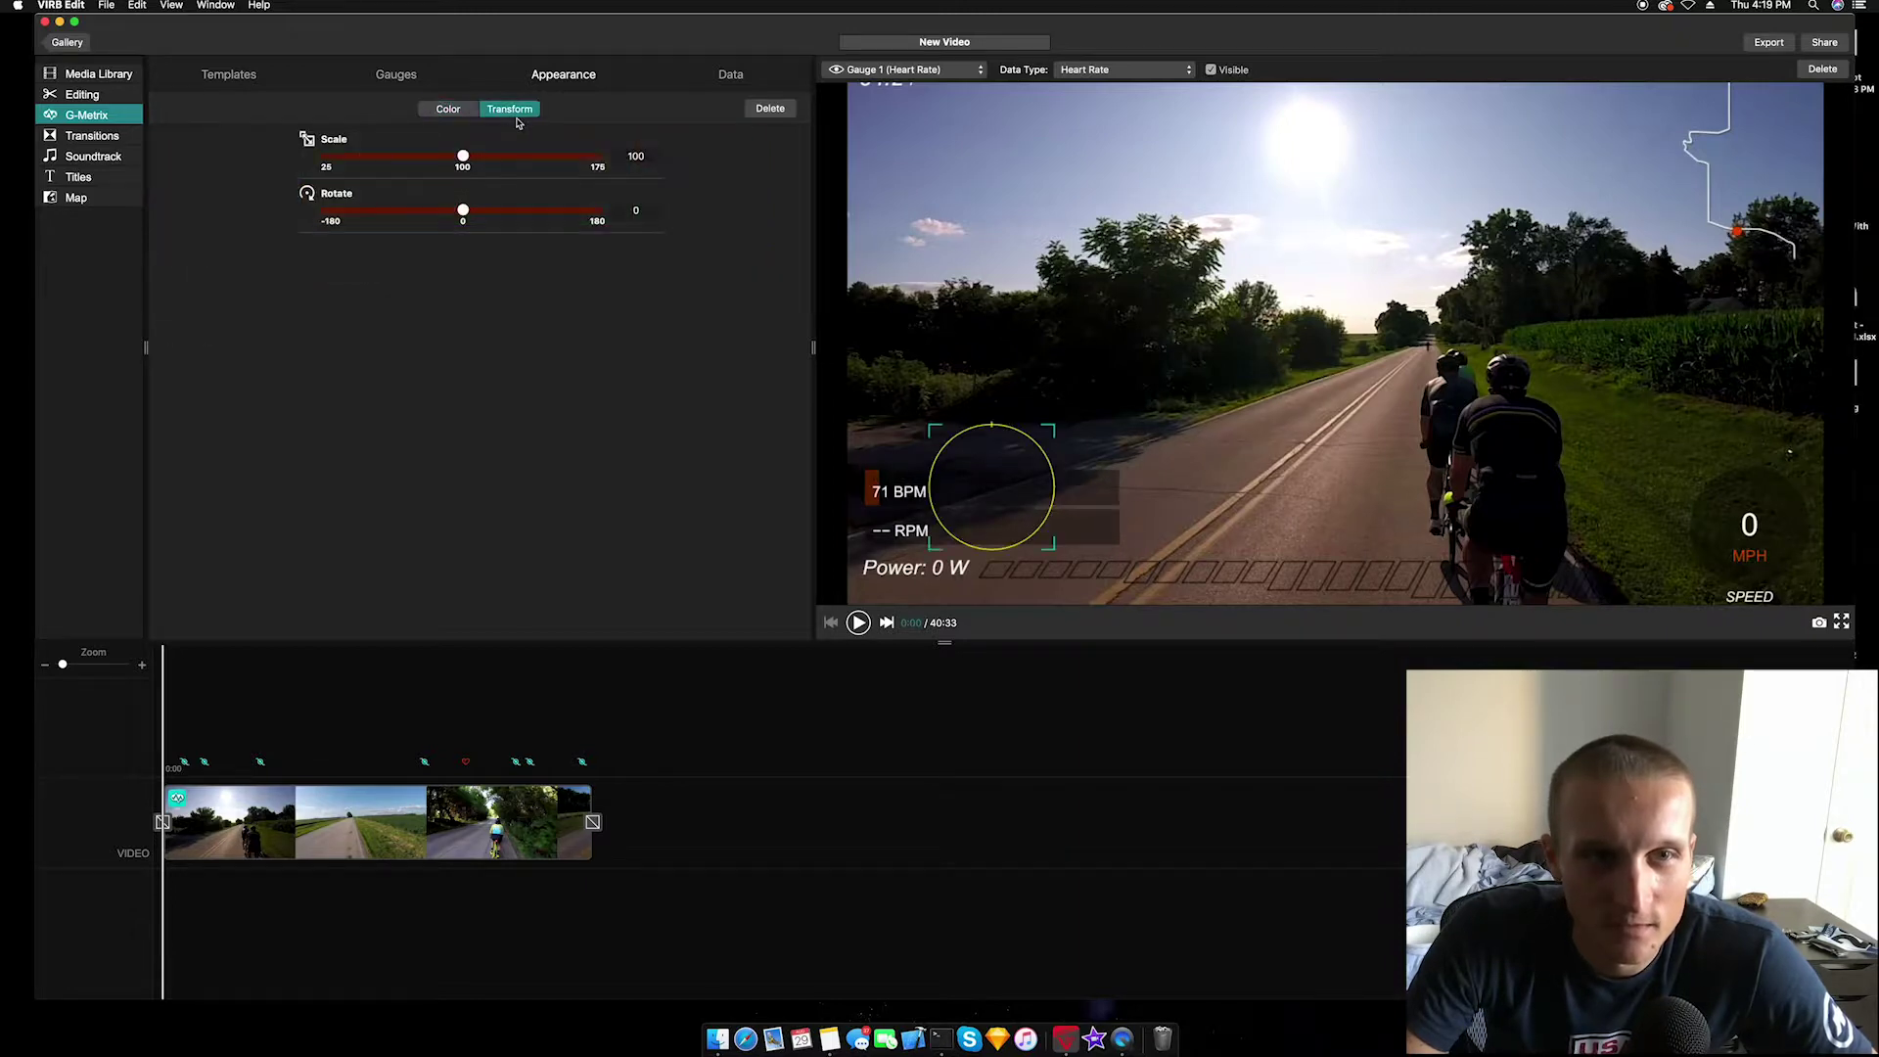
click(449, 109)
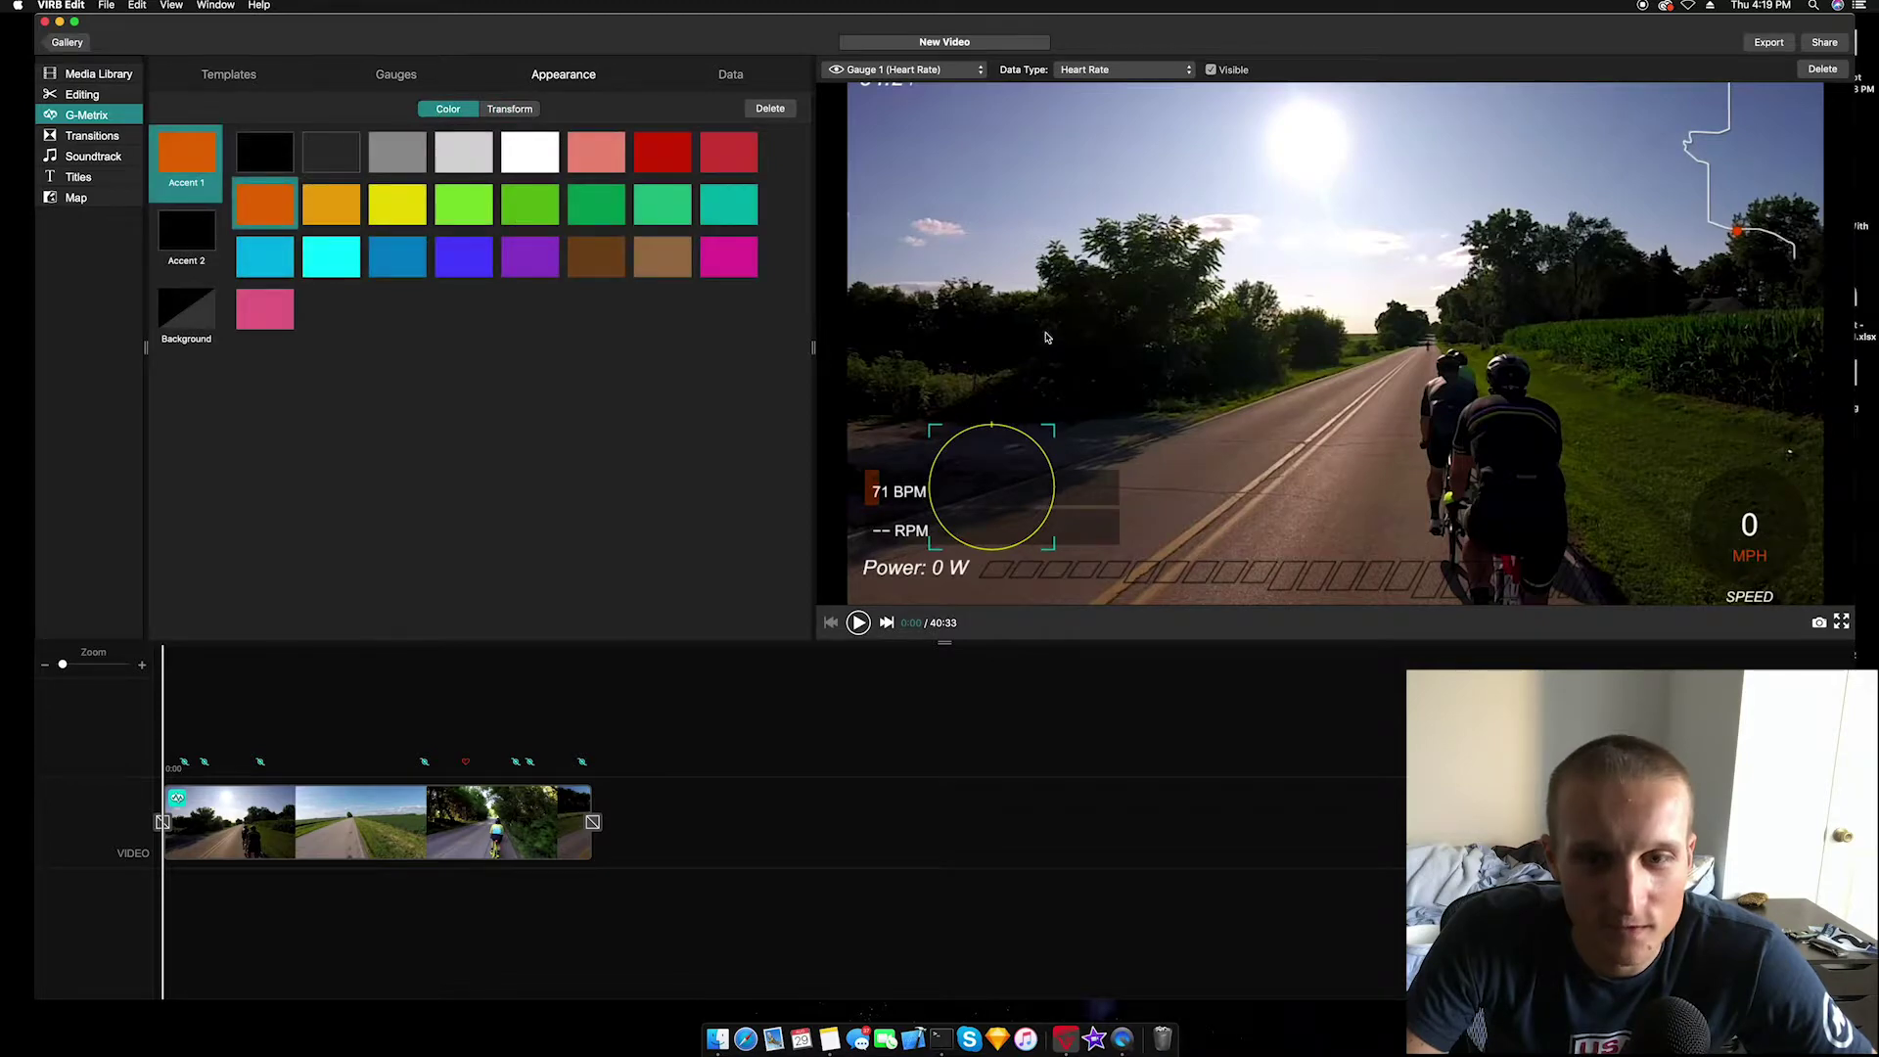
click(262, 92)
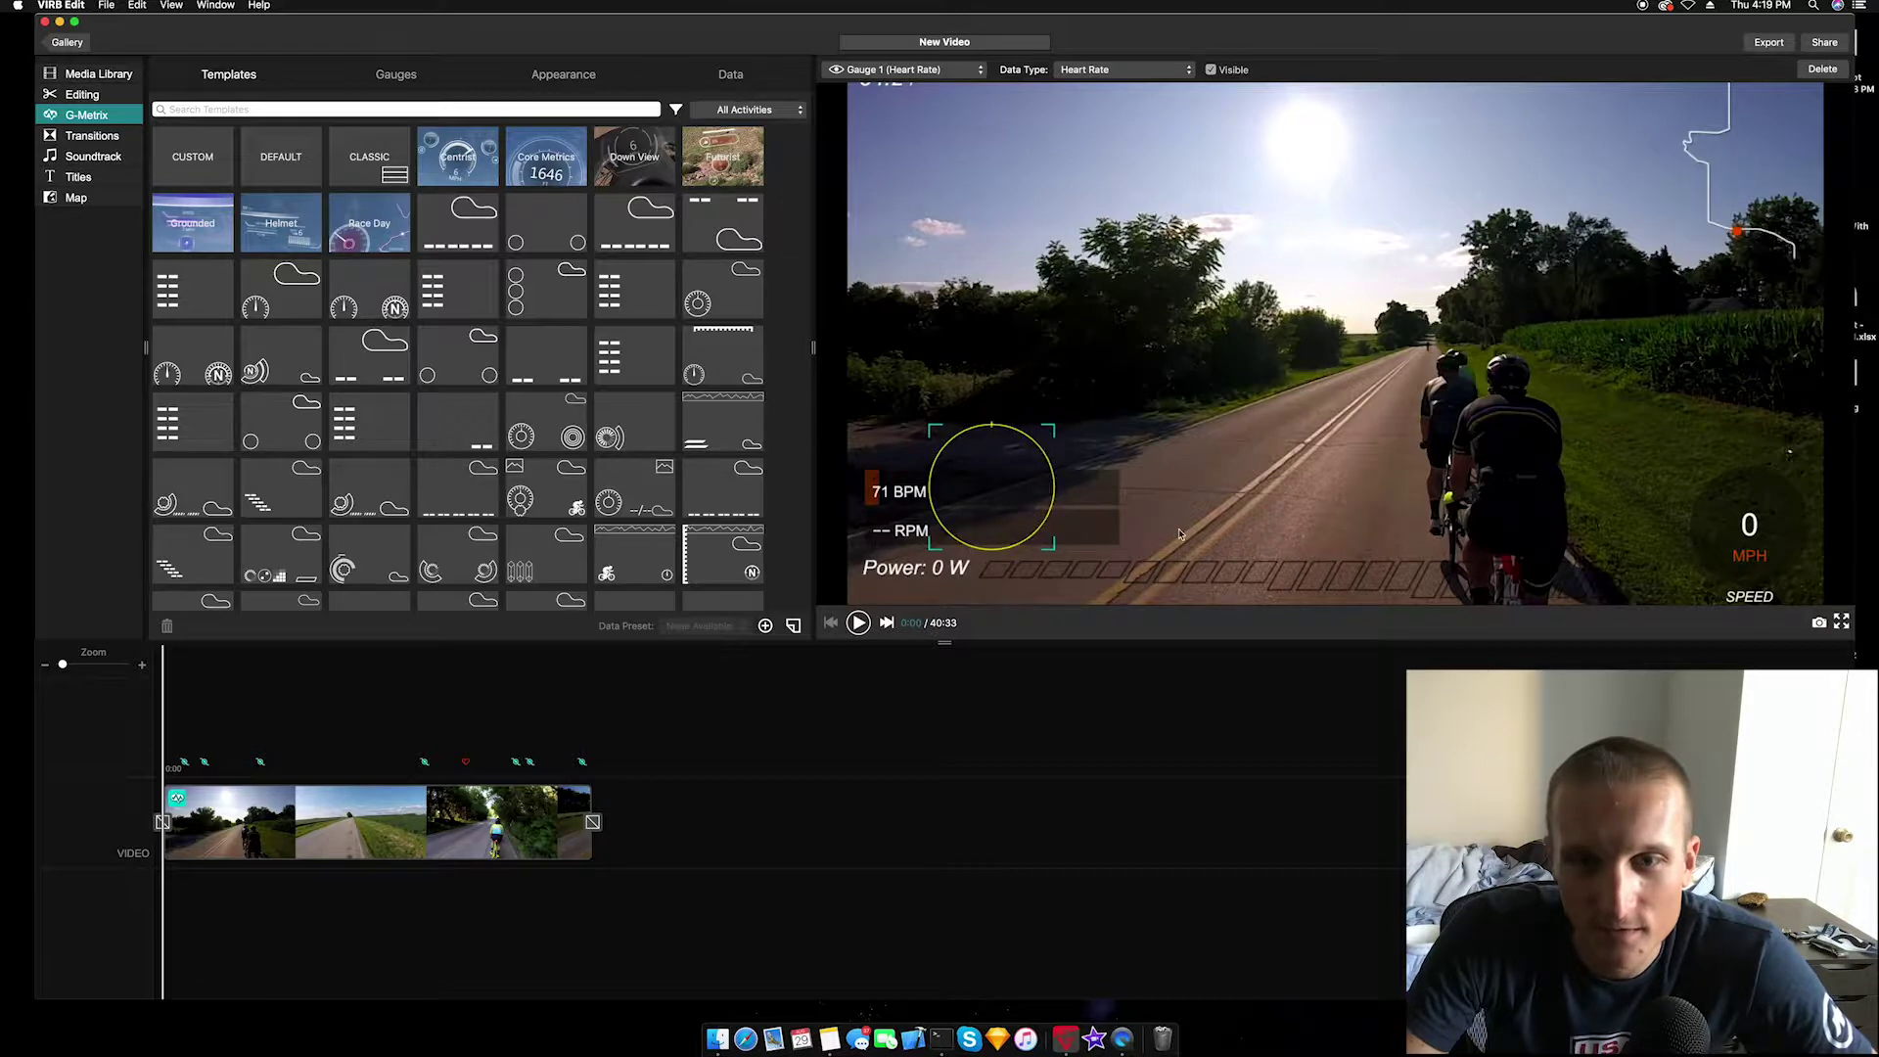
click(1155, 365)
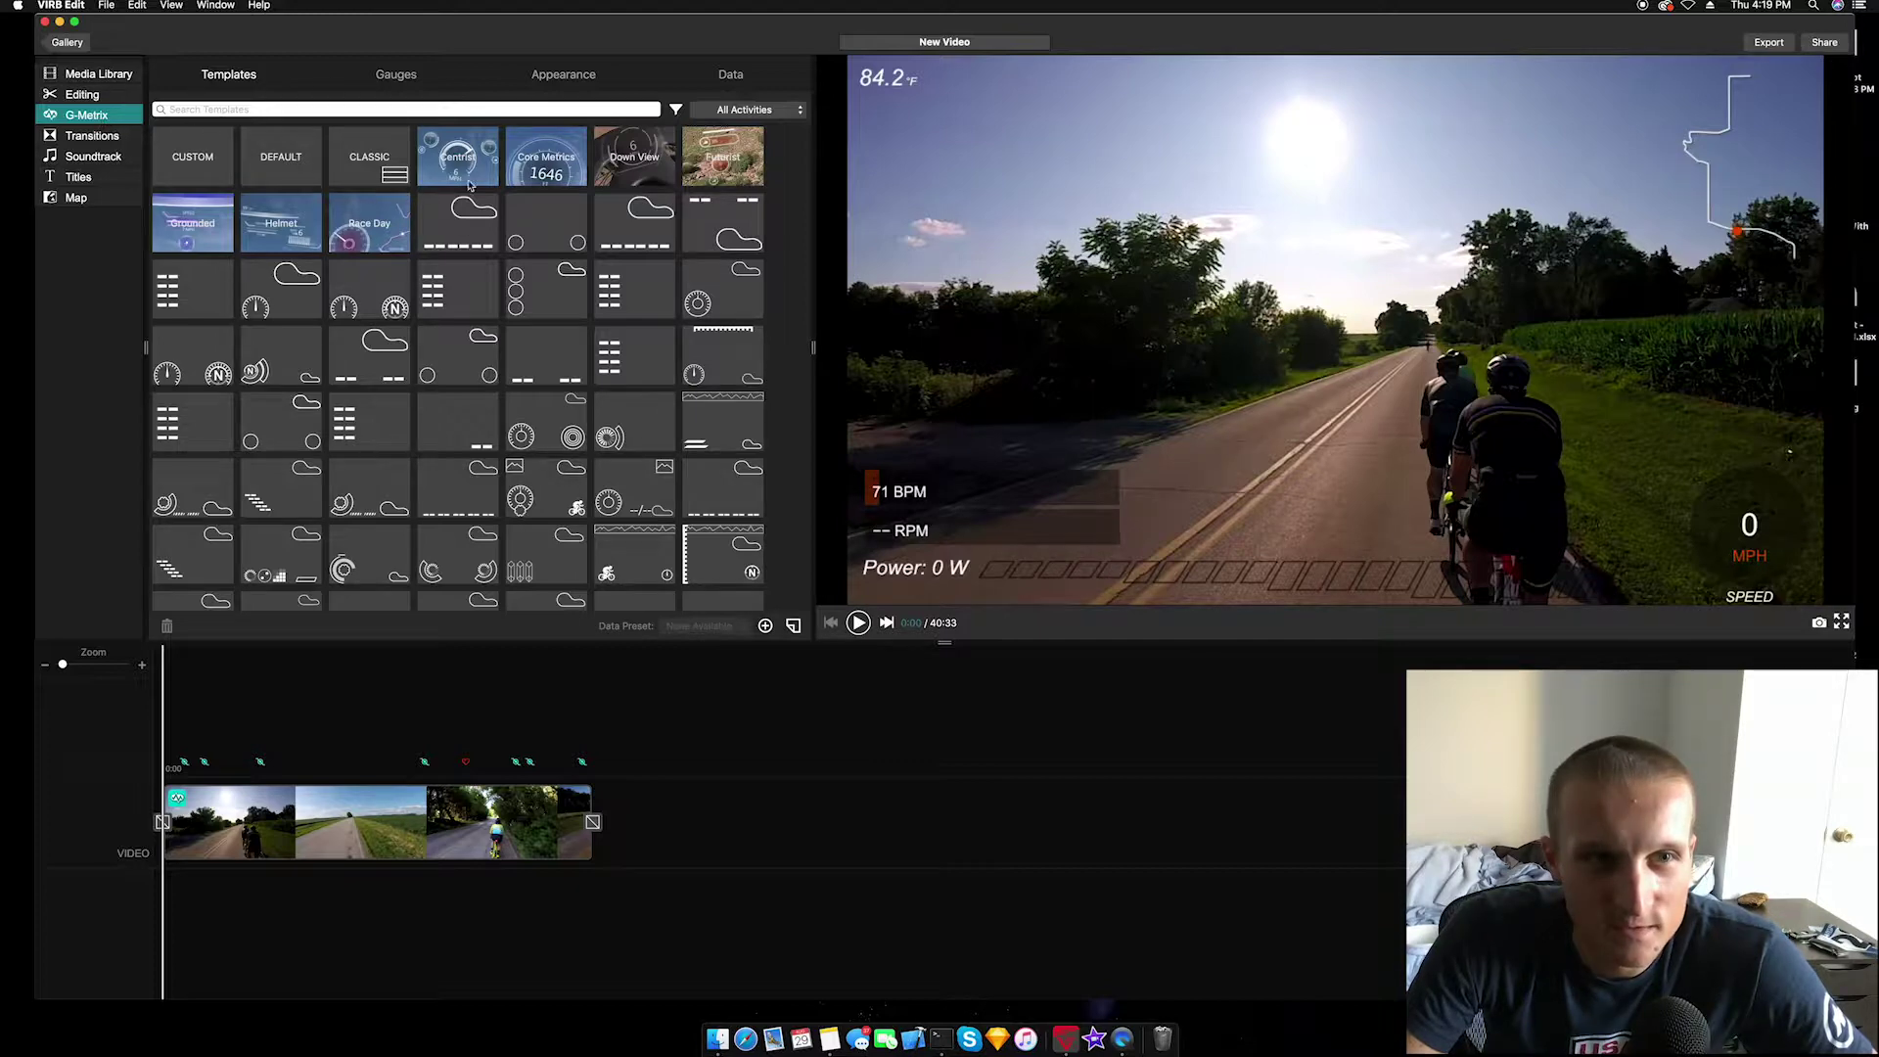
click(396, 75)
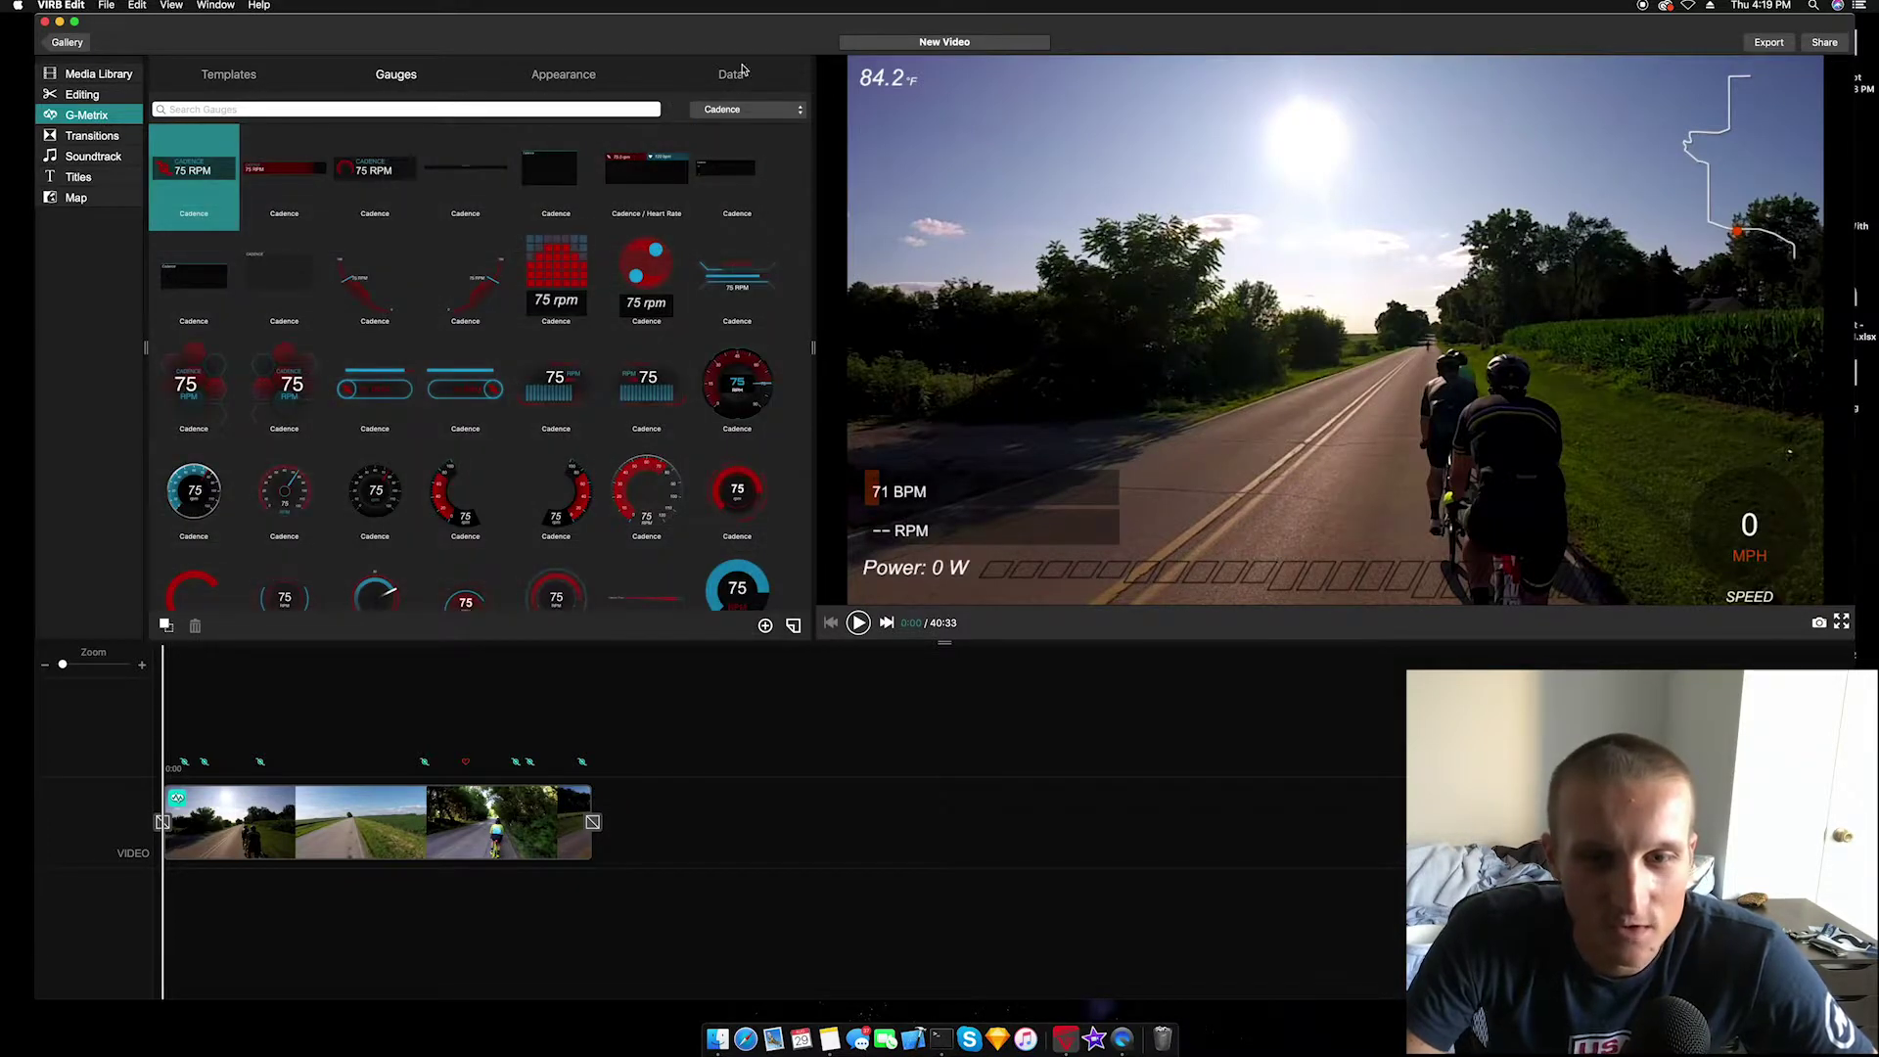
click(732, 75)
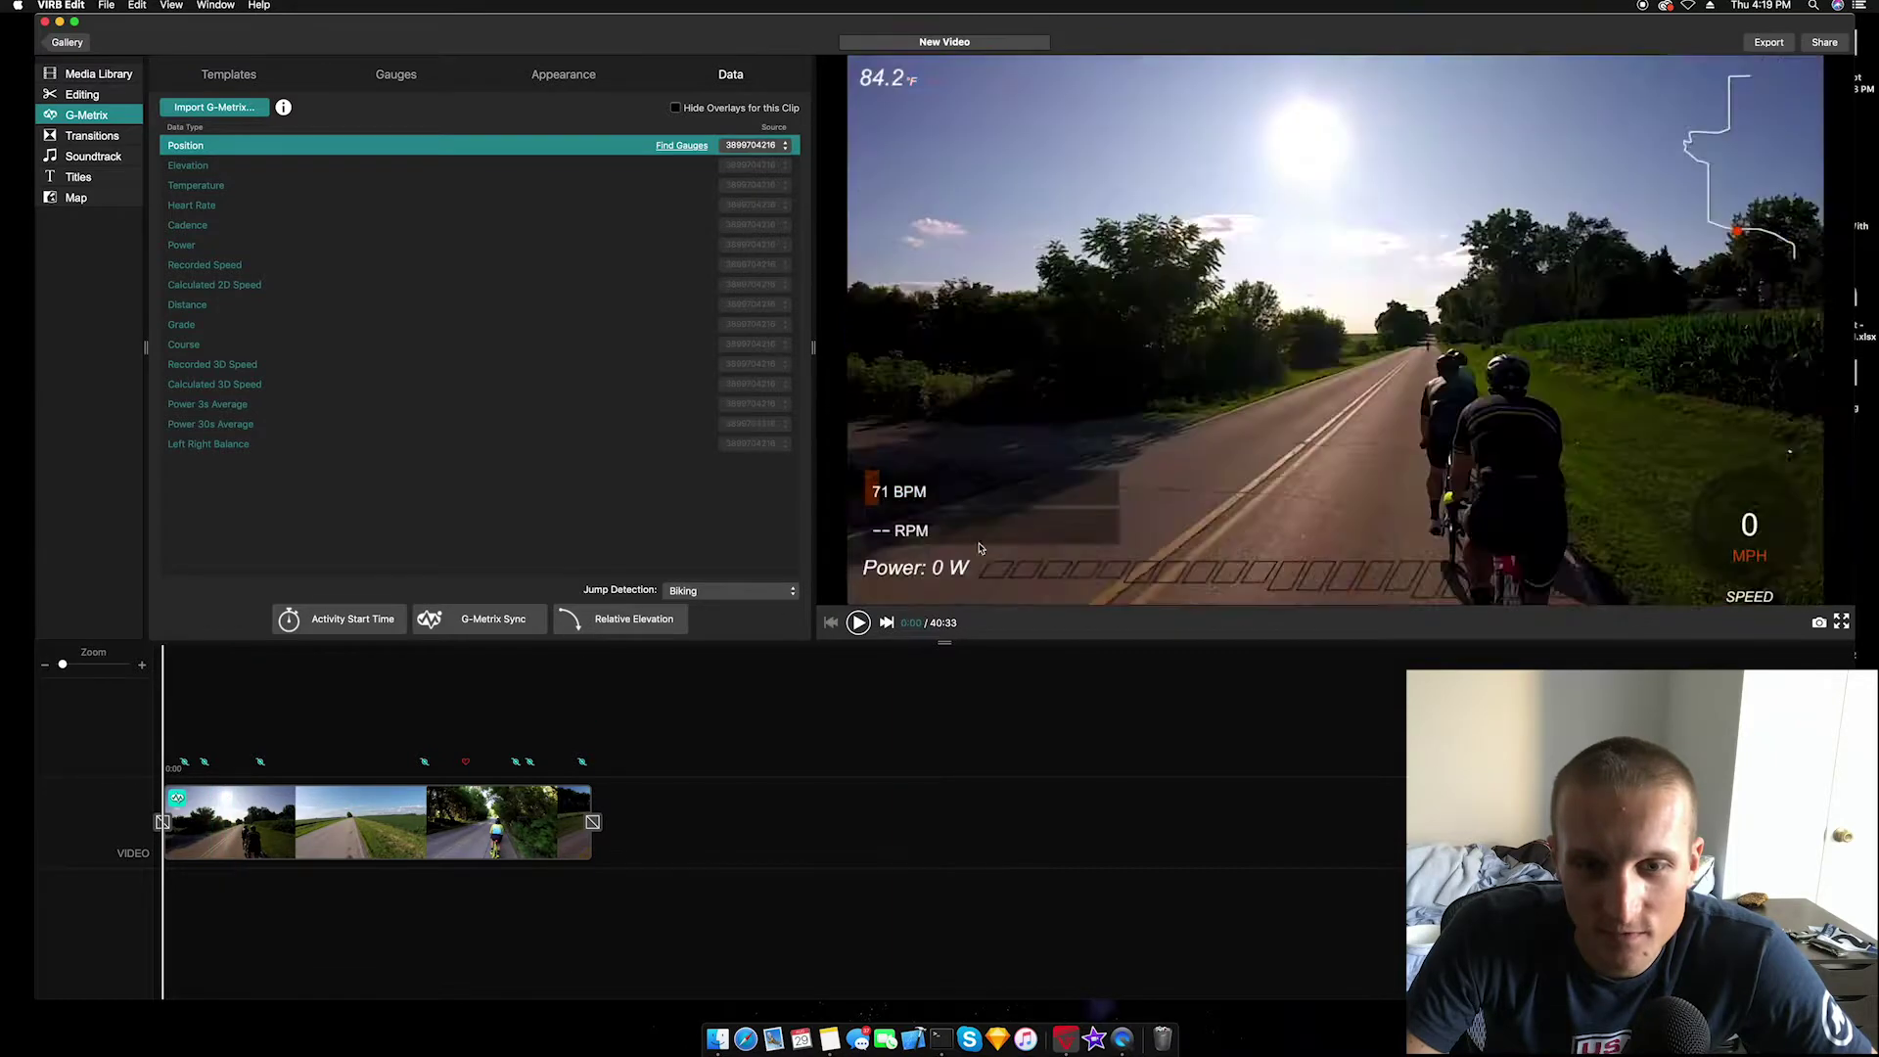
Nudge the power bar overlay slightly up and sideways along the bottom of the video
click(925, 572)
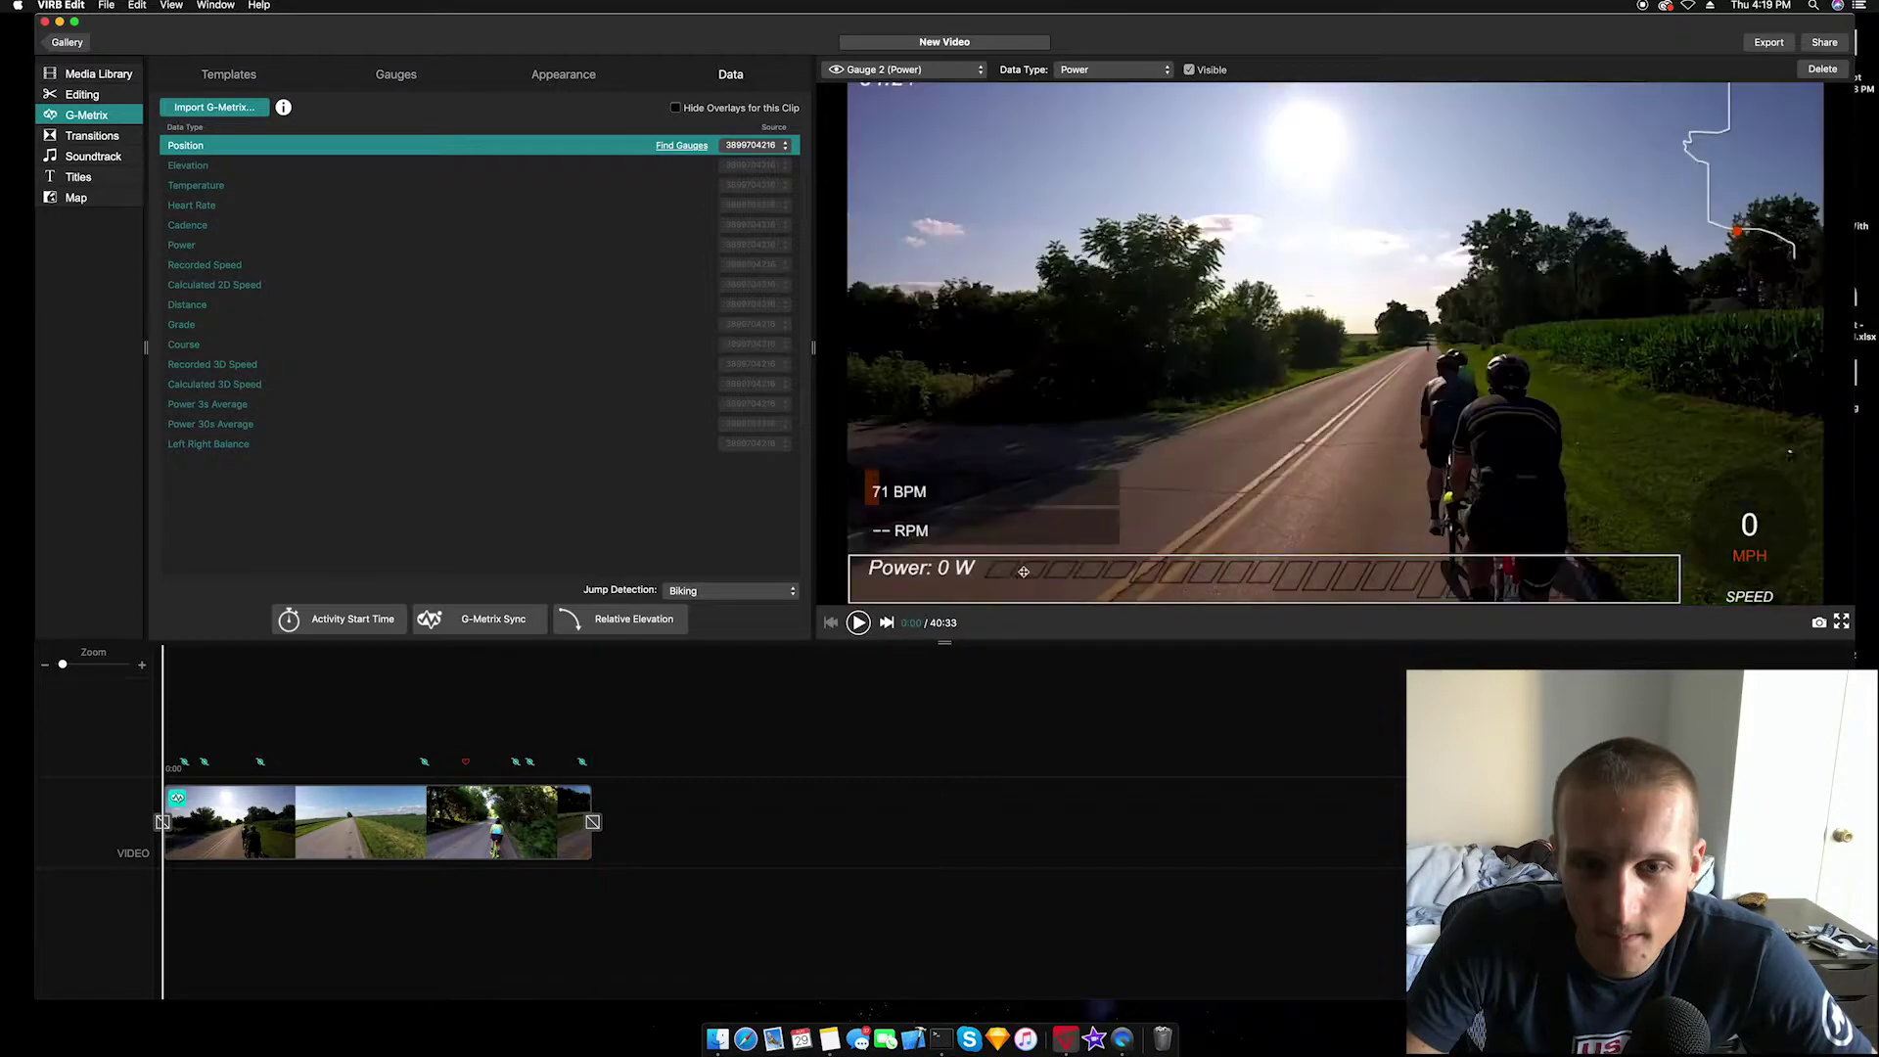
drag(953, 567, 953, 561)
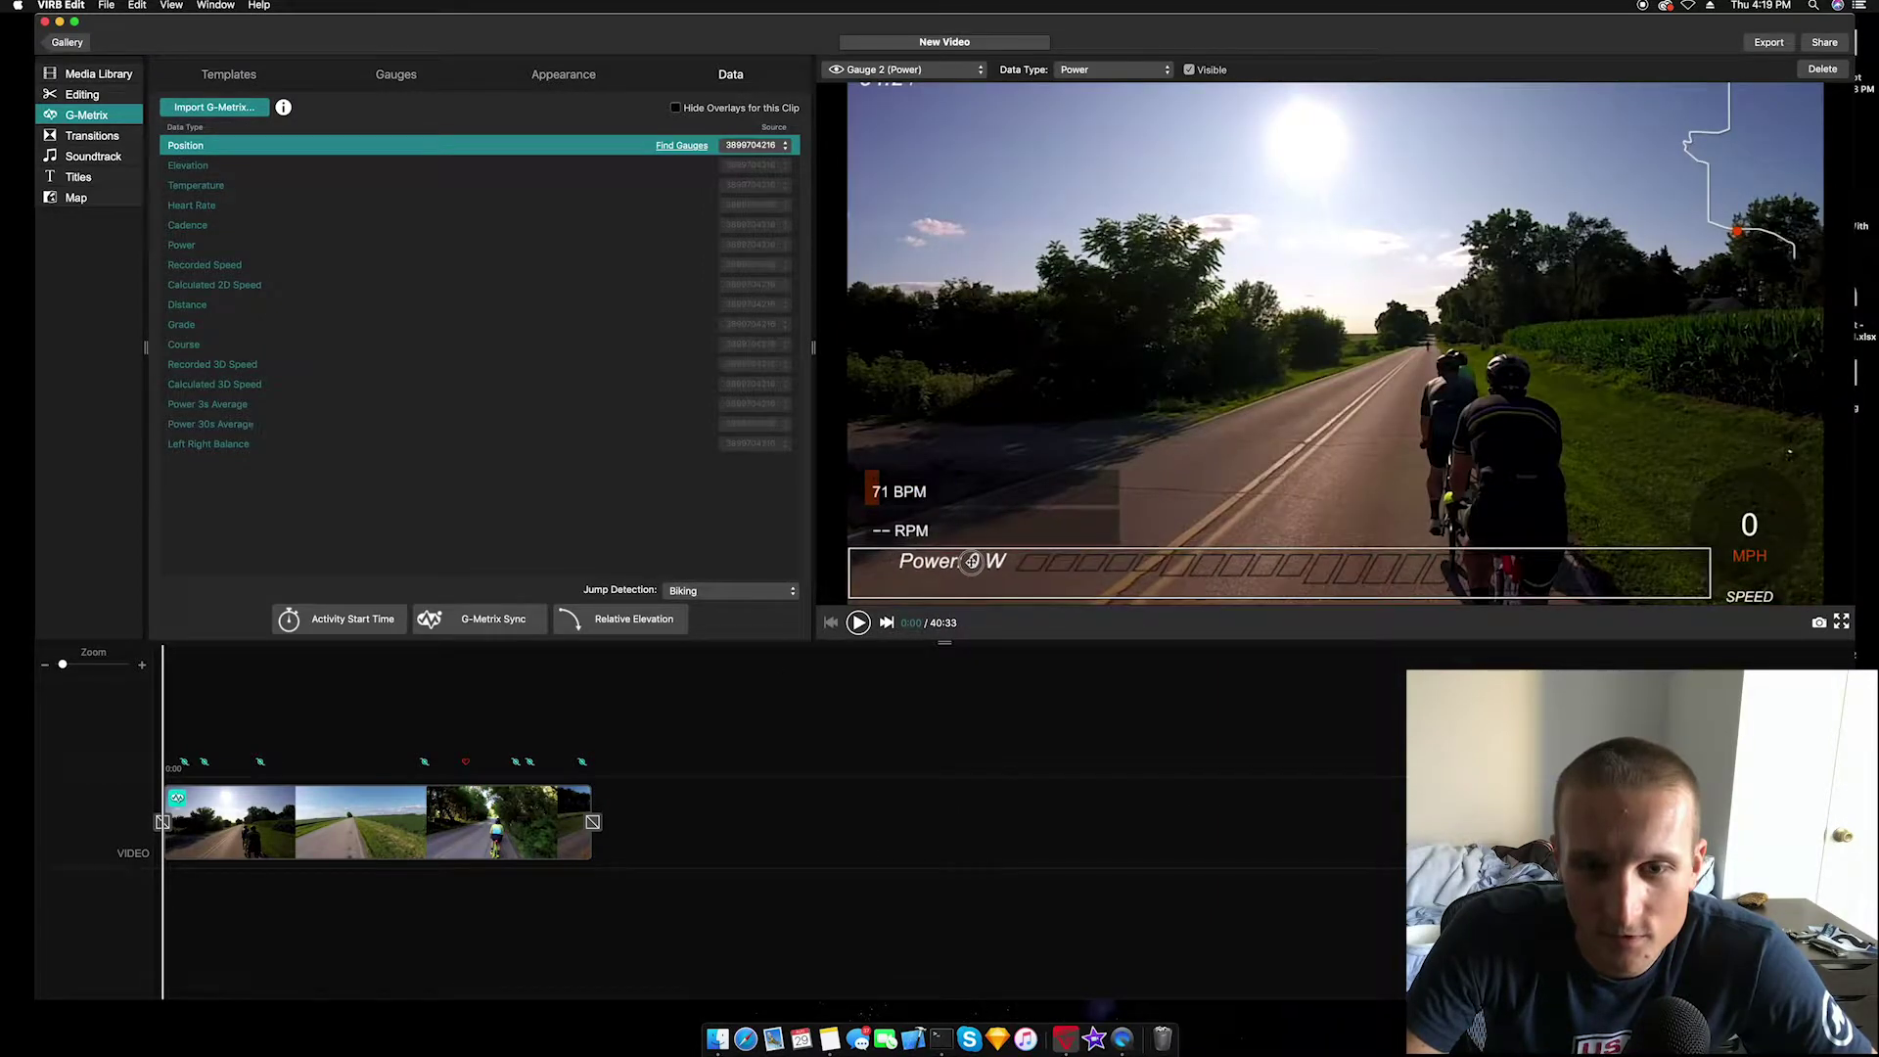
mouse_move(955, 560)
mouse_down()
mouse_move(1058, 561)
mouse_move(942, 564)
mouse_up()
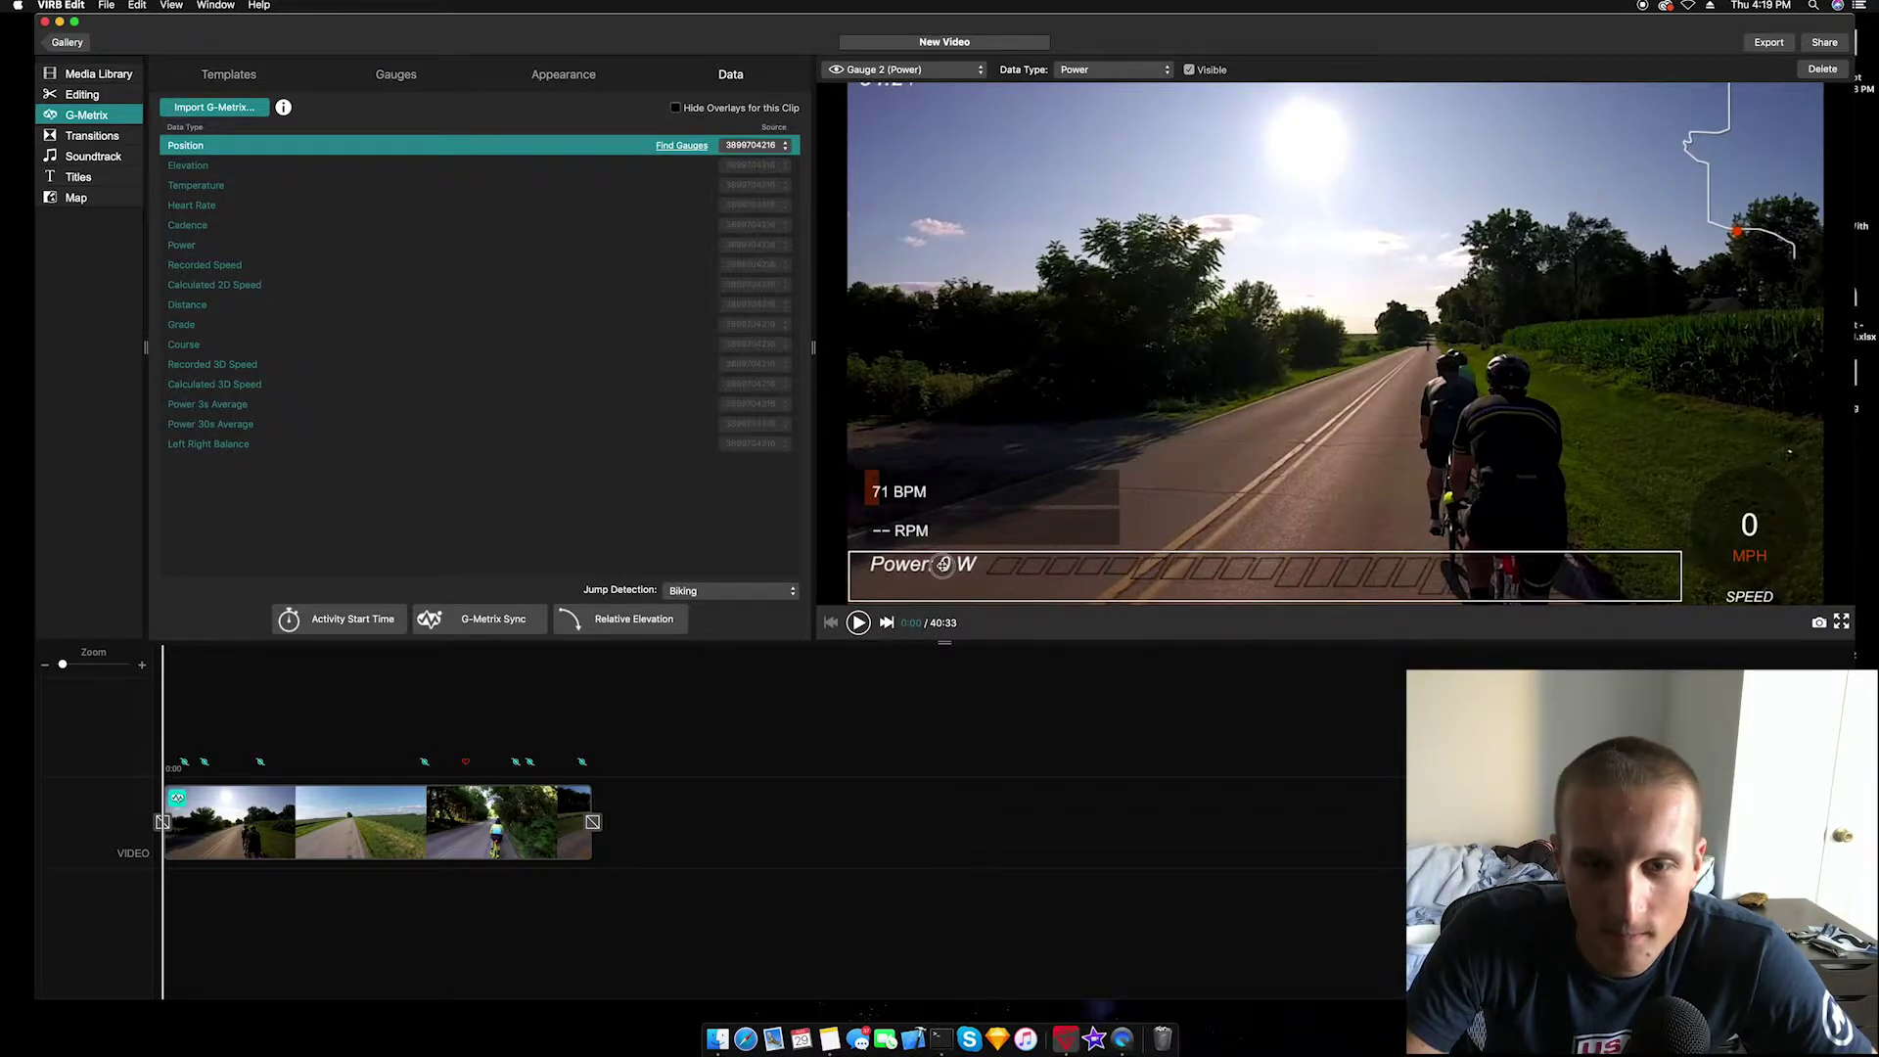
mouse_move(523, 773)
mouse_down()
mouse_move(431, 773)
mouse_move(607, 776)
mouse_up()
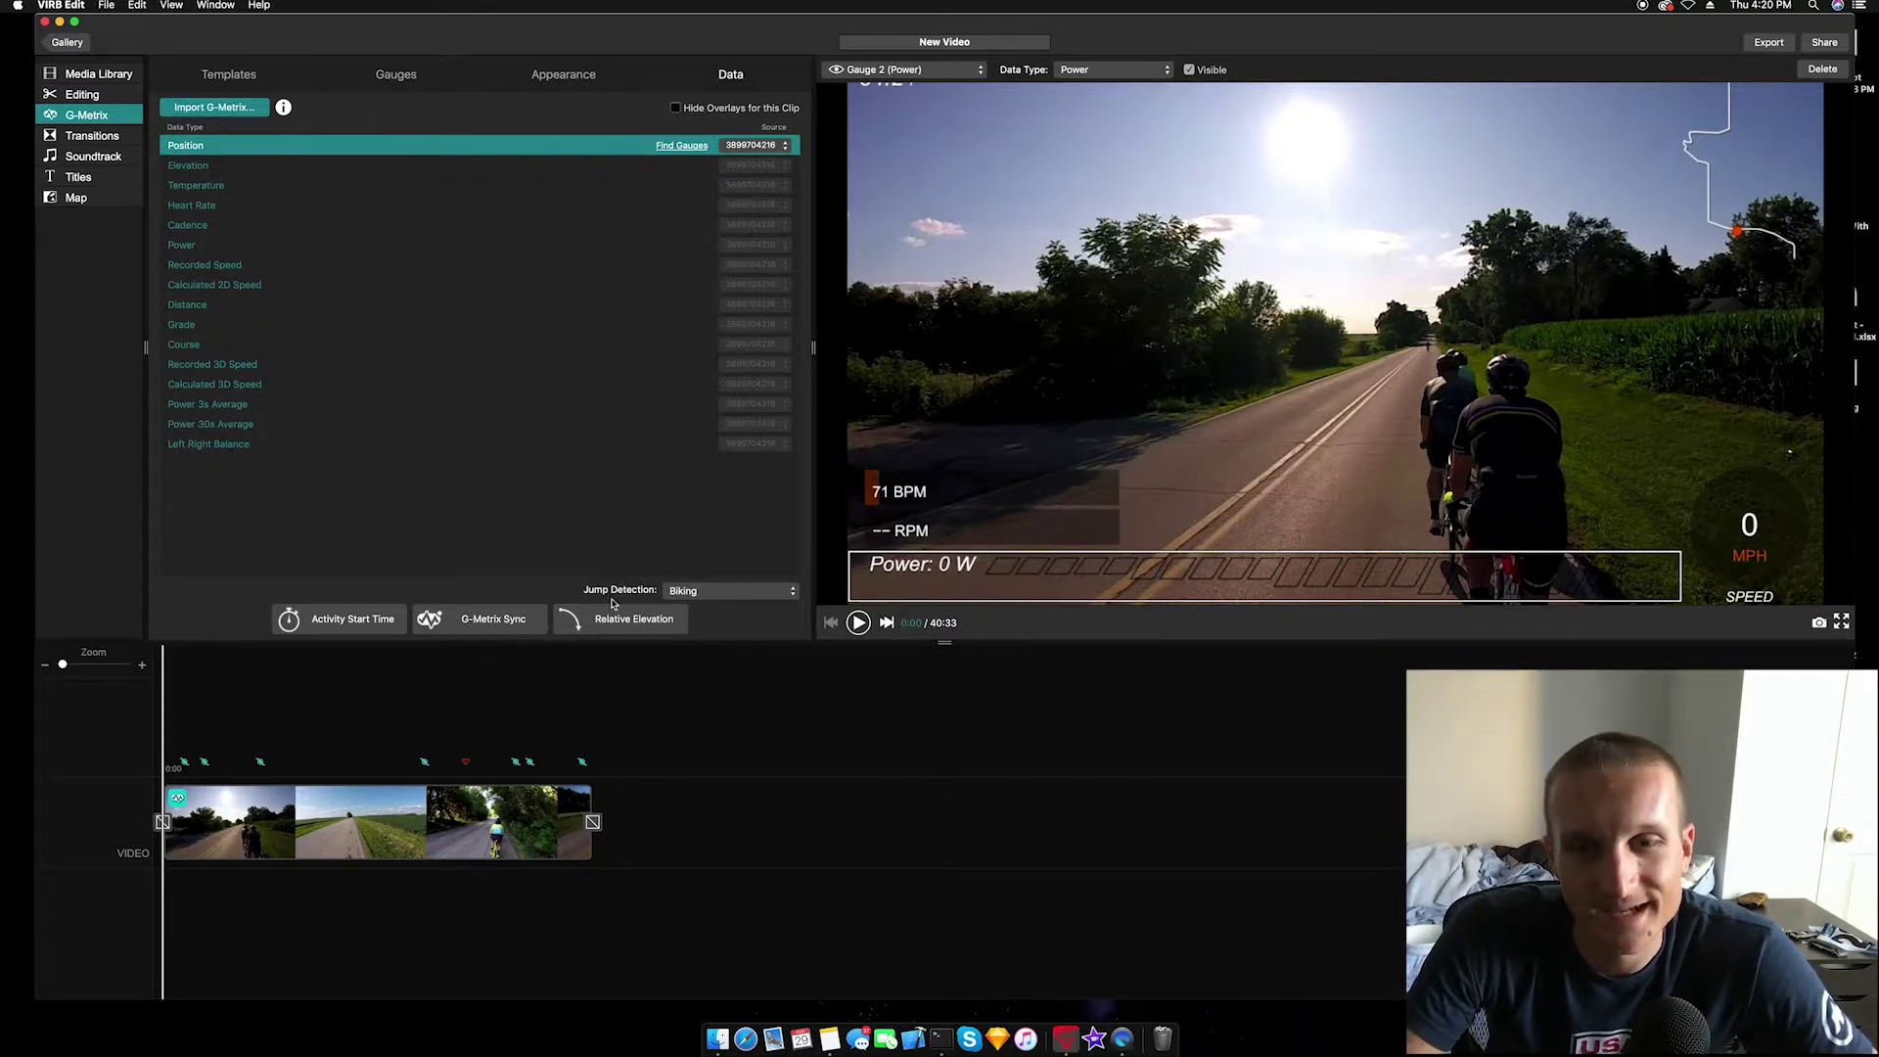
Start GPS Sync and play the ride video, pausing it at 0:48 with sound muted
click(500, 620)
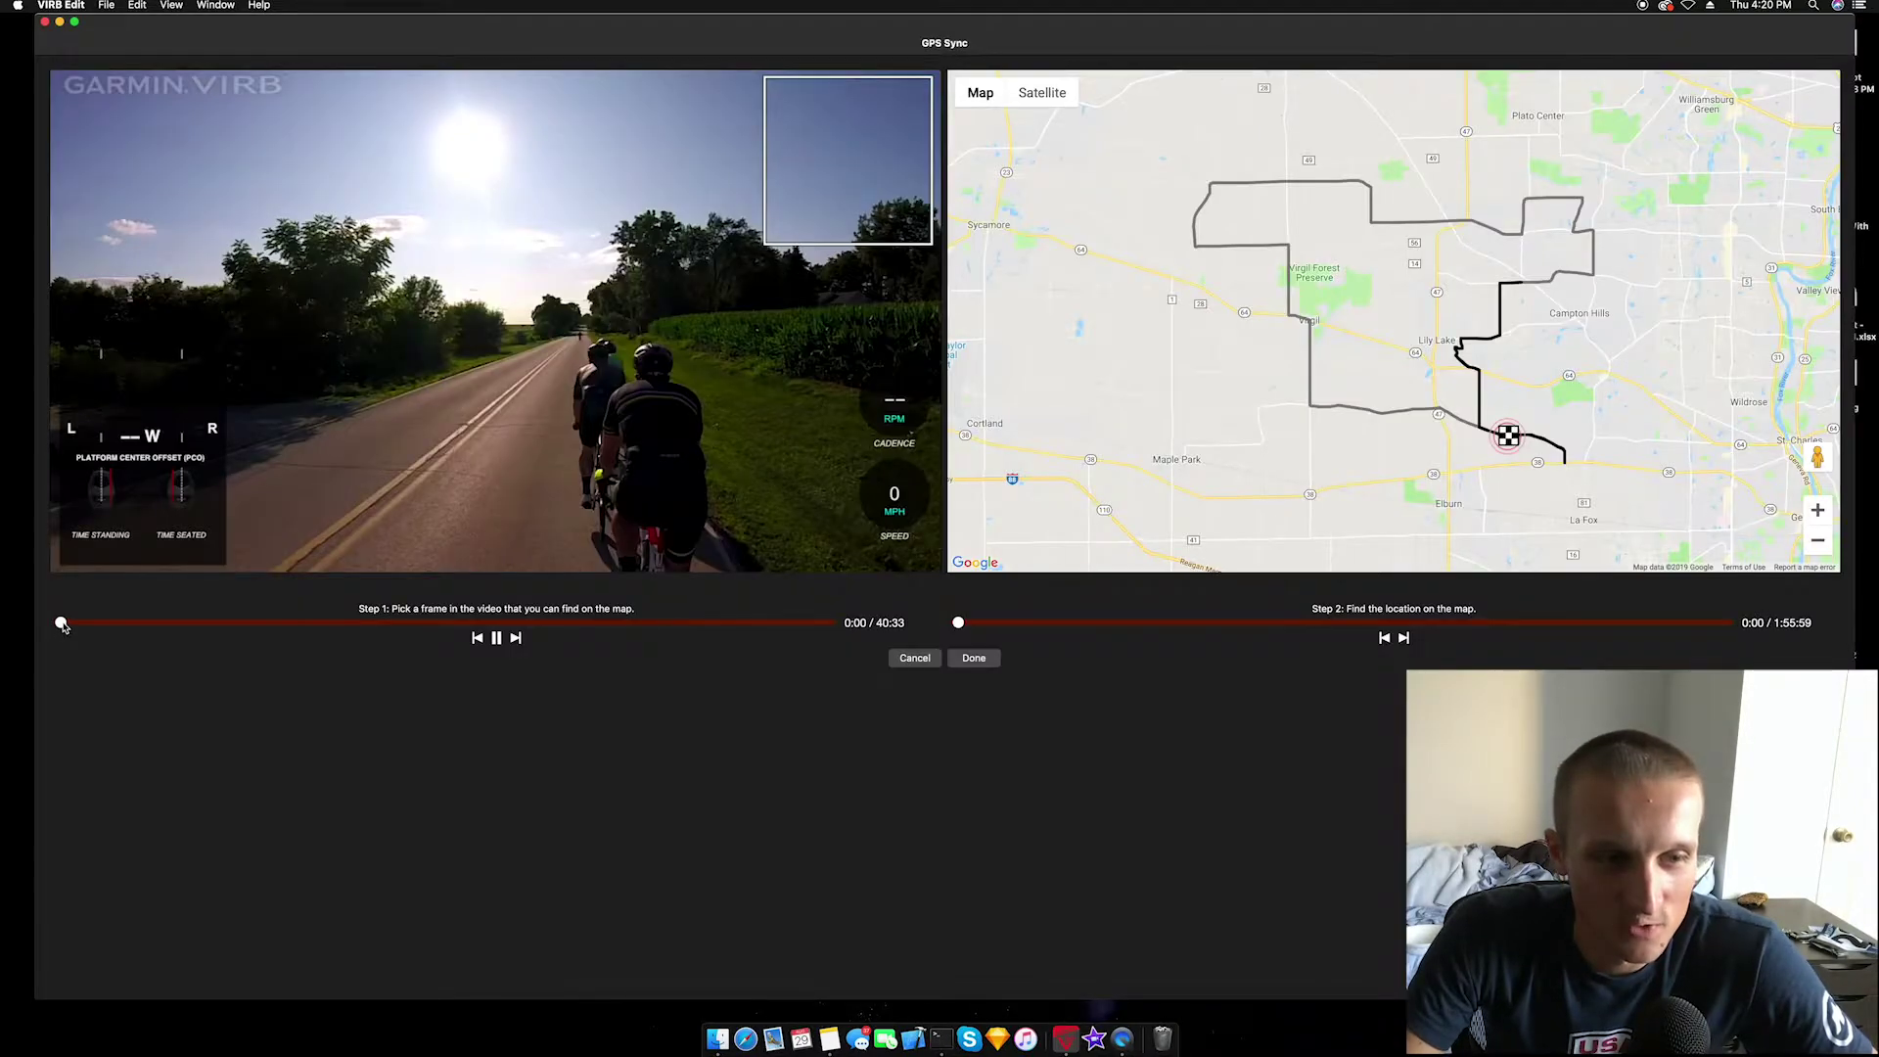
drag(62, 625, 76, 626)
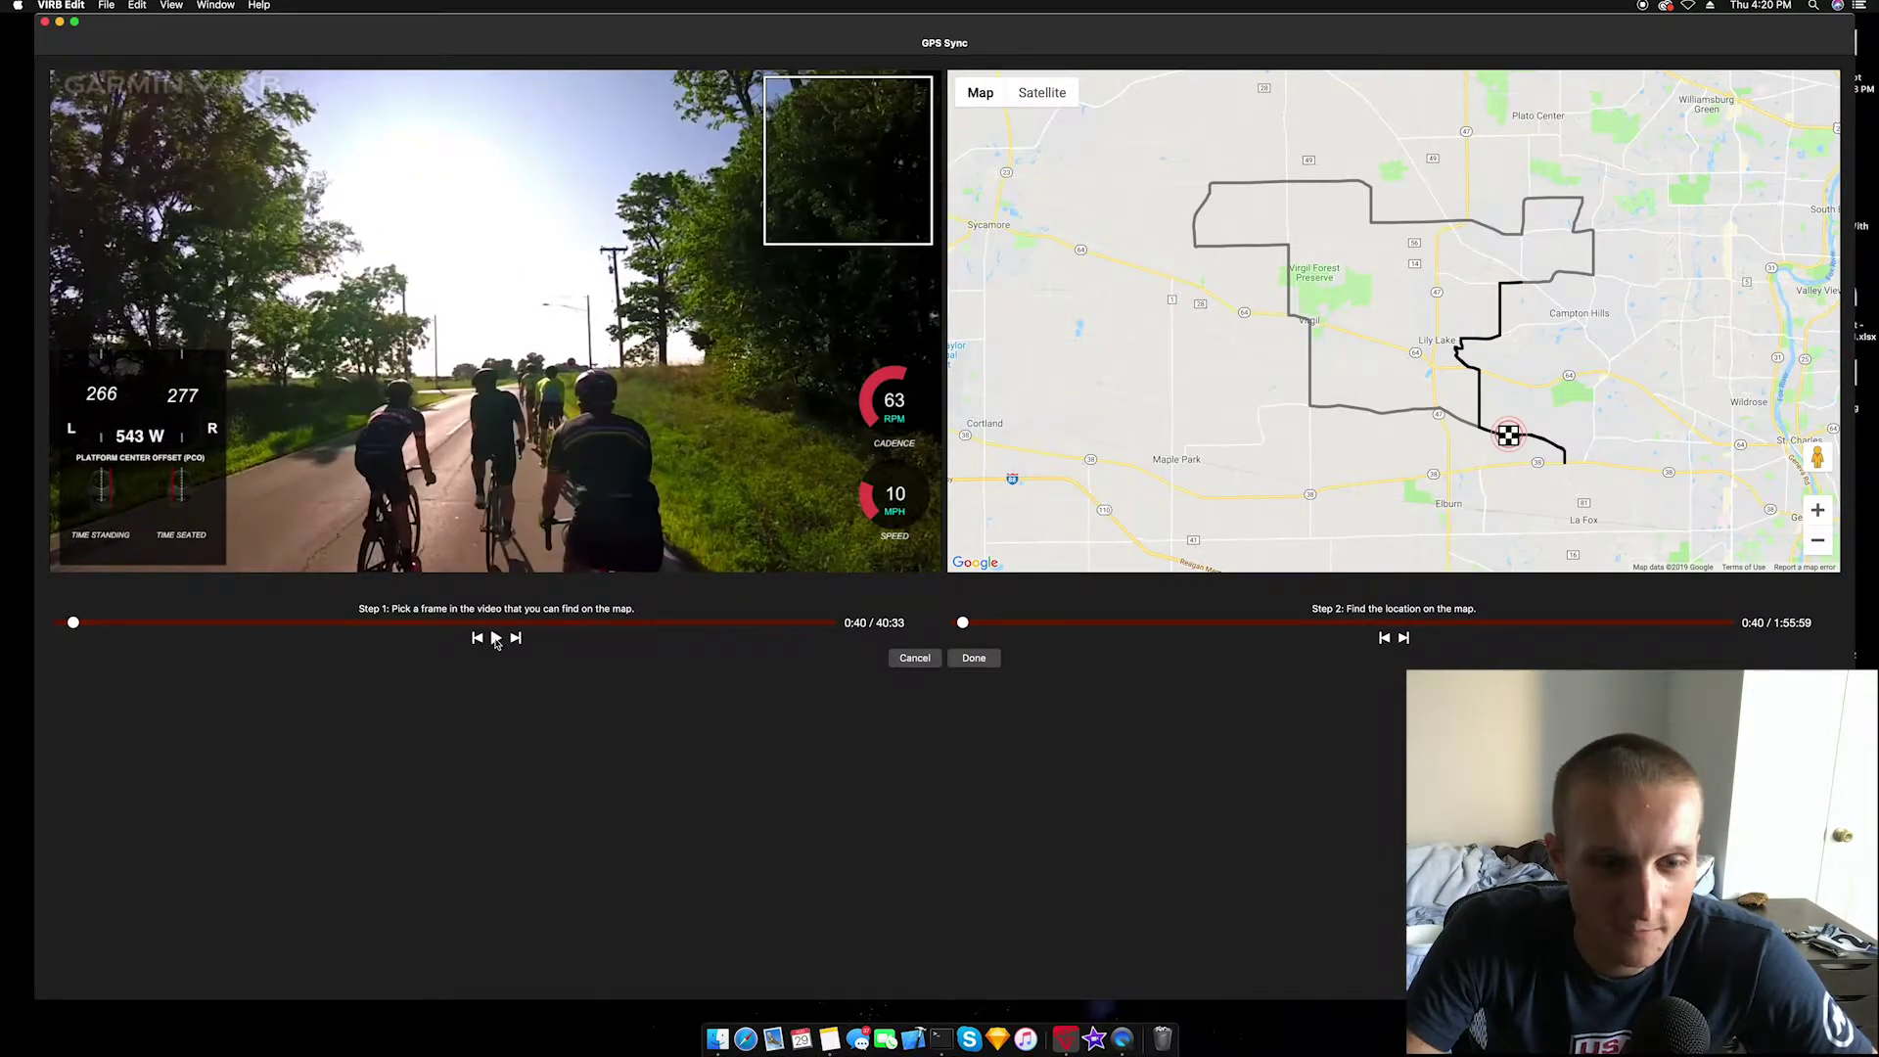
click(495, 640)
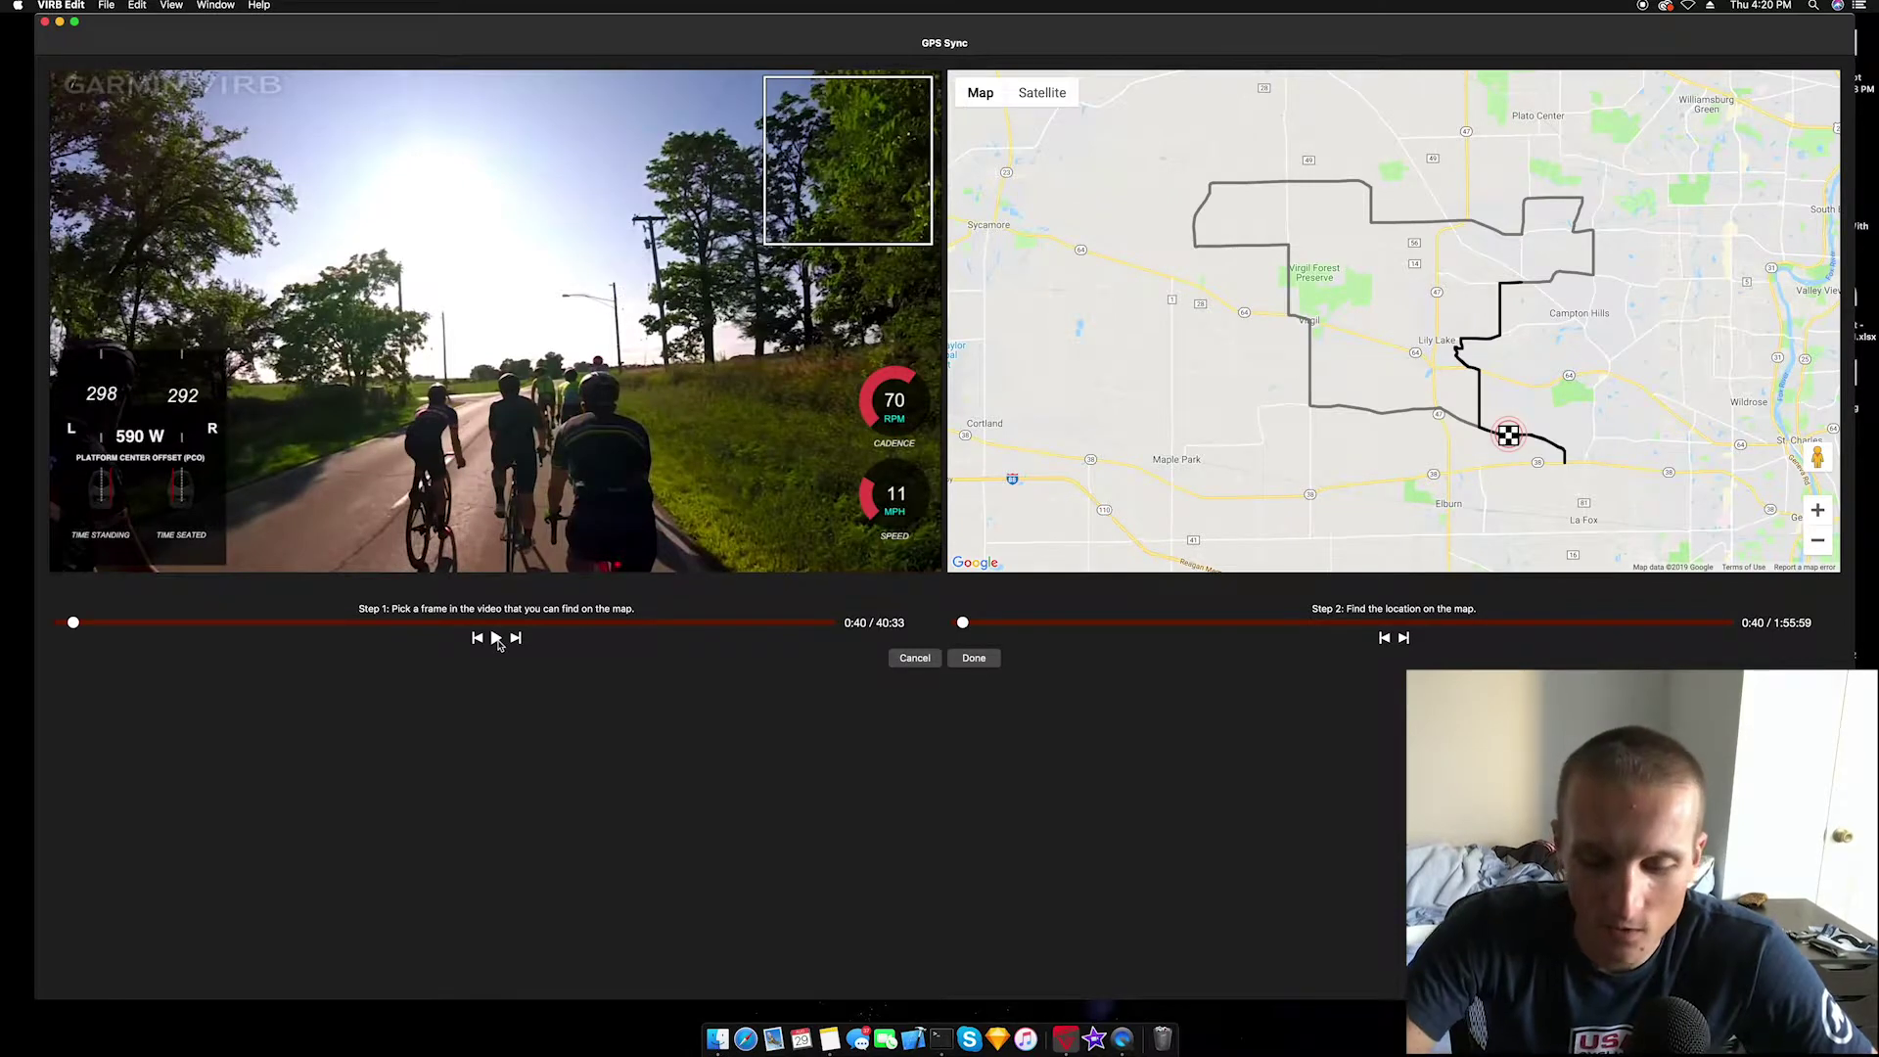
key(XF86AudioMute)
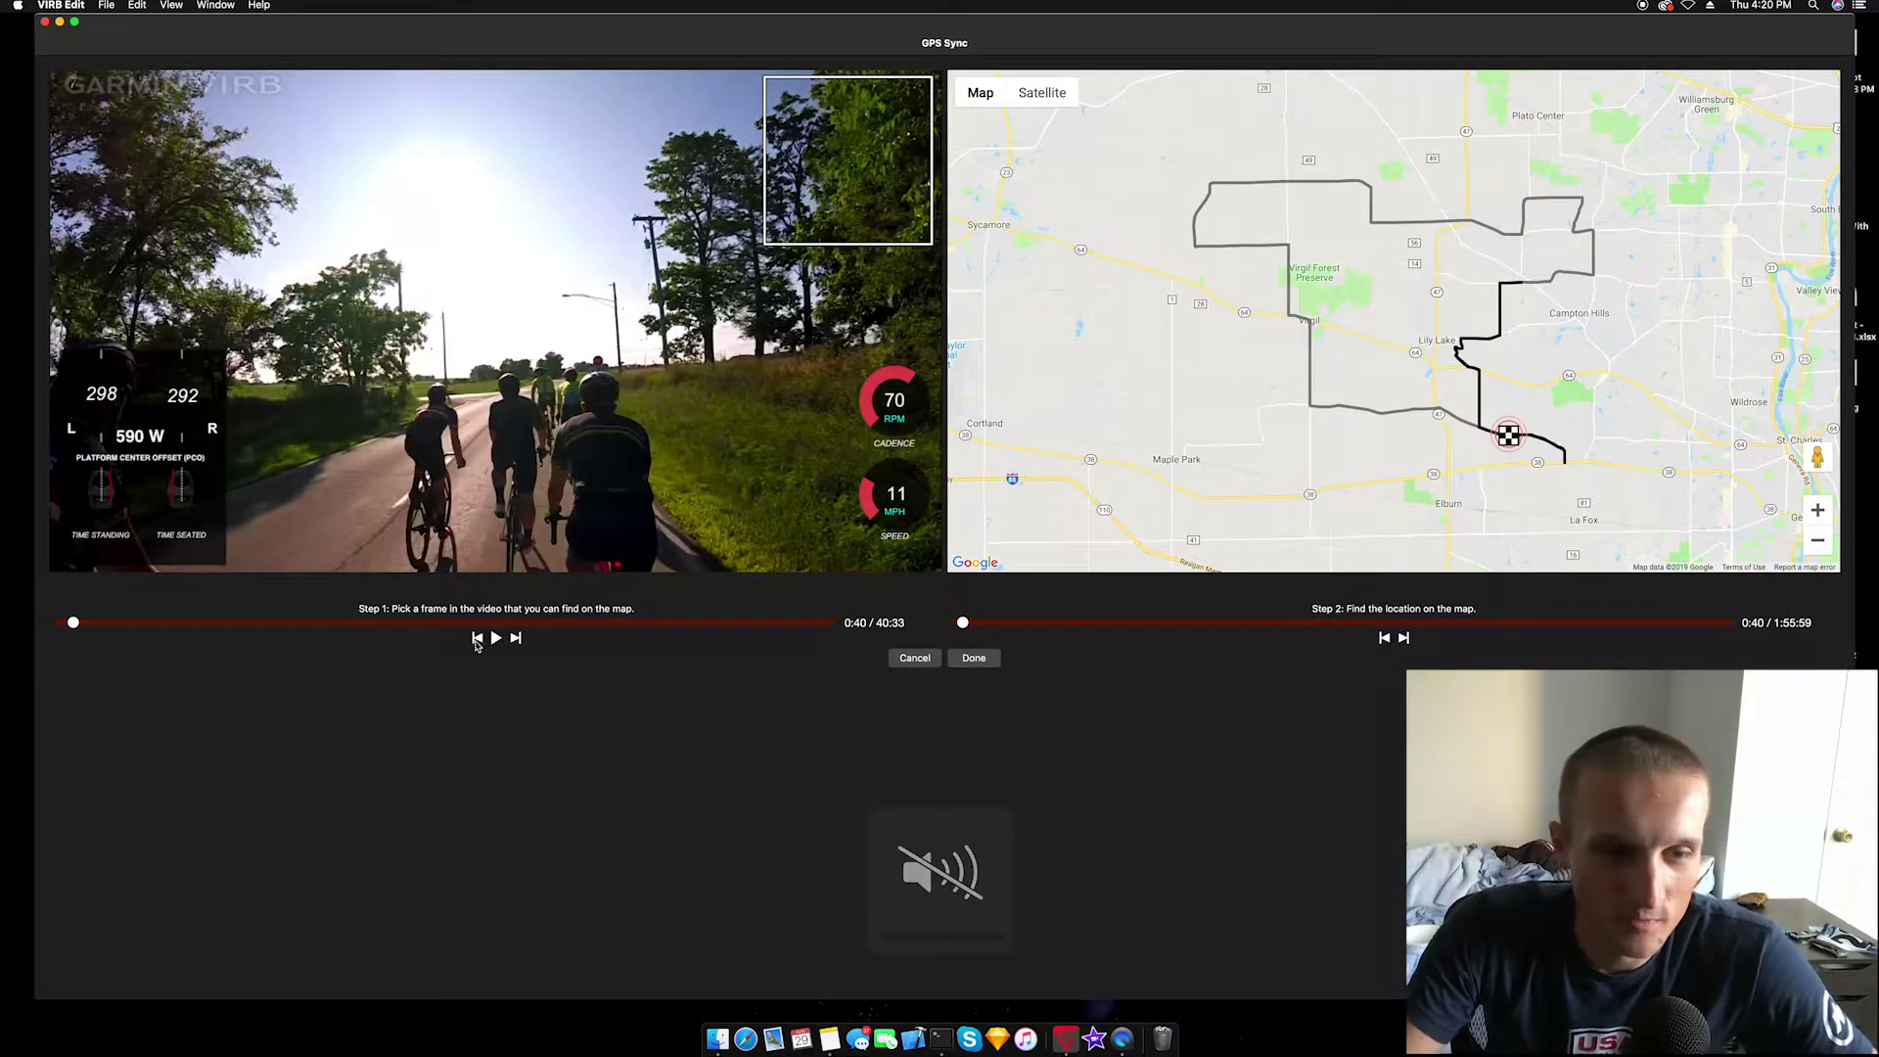
click(496, 638)
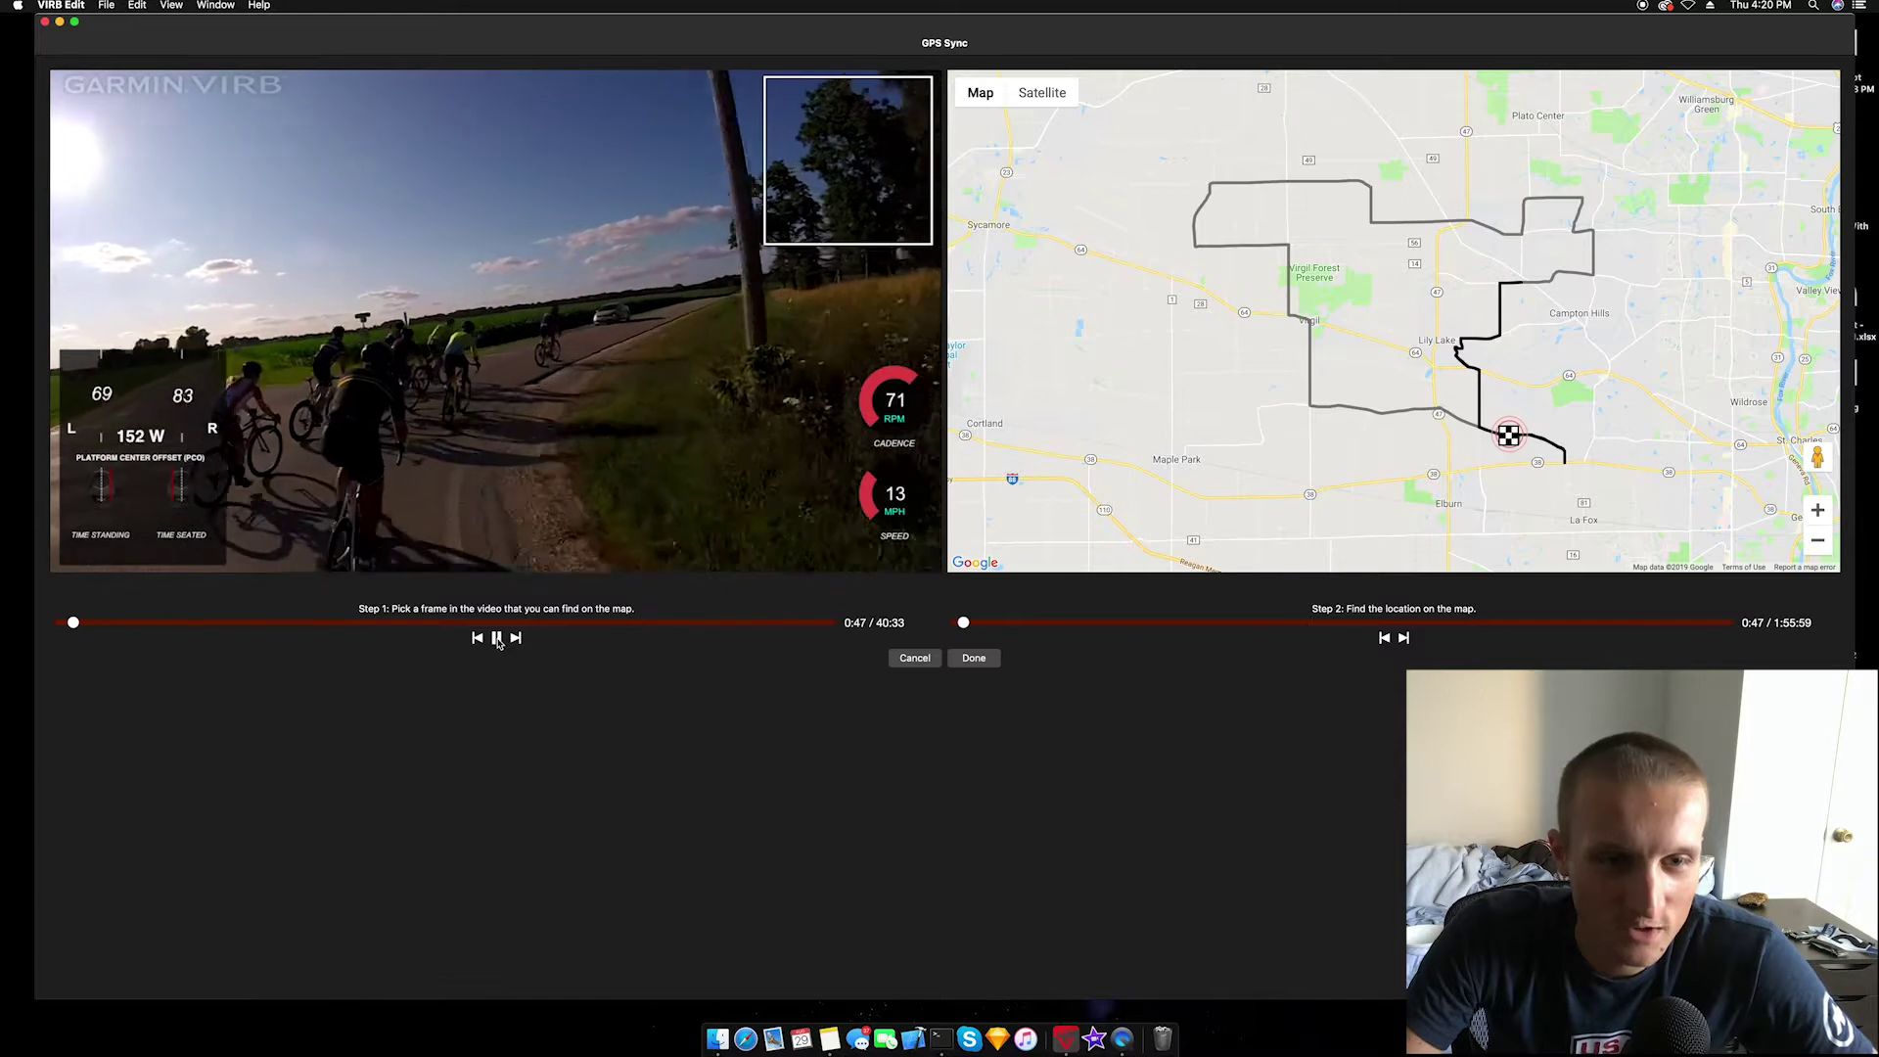
click(497, 639)
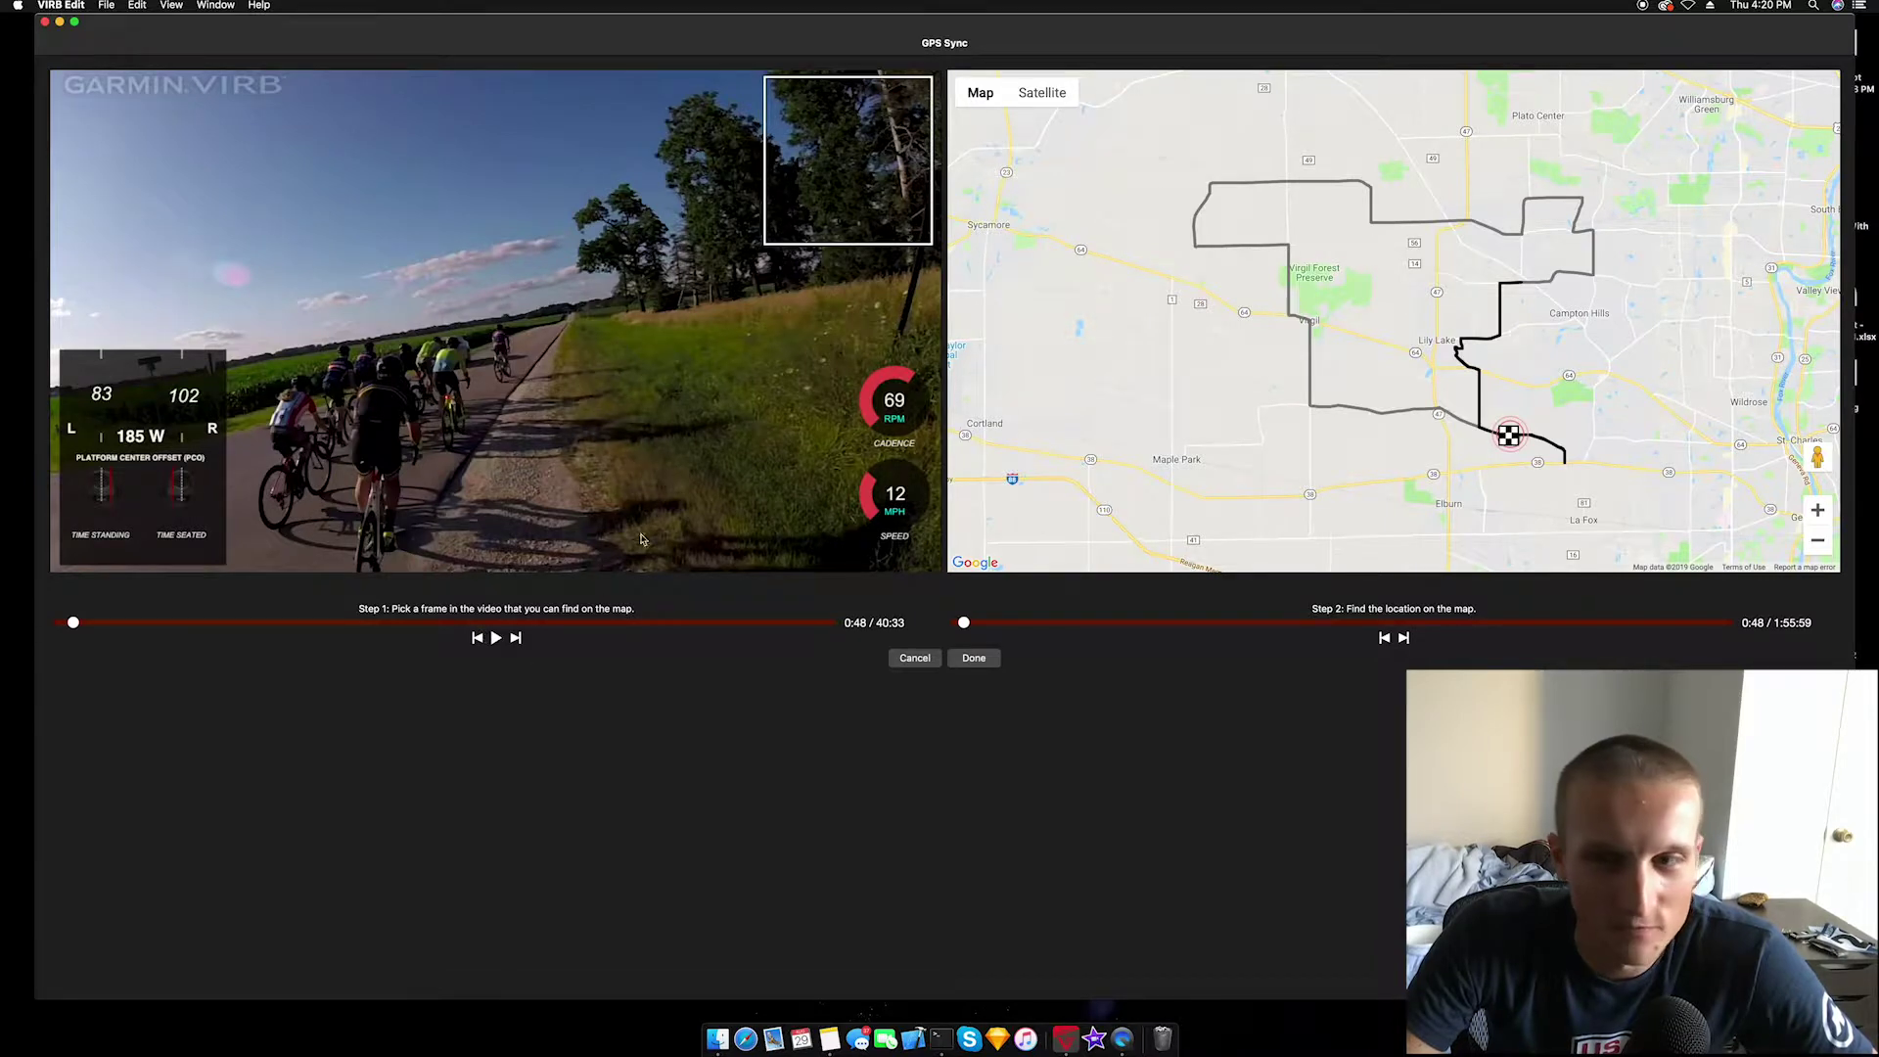
Switch the sync map to Satellite and zoom in near the Anderson Rd / Beith Rd intersection
scroll(1482, 441, up, 5)
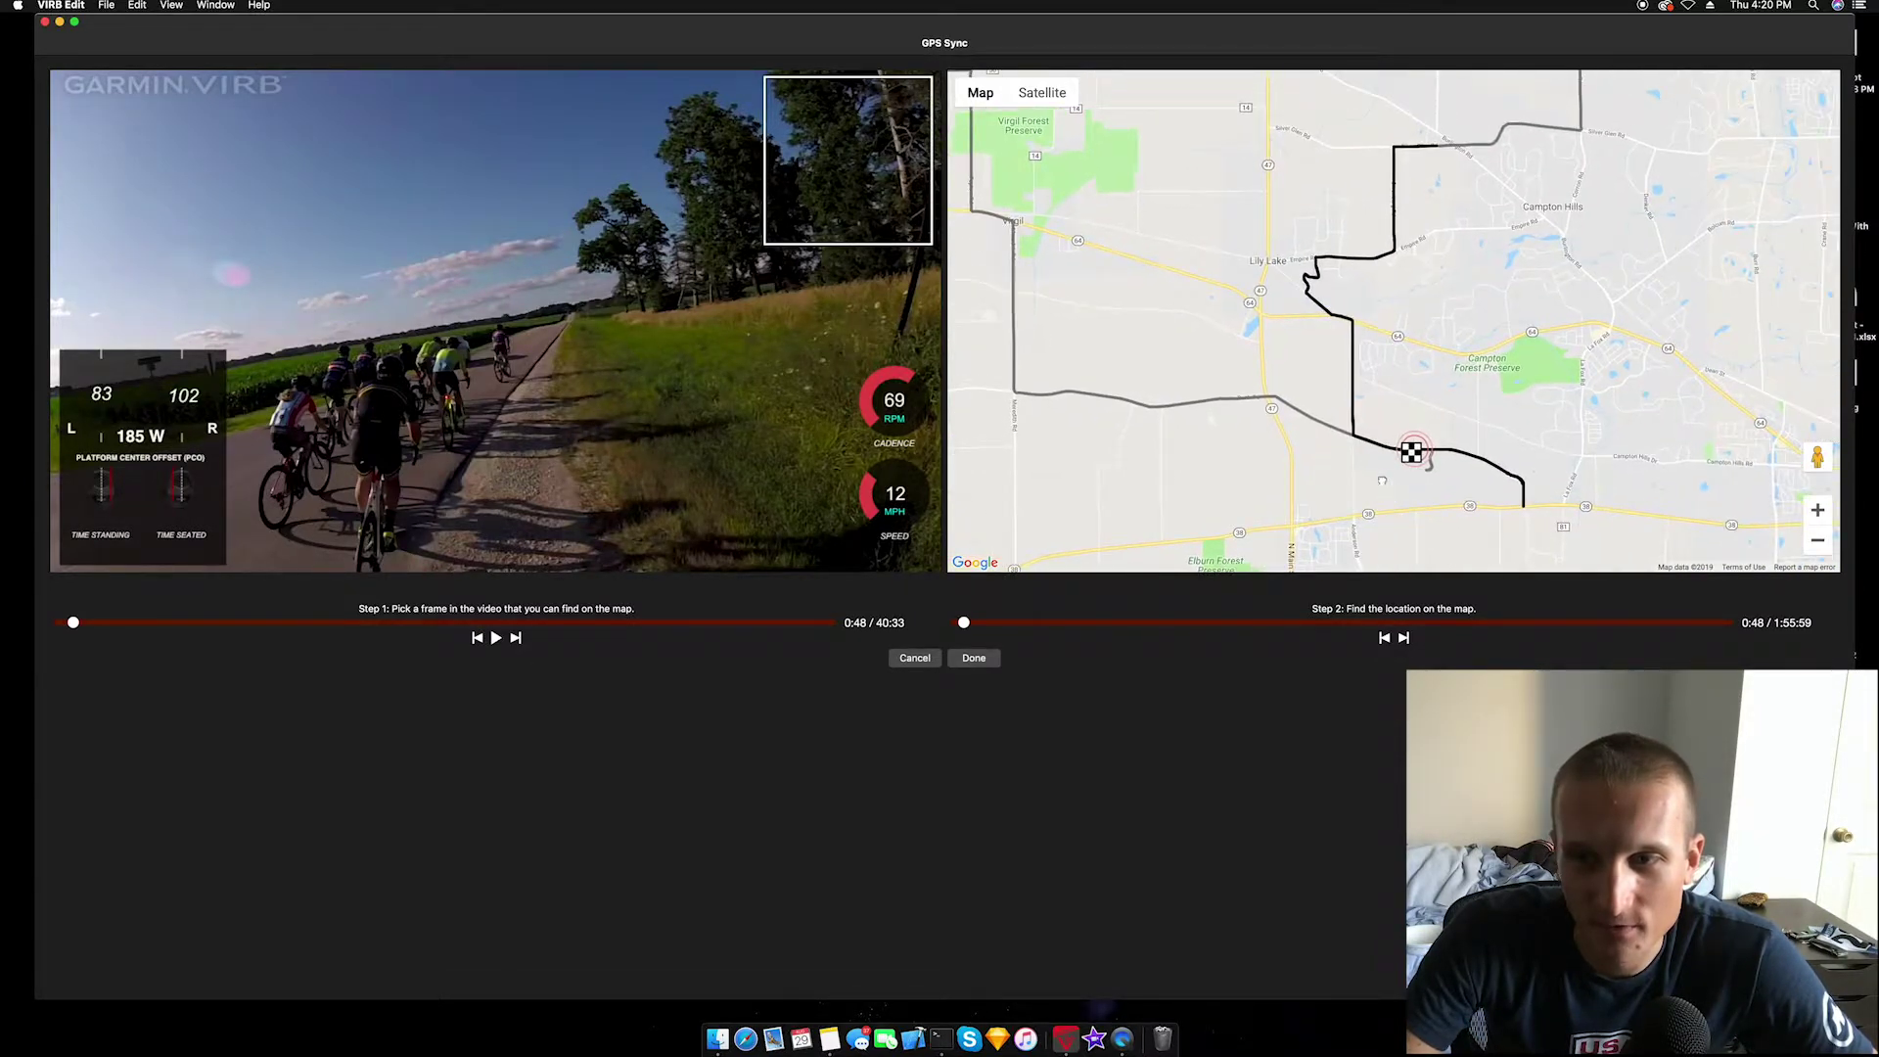
scroll(1370, 464, up, 2)
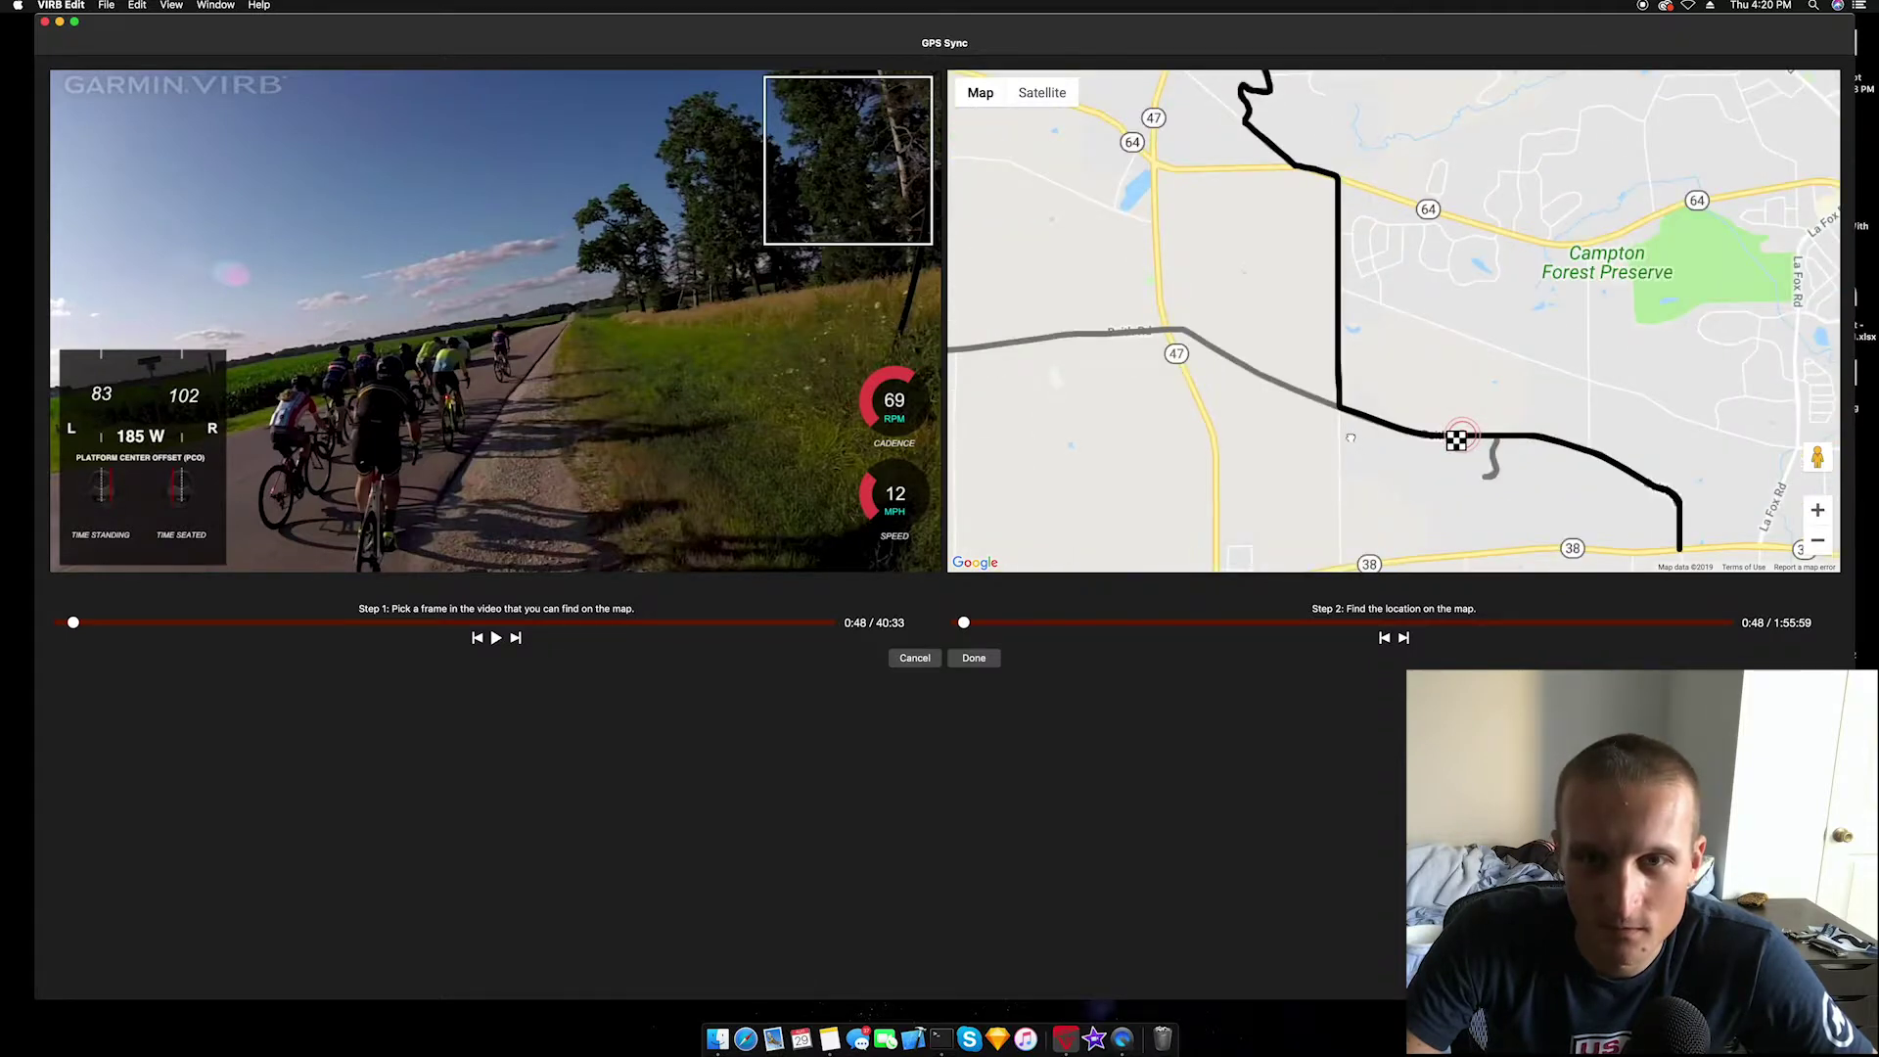
scroll(1351, 438, up, 2)
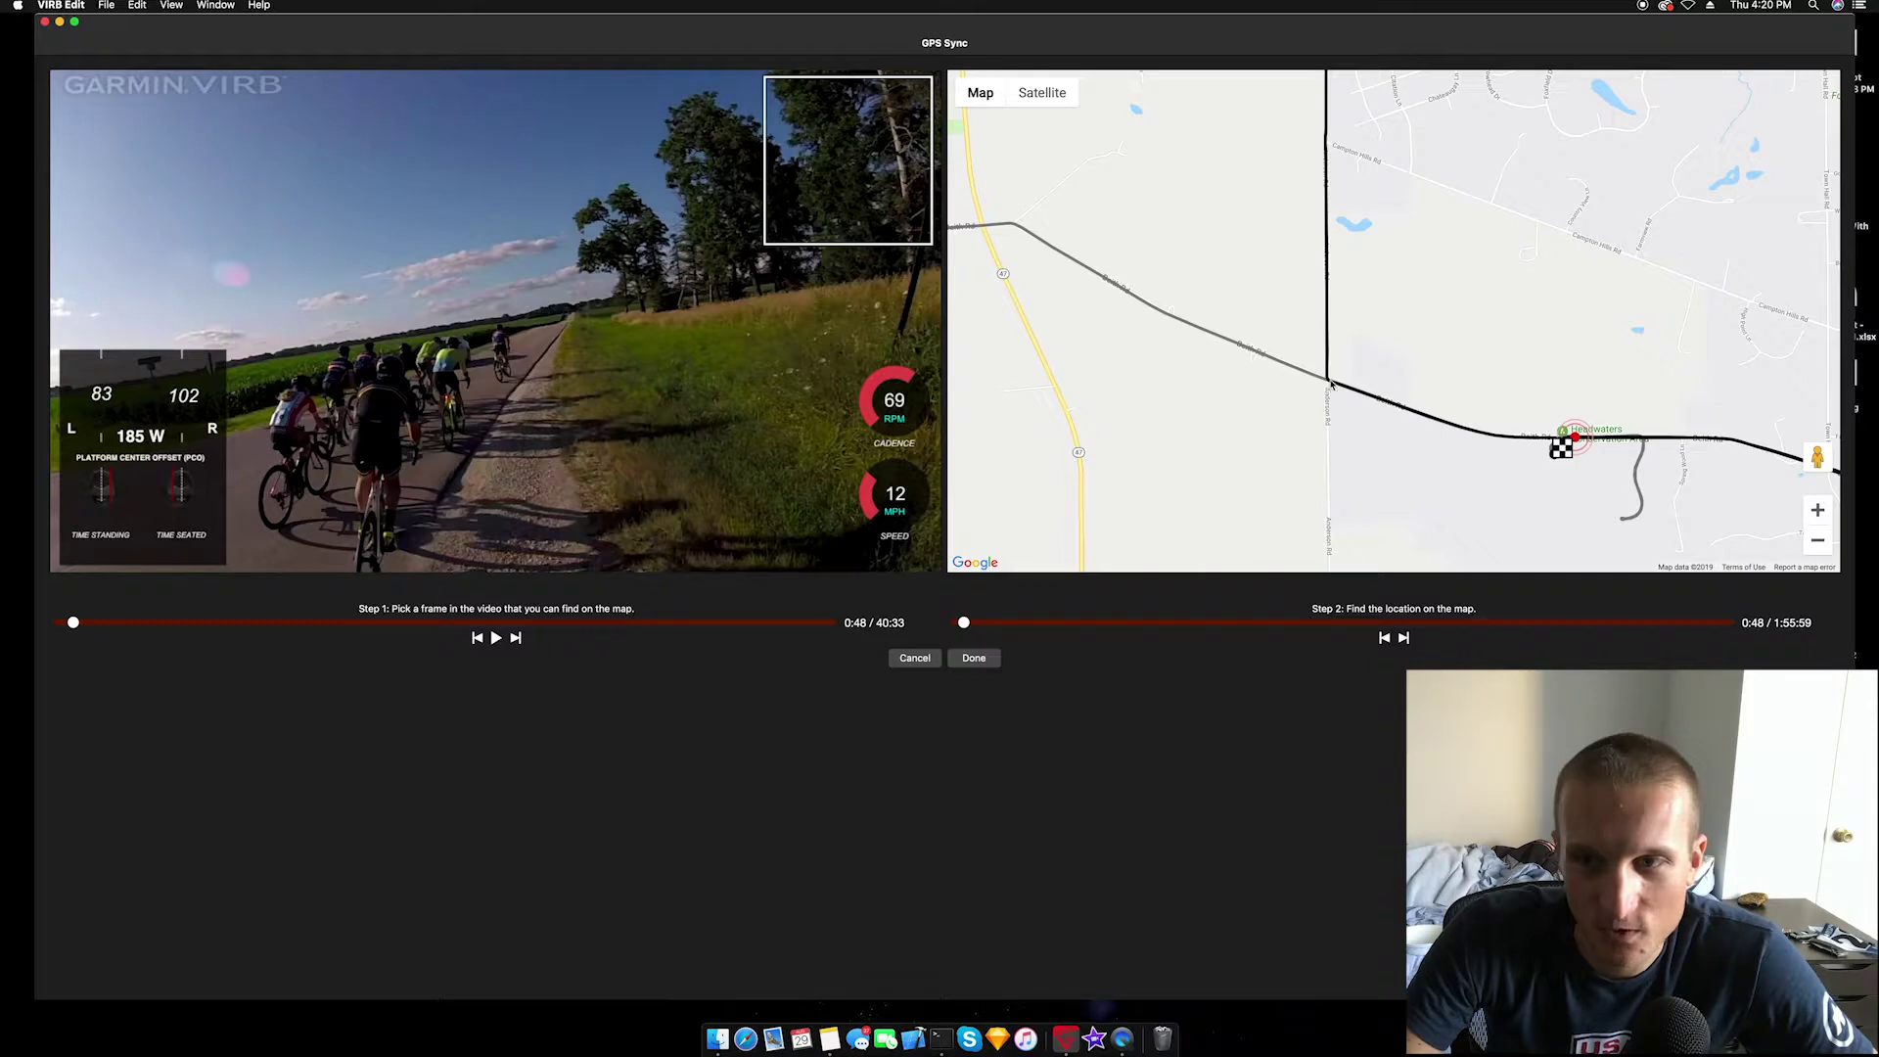
click(1817, 510)
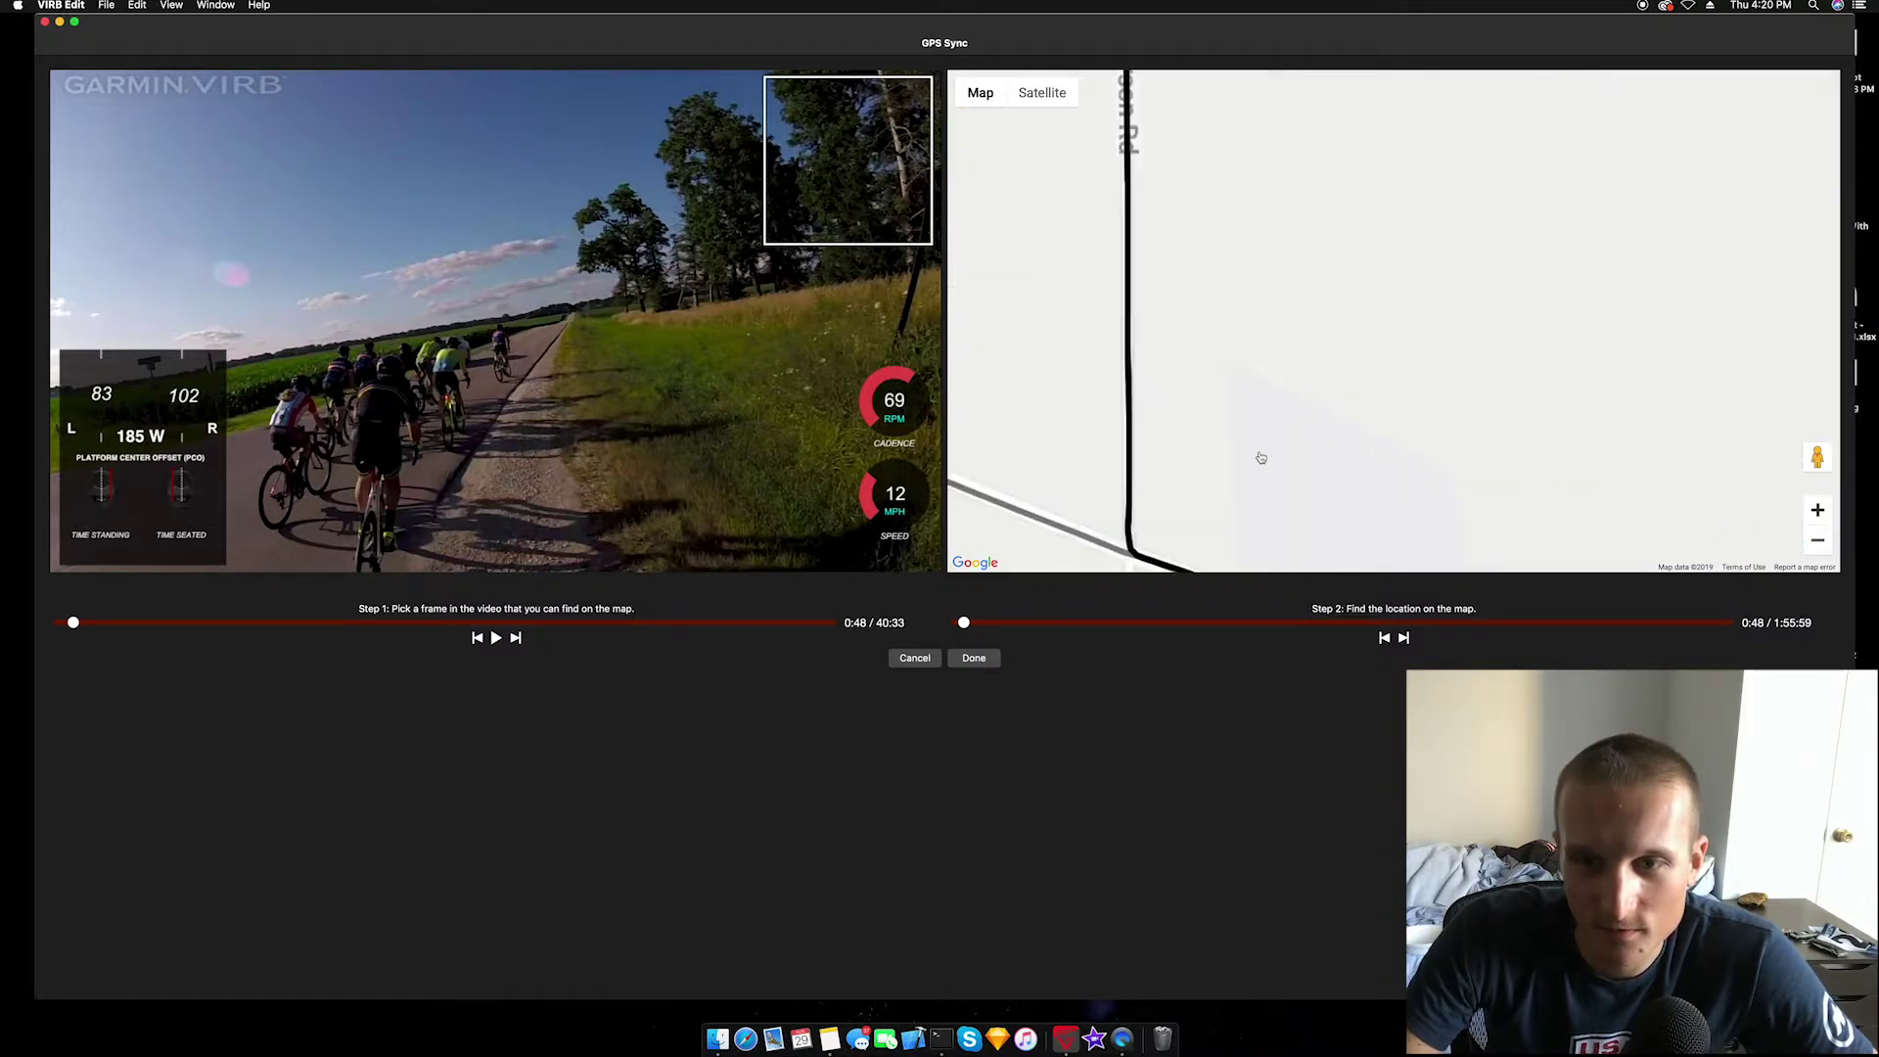
drag(1267, 380, 1347, 238)
click(1061, 104)
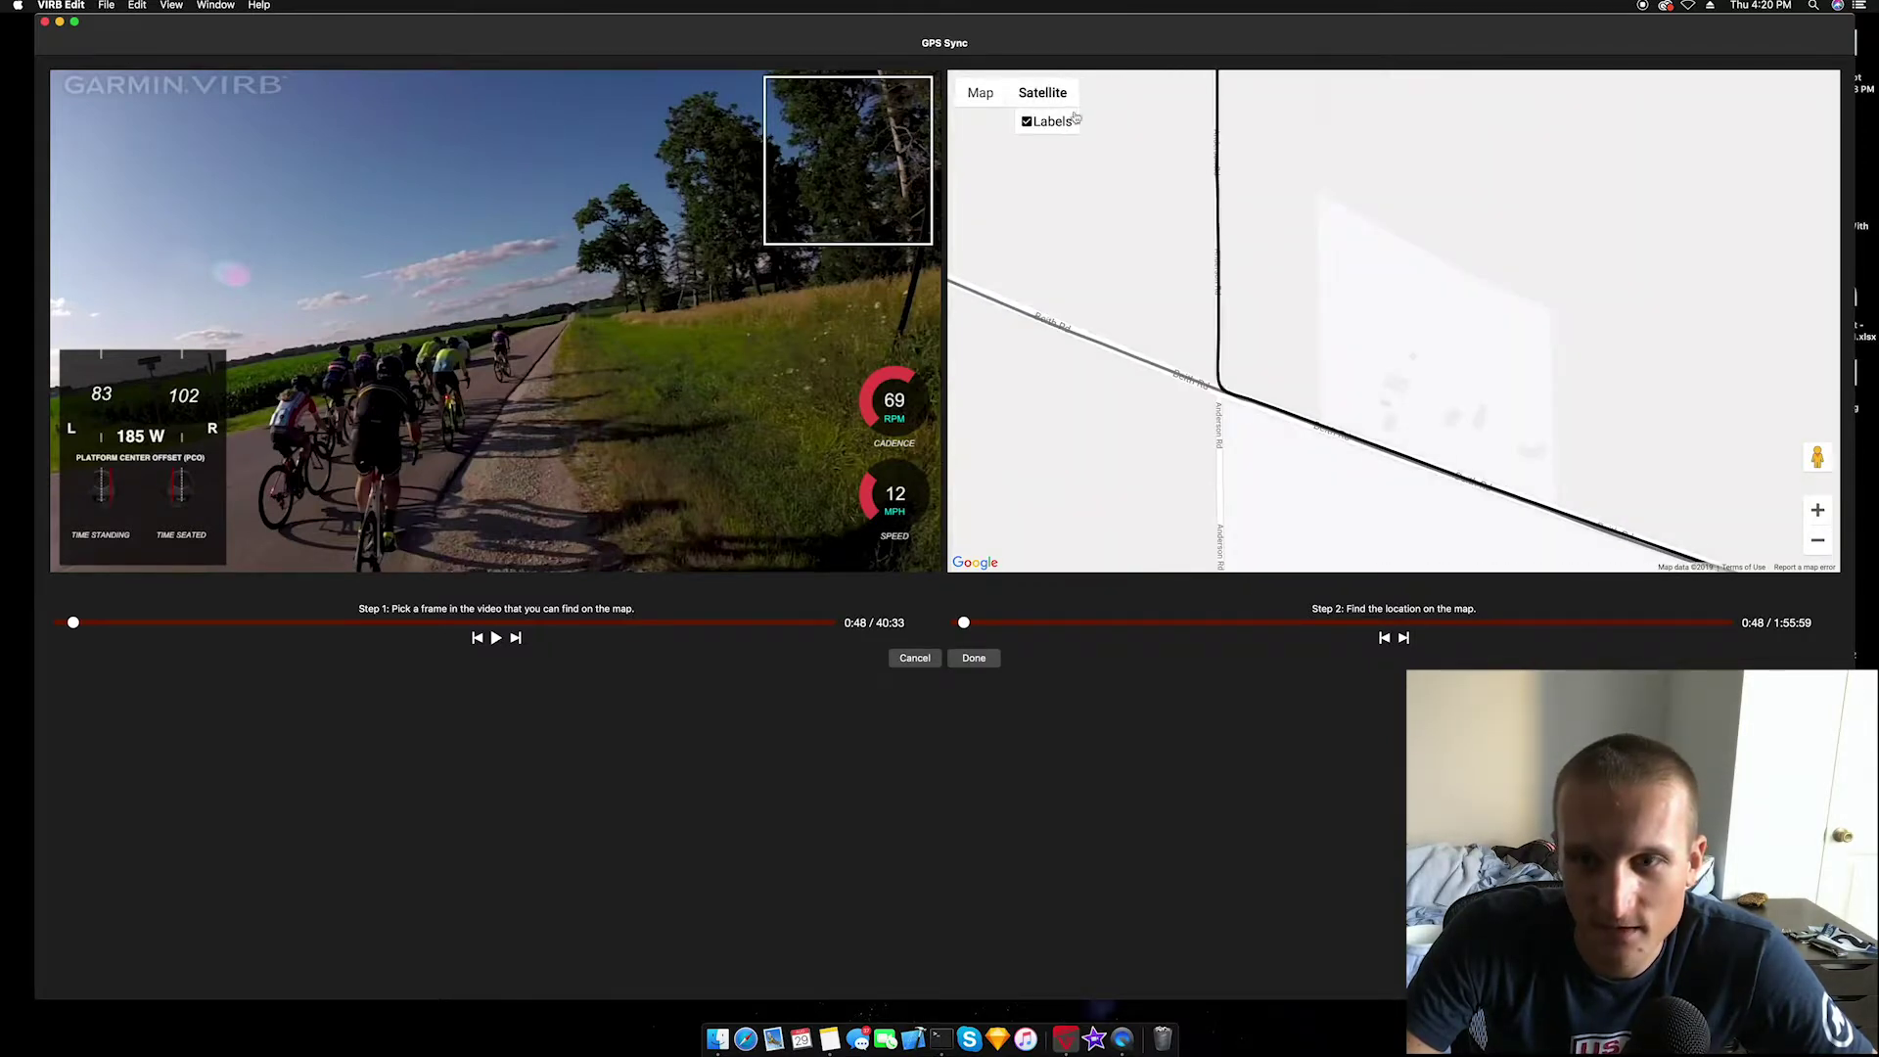
click(1818, 511)
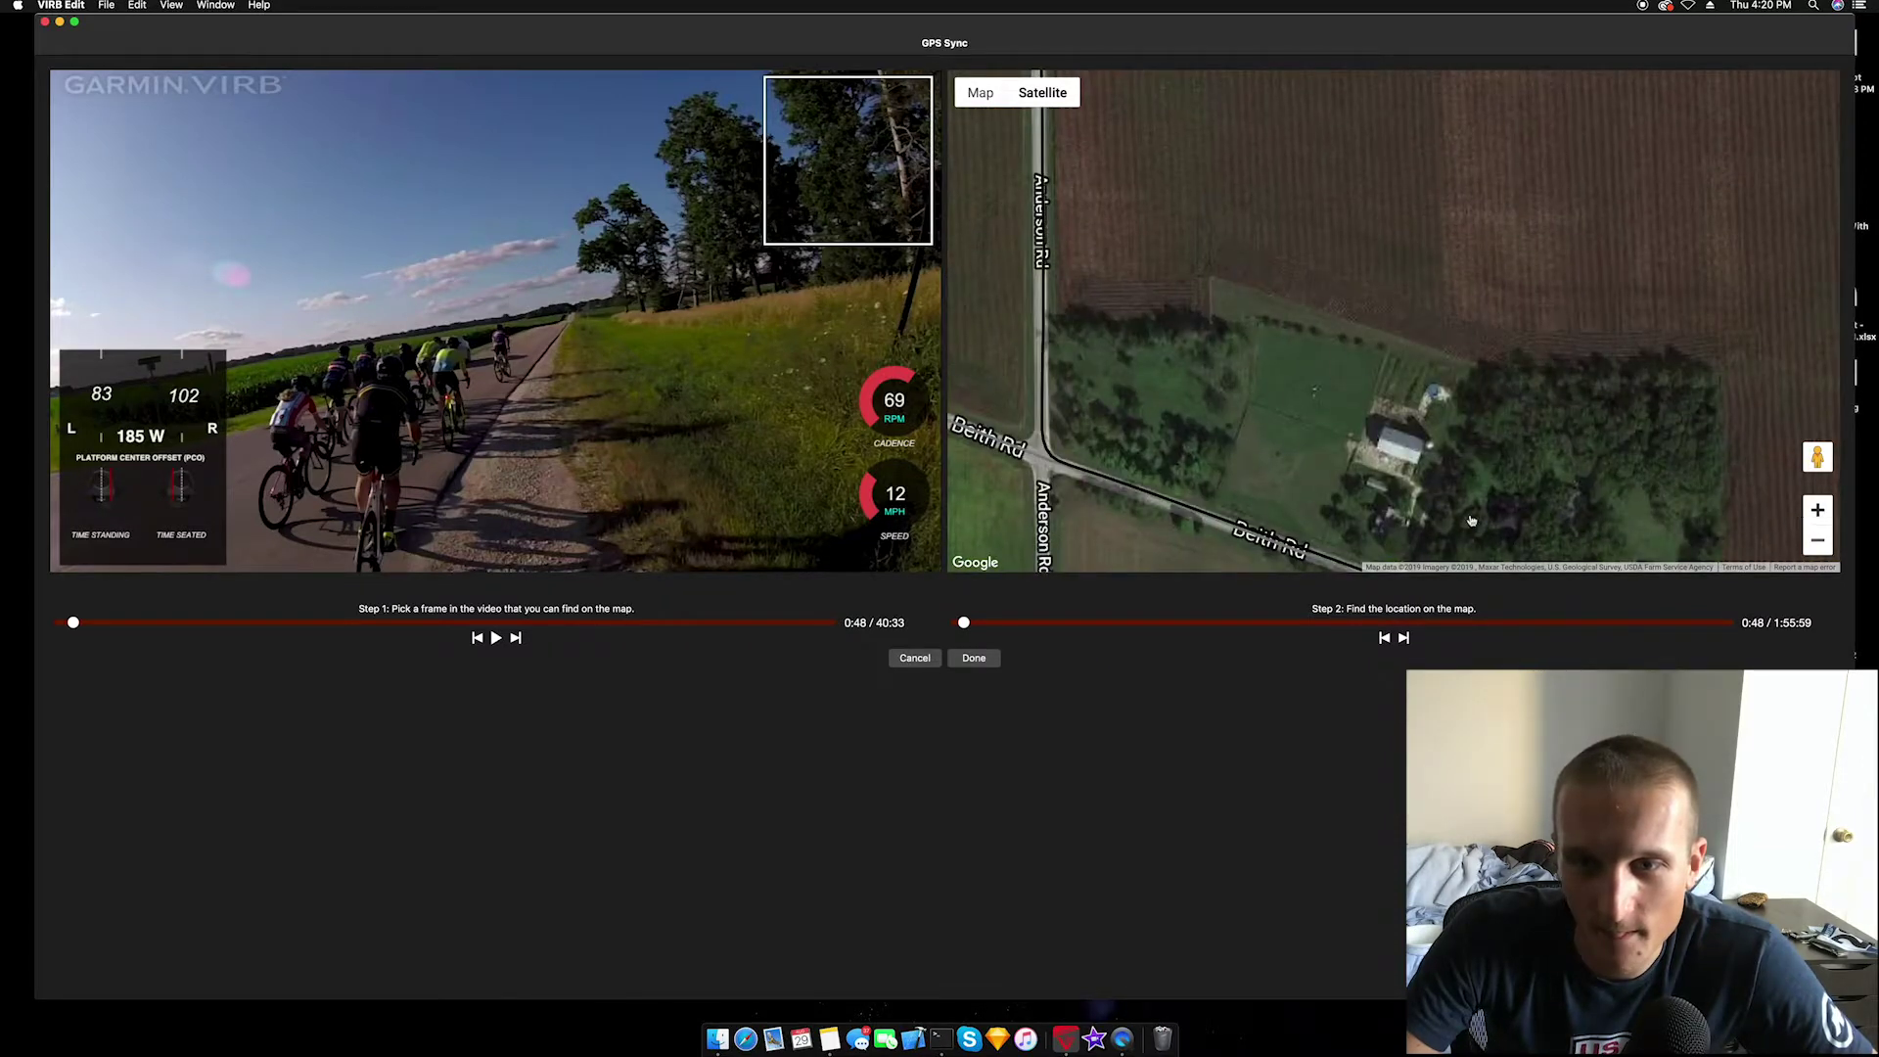
drag(1094, 466, 1444, 302)
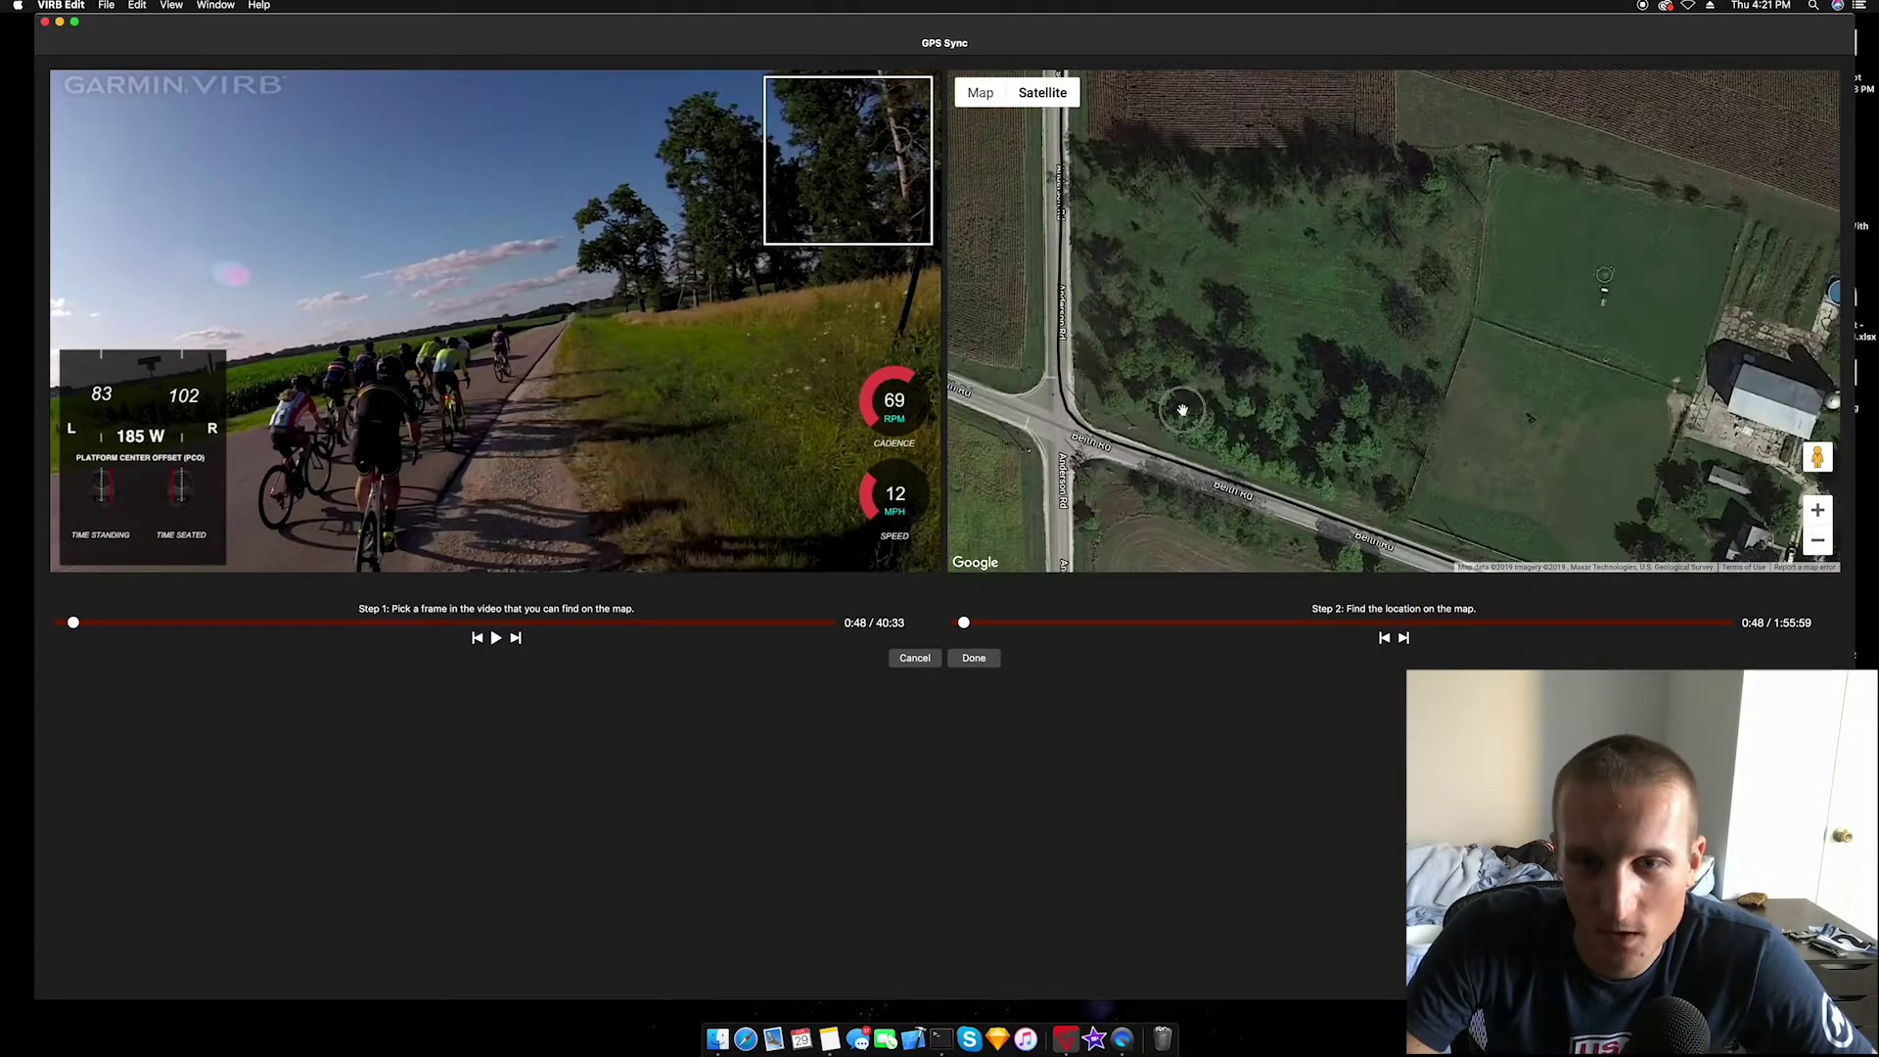
drag(1188, 407, 1221, 424)
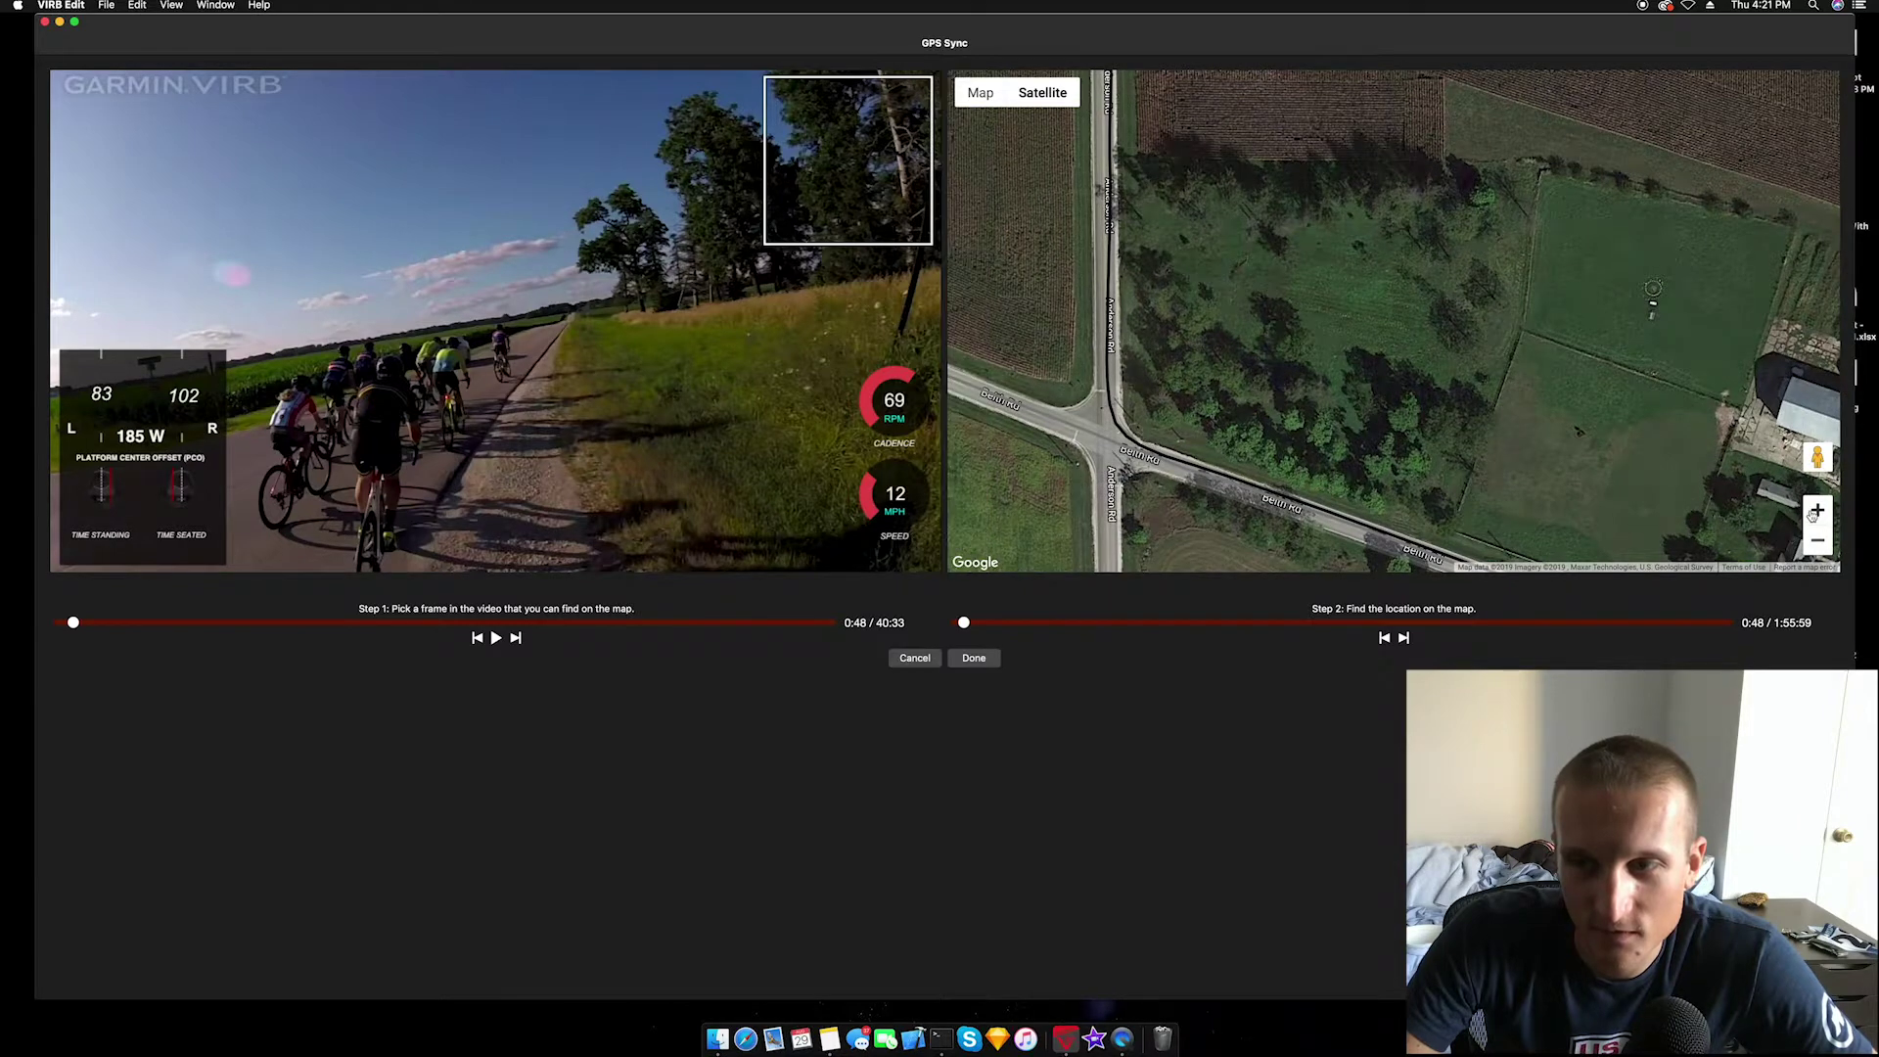
click(1815, 510)
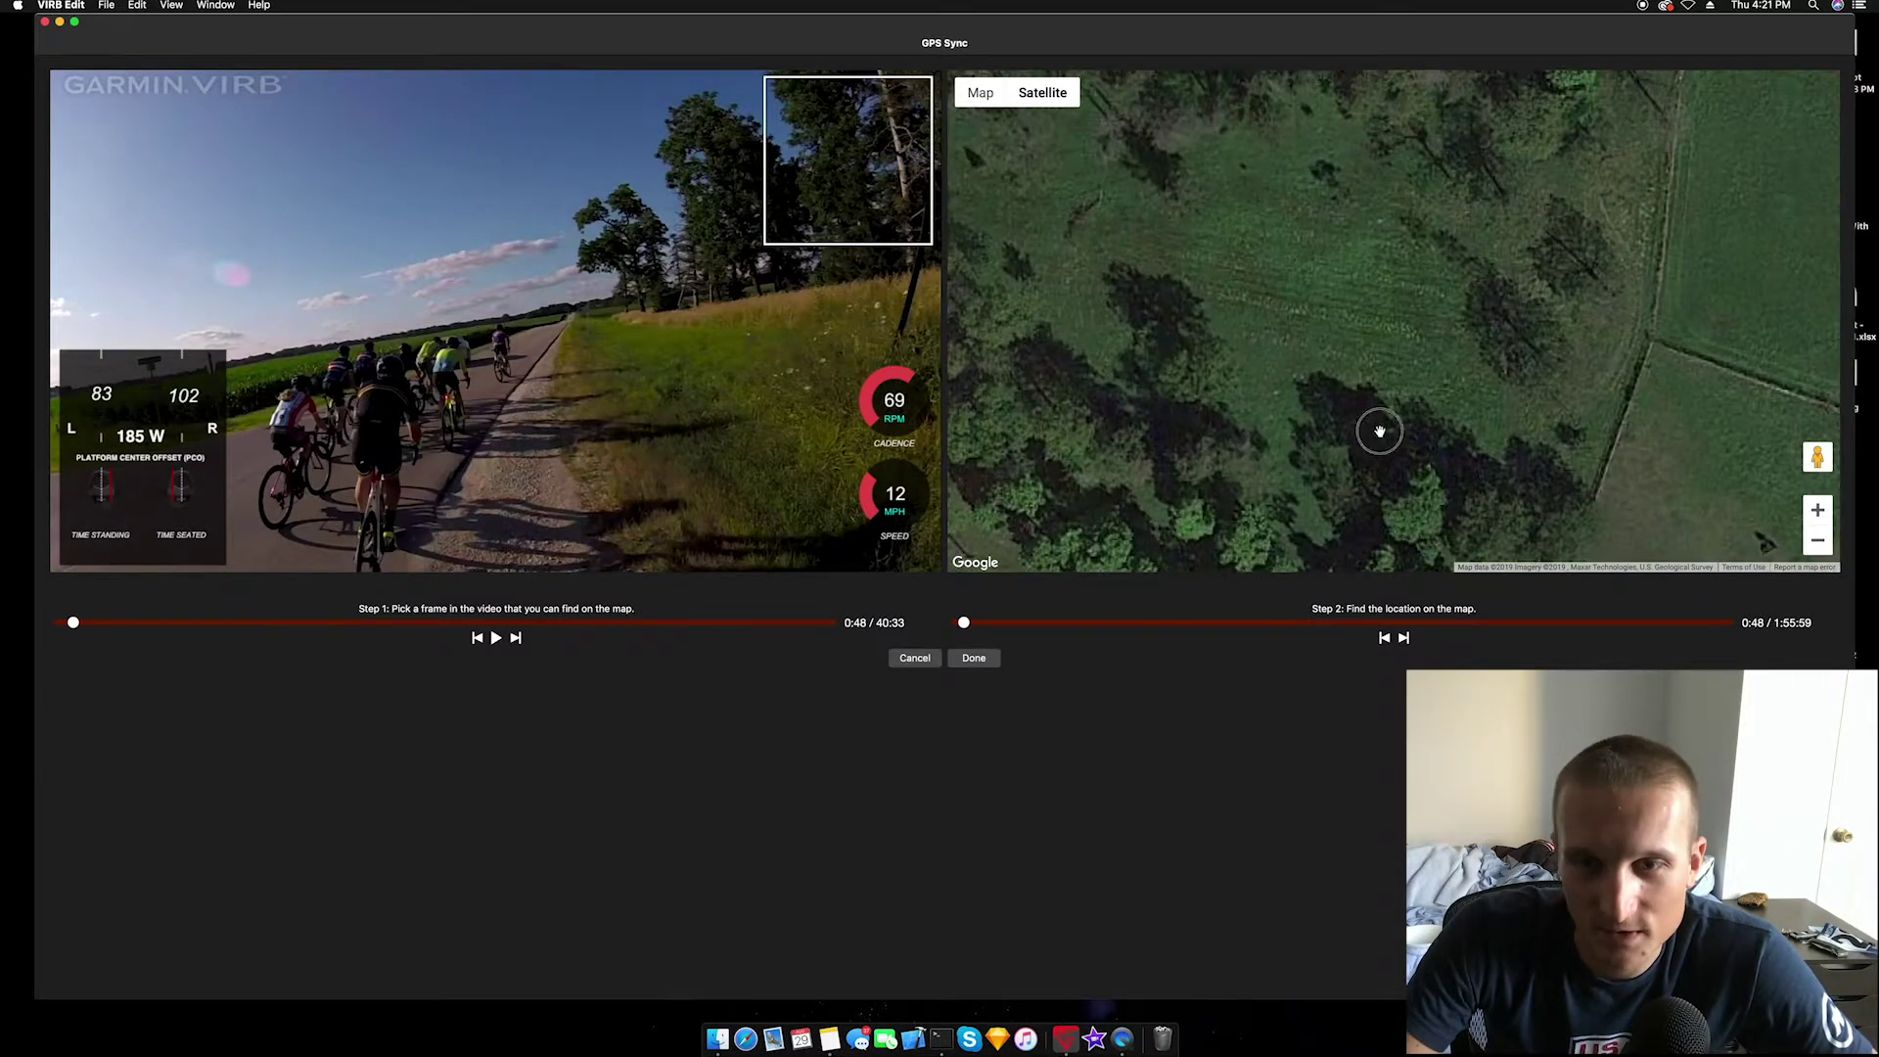
double_click(1499, 367)
scroll(1263, 367, down, 2)
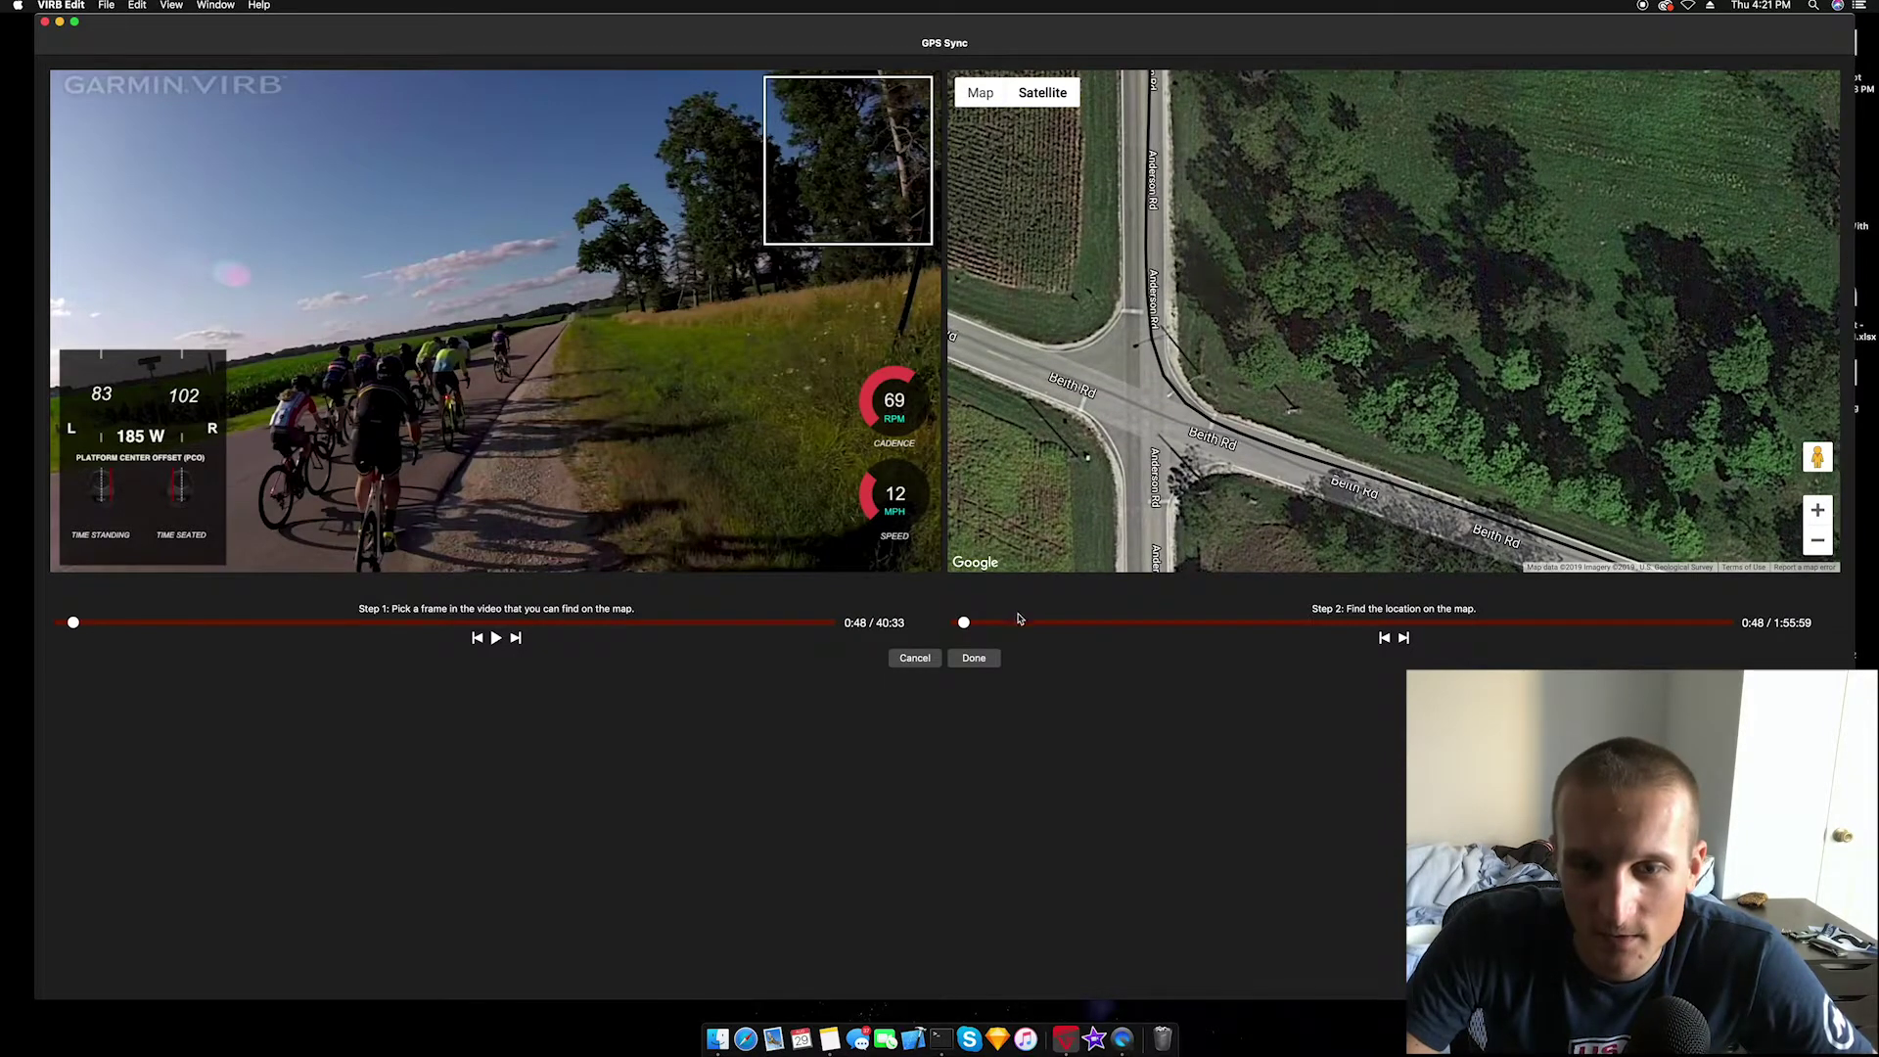
Move the Step 2 track position from about 5:42 toward the start flag, zooming the map out
mouse_move(964, 624)
mouse_down()
mouse_move(1042, 631)
mouse_move(1010, 632)
mouse_up()
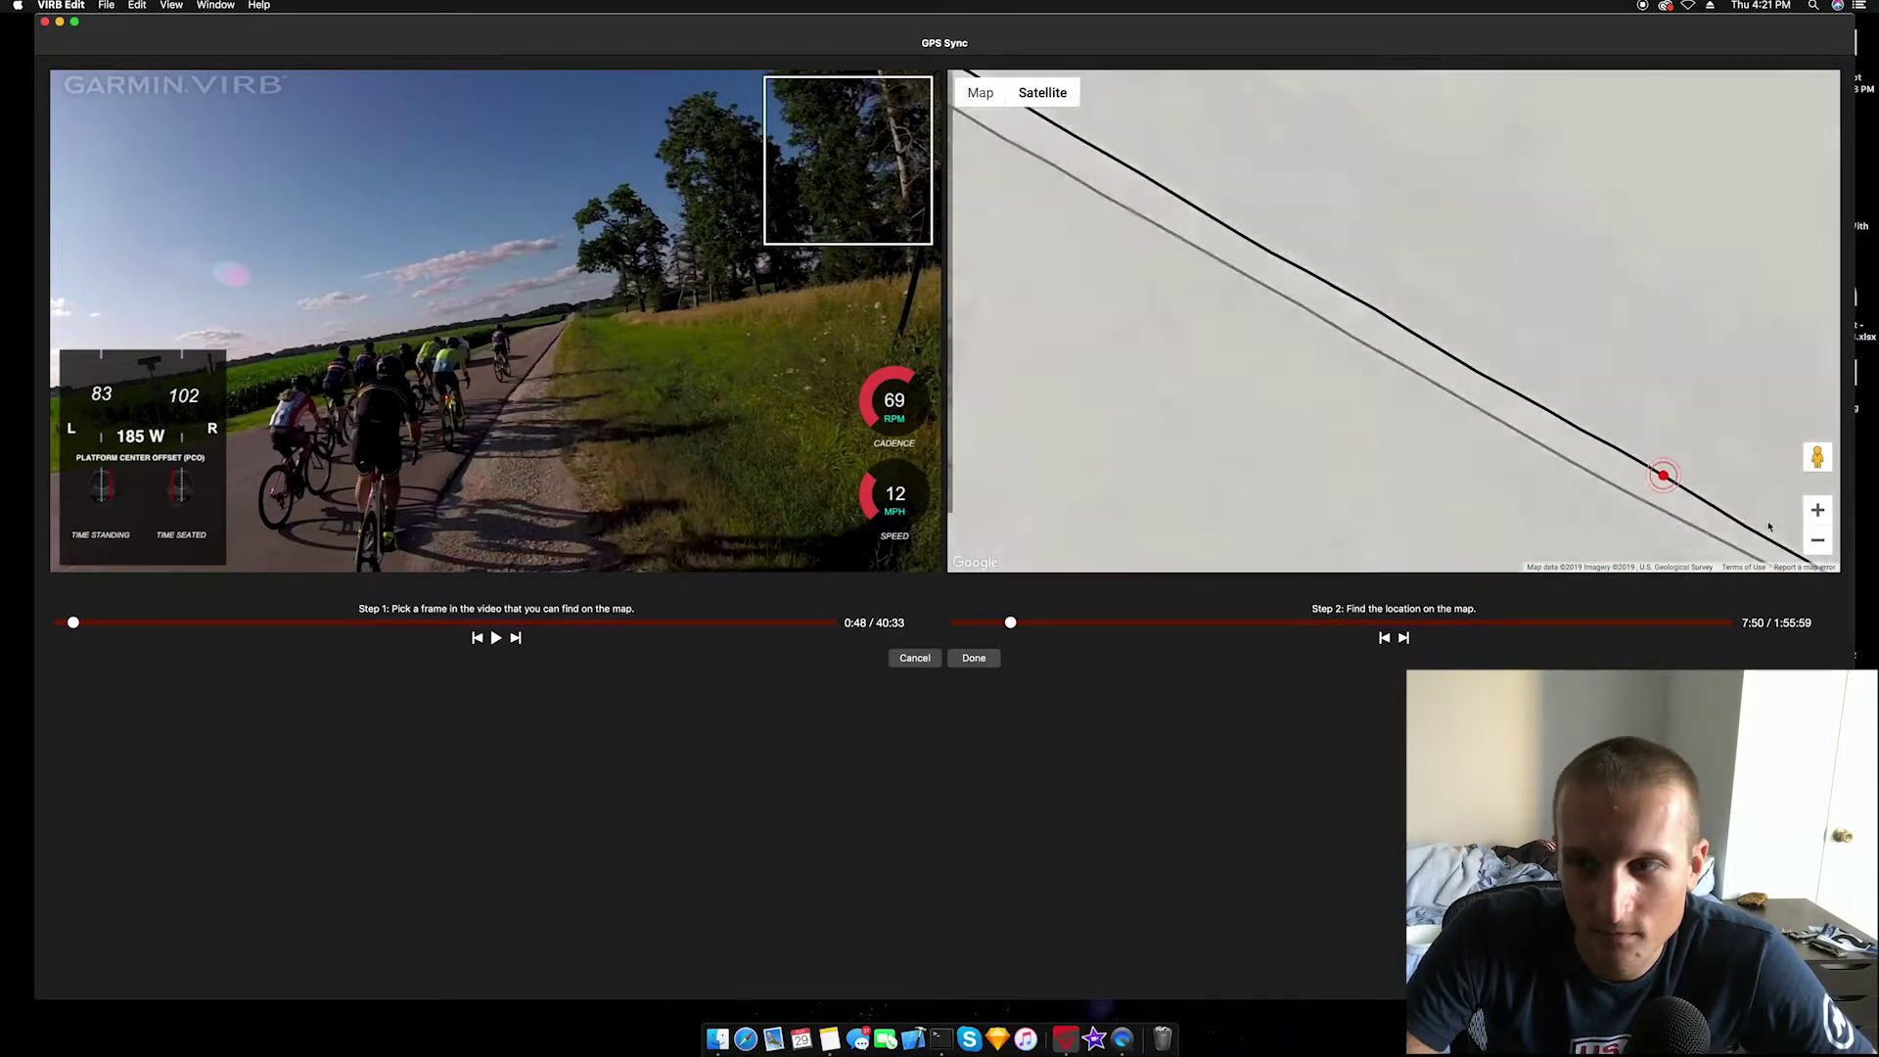
click(1817, 544)
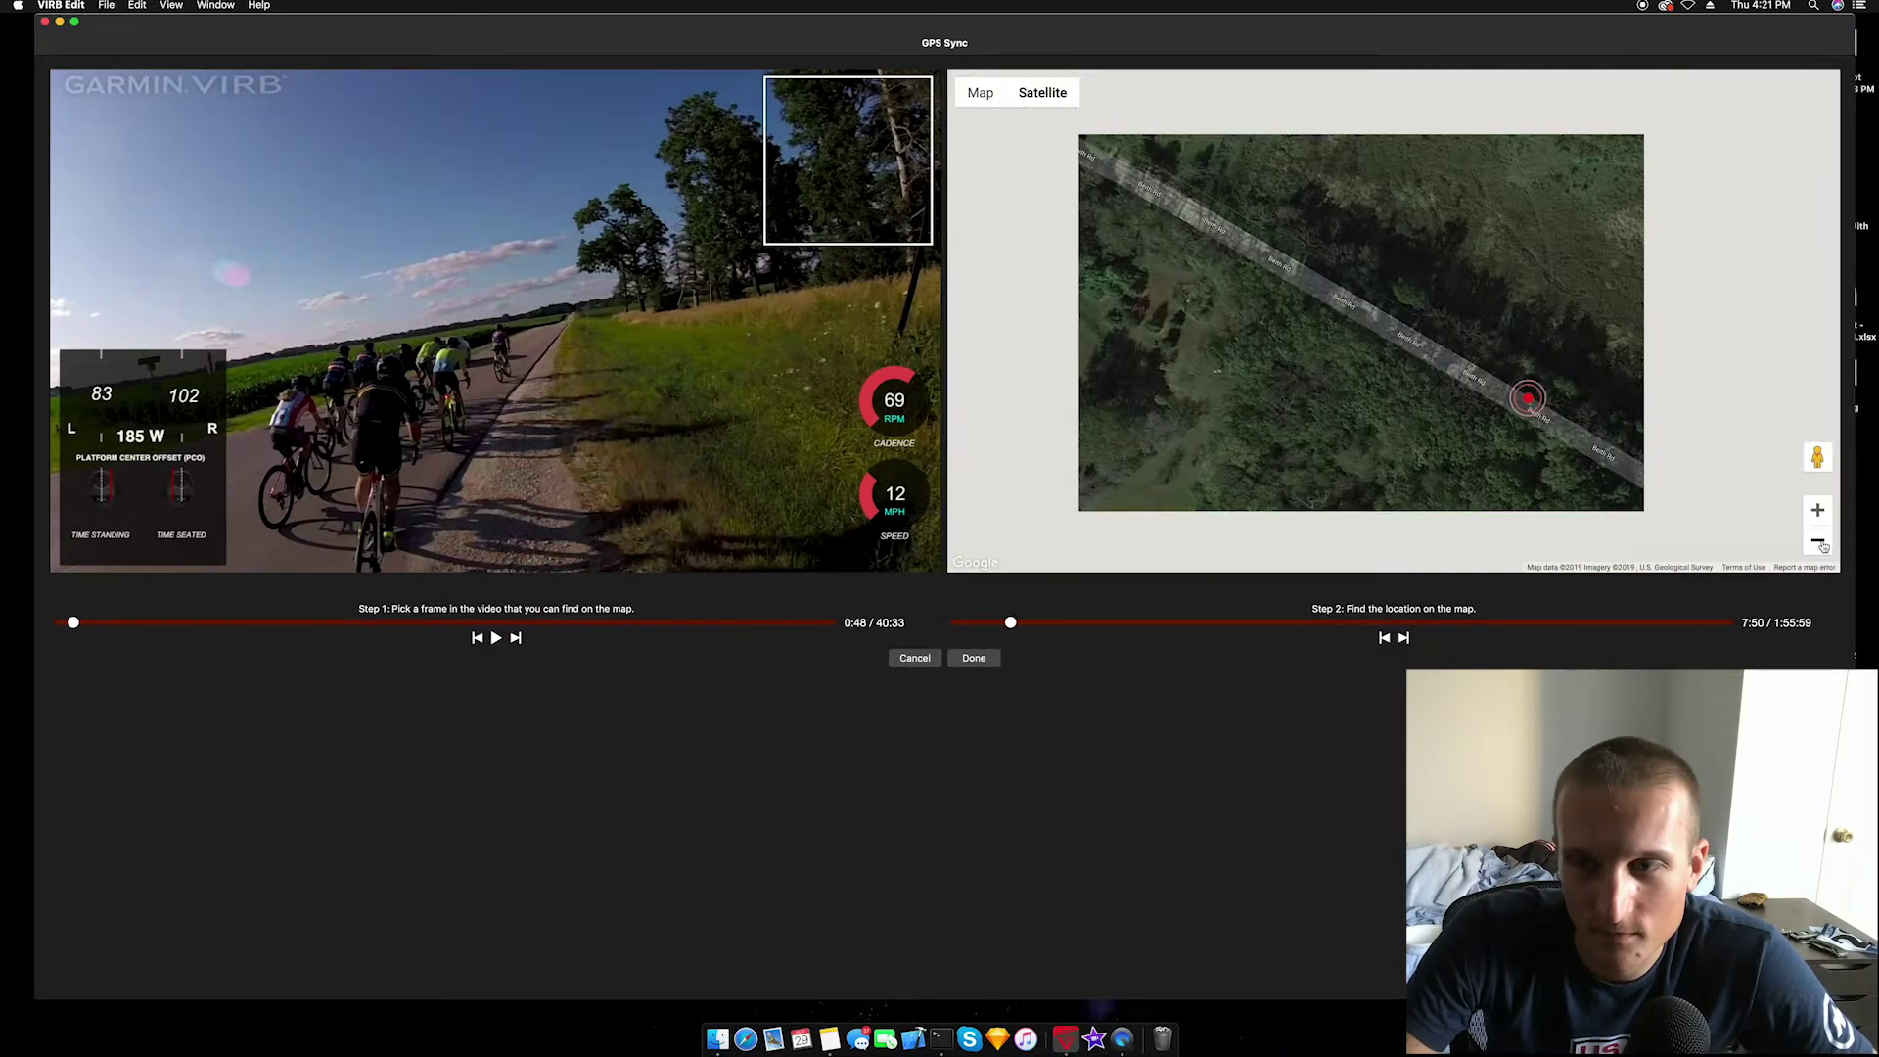
click(1818, 543)
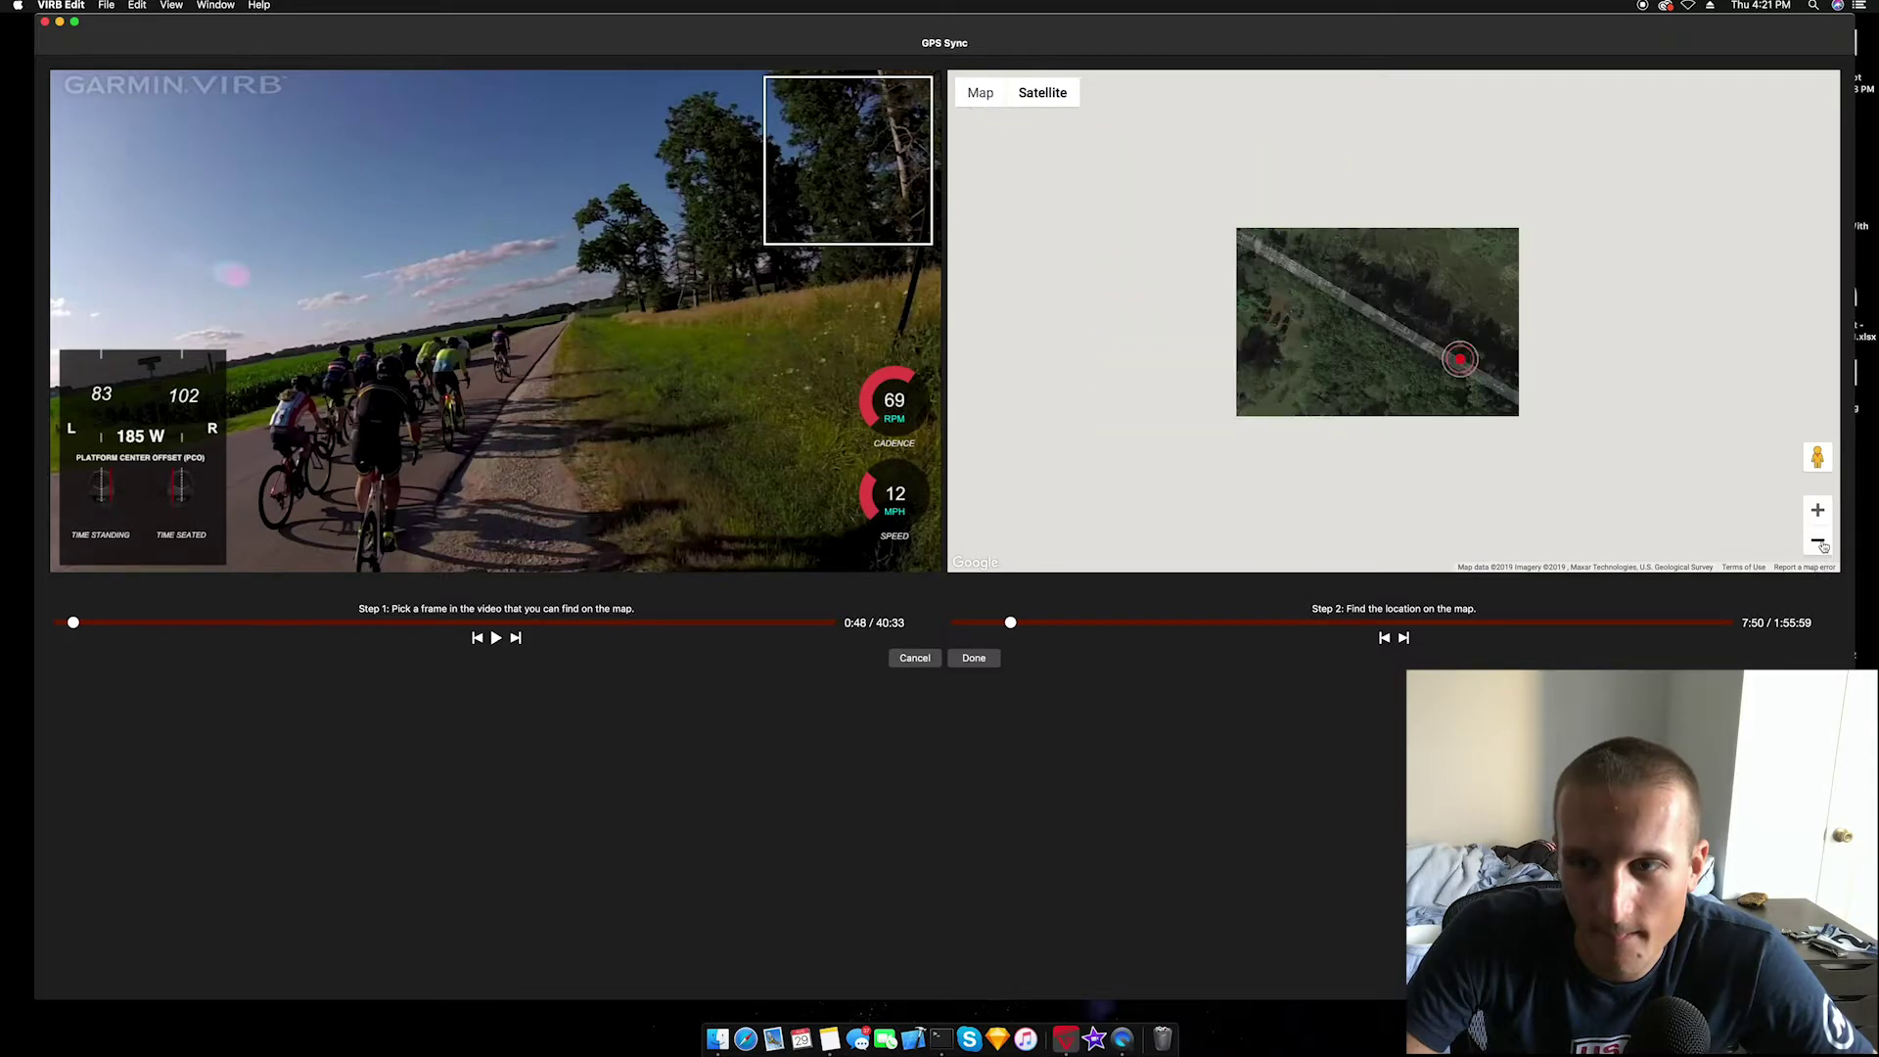
click(1819, 544)
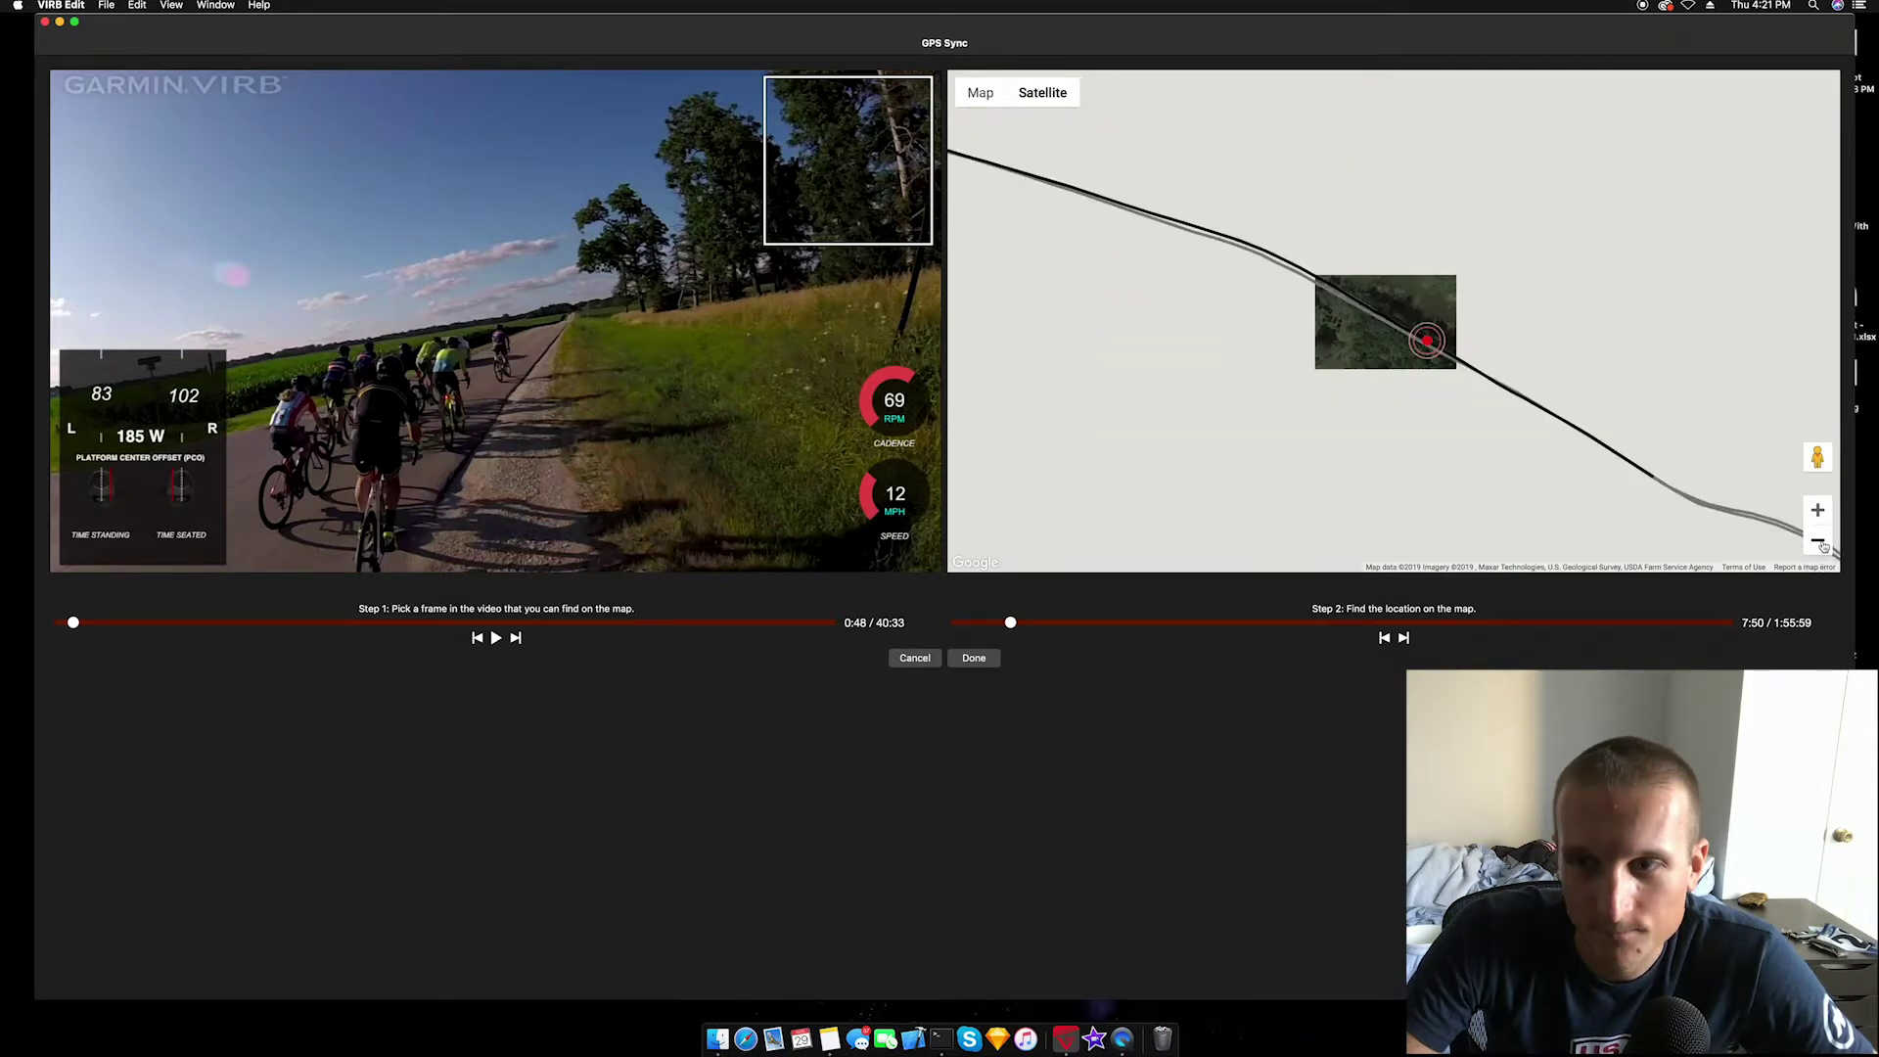
click(1819, 544)
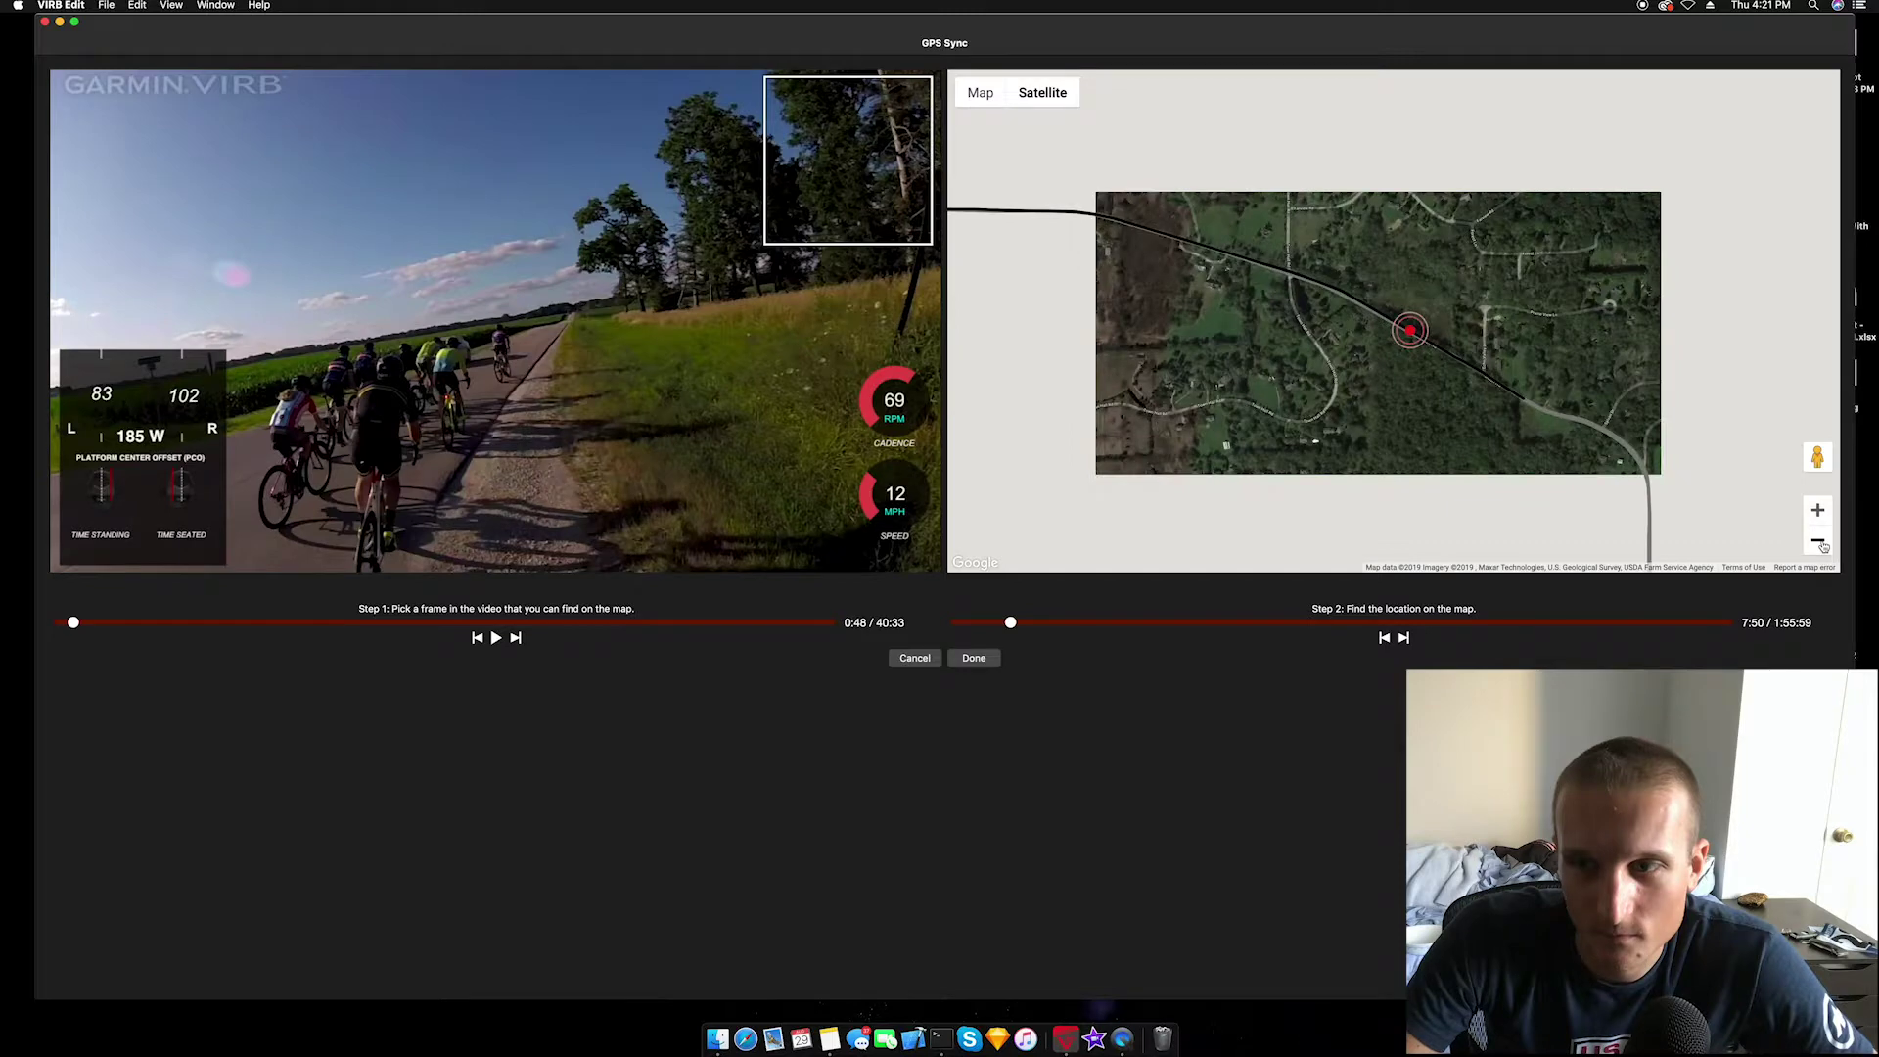
click(1819, 543)
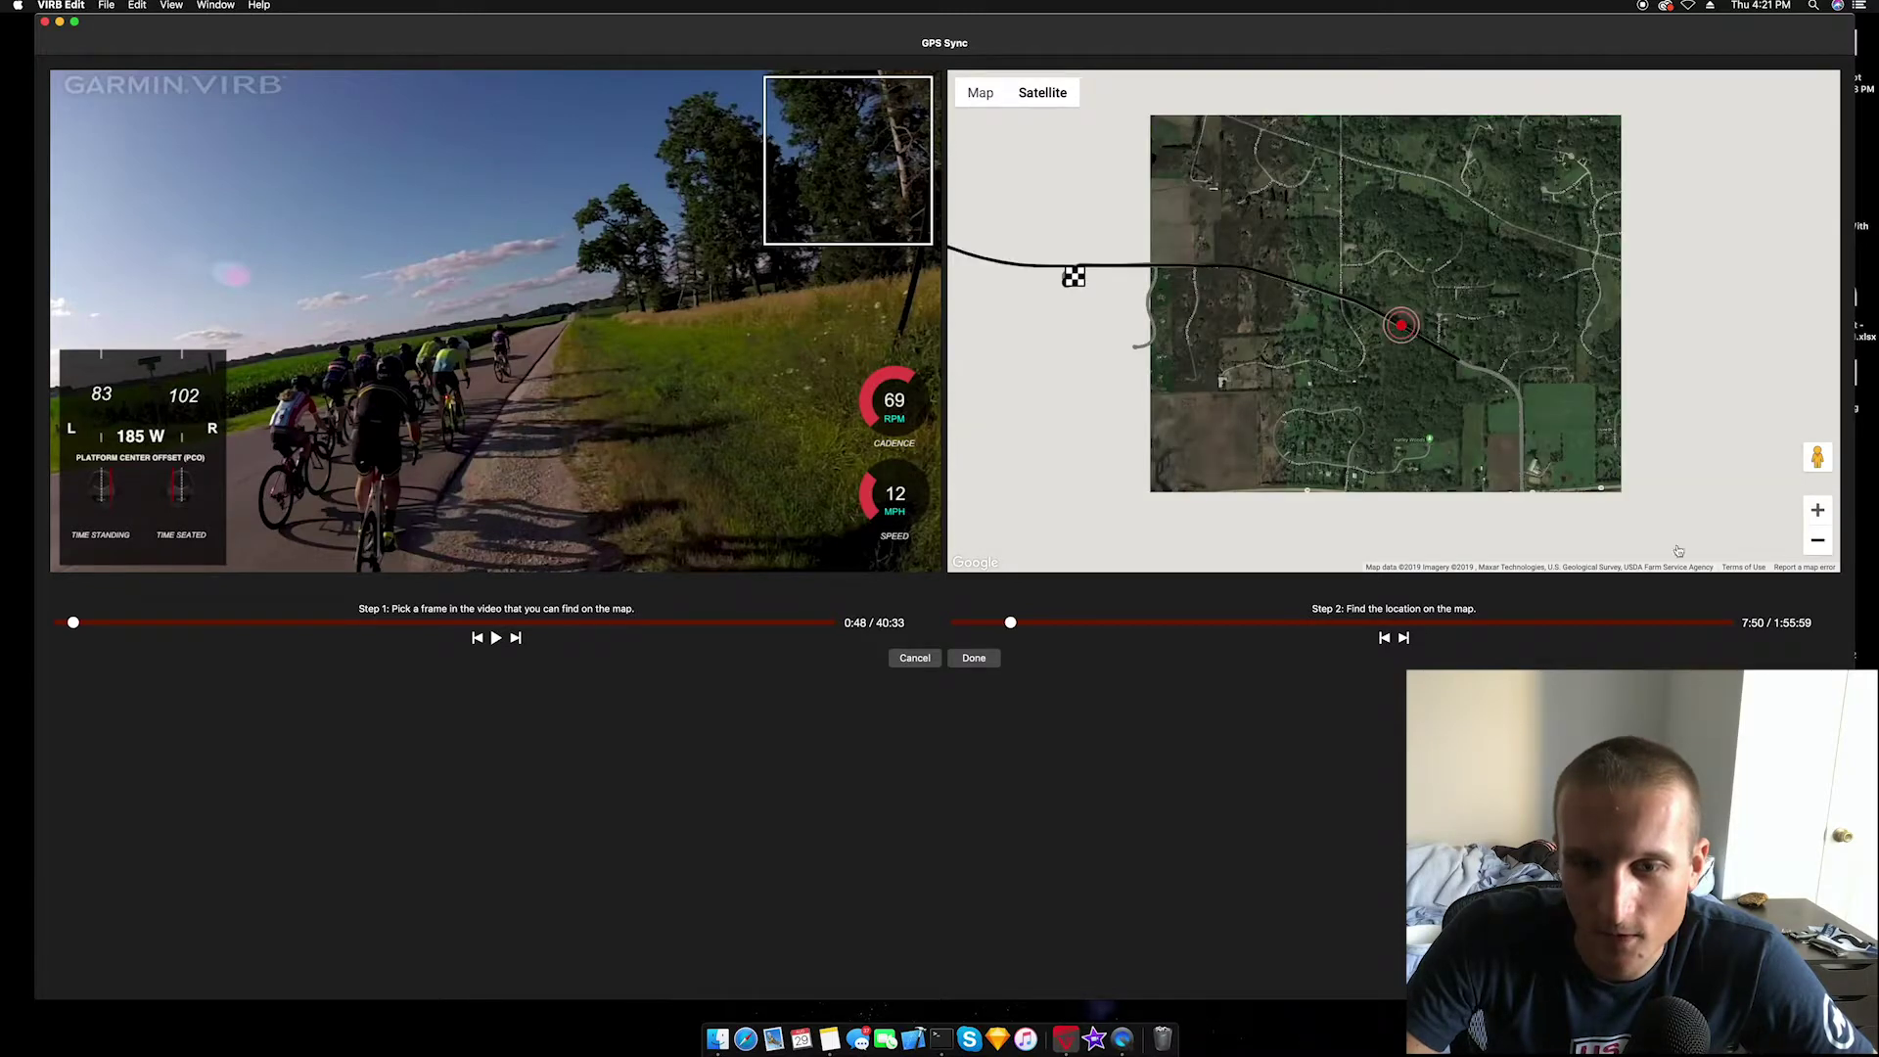
drag(1012, 626, 1136, 619)
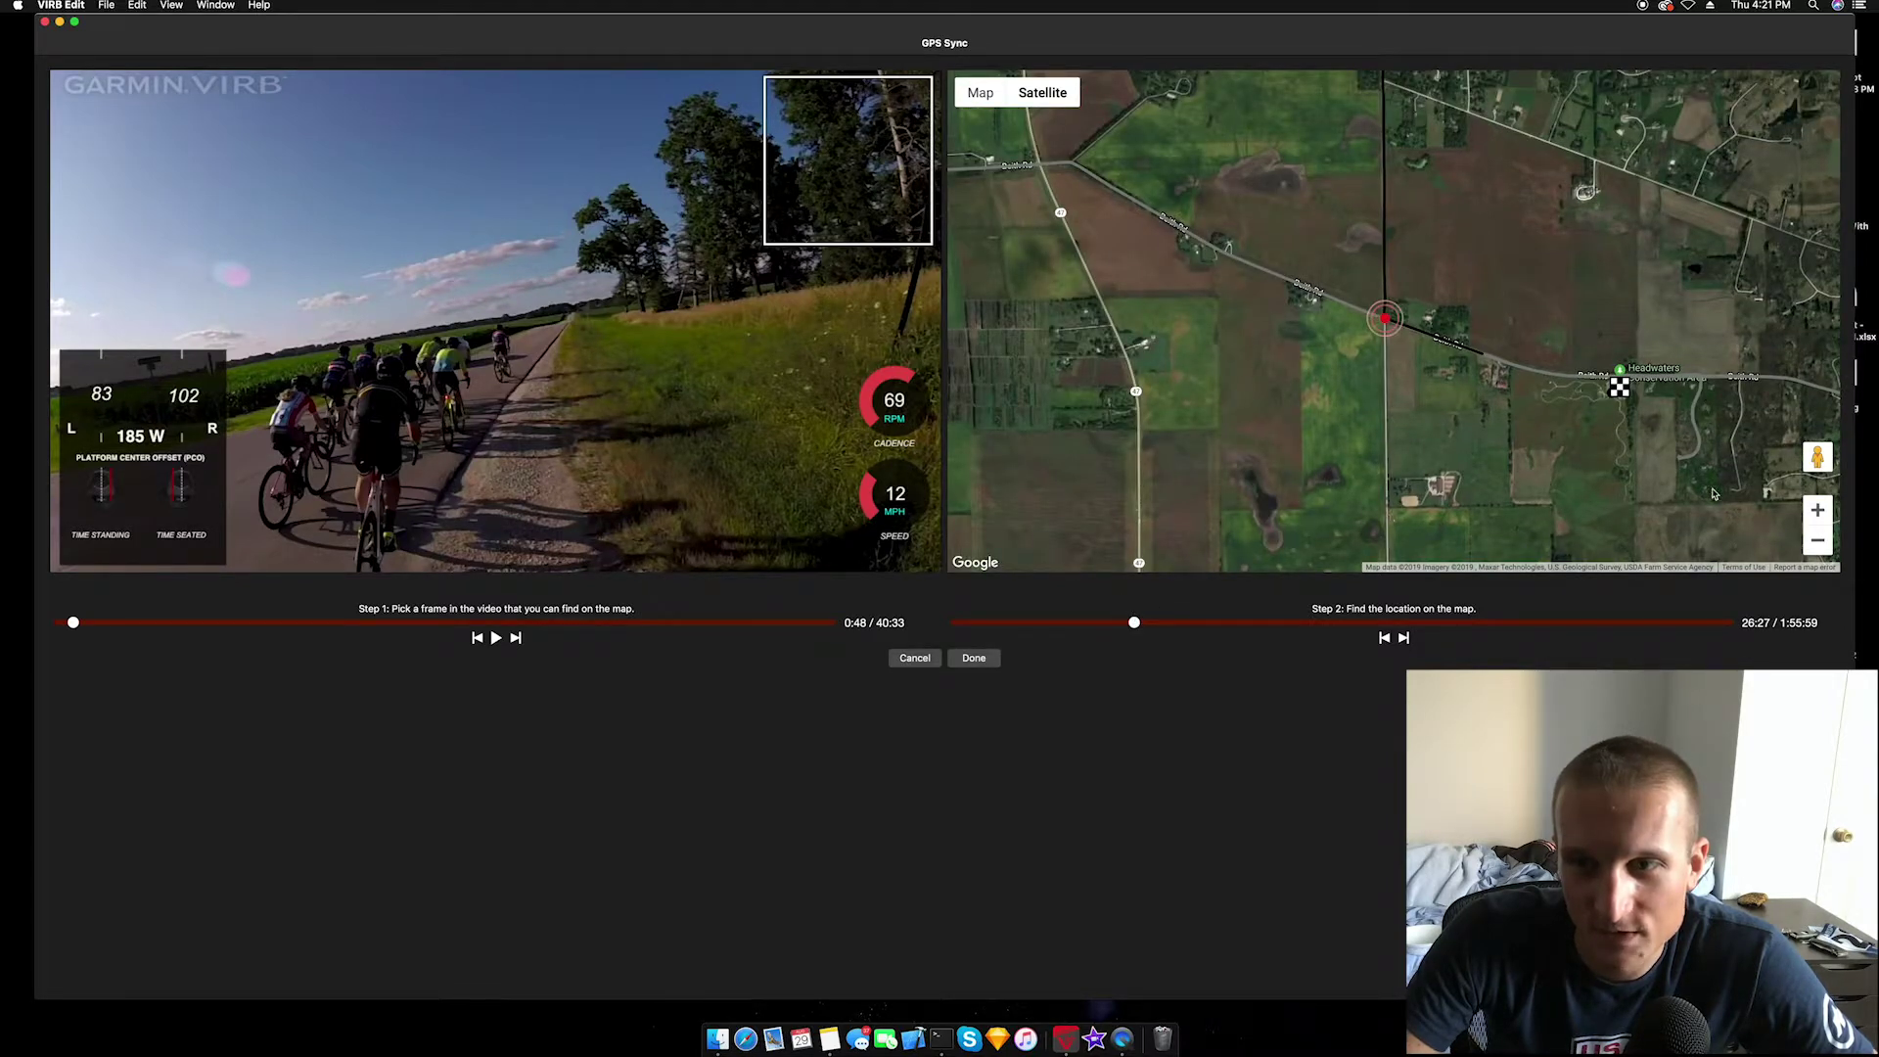
Zoom in on the Beith Rd / Anderson Rd intersection and finish syncing 0:48 to log time 26:28
click(1818, 510)
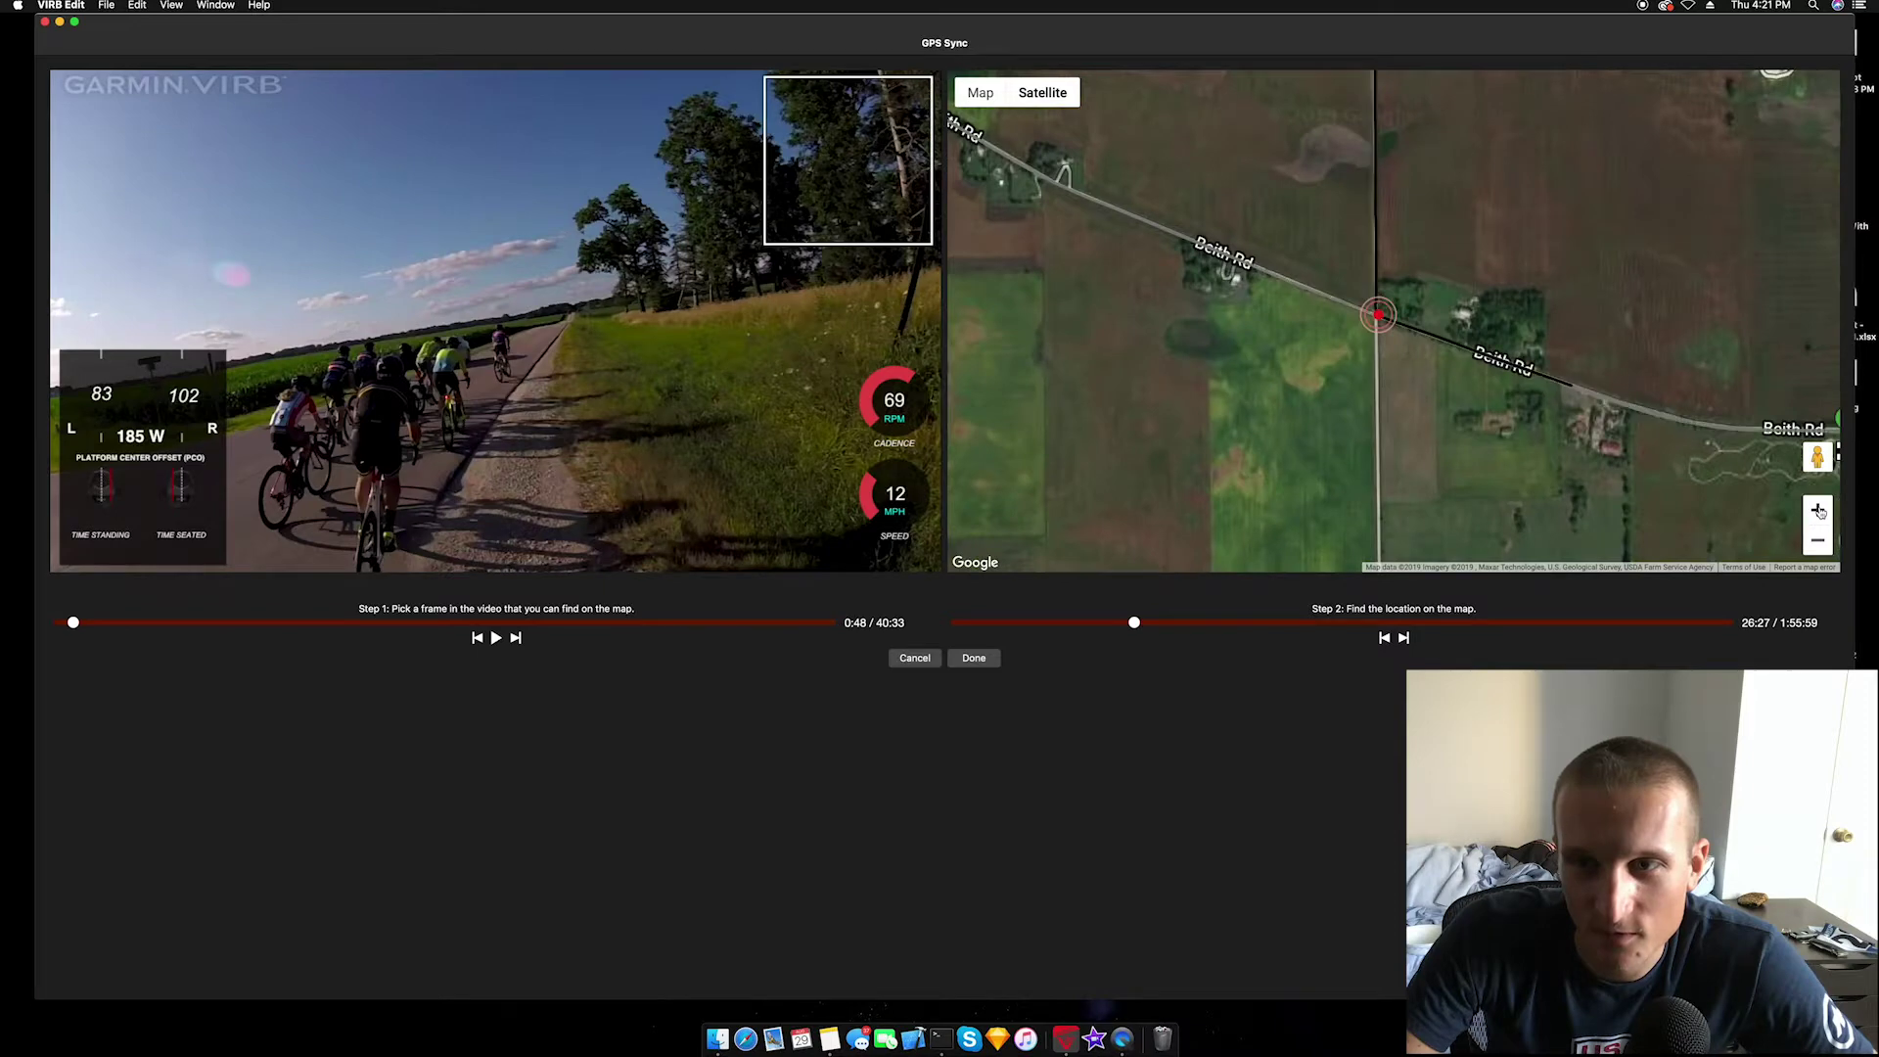
click(1818, 510)
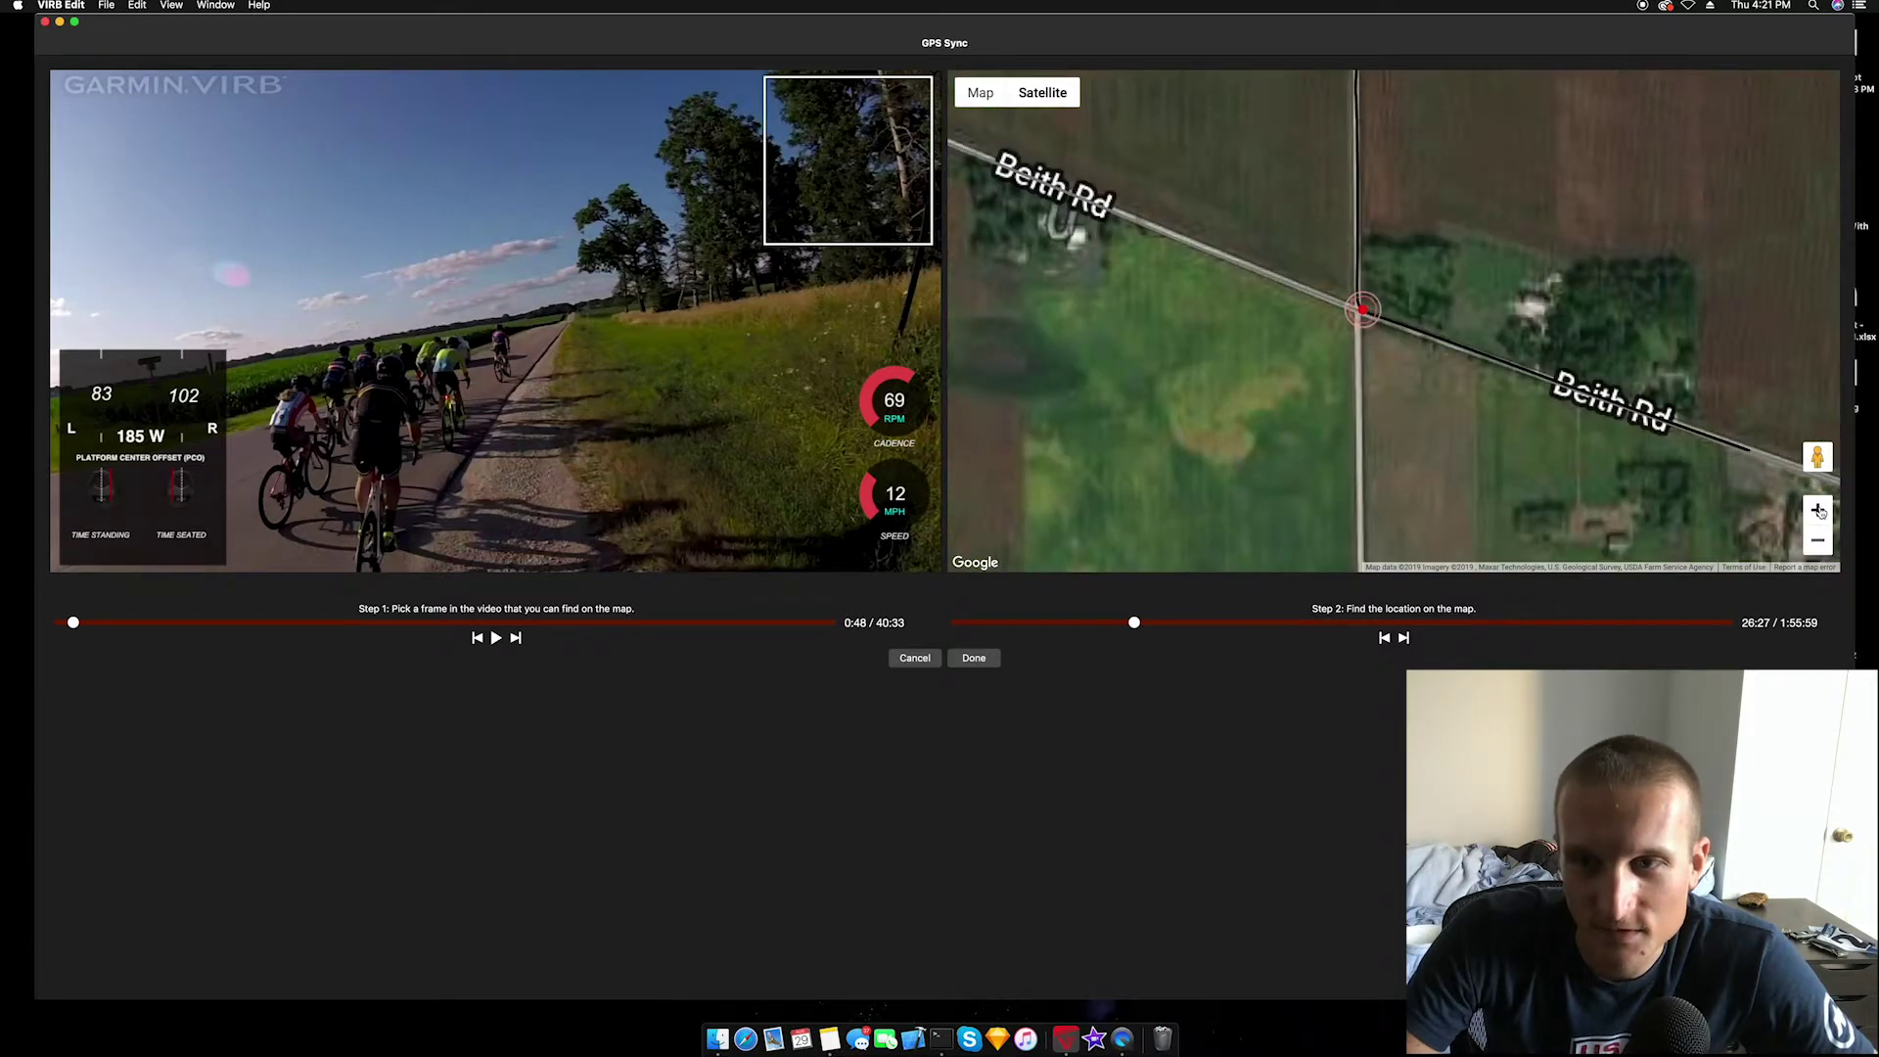
click(1818, 510)
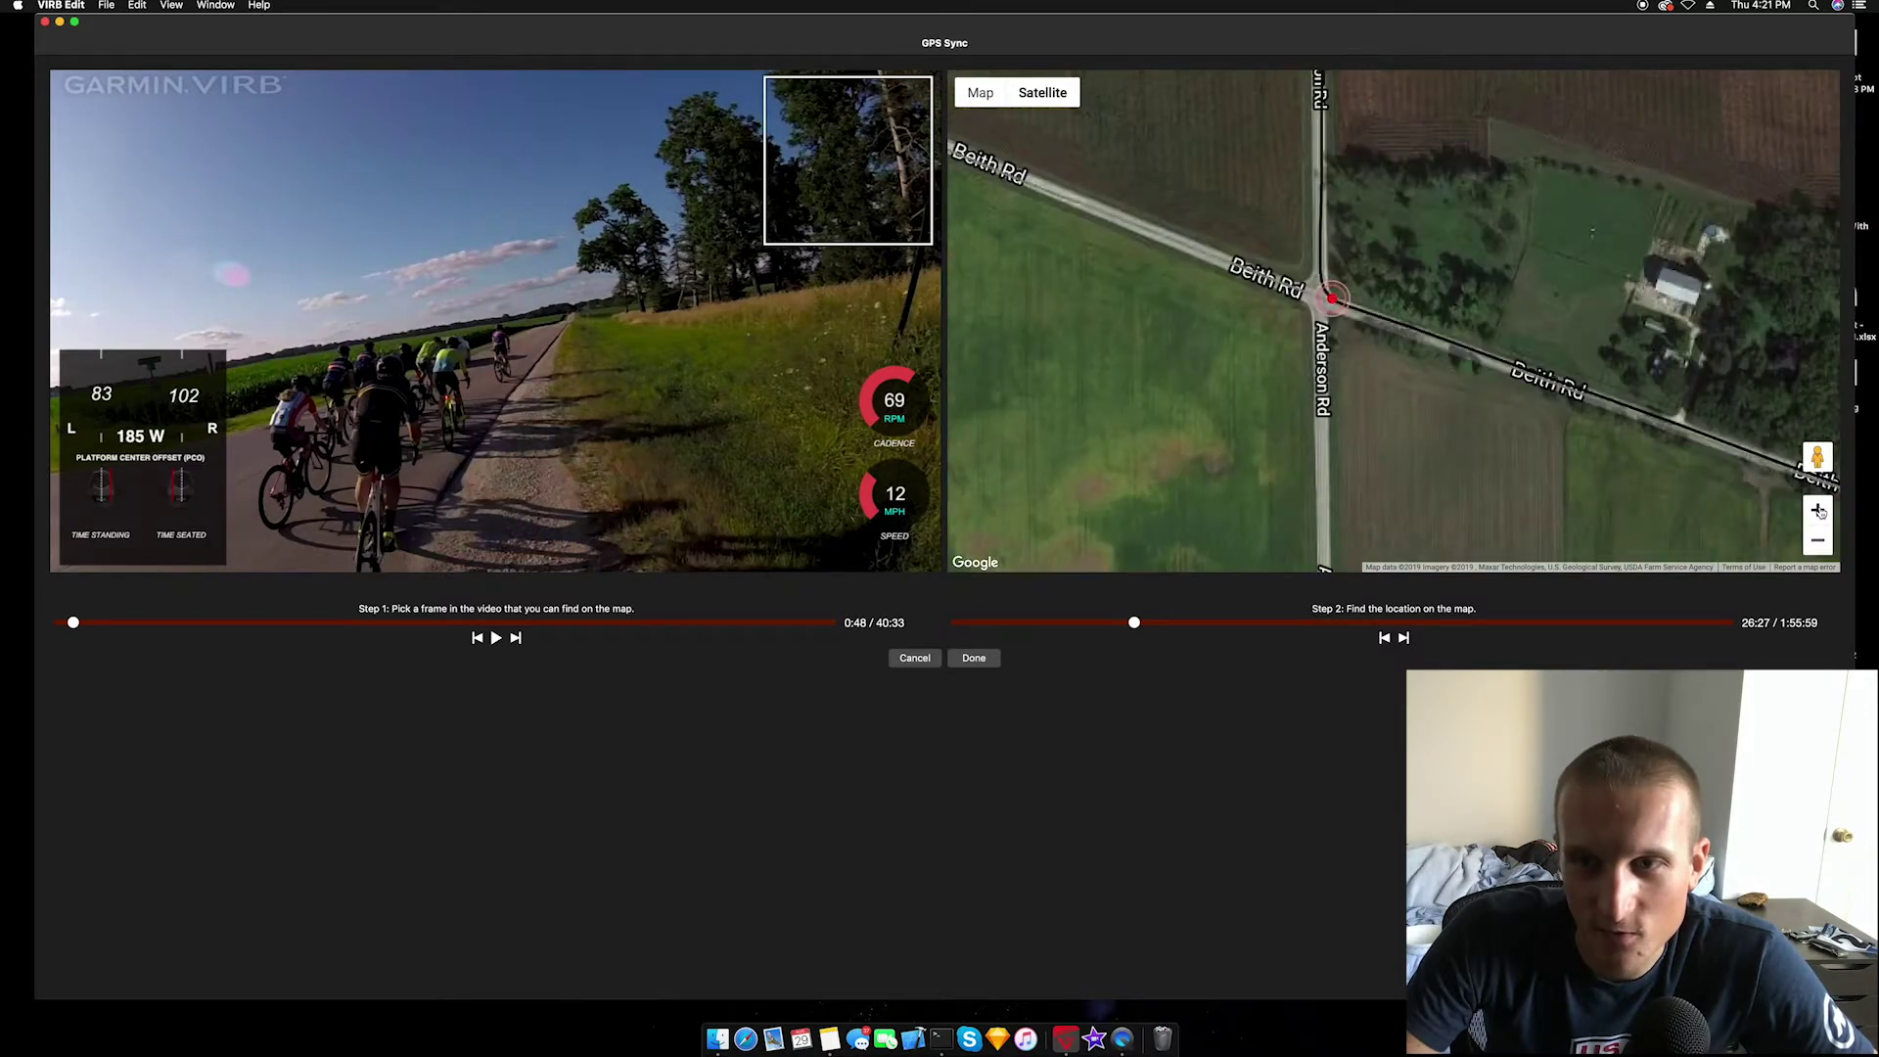
click(1818, 510)
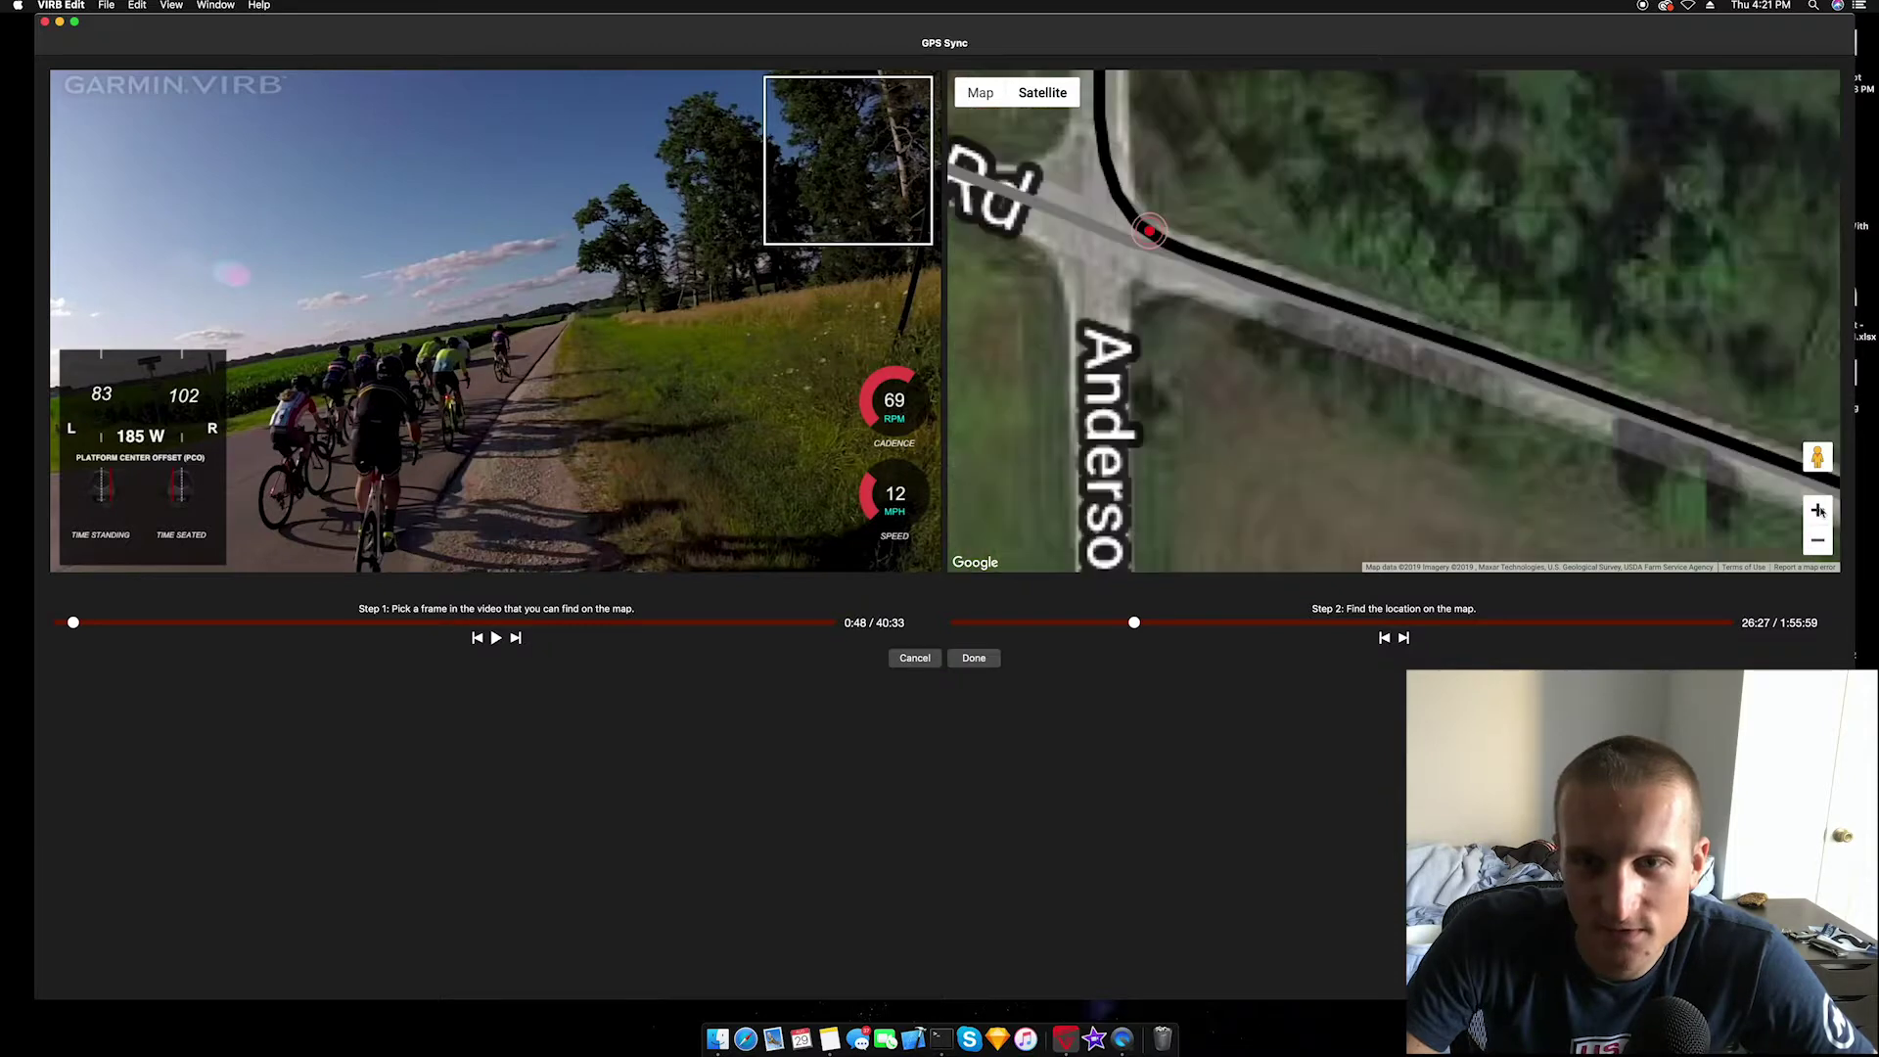
scroll(1098, 271, down, 3)
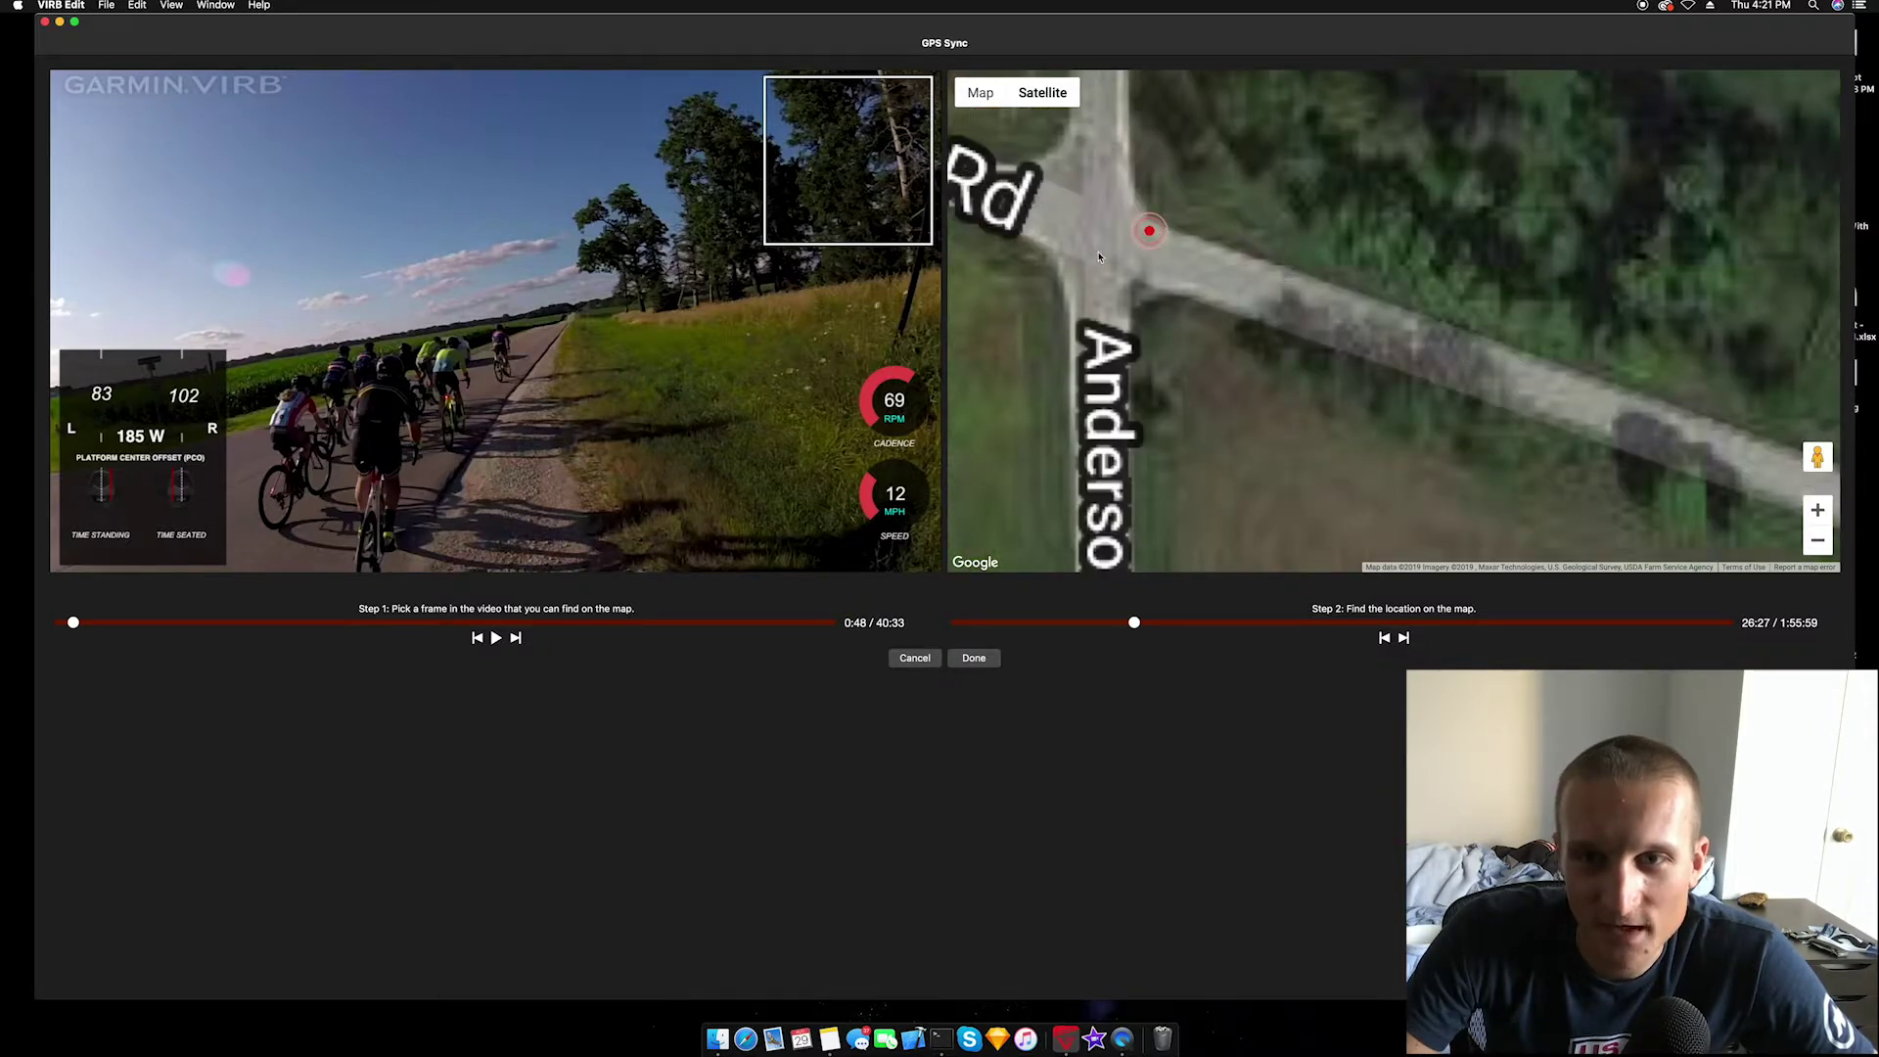
drag(1097, 279, 1153, 350)
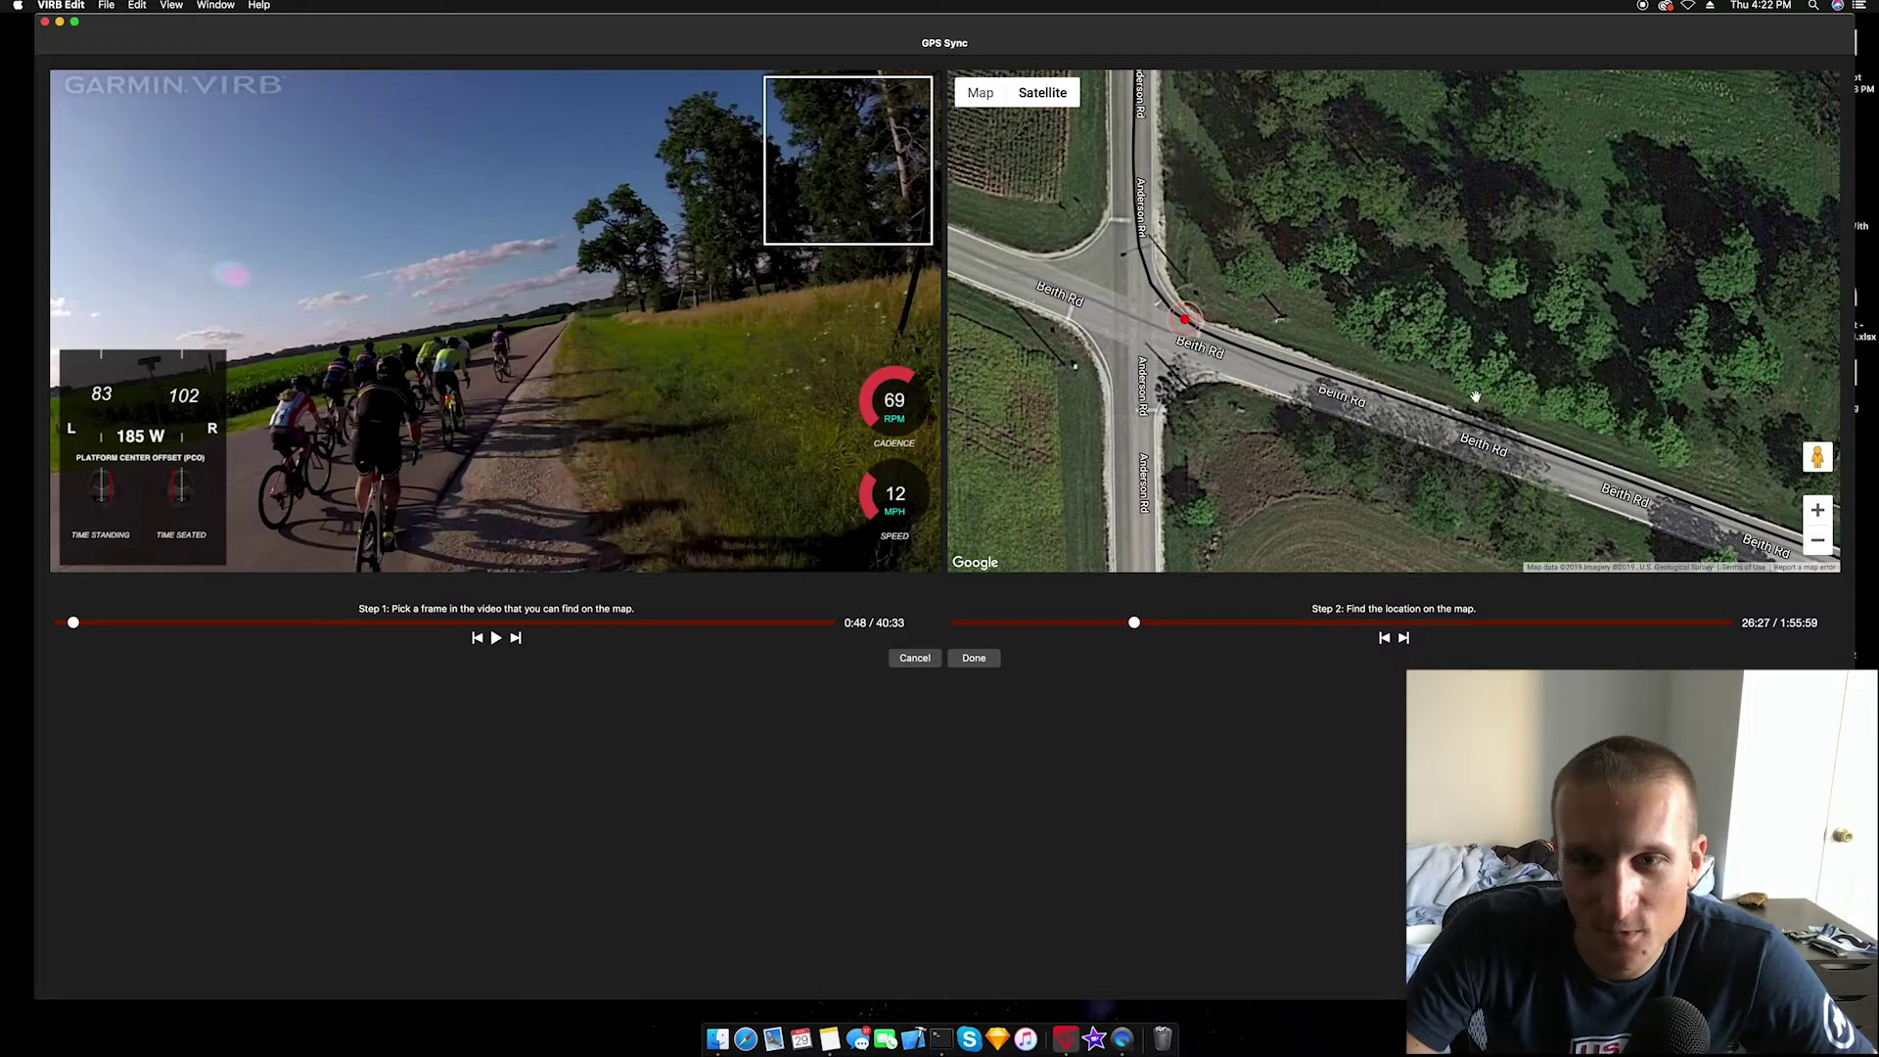
drag(1228, 297, 1243, 328)
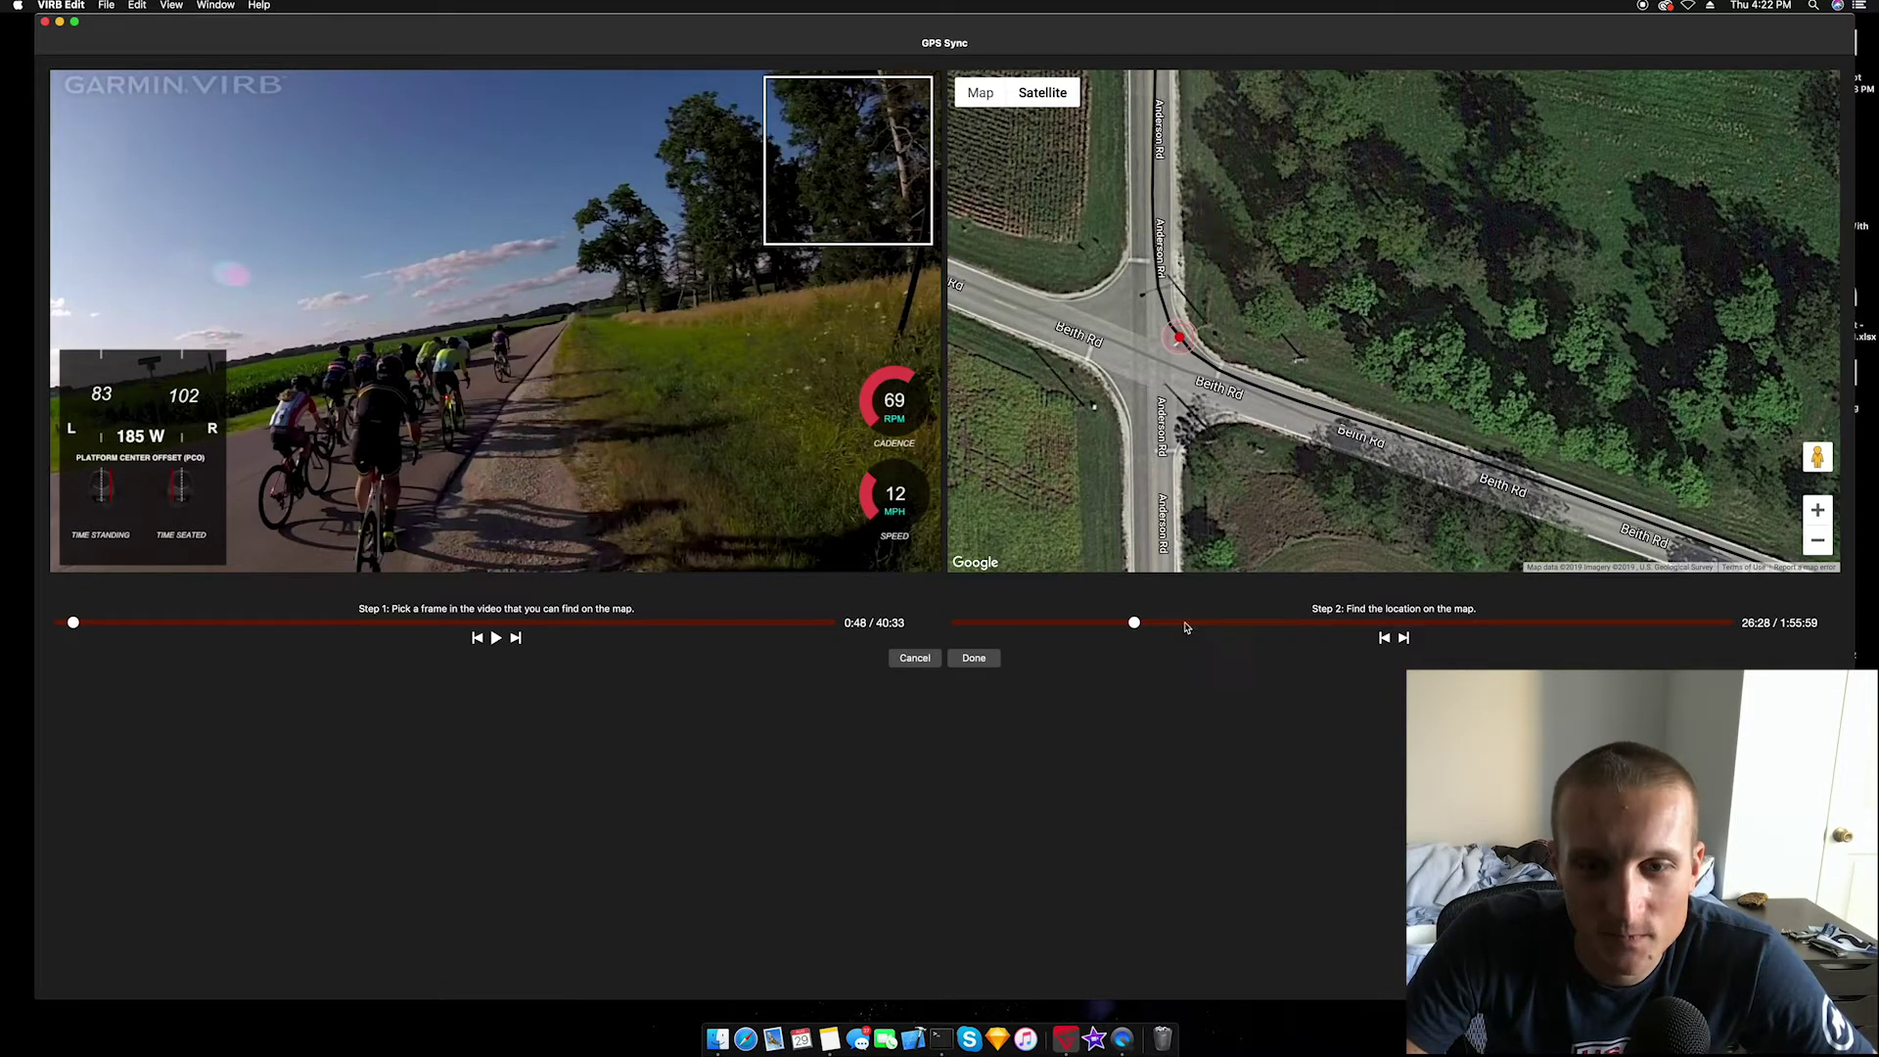
click(975, 659)
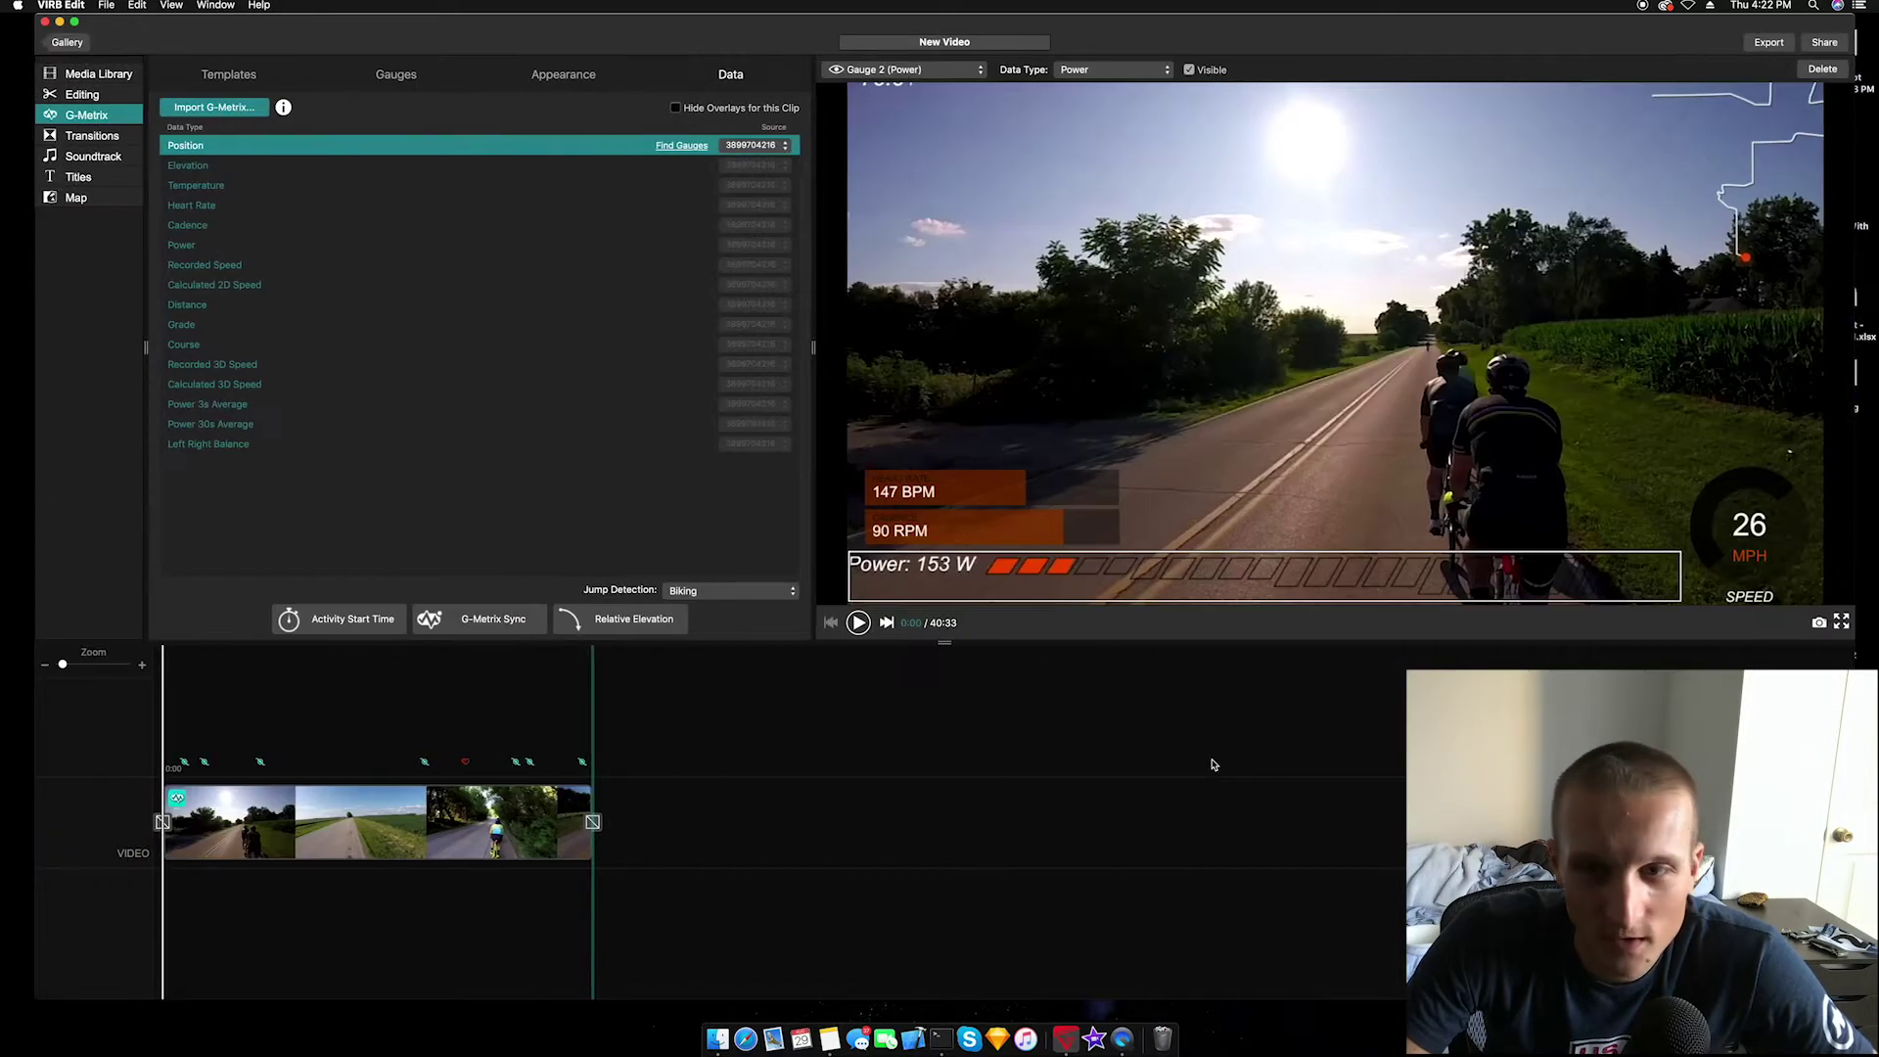
drag(235, 750, 204, 750)
drag(204, 750, 192, 753)
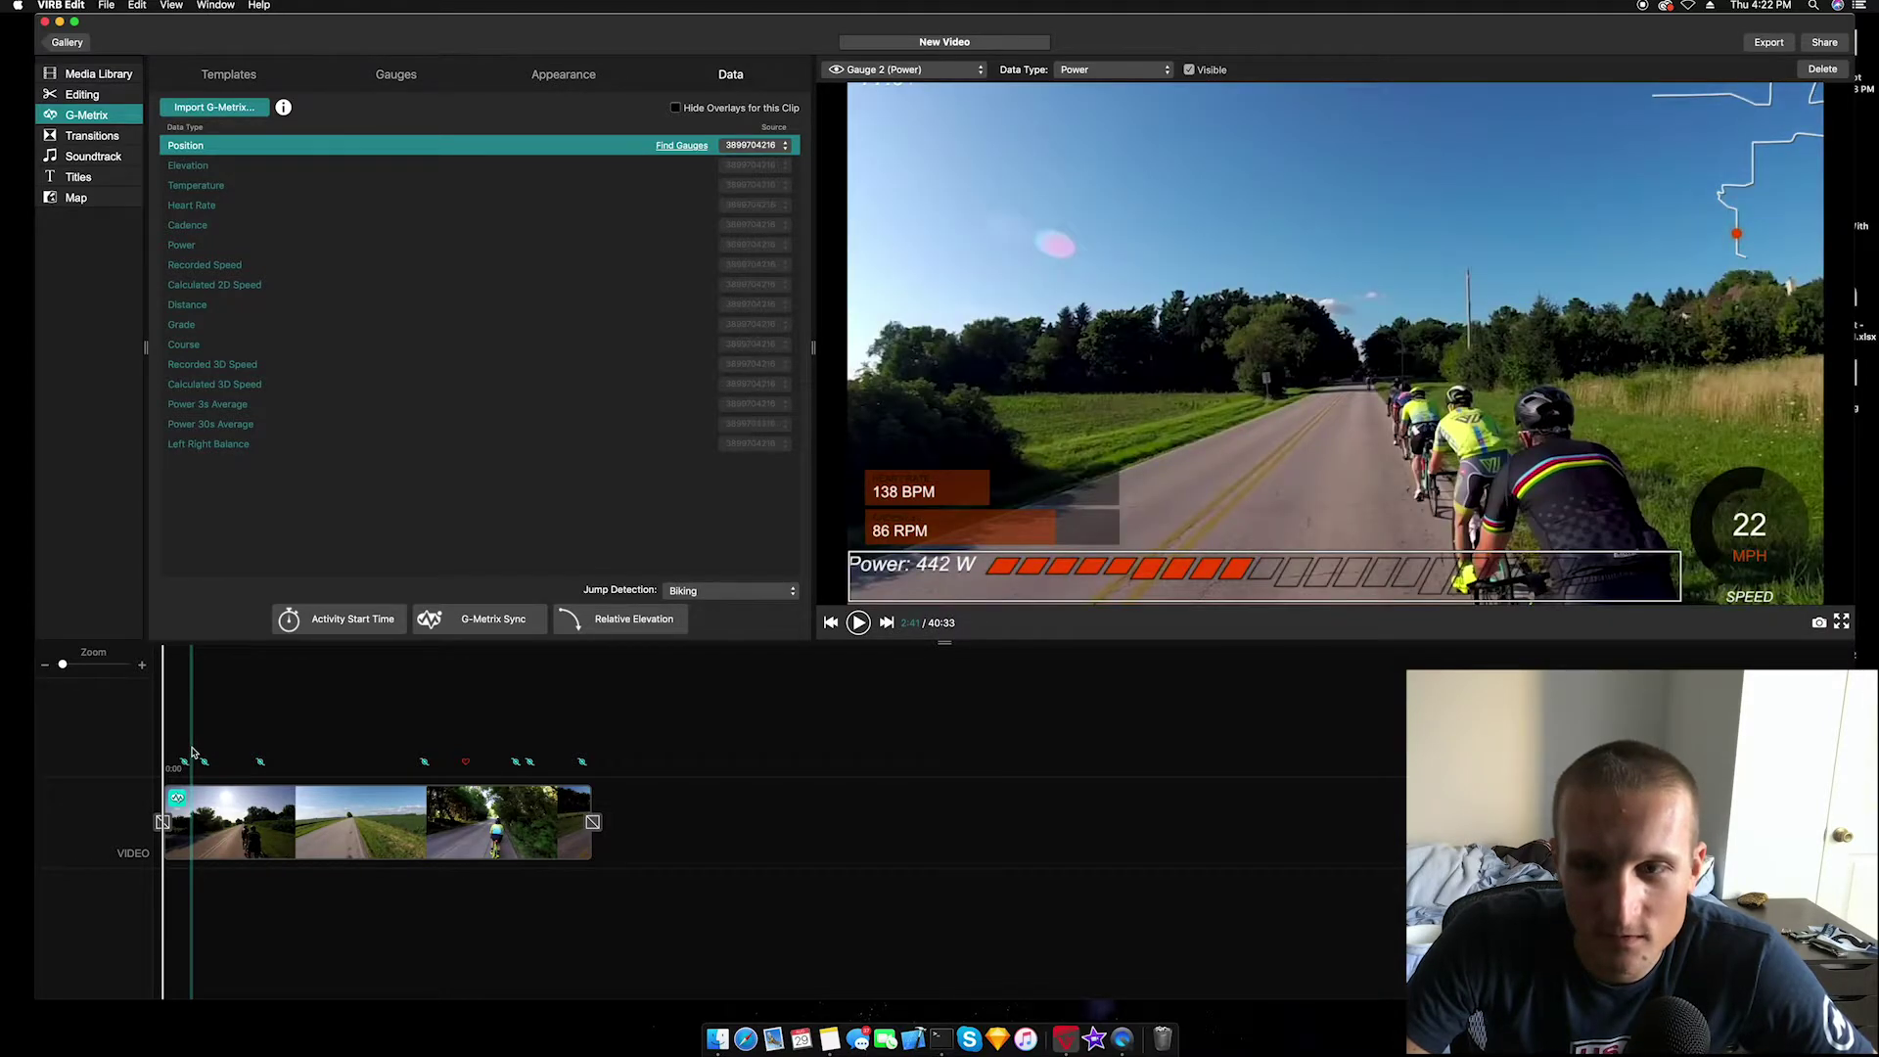
click(192, 753)
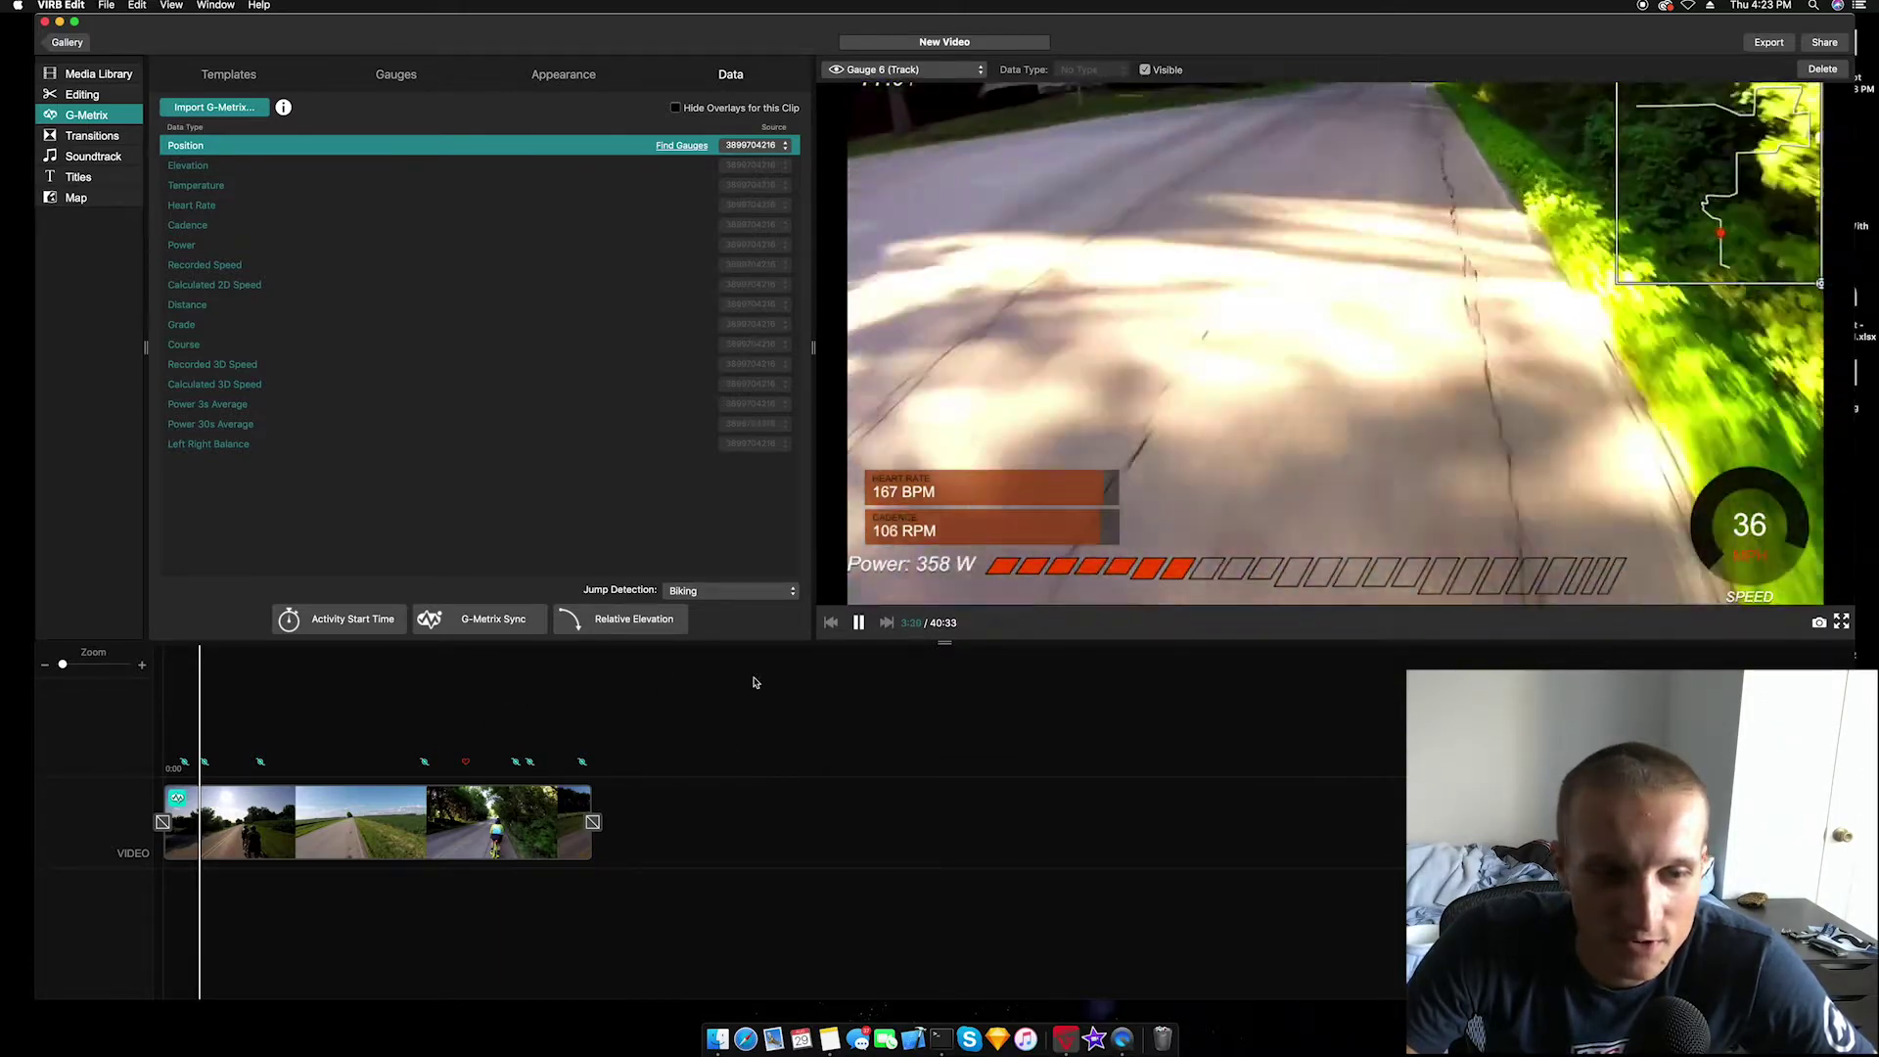
key(space)
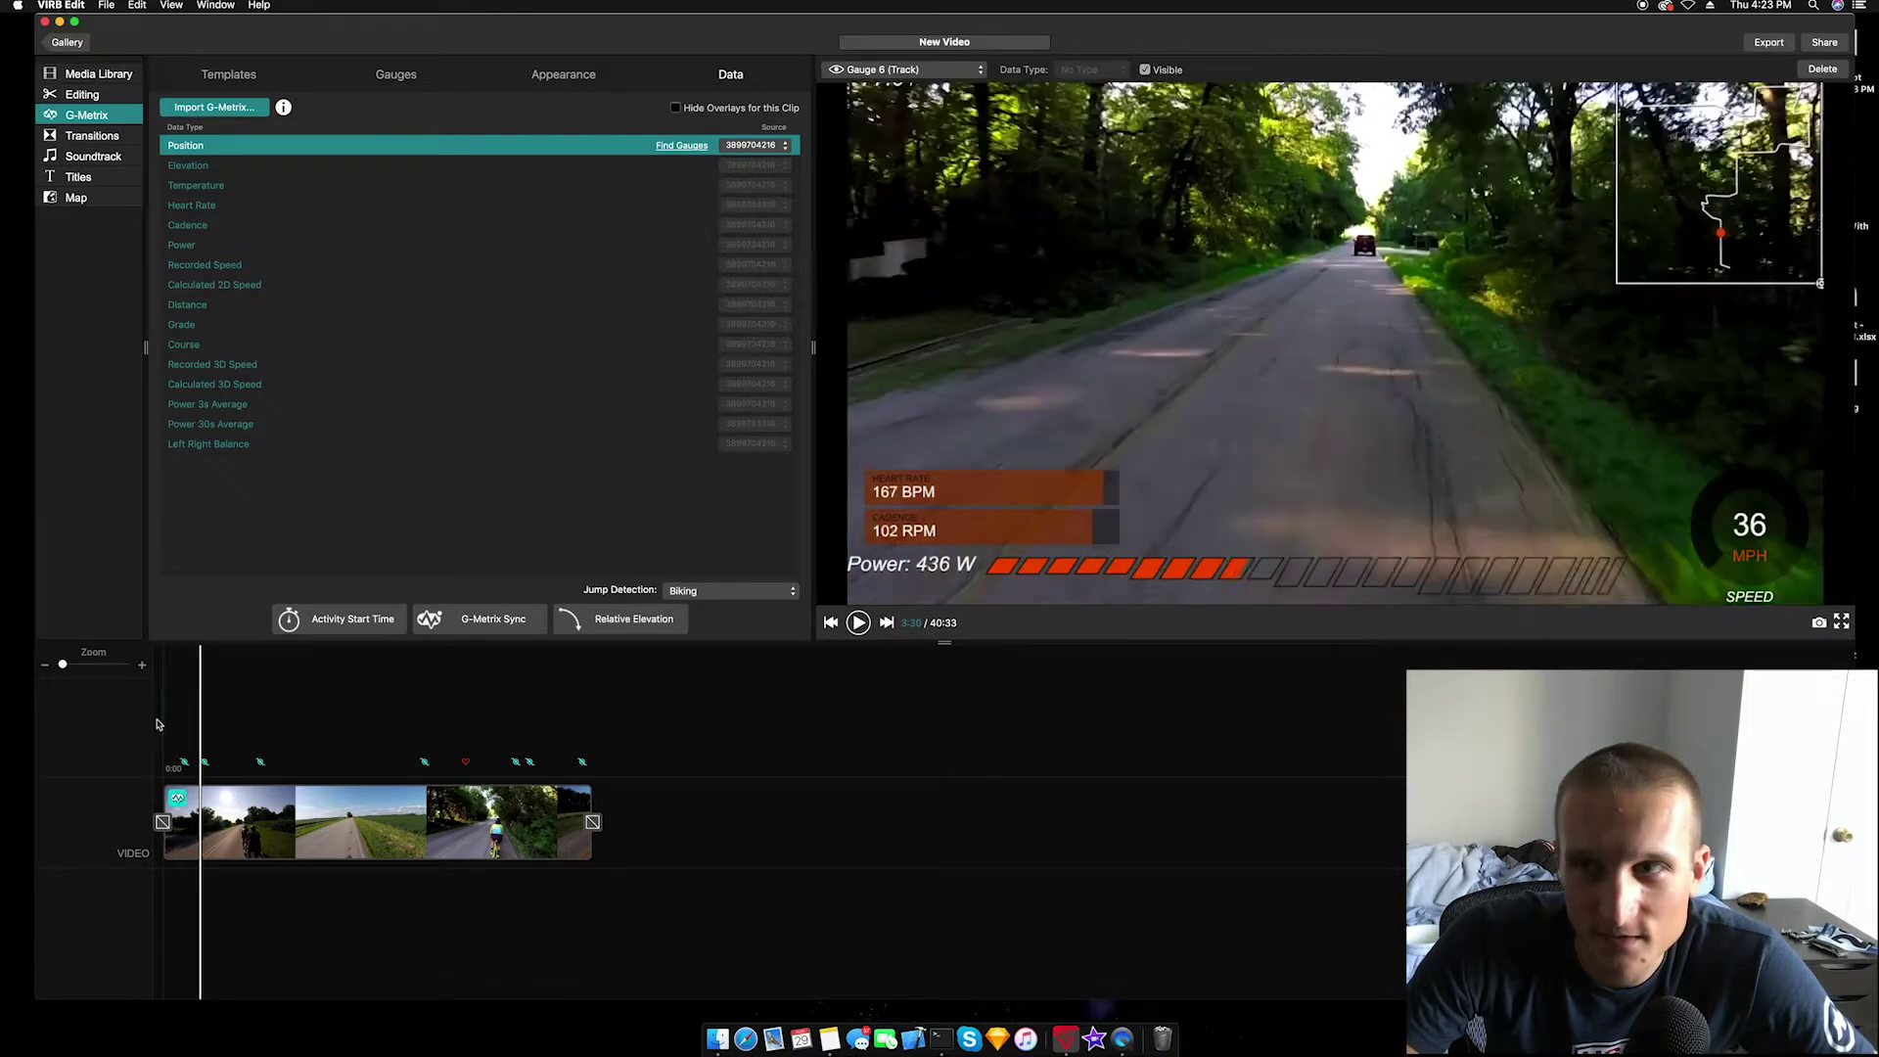
key(Home)
Export a 1080p, 60 FPS, High quality MP4 into a new withData folder under VideoWorkflow
click(1792, 45)
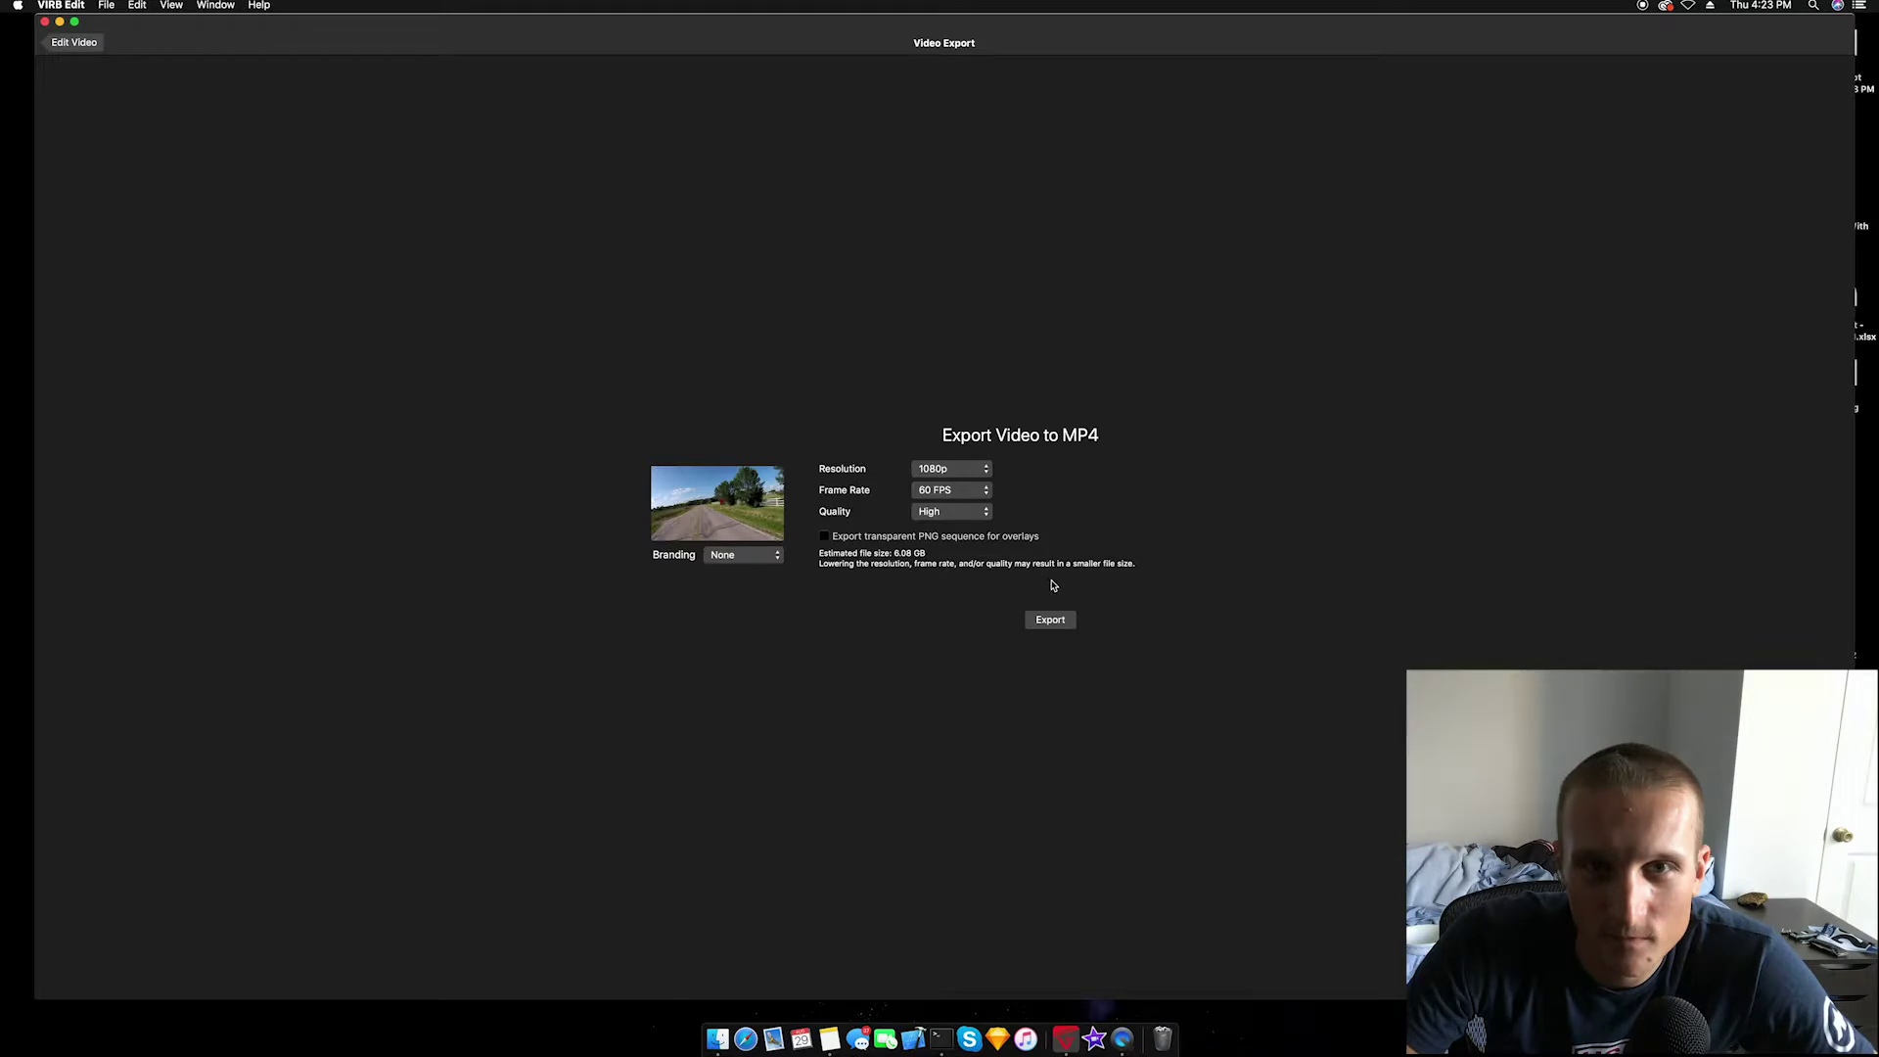
click(1056, 624)
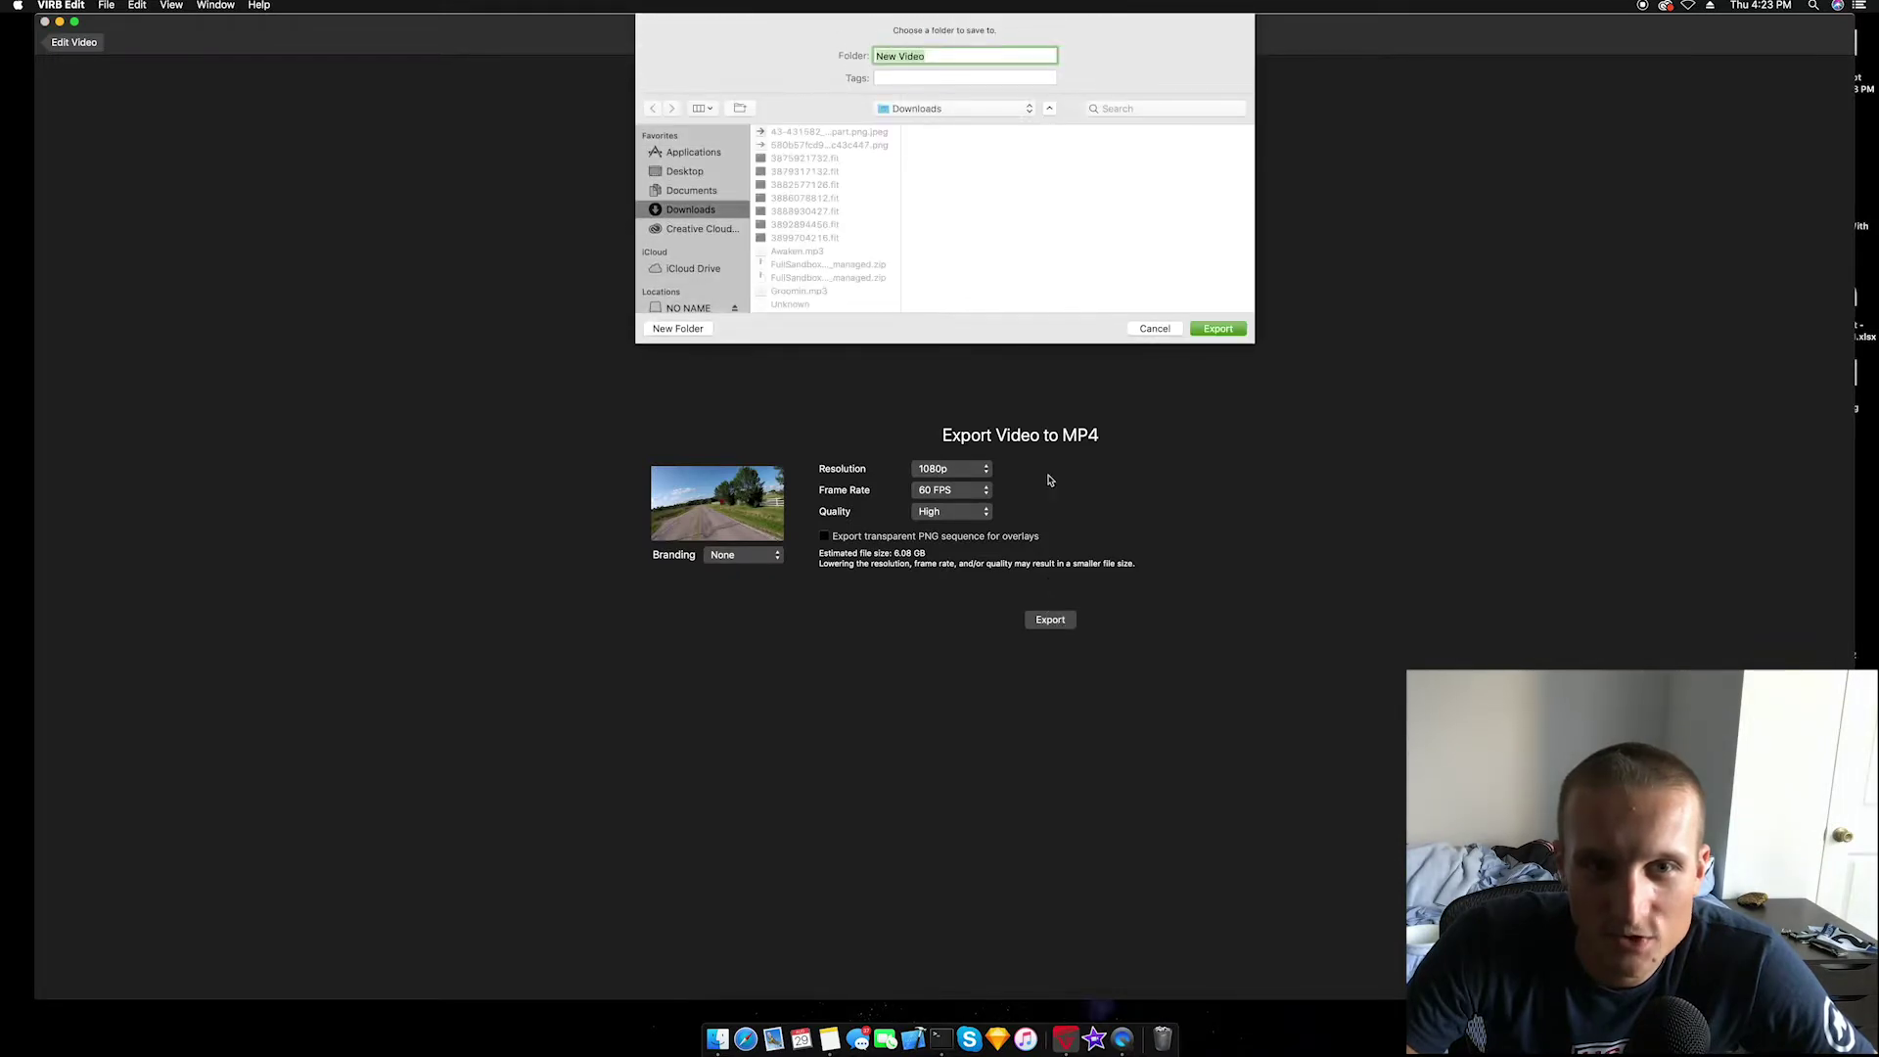
scroll(695, 278, down, 3)
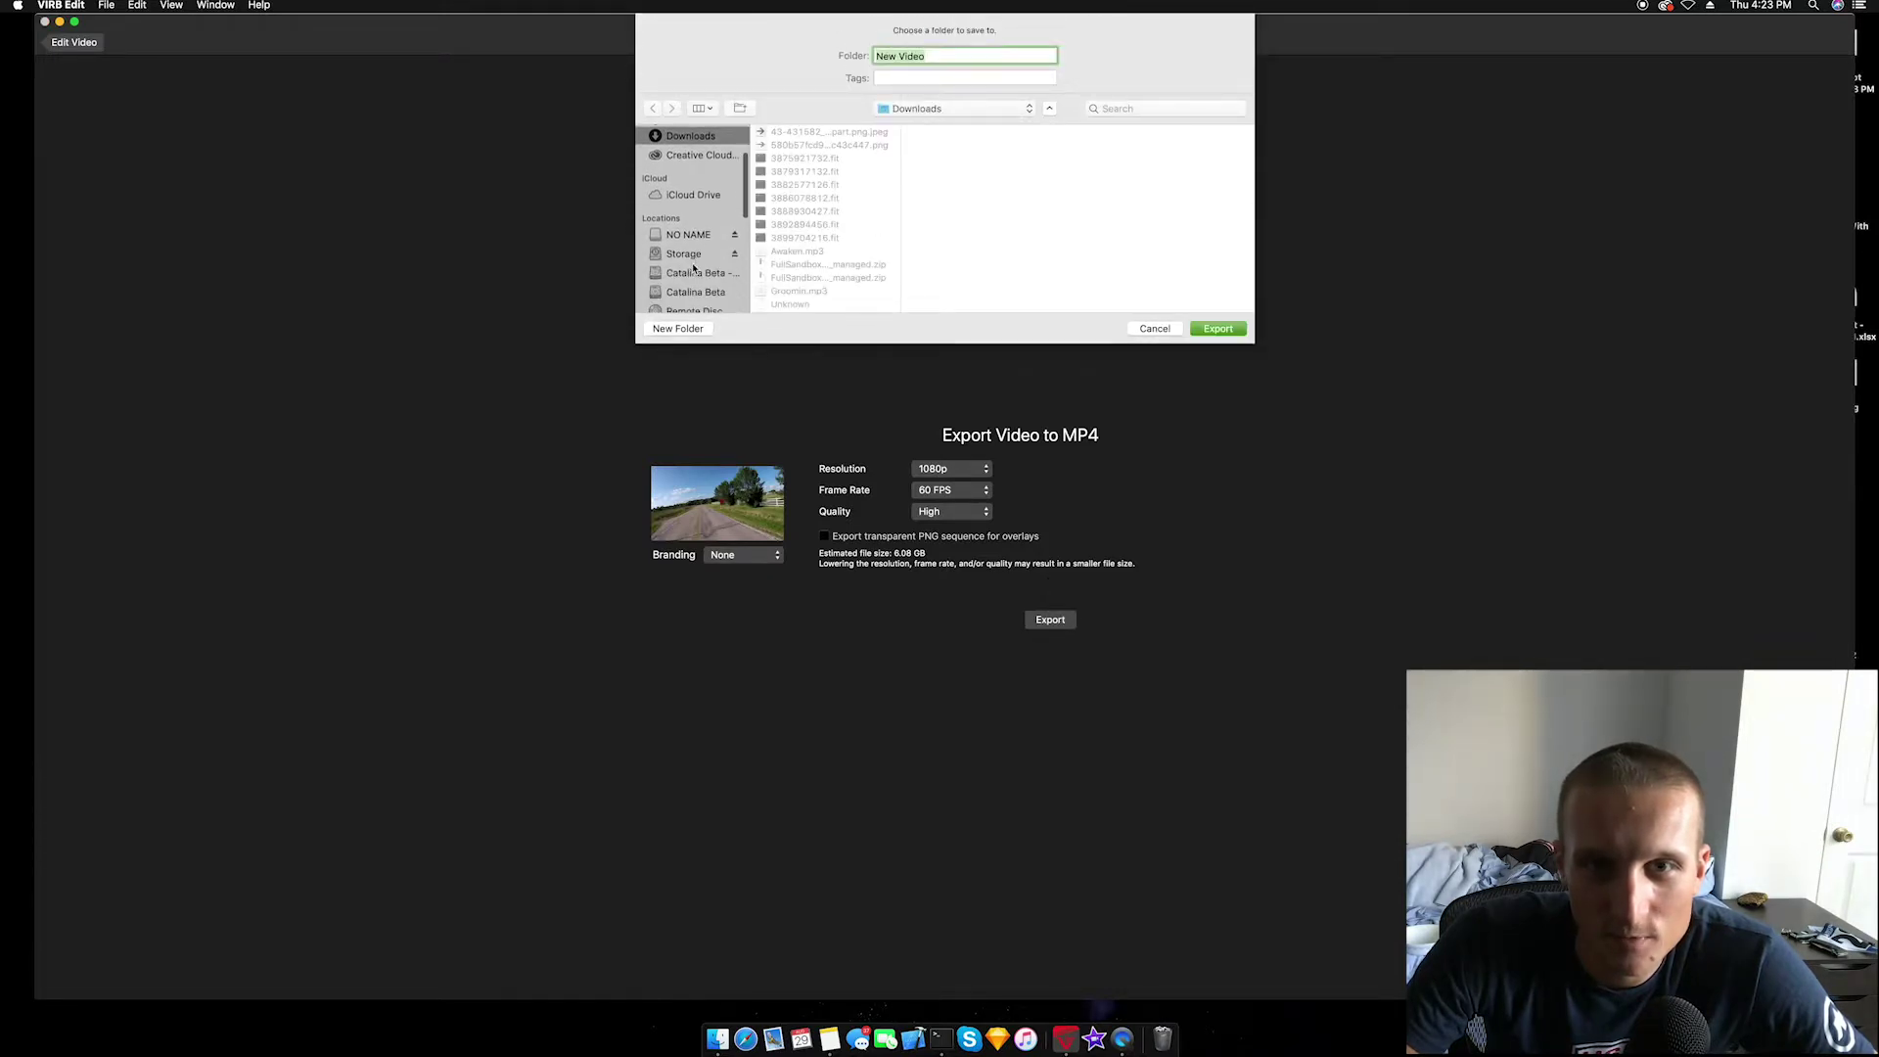
click(685, 253)
click(805, 200)
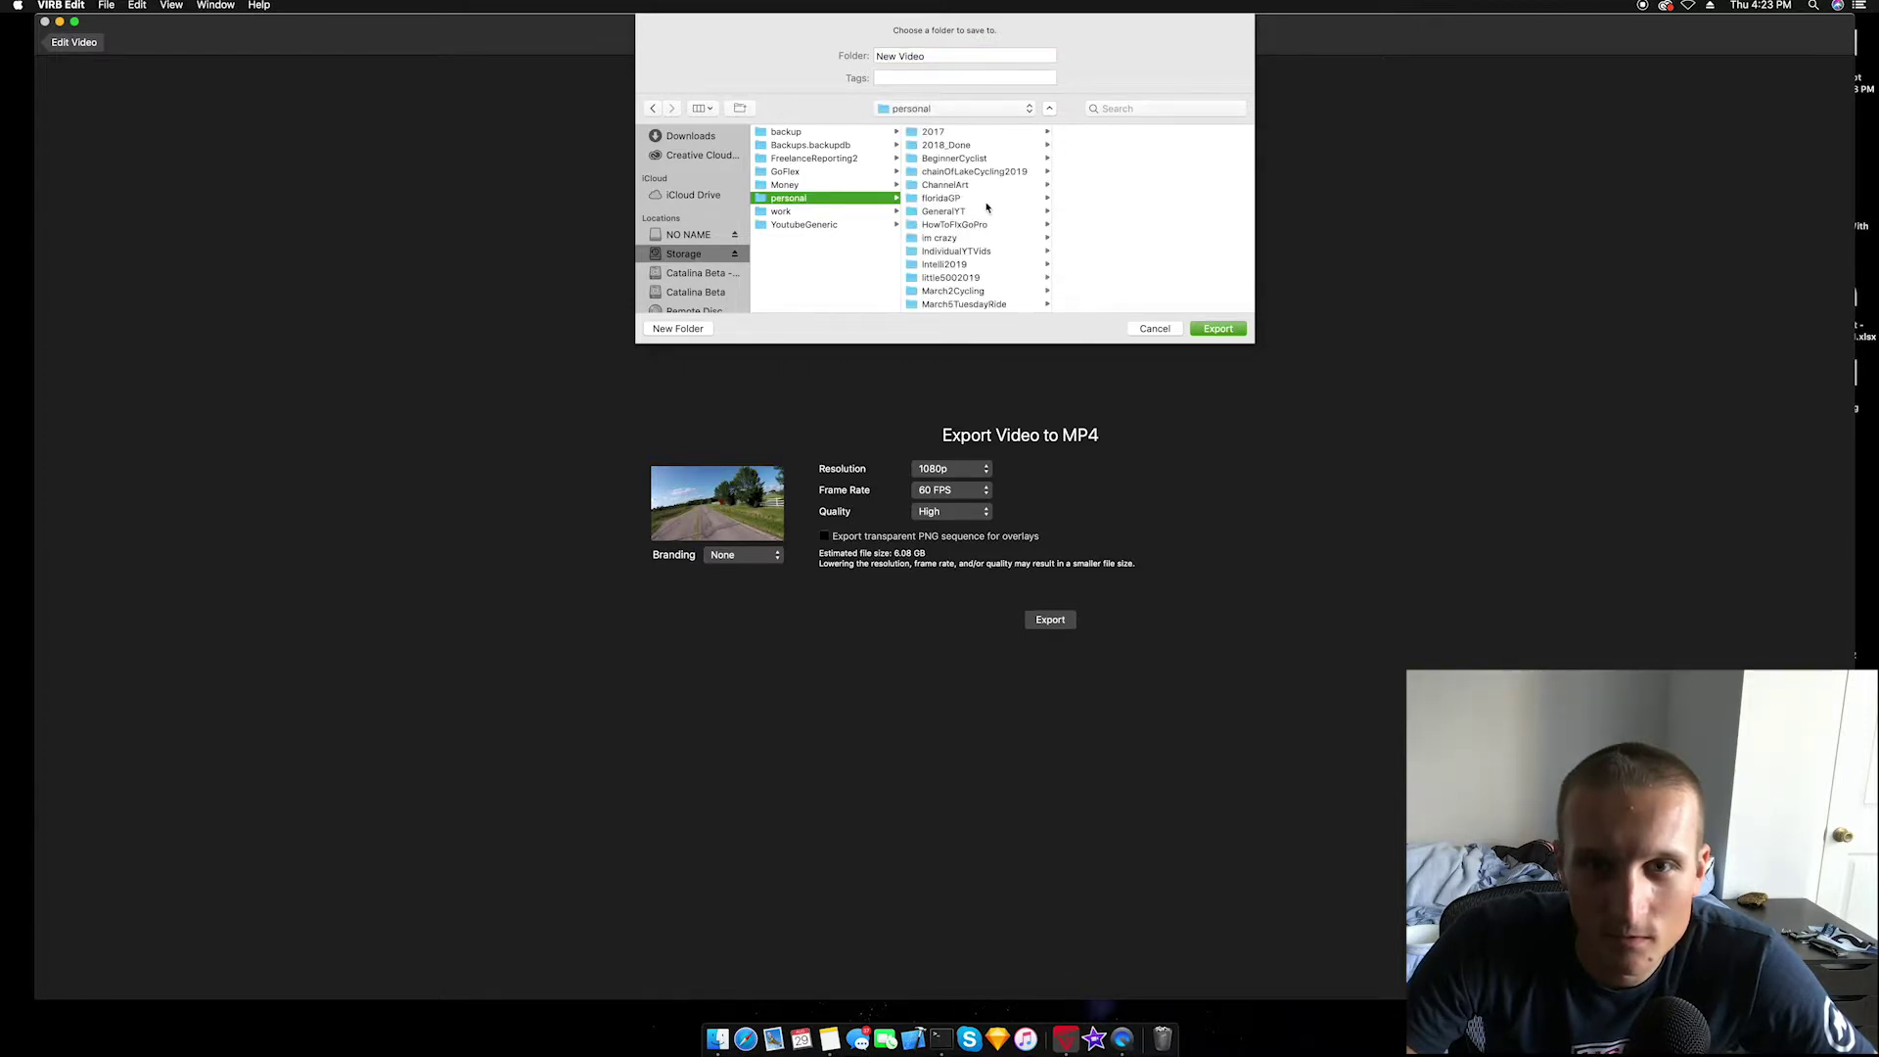
scroll(988, 206, down, 1)
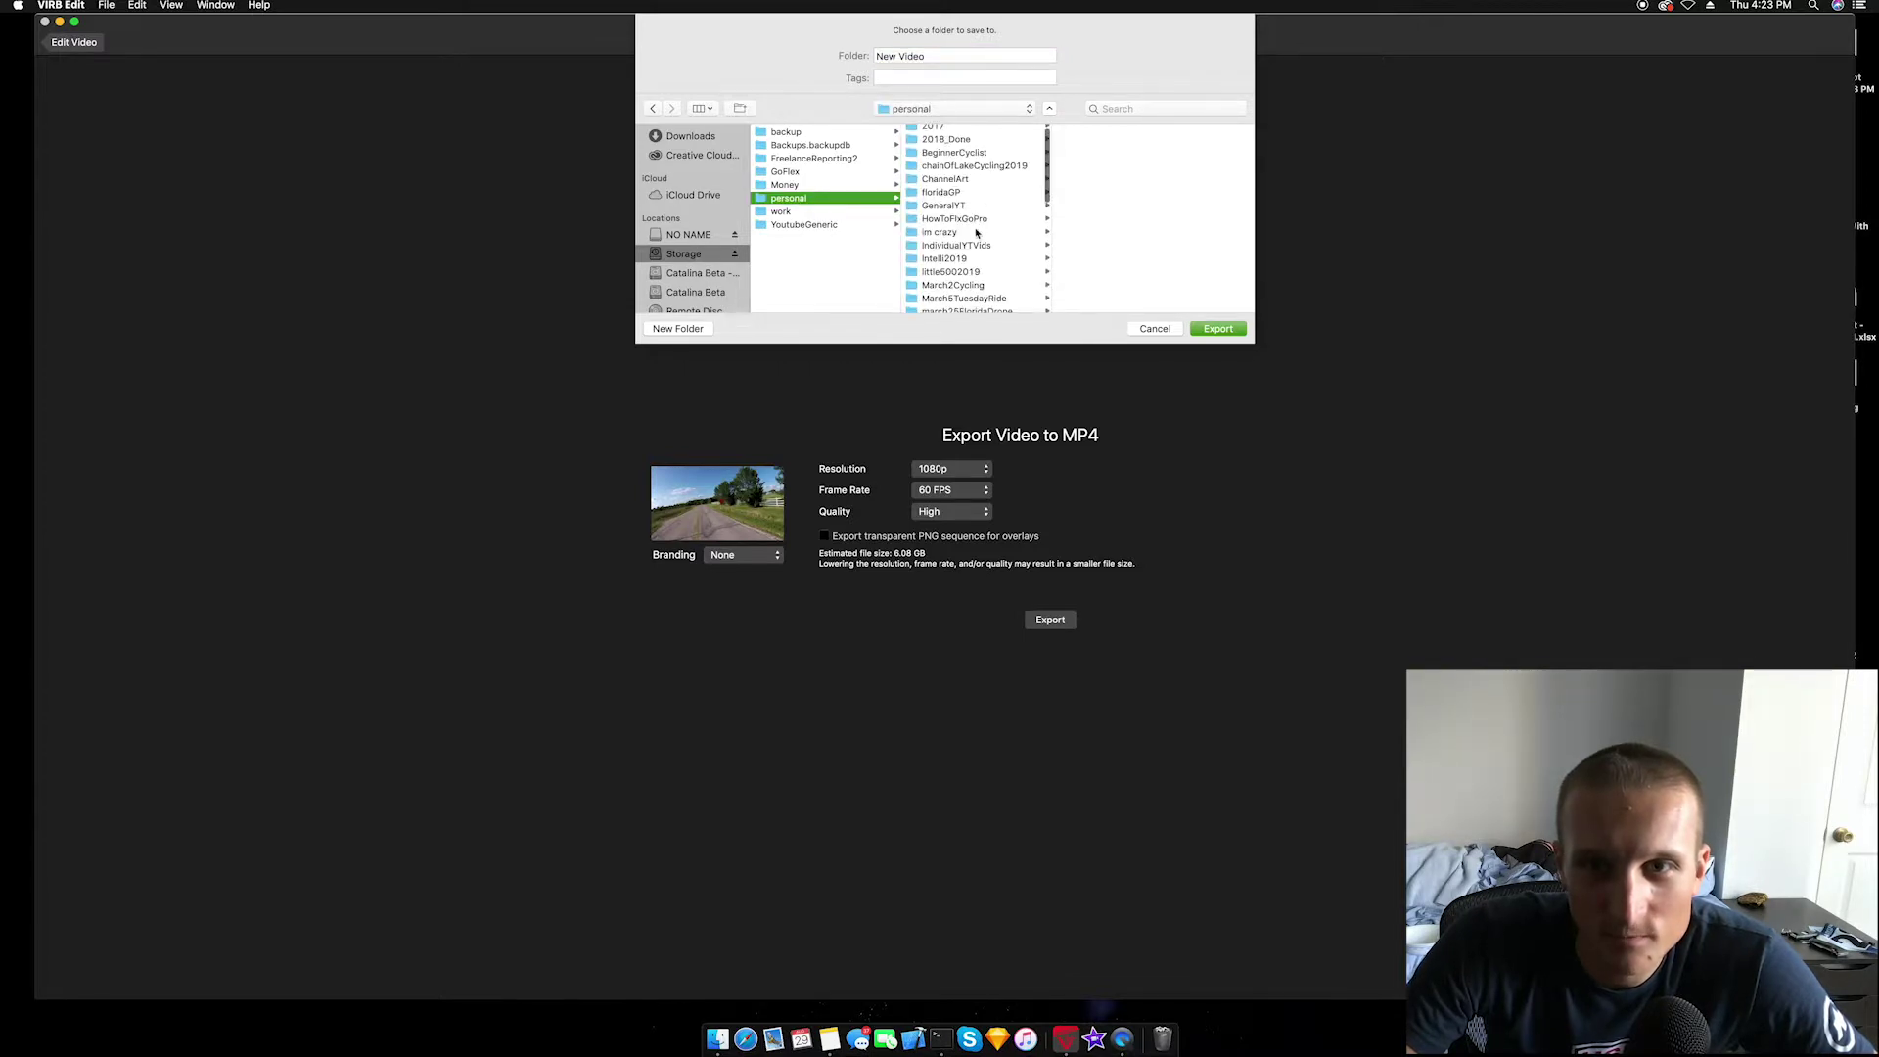
click(988, 245)
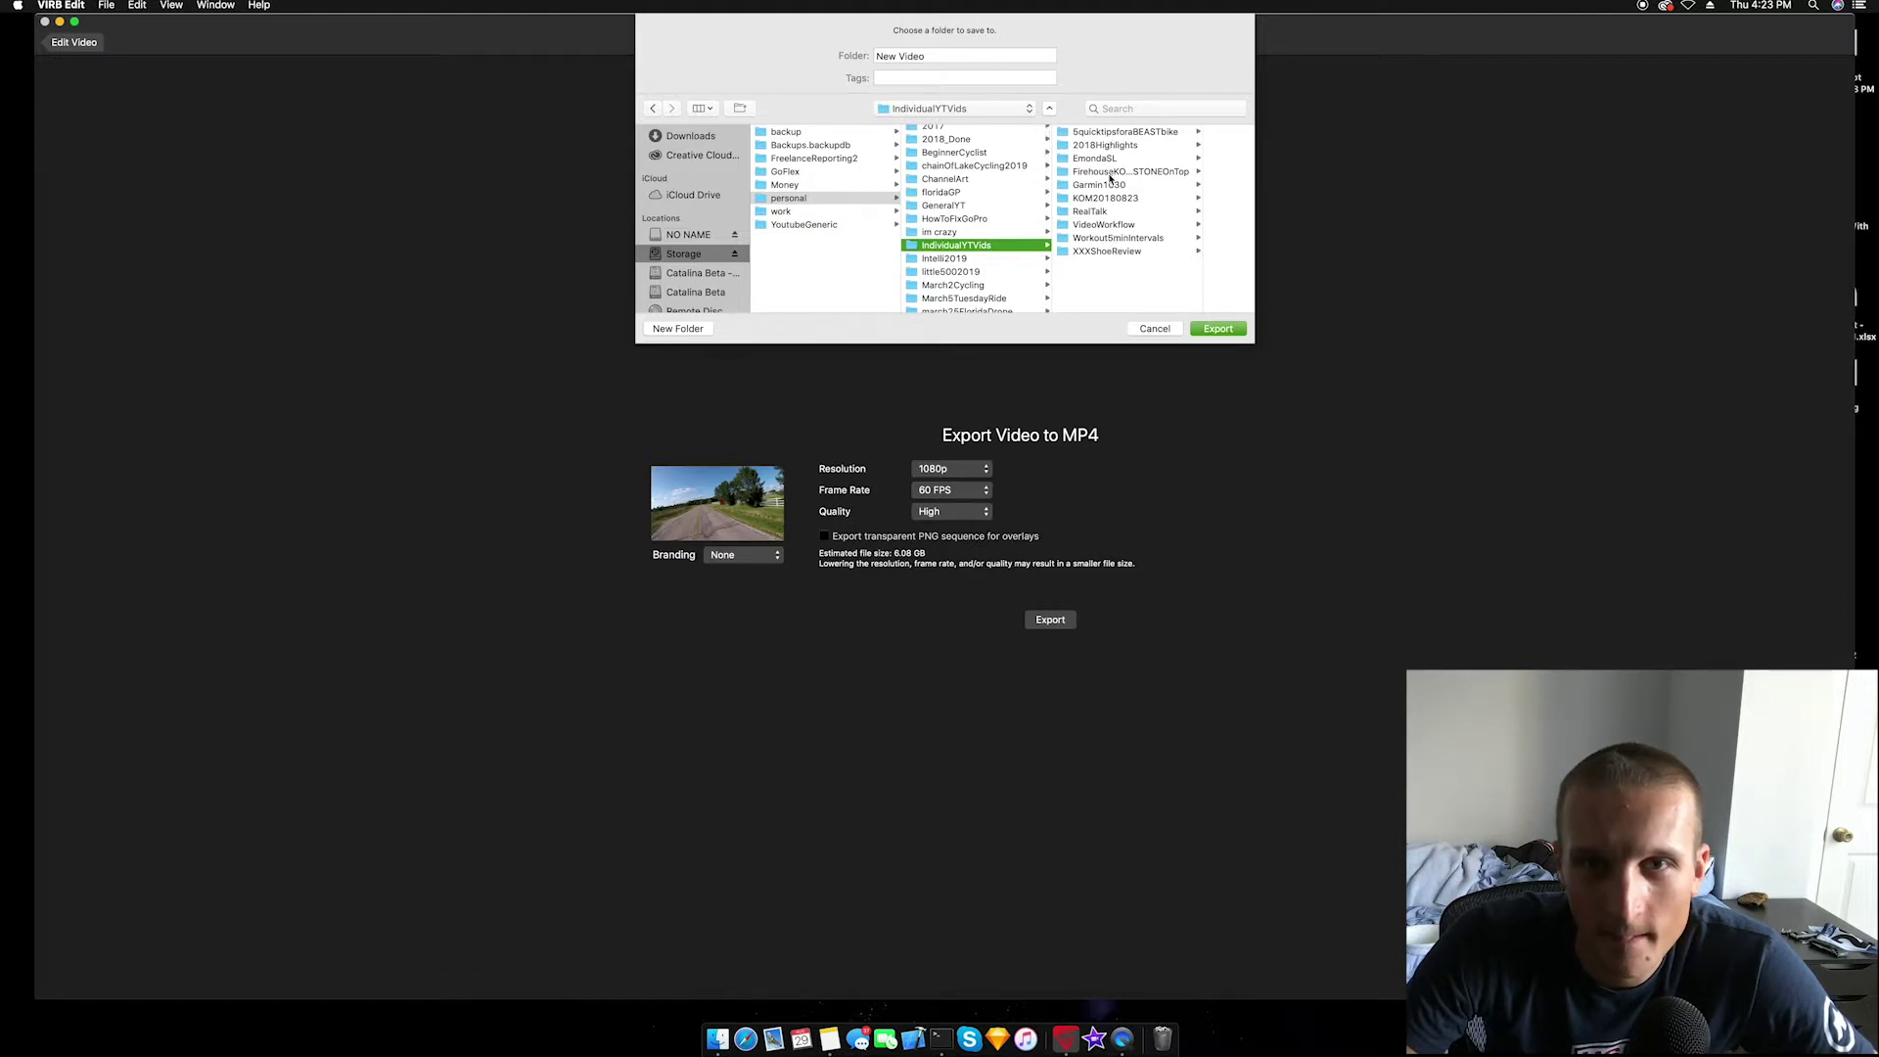
click(1103, 224)
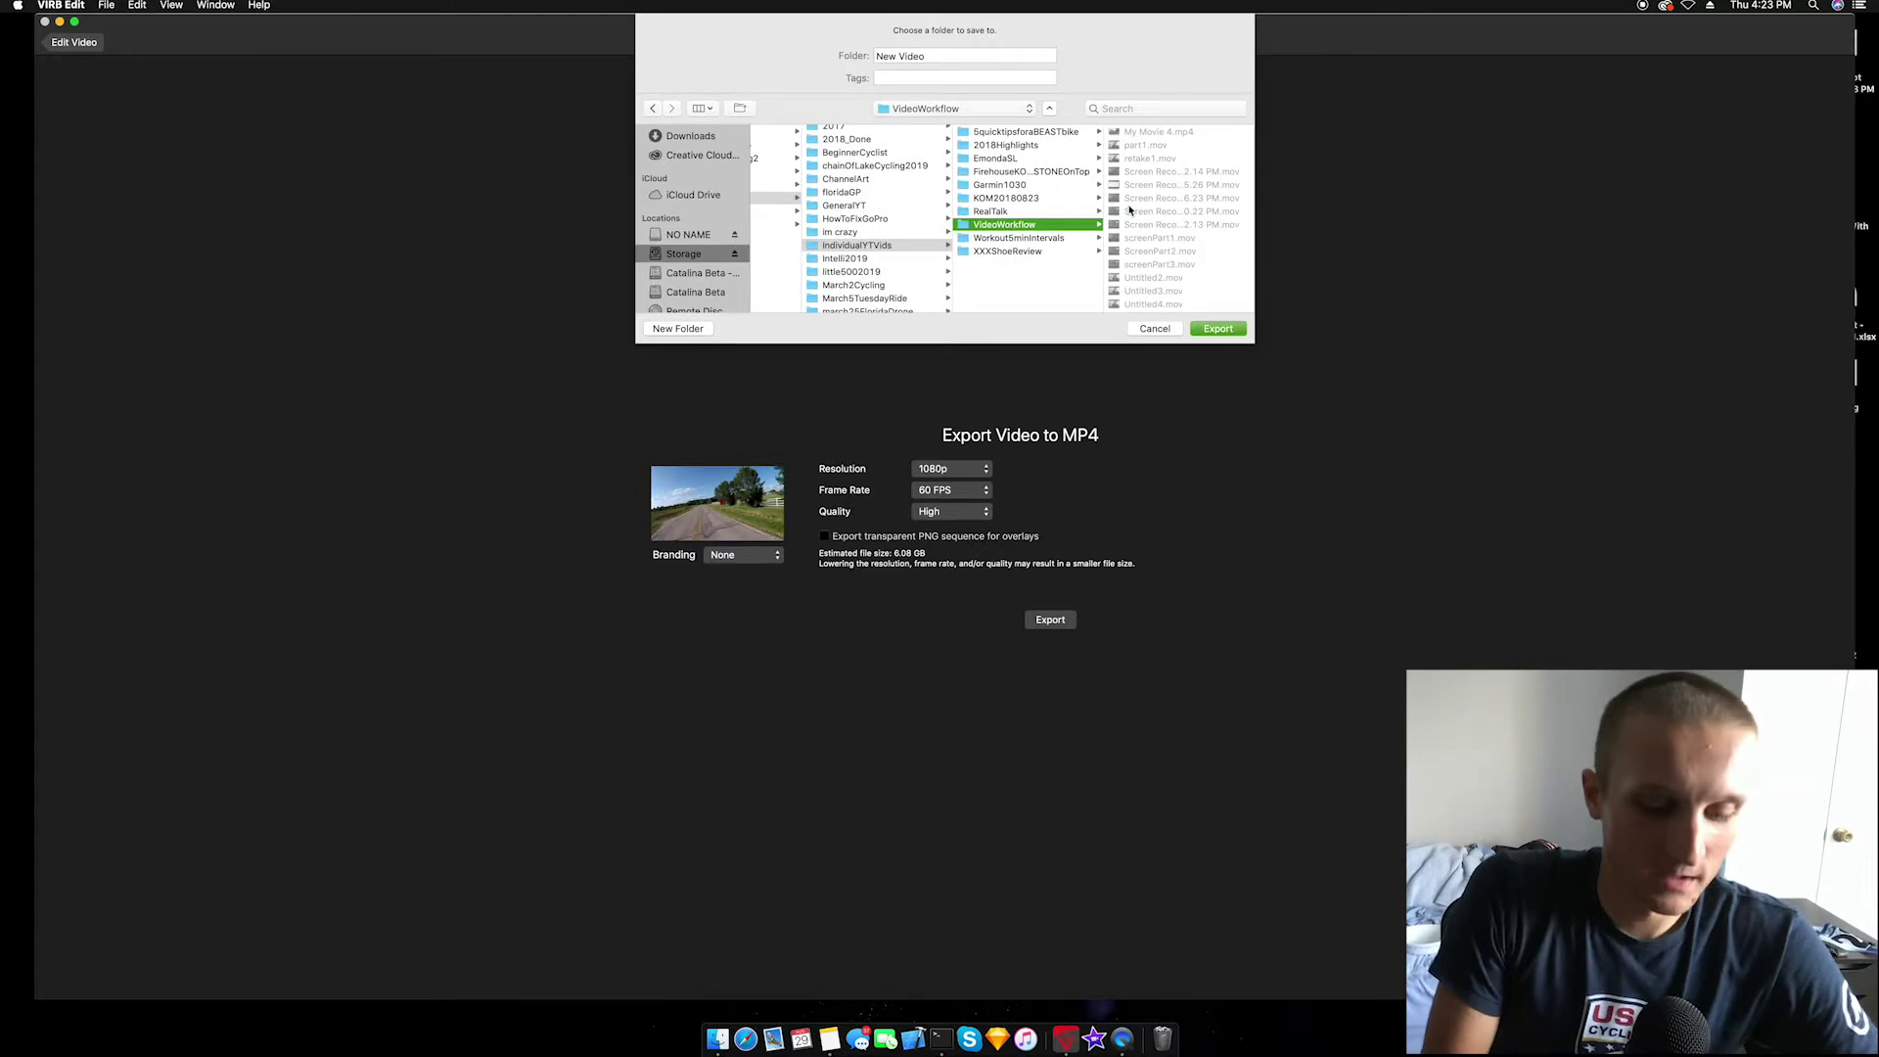
triple_click(976, 56)
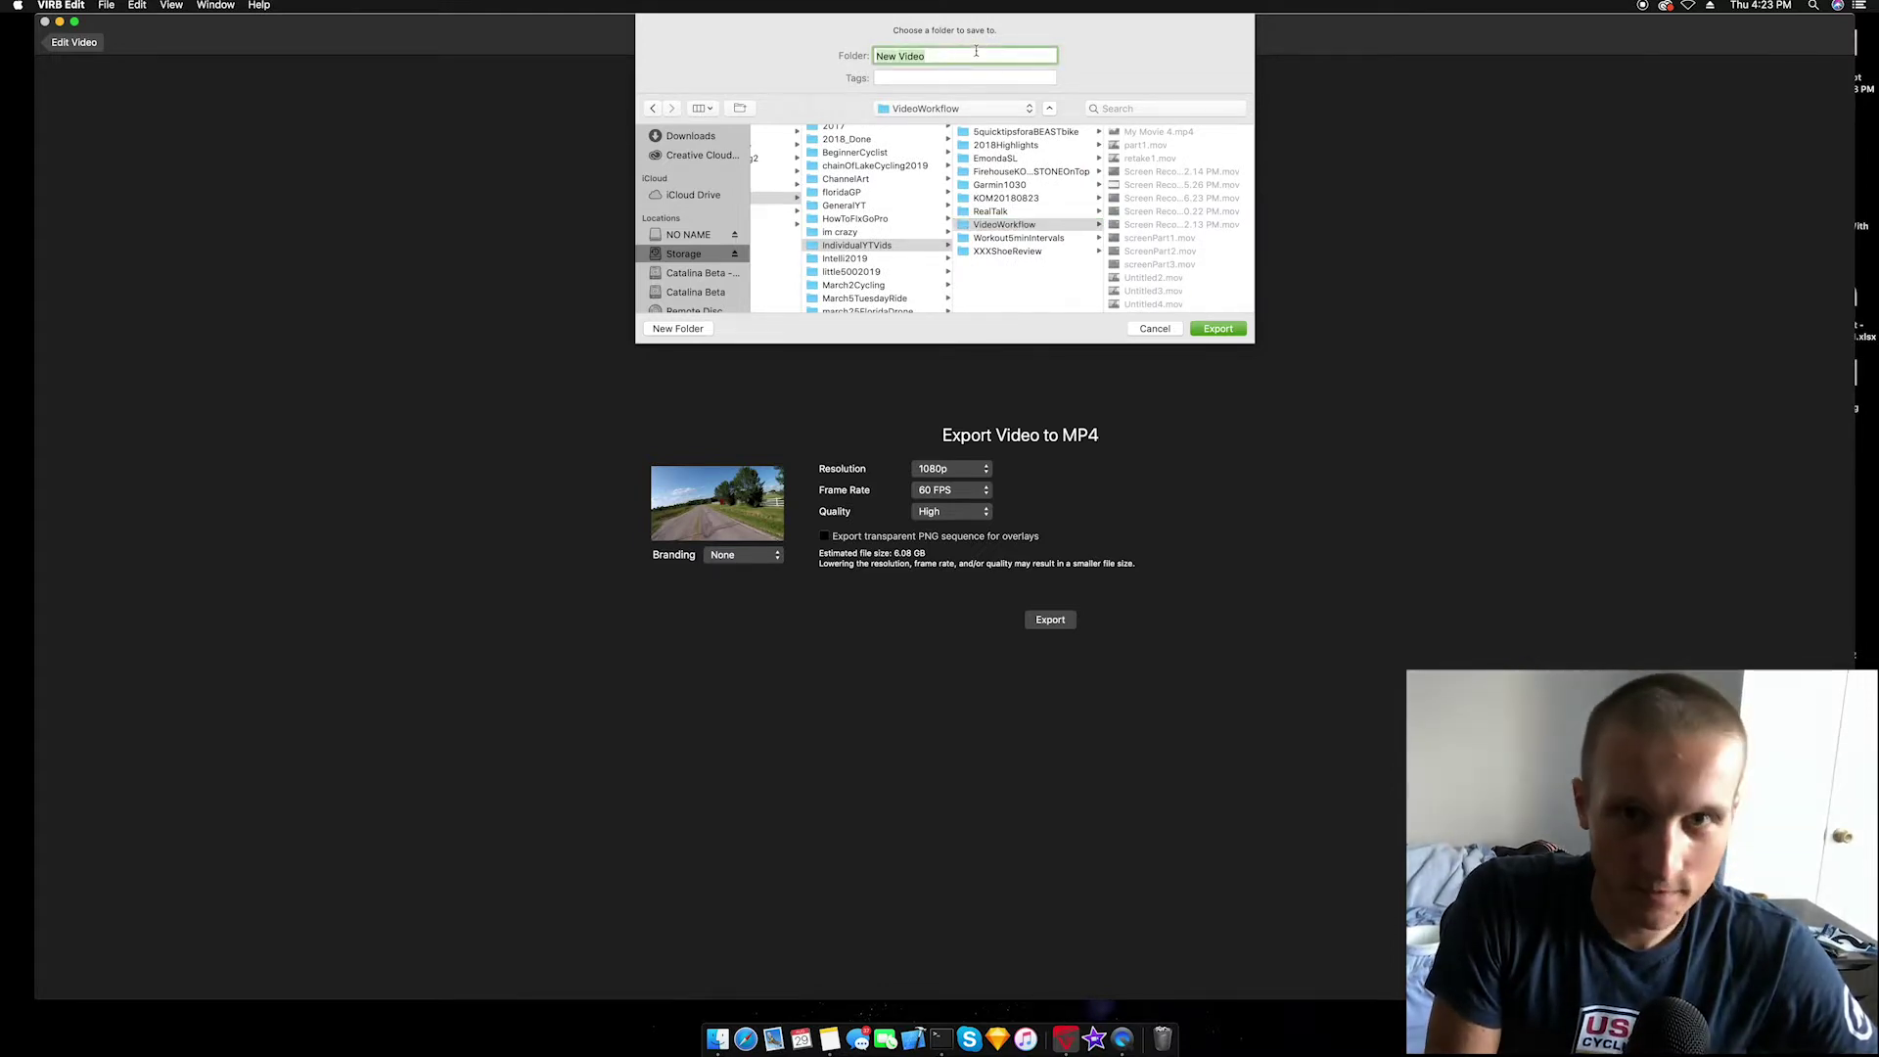
text(withData)
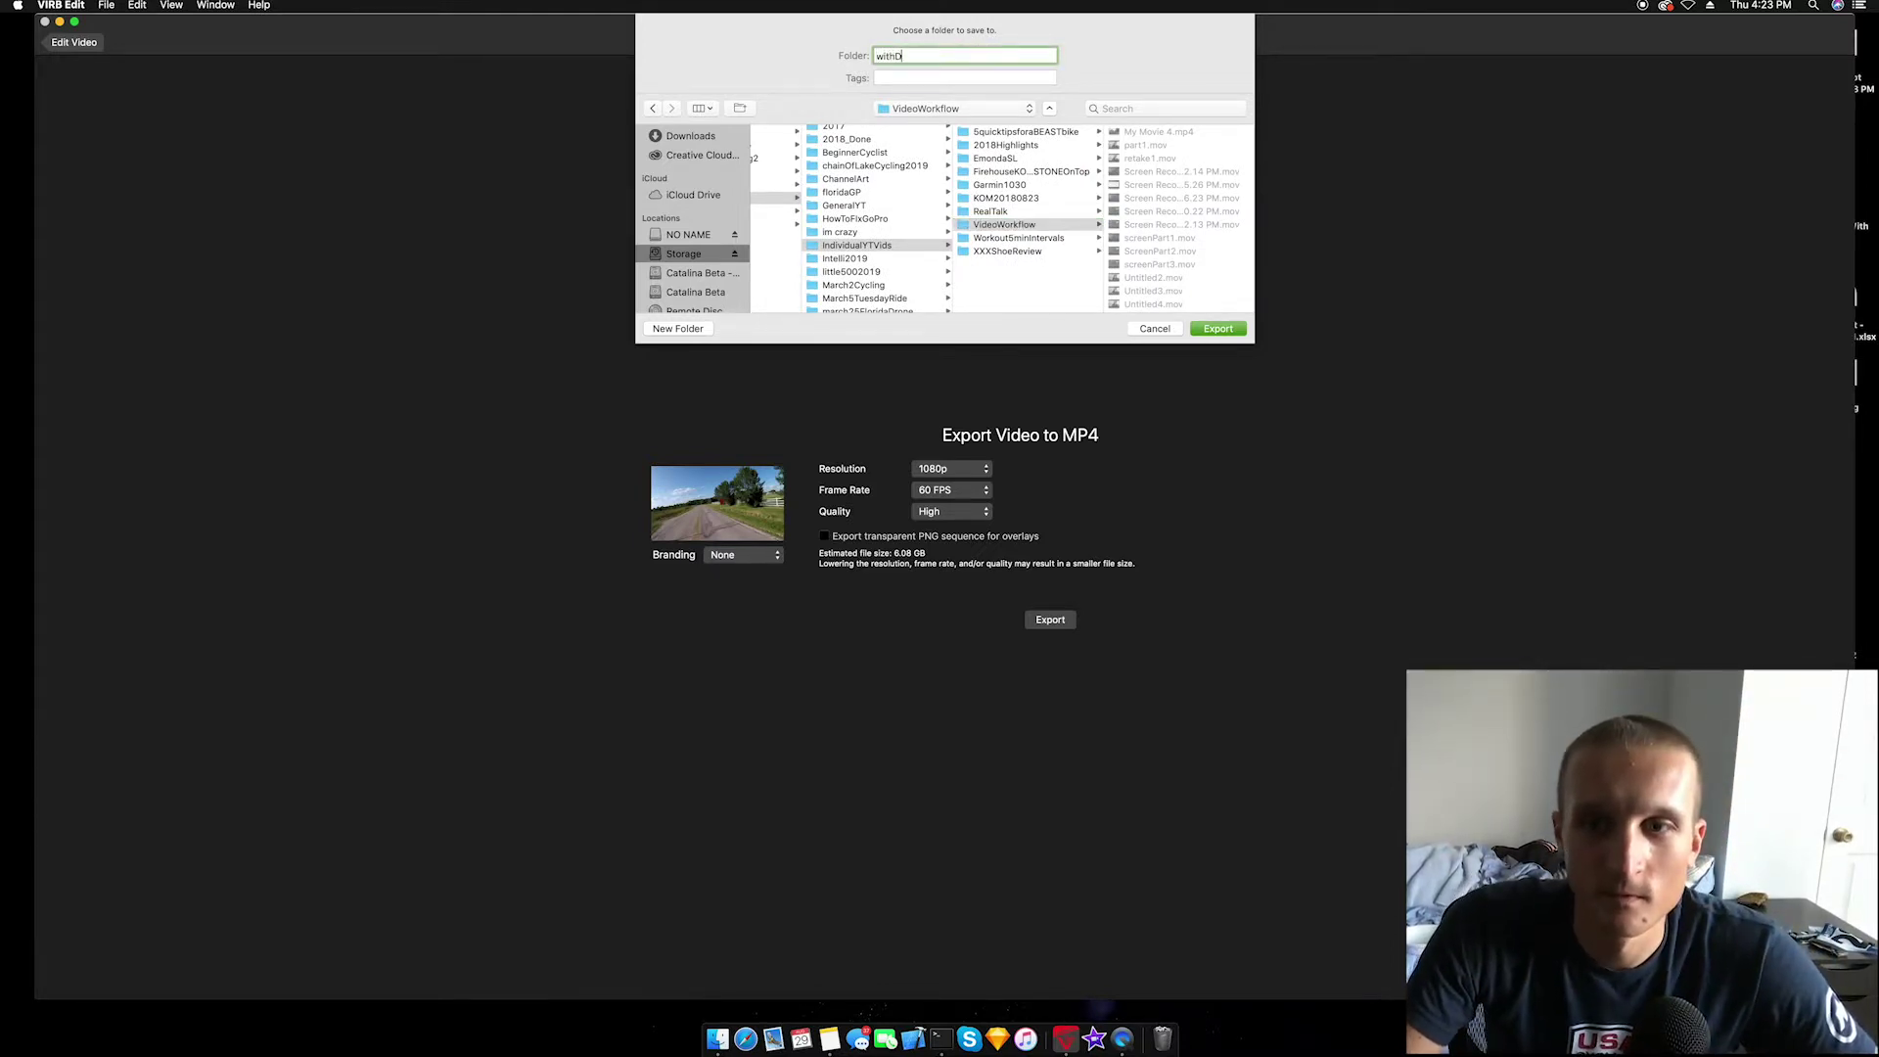
click(1218, 329)
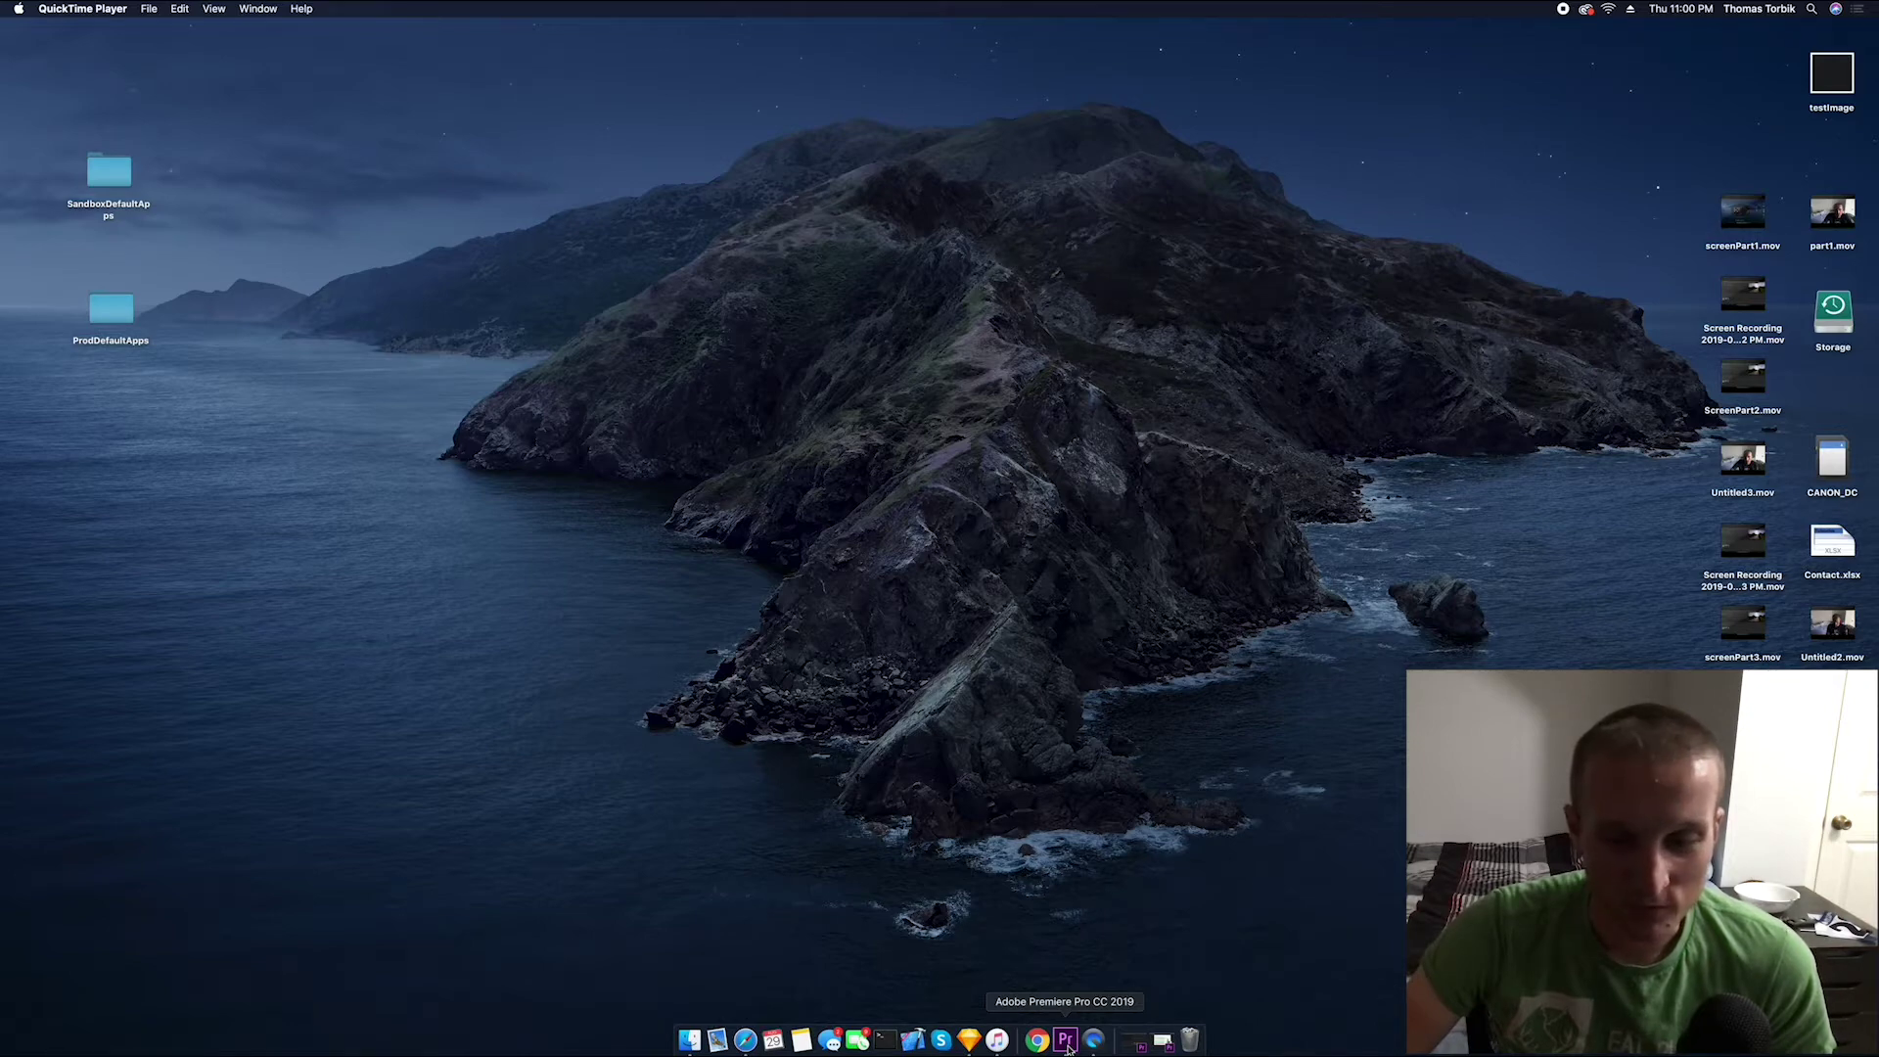
Bring Adobe Premiere Pro CC 2019 forward from the Dock
click(1066, 1042)
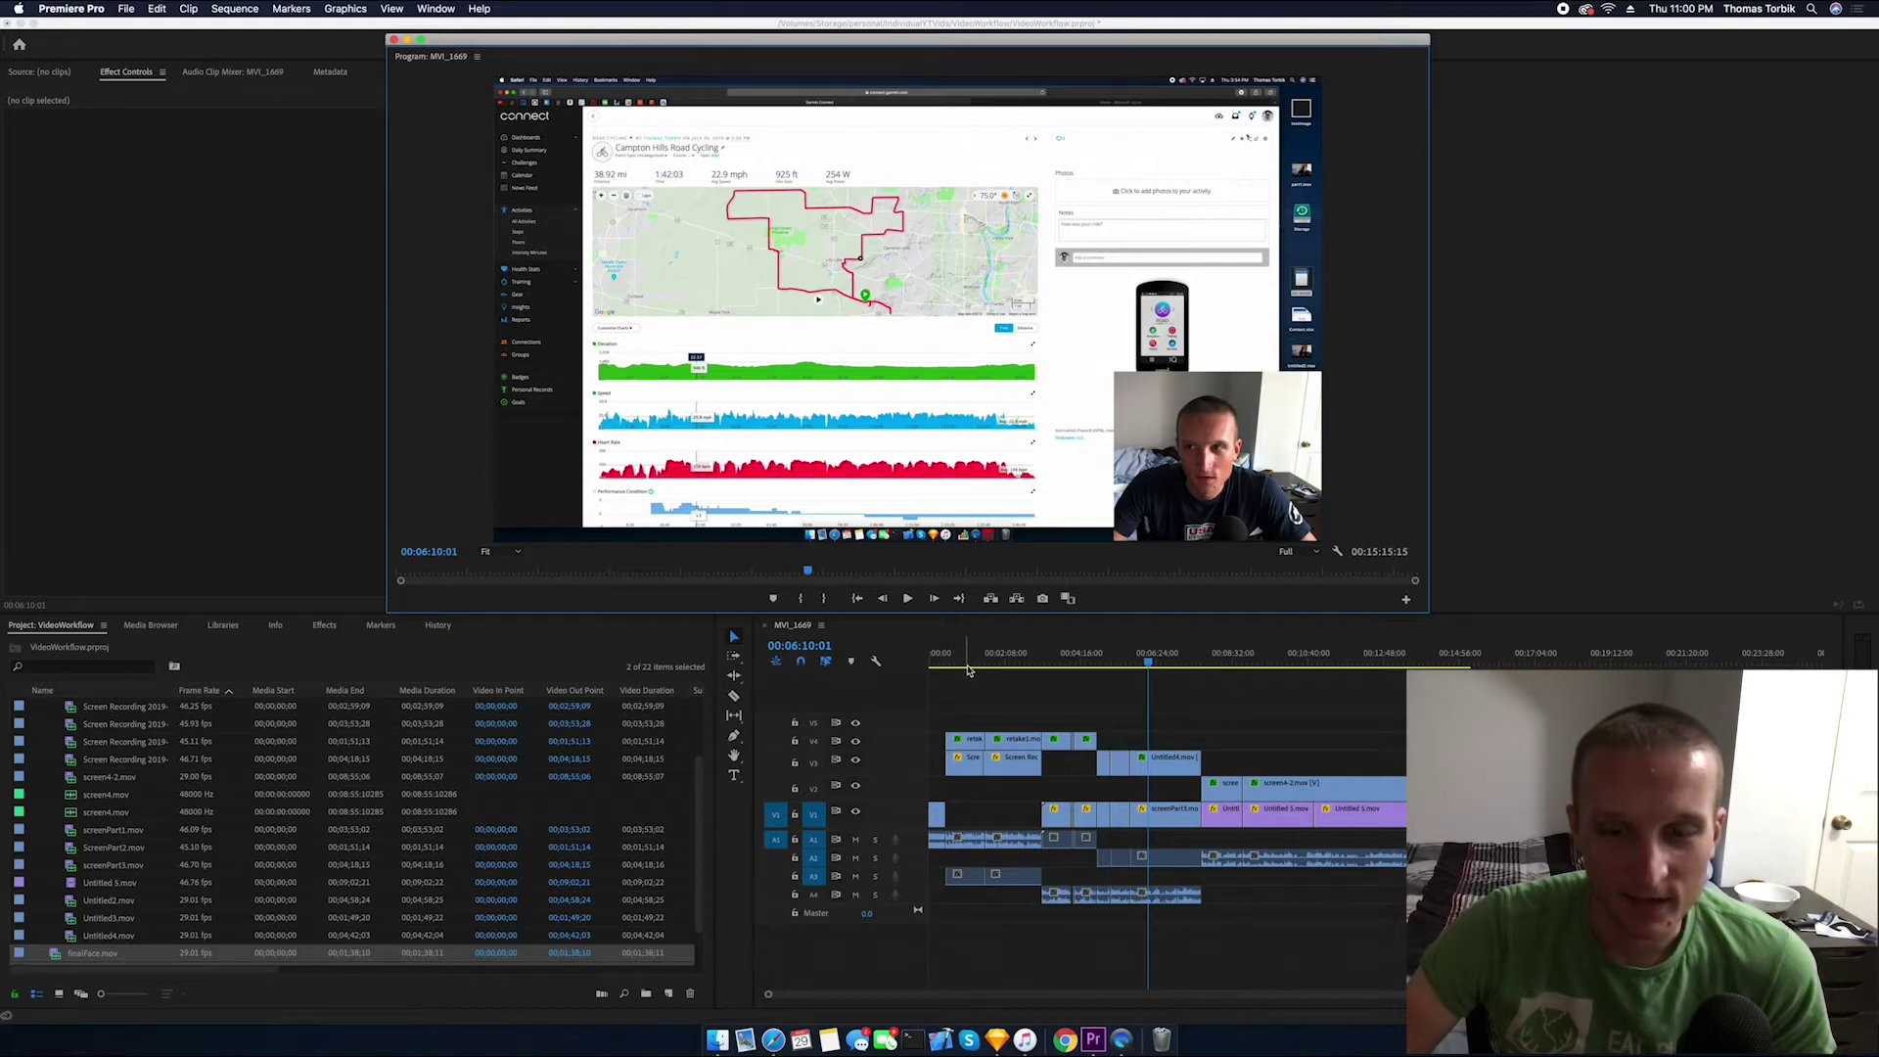
Move the MVI_1669 sequence playhead to 00:01:14:15
click(973, 665)
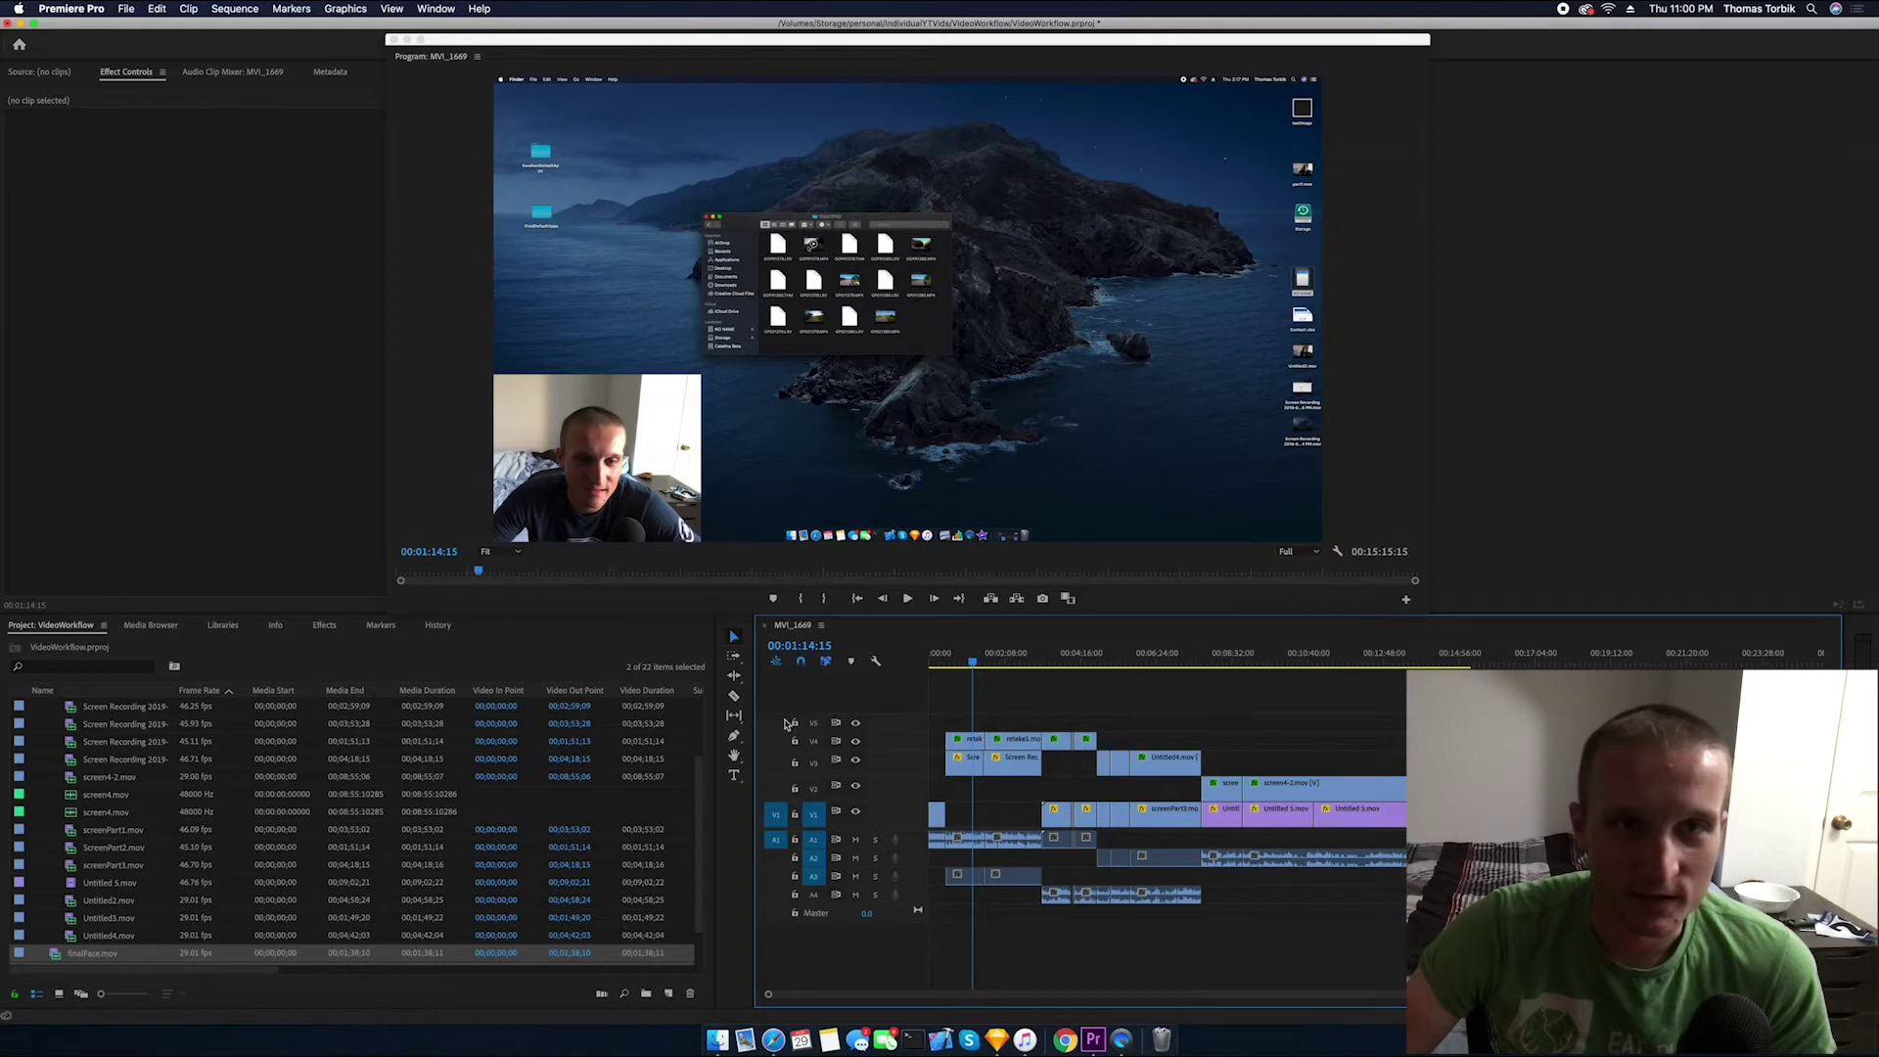
Pick a tool in Premiere Pro's Tools panel
click(737, 776)
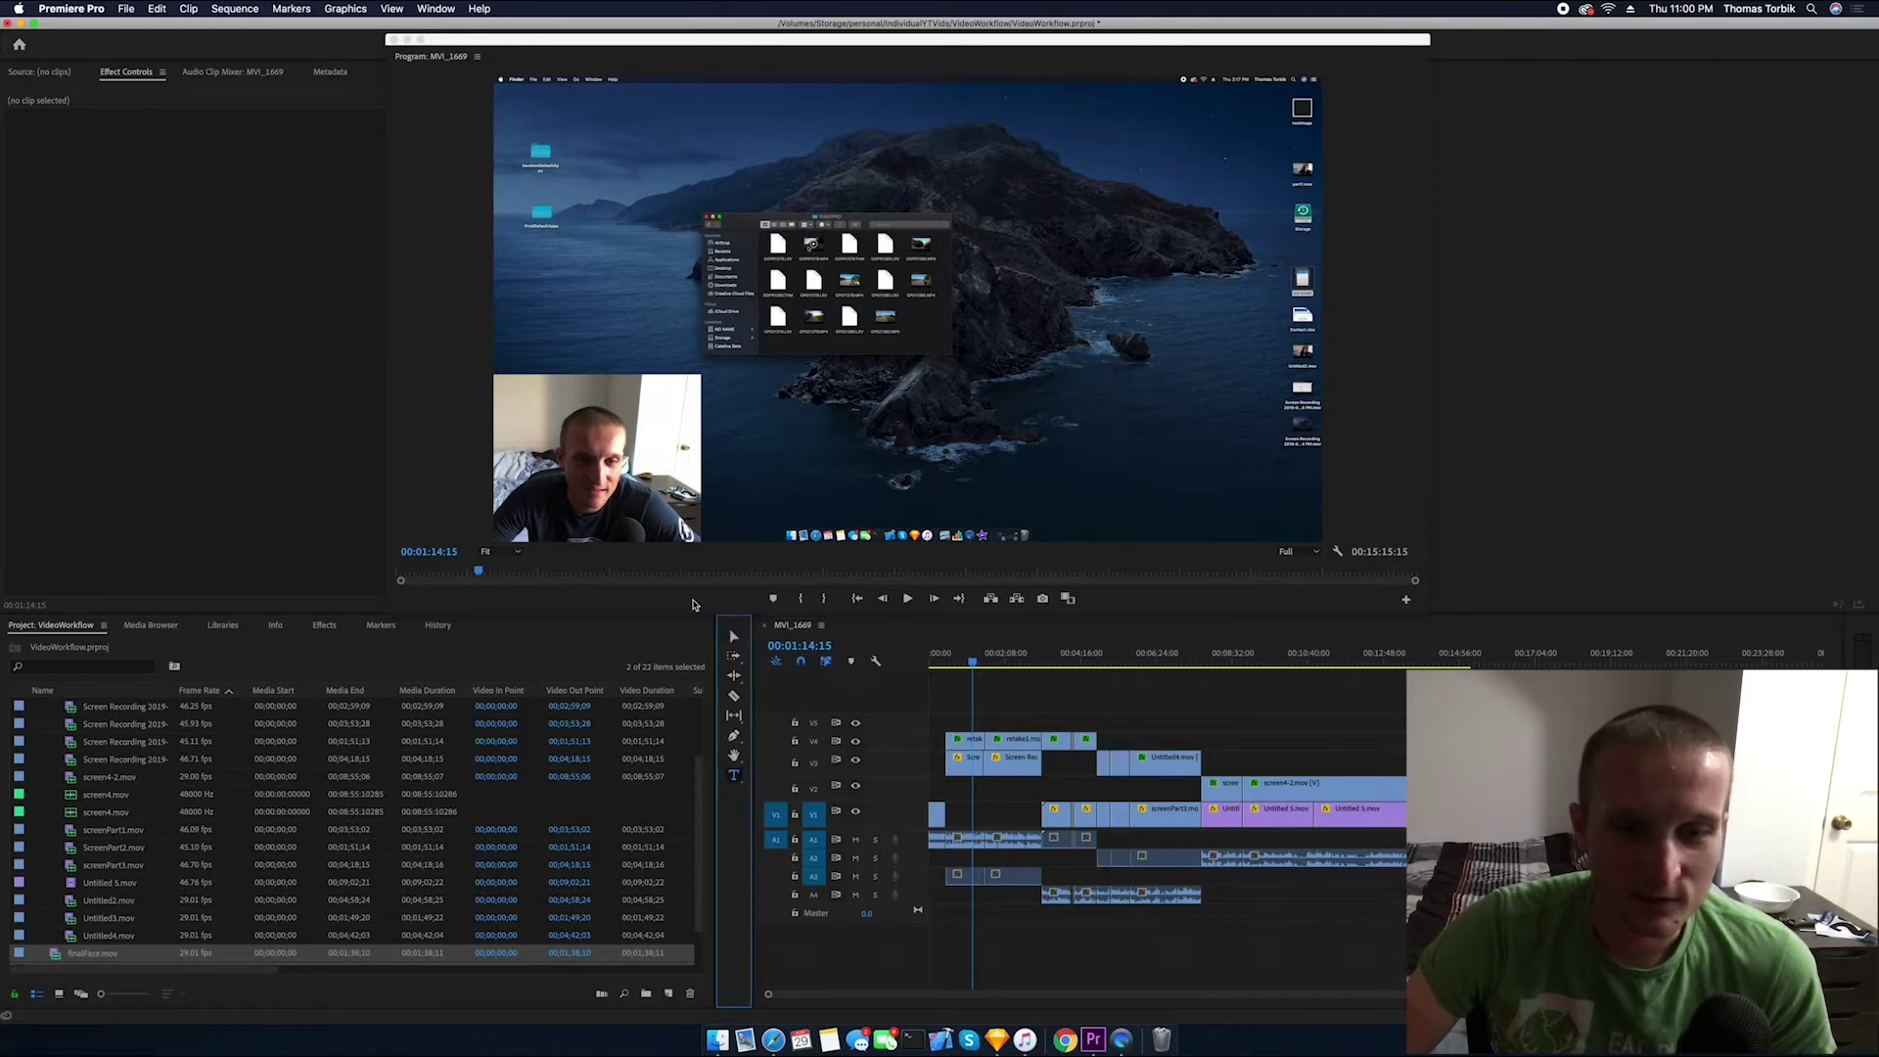